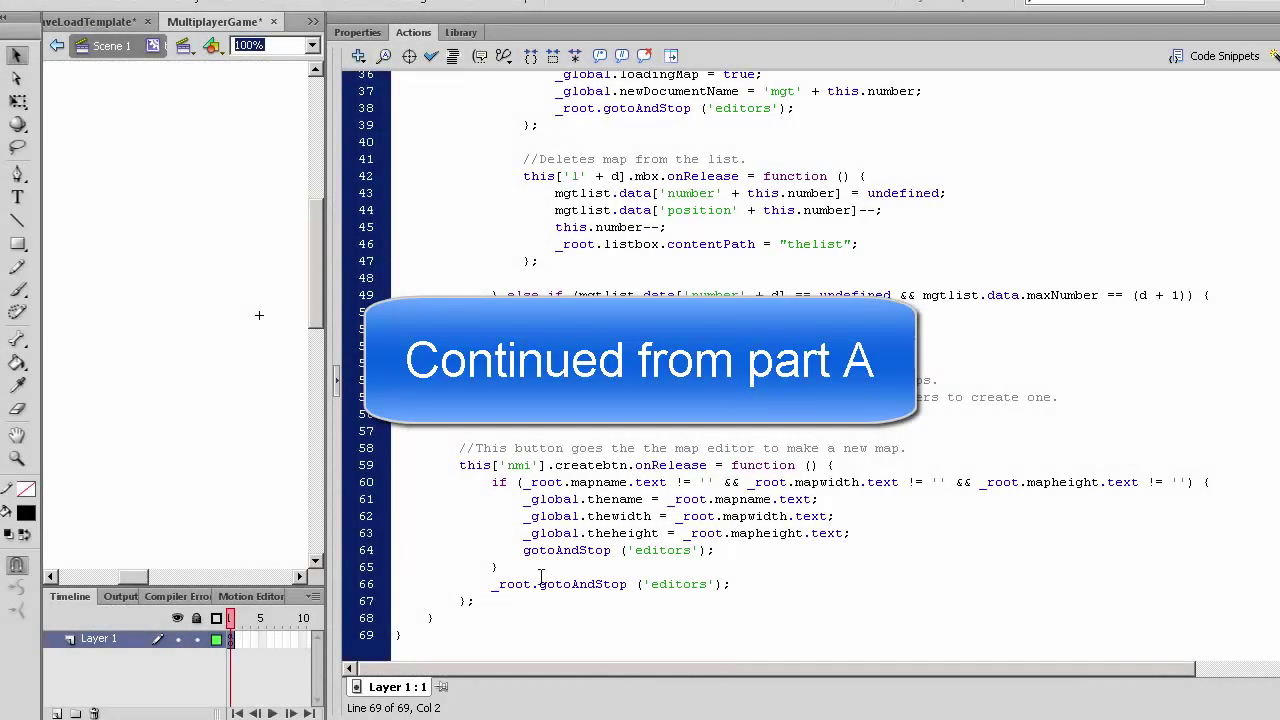
# Step: Prefix line 64's gotoAndStop with _root. and remove the duplicate call on line 66
pyautogui.click(520, 551)
pyautogui.write('_root.')
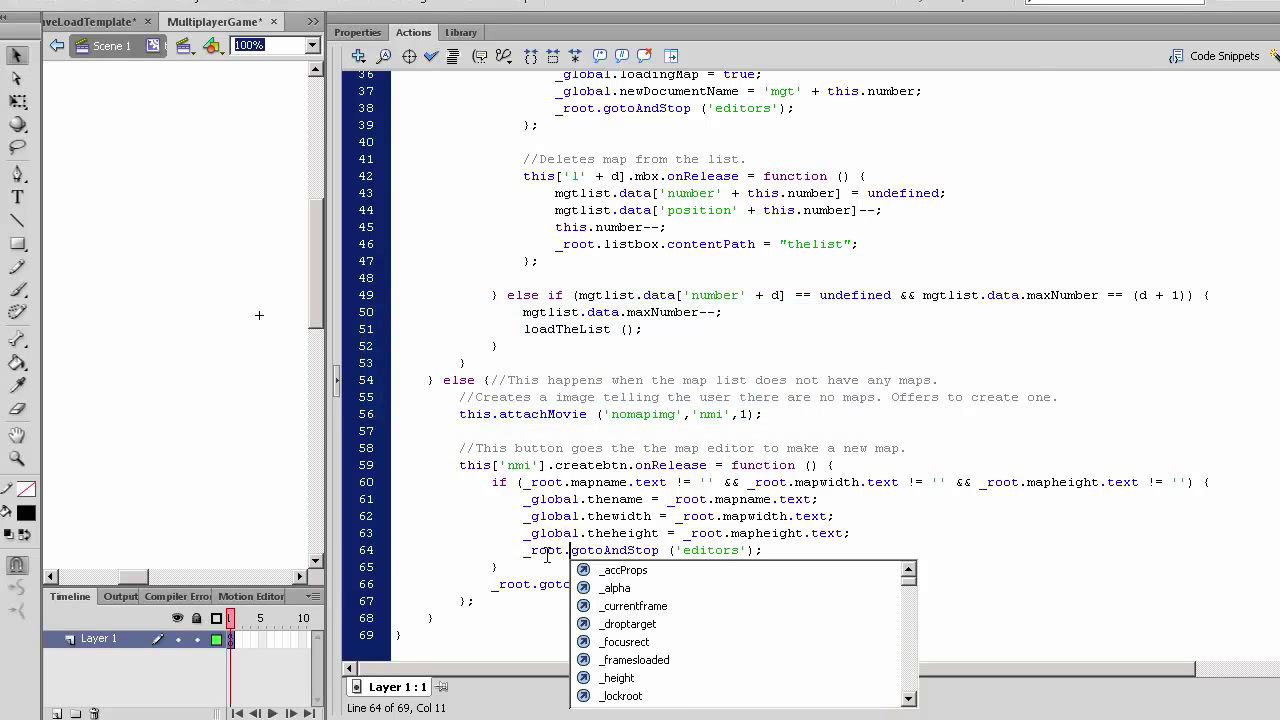
pyautogui.press('Escape')
pyautogui.moveTo(733, 586); pyautogui.dragTo(752, 578)
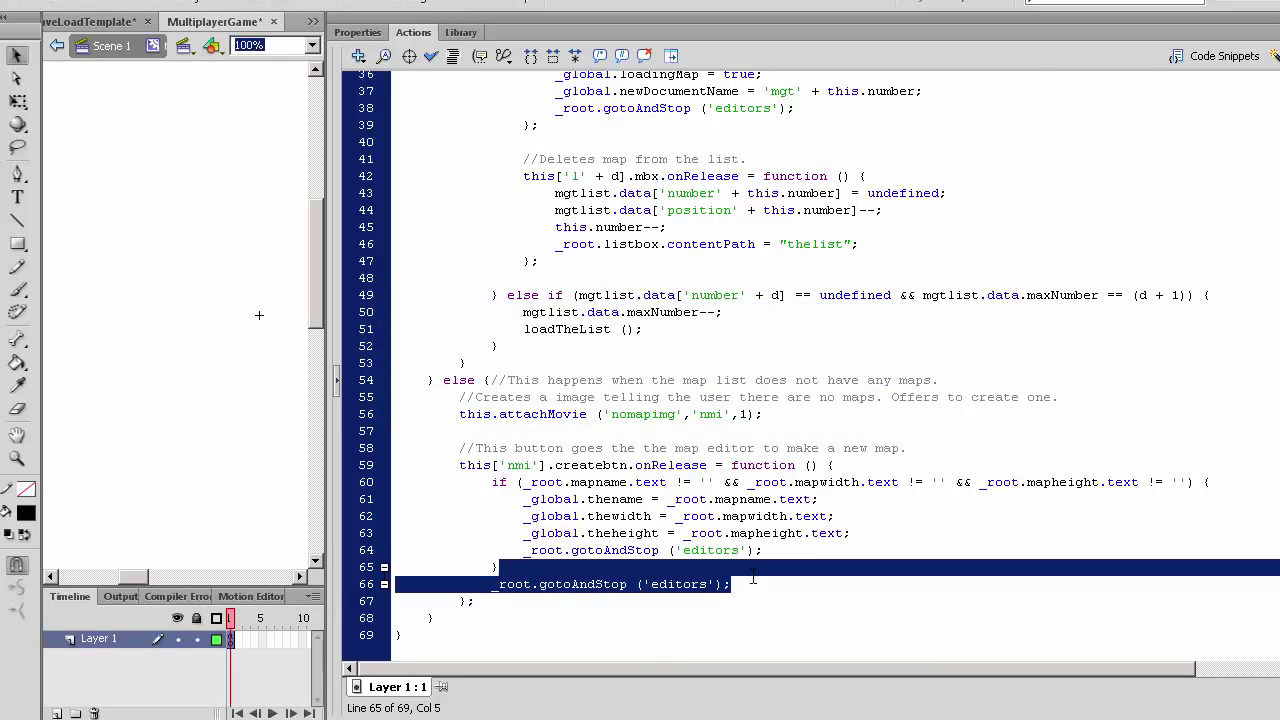
pyautogui.press('Delete')
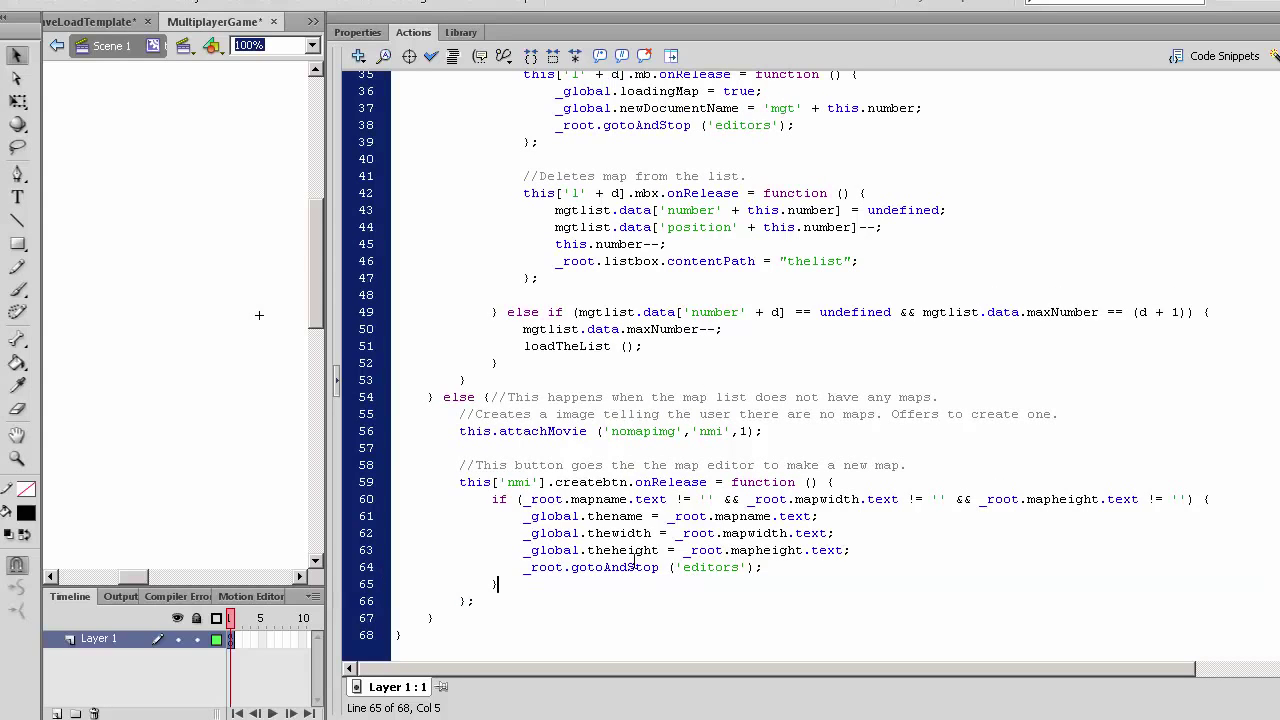
# Step: Select the three _global assignment lines (61–63) for copying
pyautogui.click(925, 545)
pyautogui.moveTo(1087, 541)
pyautogui.mouseDown()
pyautogui.moveTo(595, 551)
pyautogui.moveTo(1160, 505)
pyautogui.mouseUp()
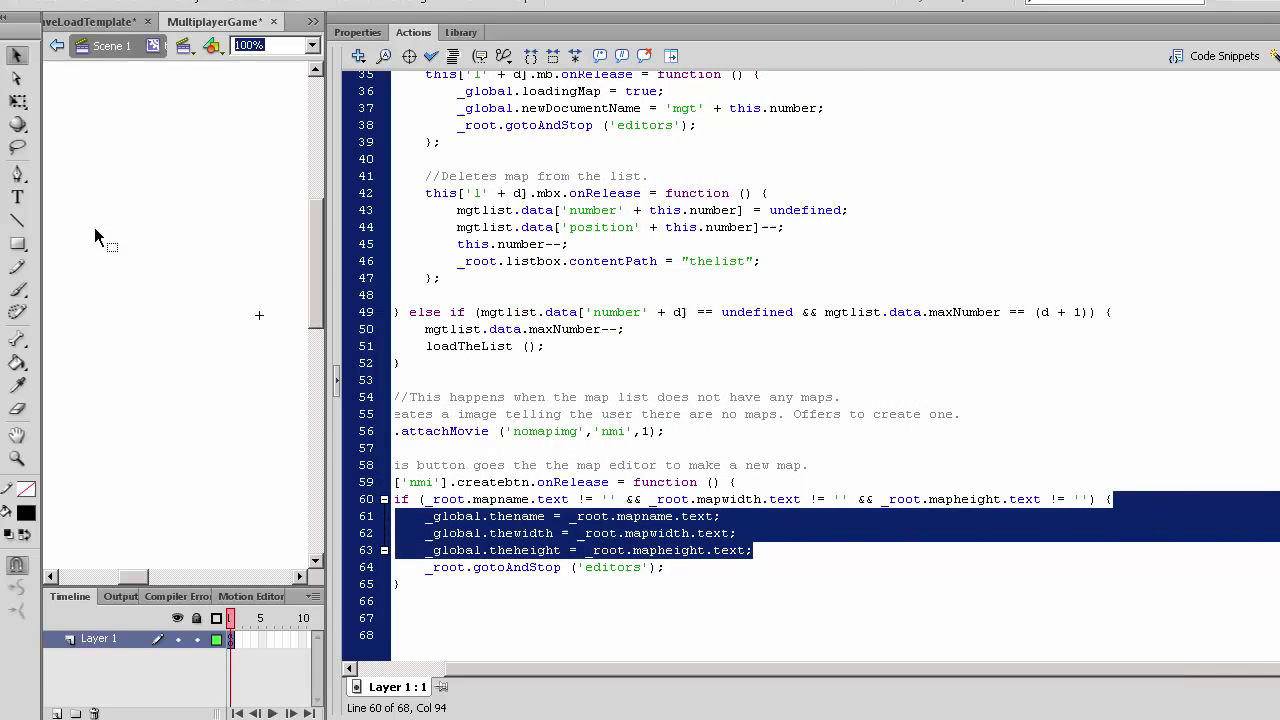
# Step: Return to Scene 1 and show the script on frame 20 of the code layer
pyautogui.click(112, 46)
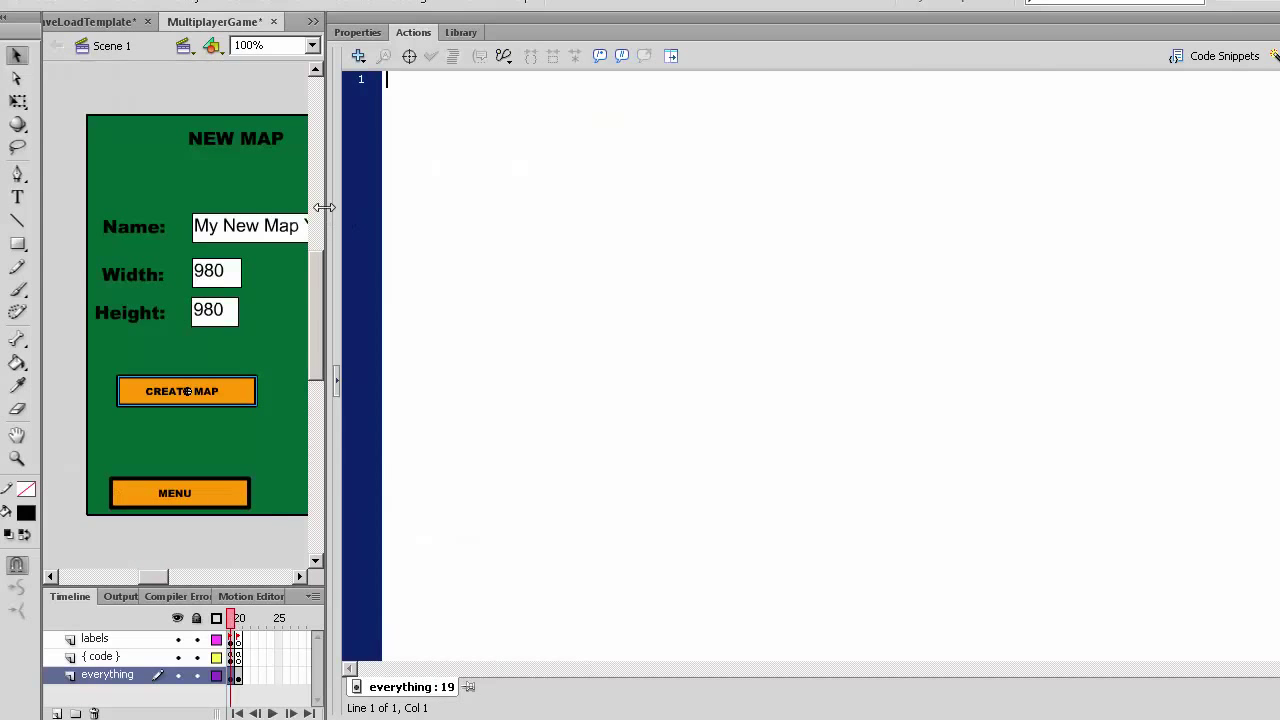
pyautogui.moveTo(323, 207); pyautogui.dragTo(670, 380)
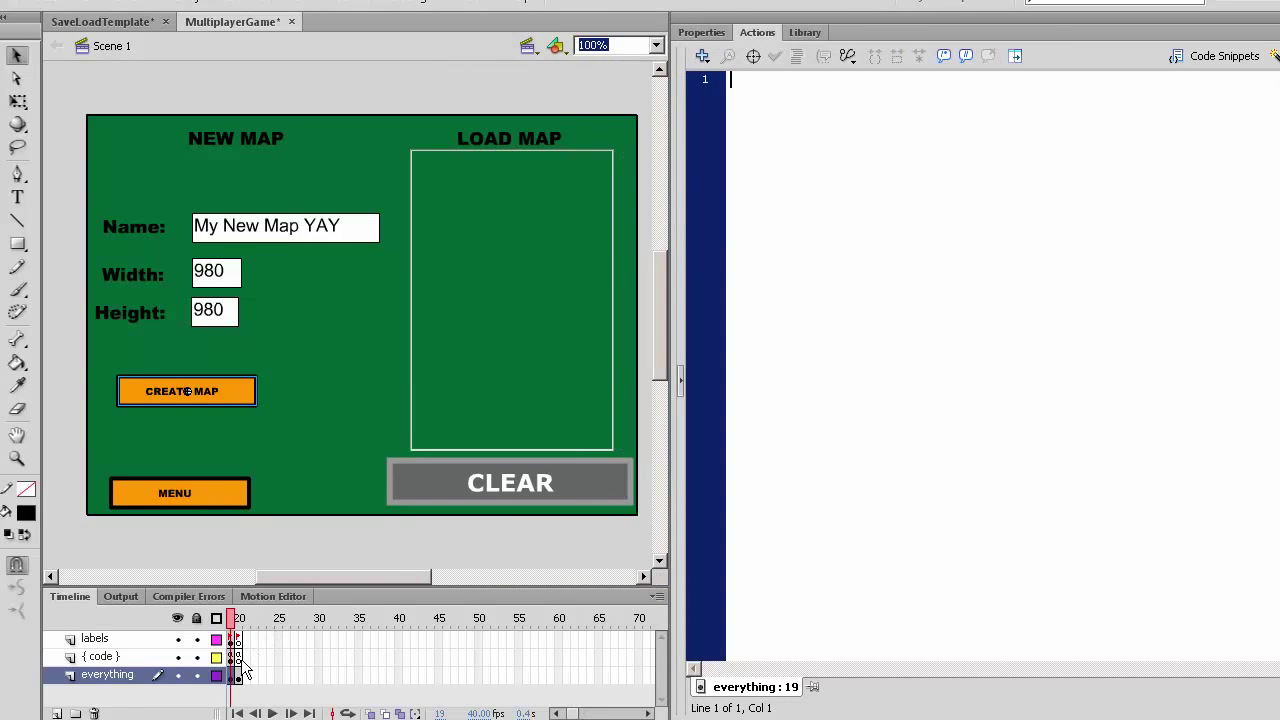
pyautogui.click(246, 672)
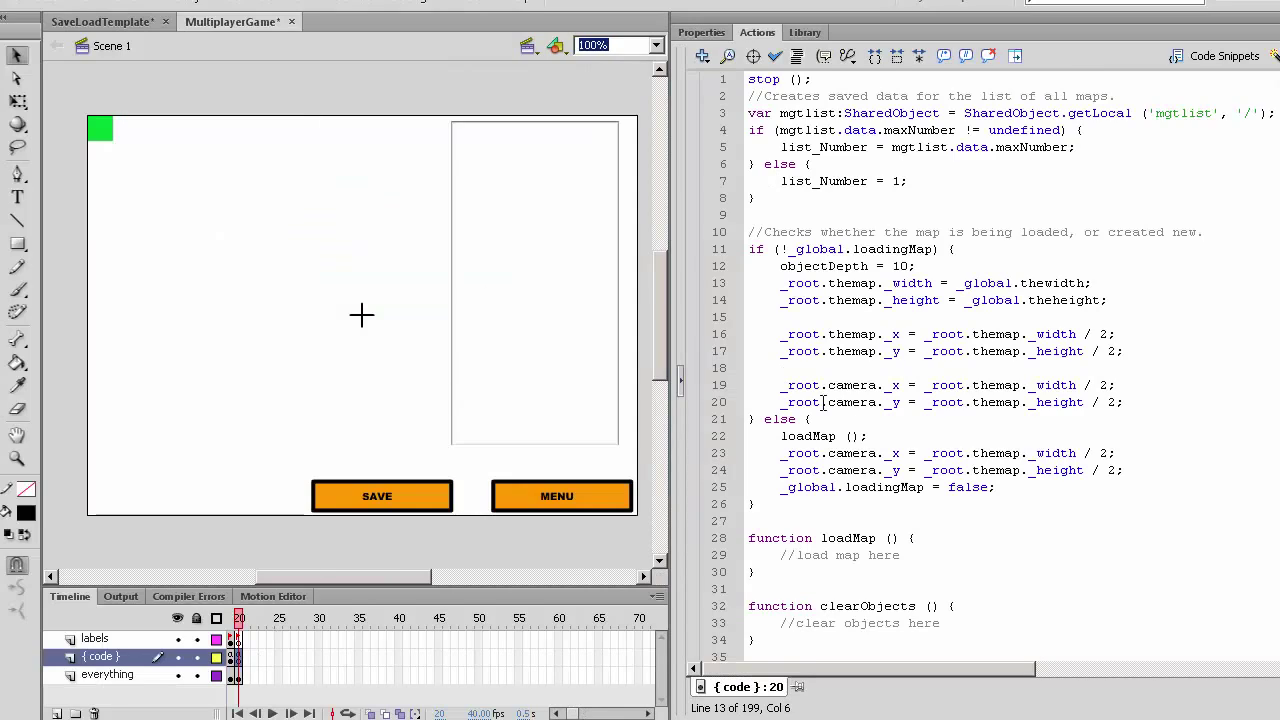
pyautogui.scroll(-10, 864, 395)
pyautogui.scroll(-10, 880, 380)
pyautogui.scroll(-5, 885, 375)
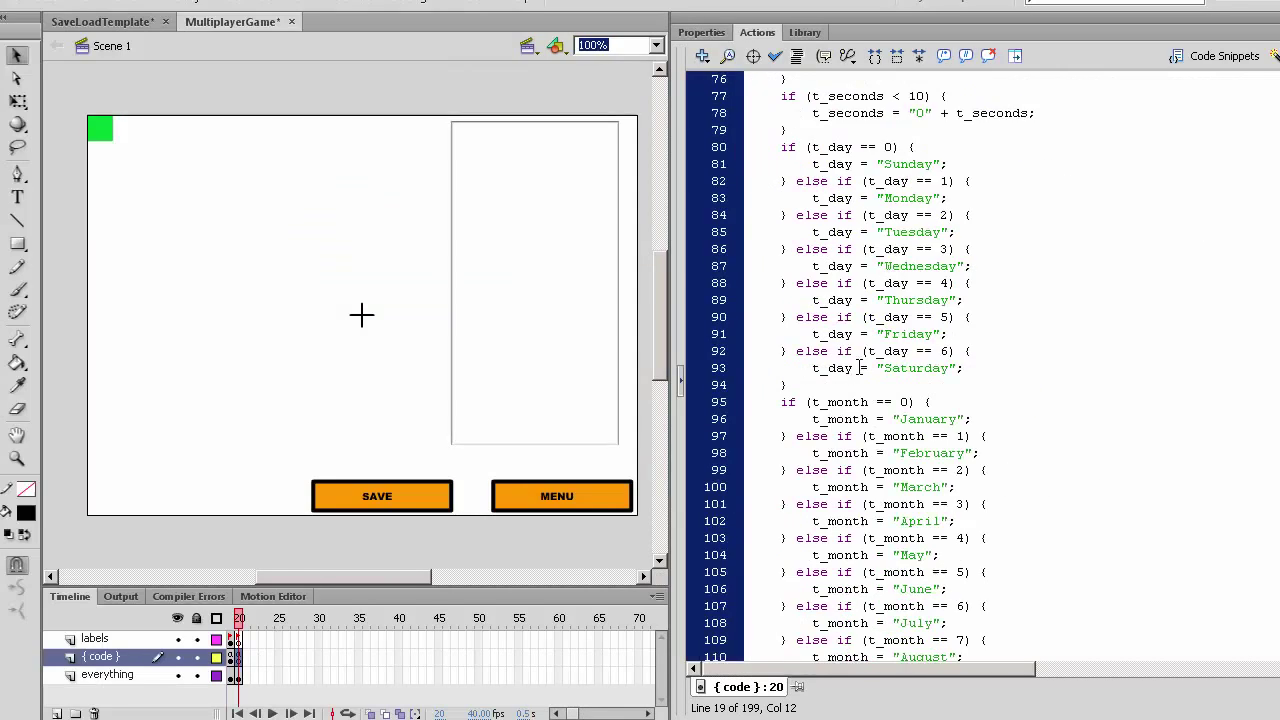
pyautogui.scroll(-10, 890, 368)
pyautogui.scroll(-8, 890, 368)
pyautogui.scroll(7, 890, 368)
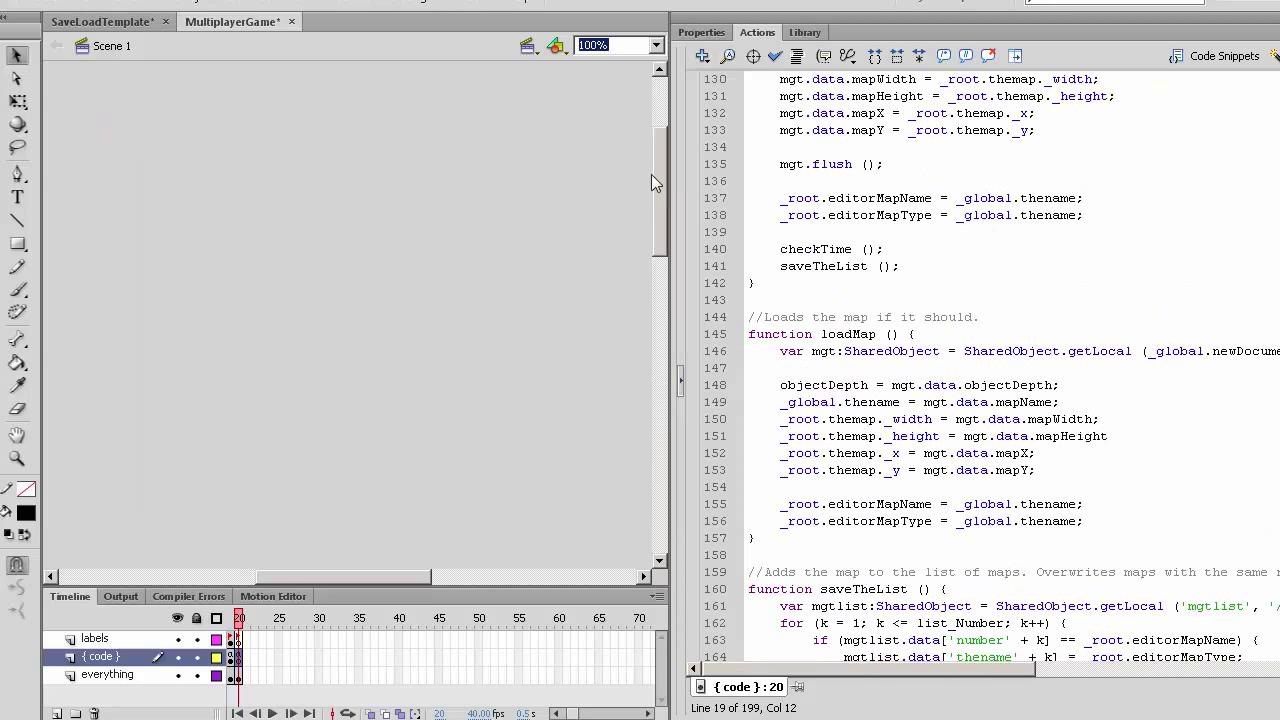
pyautogui.moveTo(662, 187); pyautogui.dragTo(666, 323)
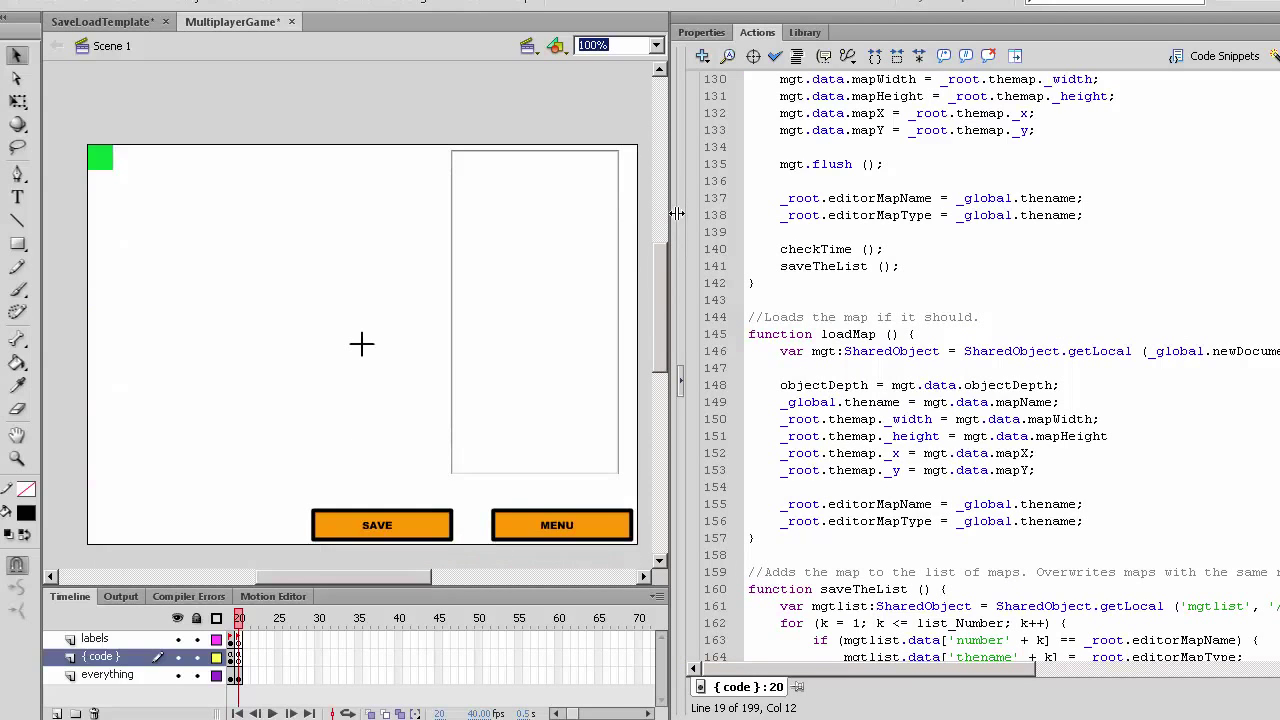
# Step: Paste the copied _global assignment lines into loadMap after line 153
pyautogui.moveTo(670, 221); pyautogui.dragTo(400, 228)
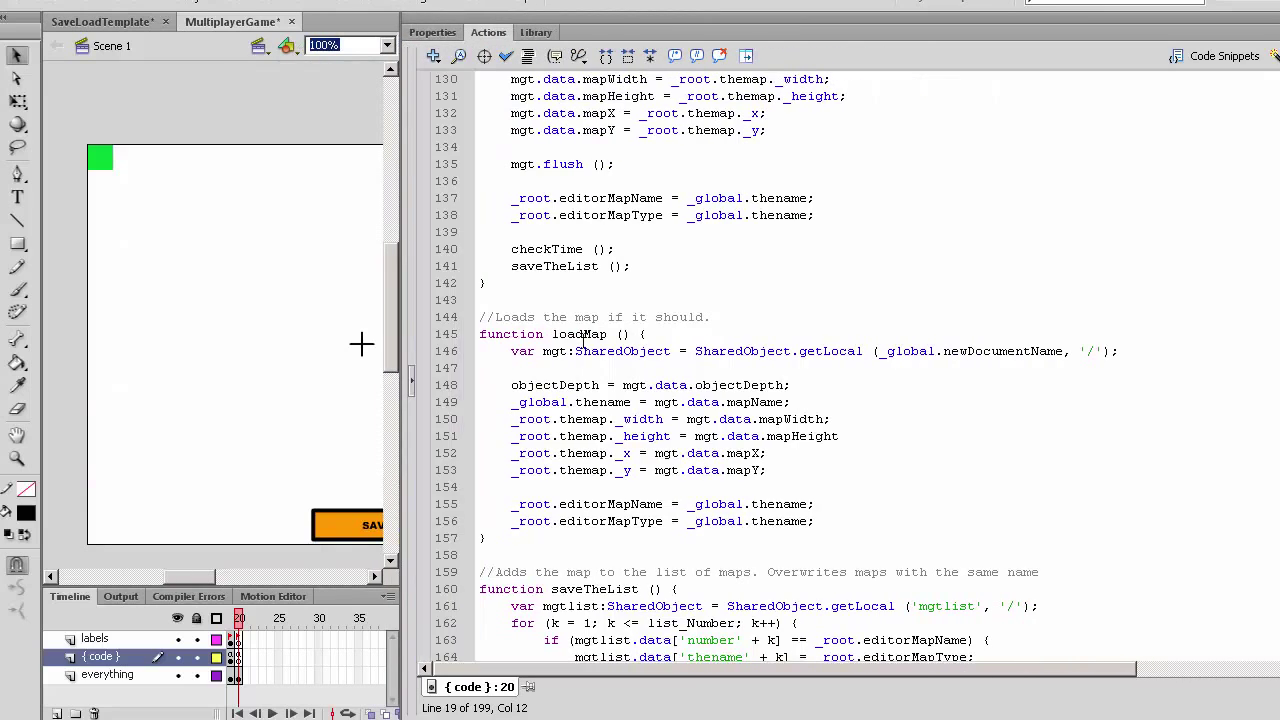
pyautogui.click(710, 385)
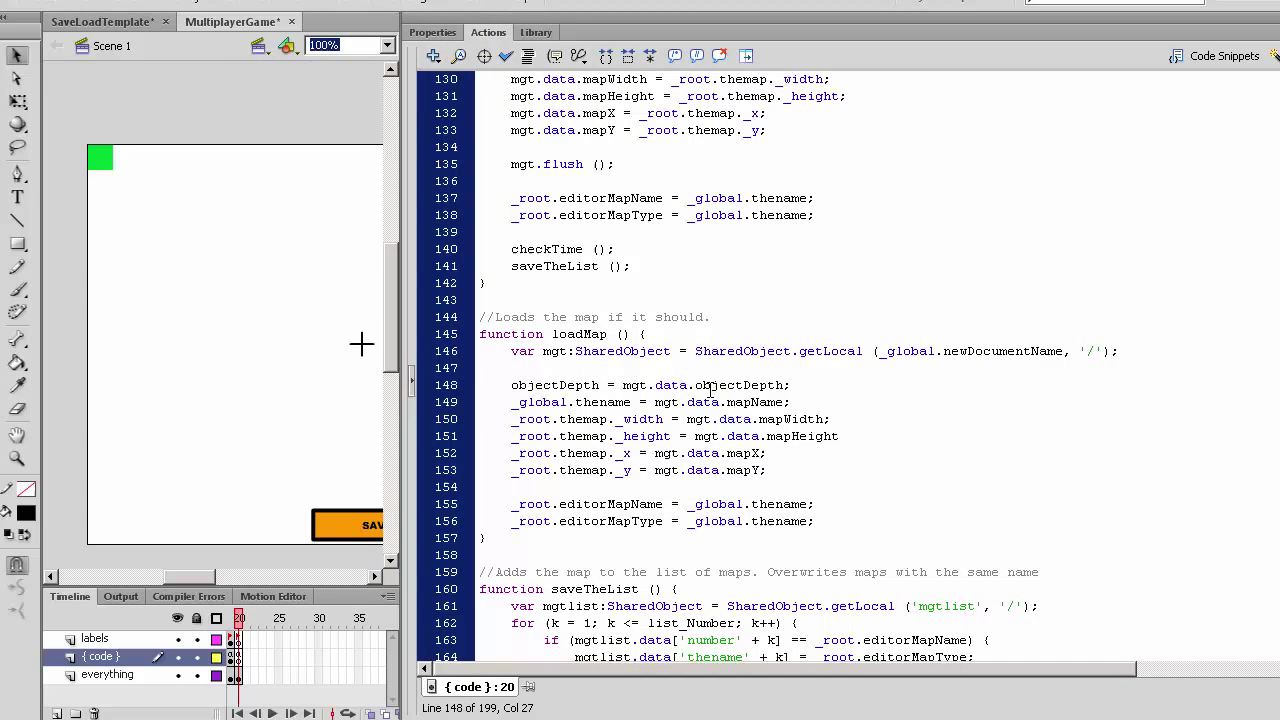
pyautogui.scroll(-2, 710, 385)
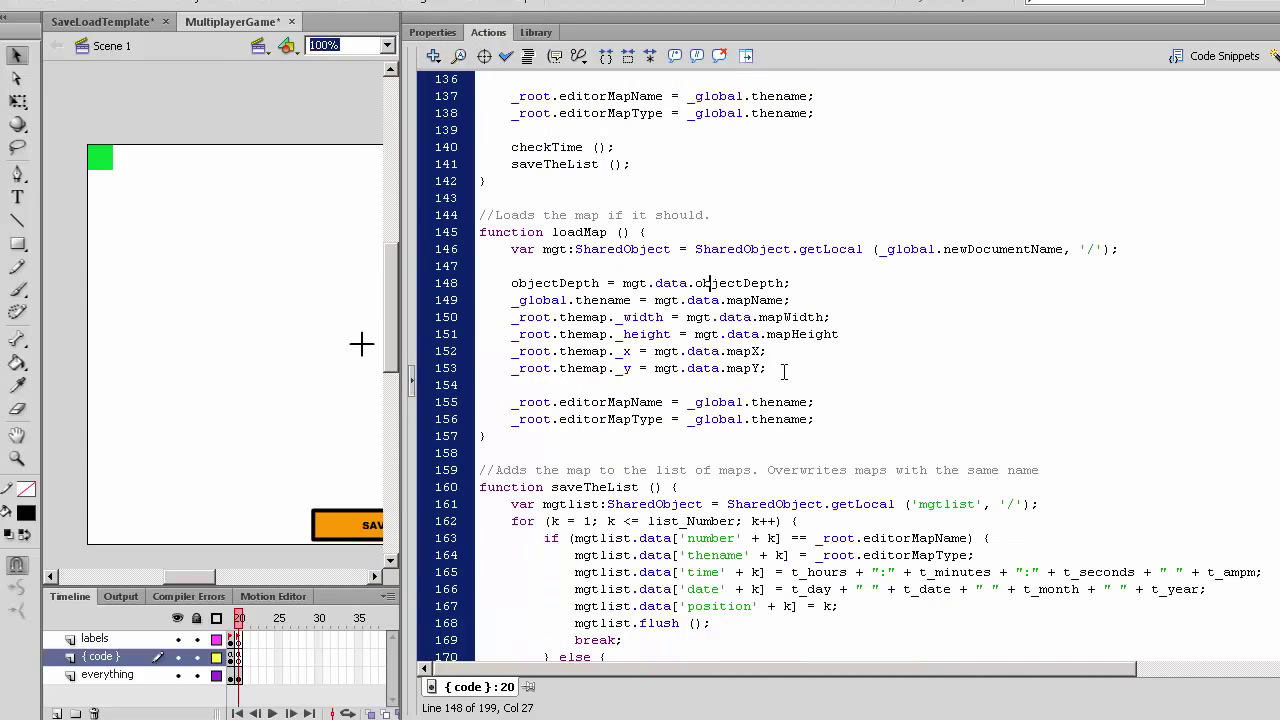
pyautogui.click(784, 370)
pyautogui.press('Return')
pyautogui.hotkey('ctrl', 'v')
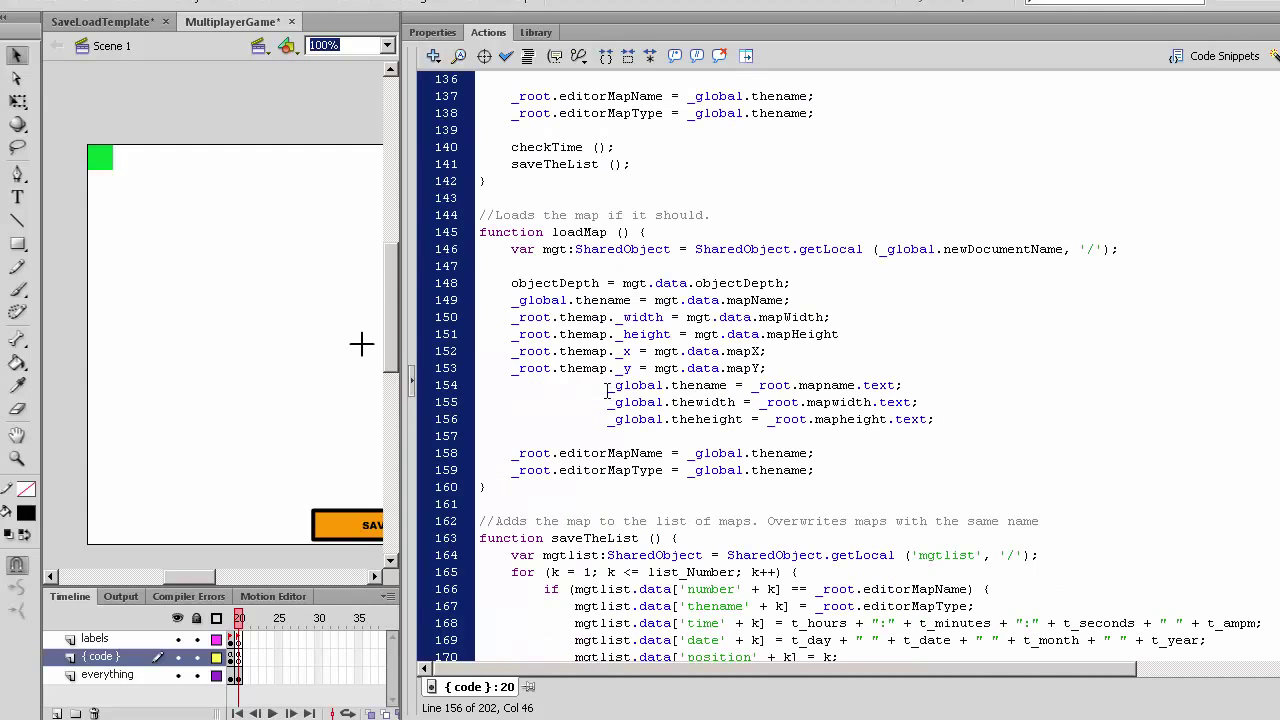
pyautogui.click(790, 370)
pyautogui.press('Return')
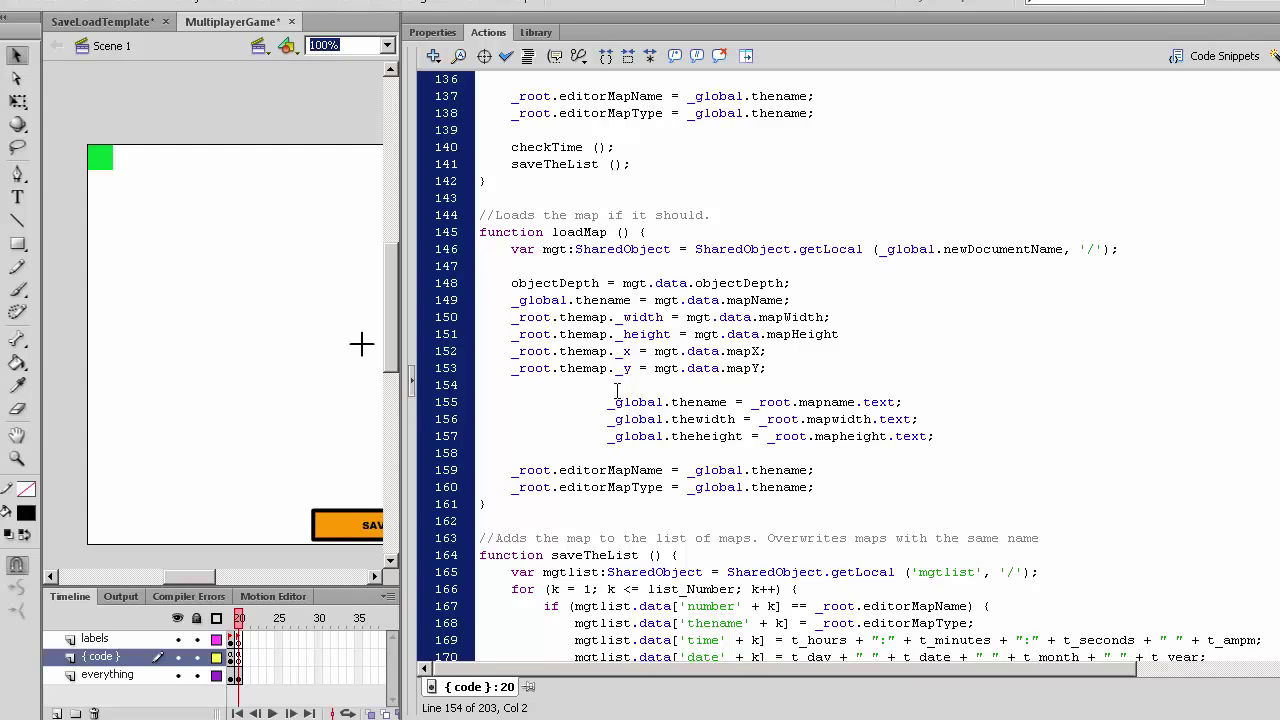
# Step: Remove the duplicate _global.thename assignment from the pasted lines
pyautogui.moveTo(512, 301); pyautogui.dragTo(636, 306)
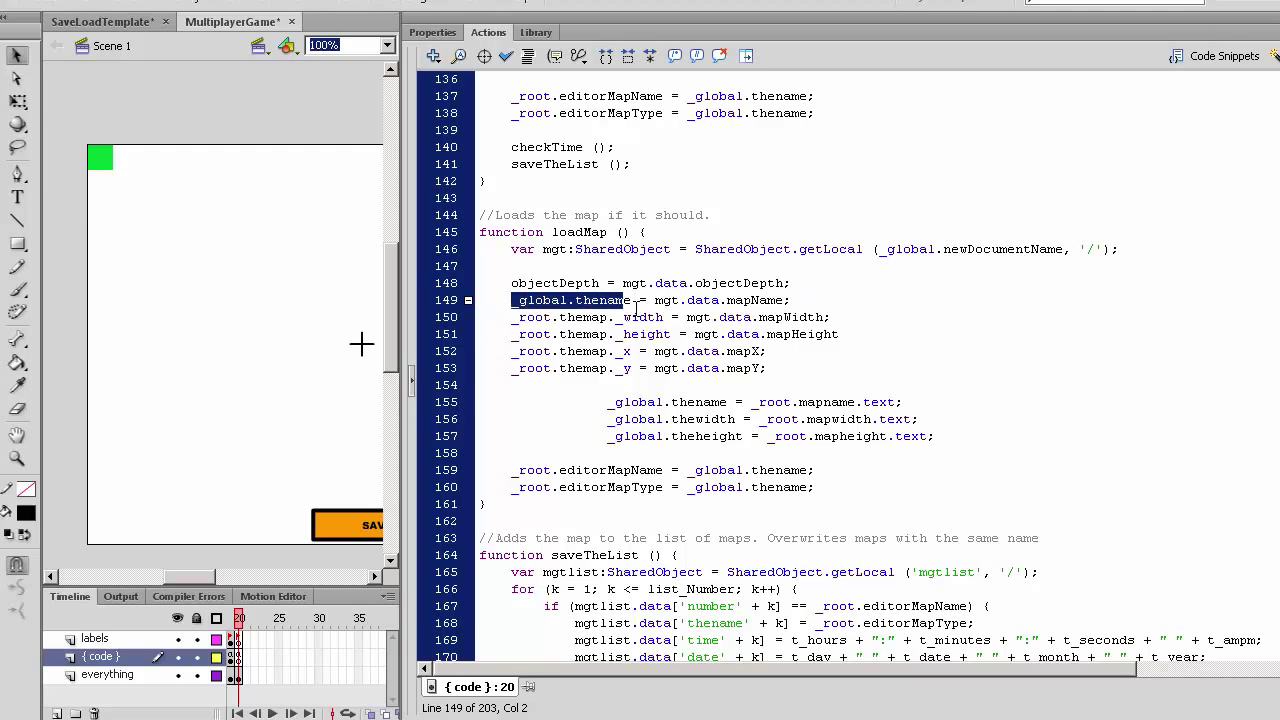
pyautogui.moveTo(910, 401); pyautogui.dragTo(918, 378)
pyautogui.press('Delete')
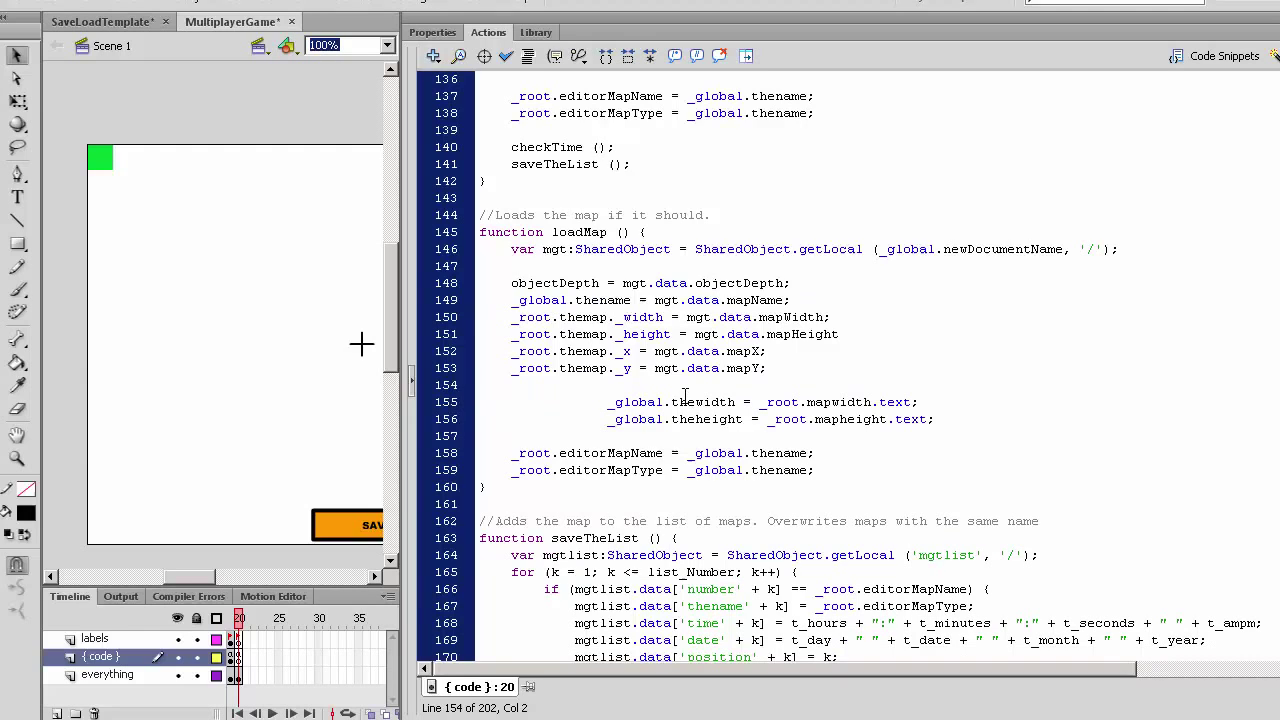
# Step: Set thewidth and theheight from mgt.data.mapWidth and mapHeight, then Auto Format the script
pyautogui.moveTo(688, 318); pyautogui.dragTo(826, 316)
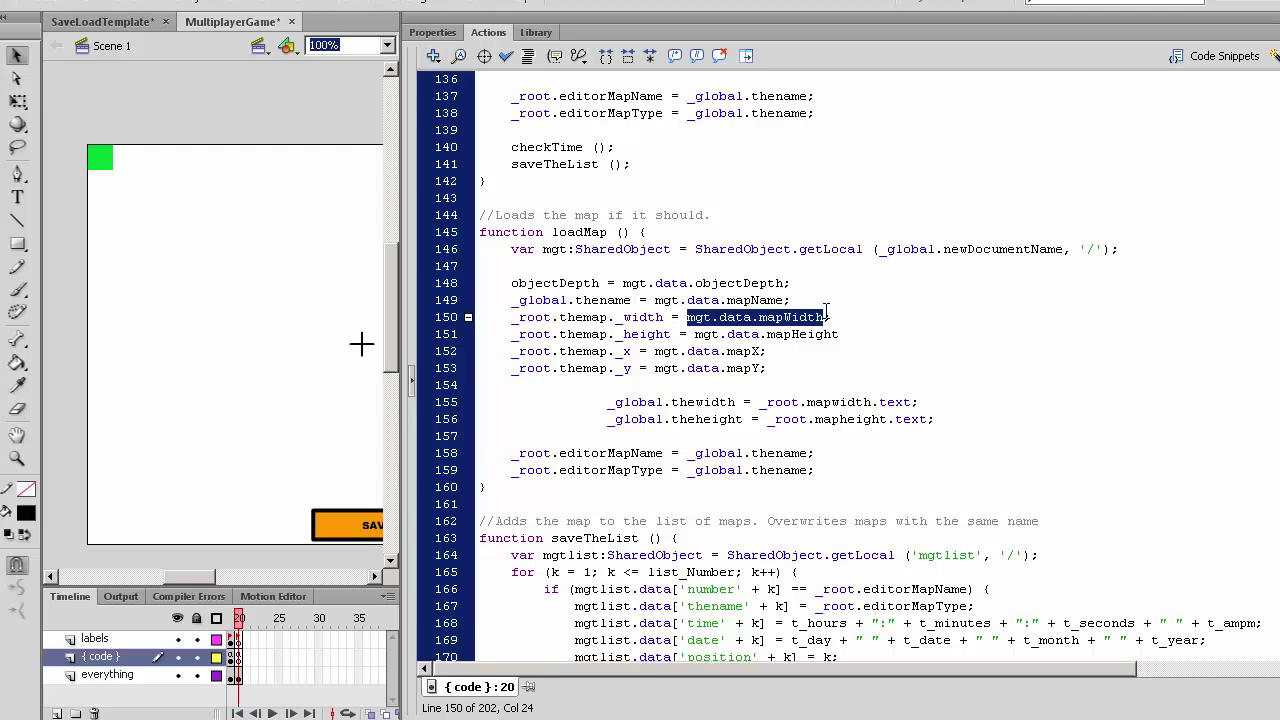
pyautogui.hotkey('ctrl', 'c')
pyautogui.moveTo(766, 402); pyautogui.dragTo(916, 402)
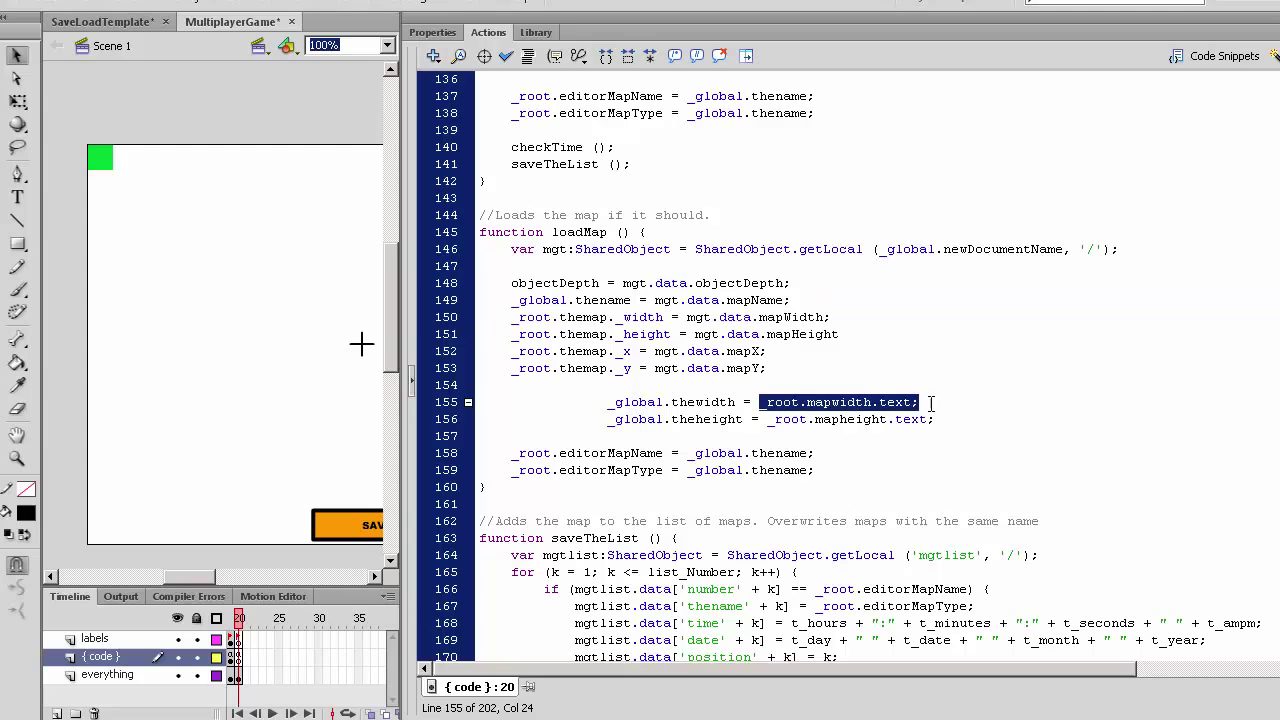
pyautogui.hotkey('ctrl', 'v')
pyautogui.moveTo(695, 334); pyautogui.dragTo(842, 336)
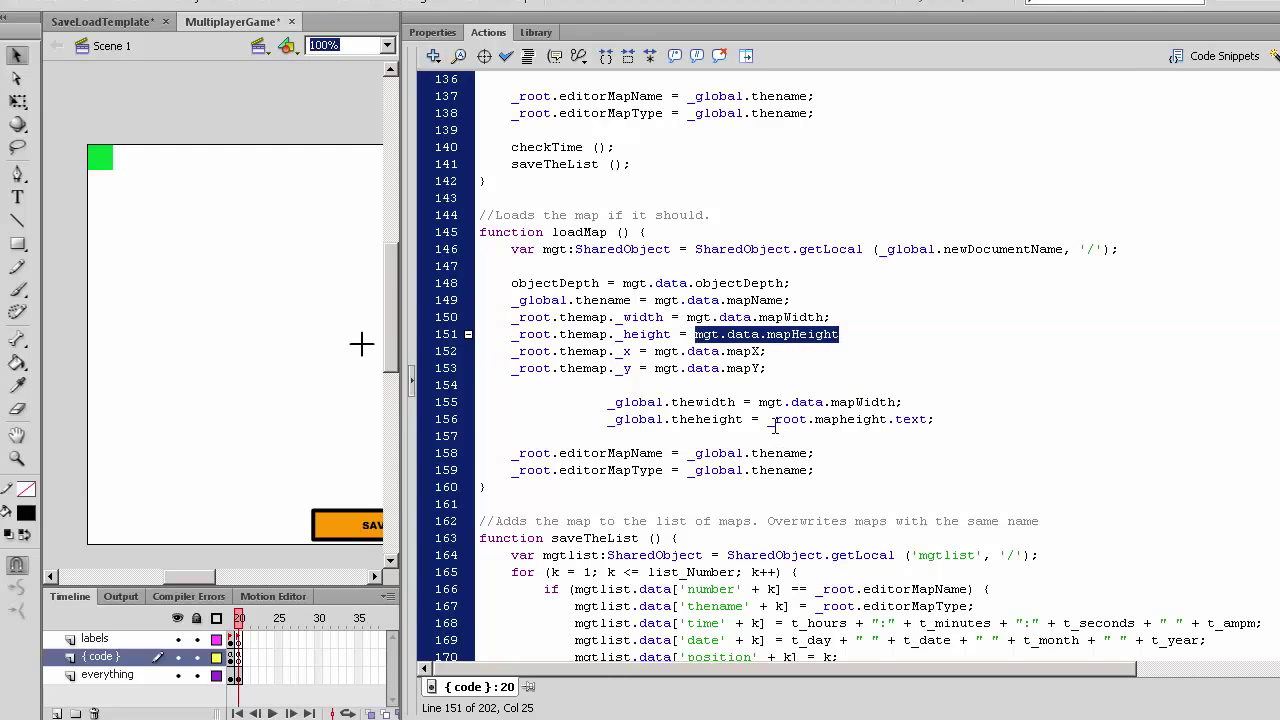
pyautogui.hotkey('ctrl', 'c')
pyautogui.moveTo(768, 419); pyautogui.dragTo(932, 419)
pyautogui.hotkey('ctrl', 'v')
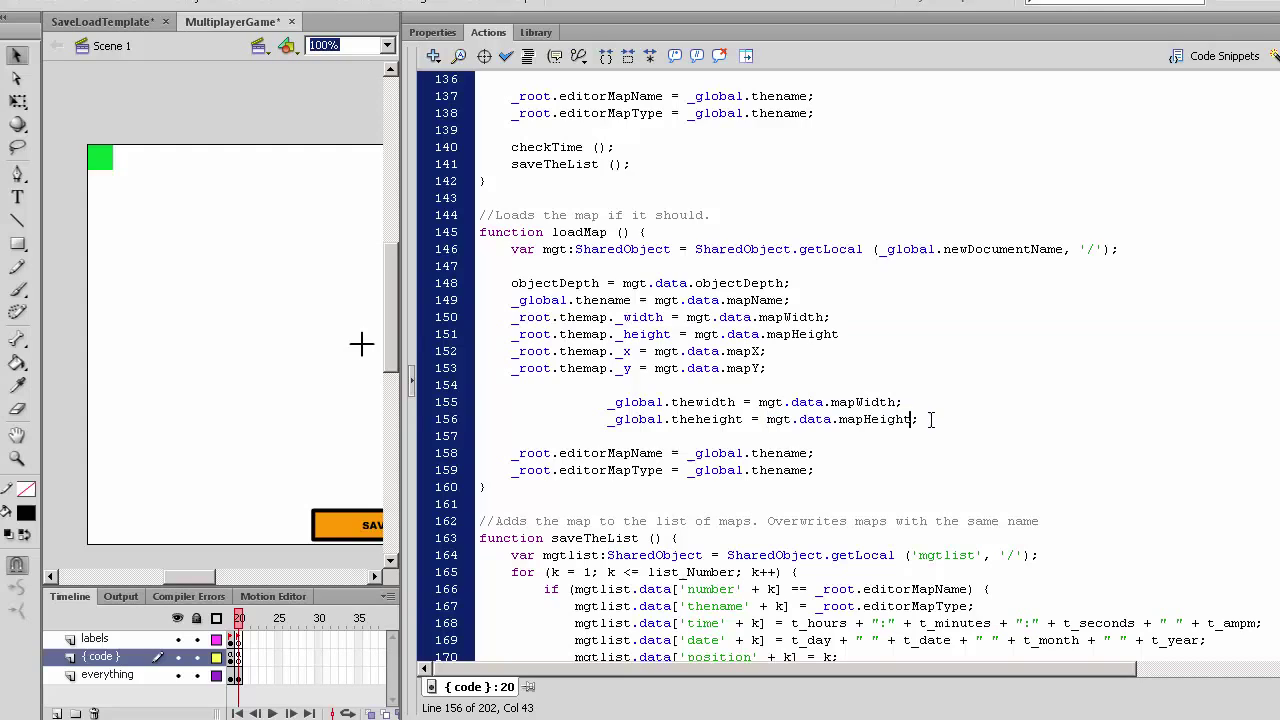
pyautogui.hotkey('ctrl', 'shift', 'f')
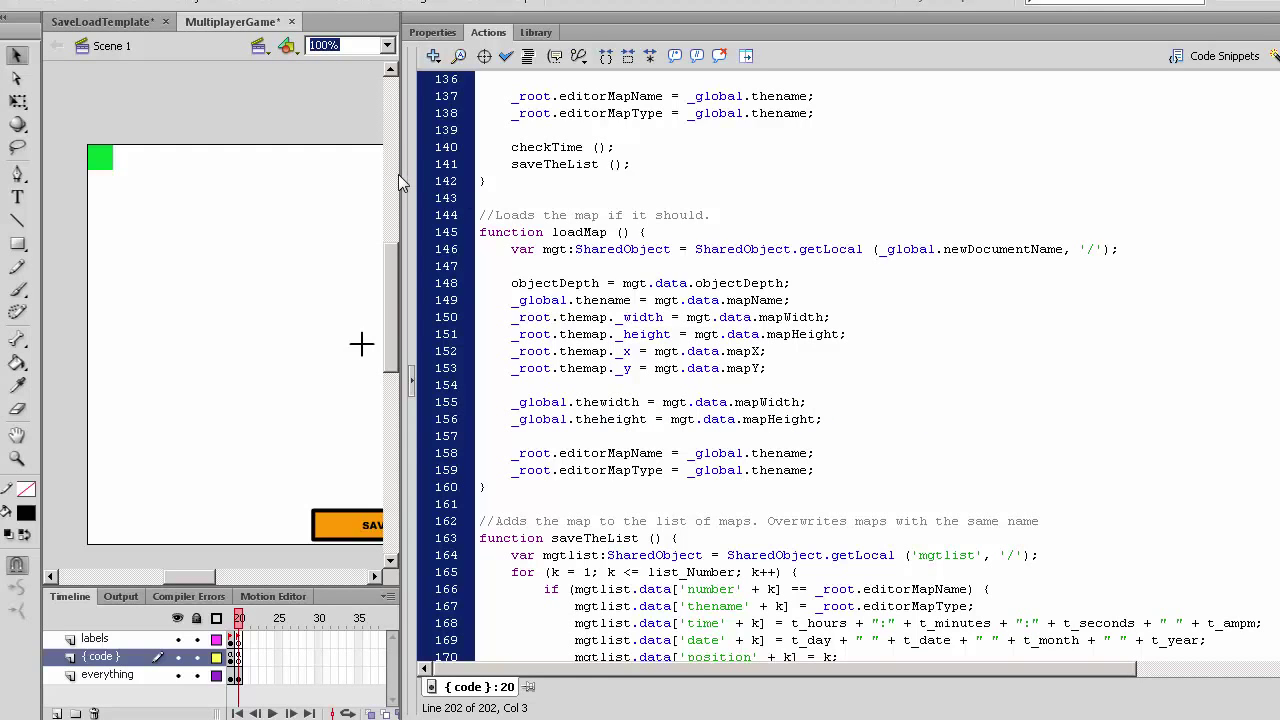
pyautogui.moveTo(398, 174); pyautogui.dragTo(683, 184)
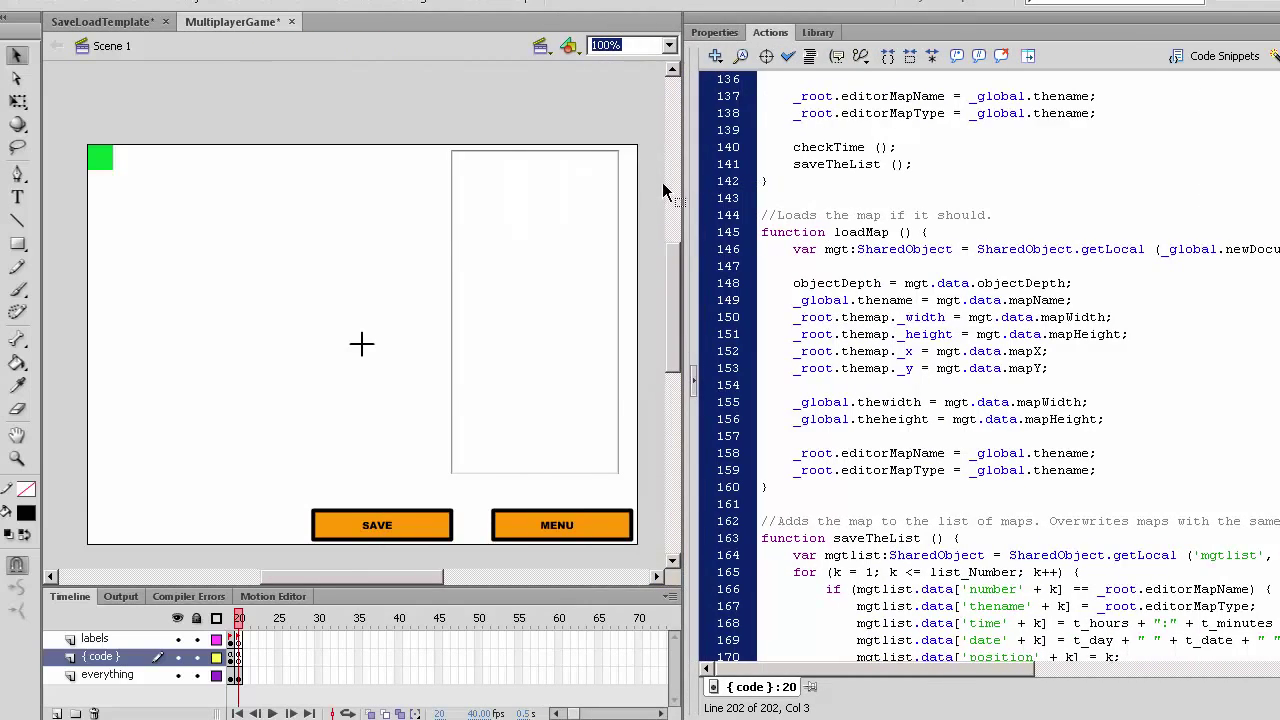
# Step: Save the file, test the movie, and clear the saved map list in the editor screen
pyautogui.hotkey('ctrl', 's')
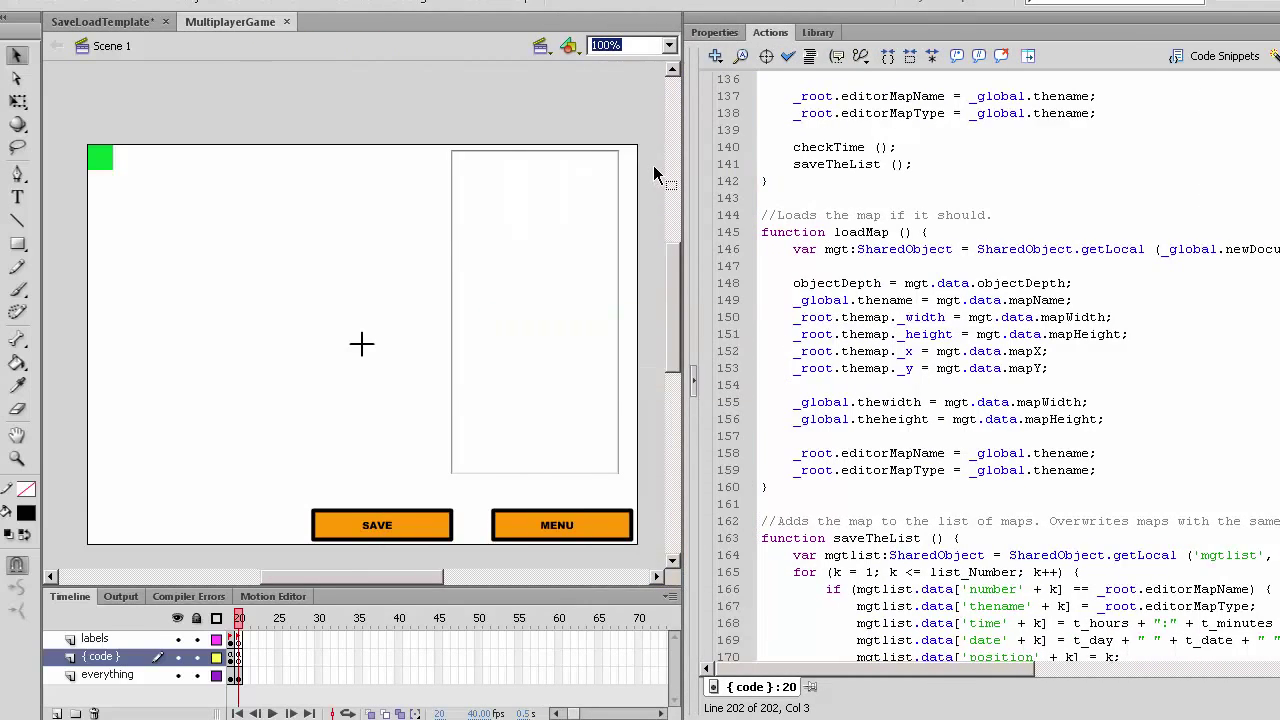
pyautogui.hotkey('ctrl', 'Return')
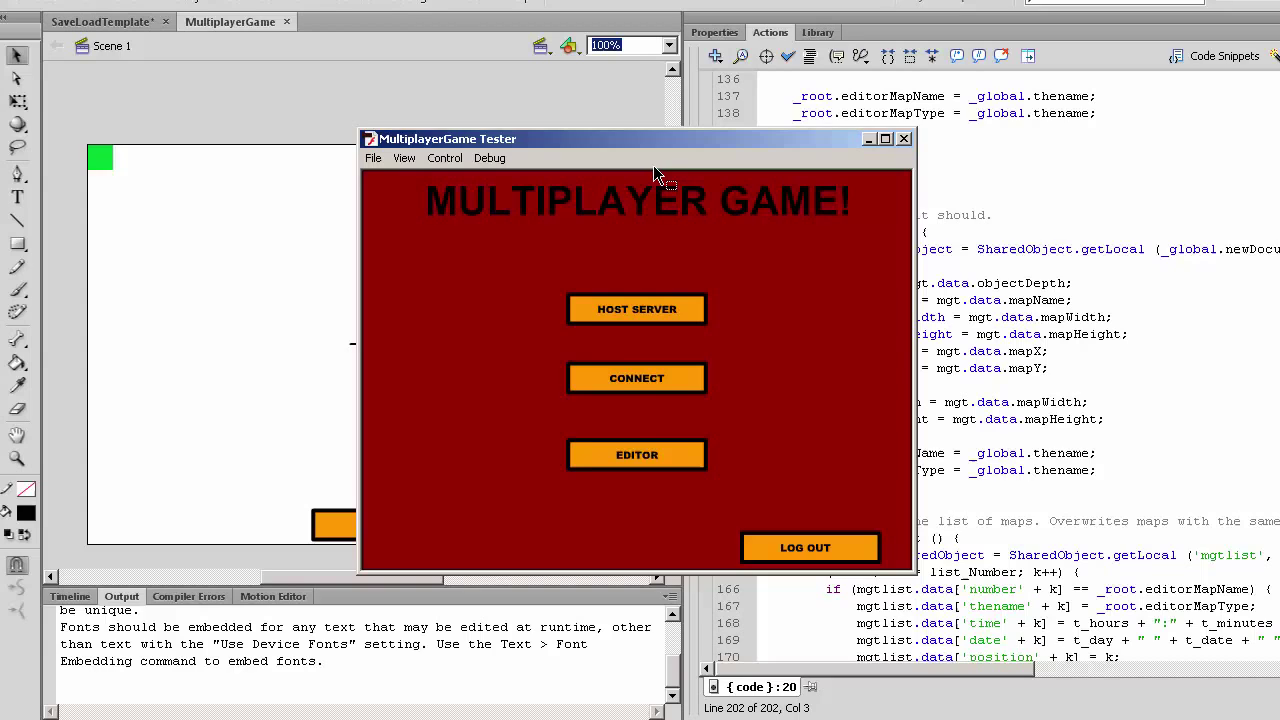
pyautogui.click(637, 455)
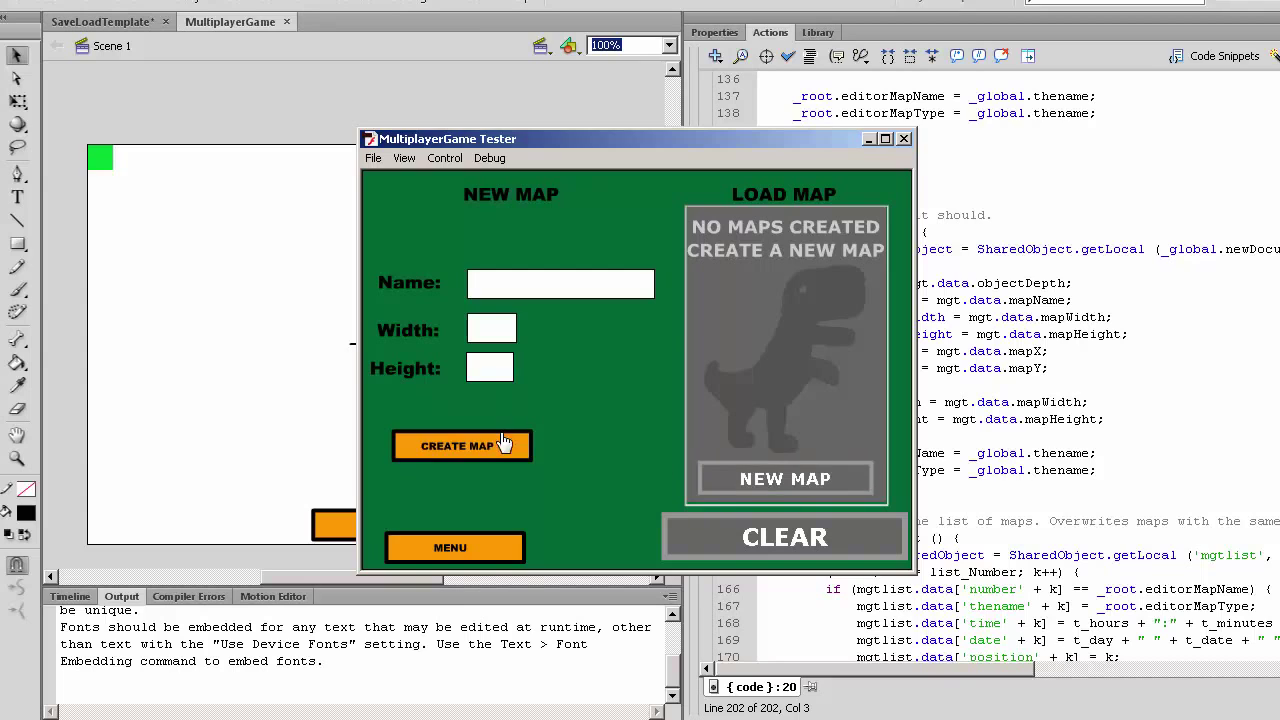
pyautogui.click(770, 537)
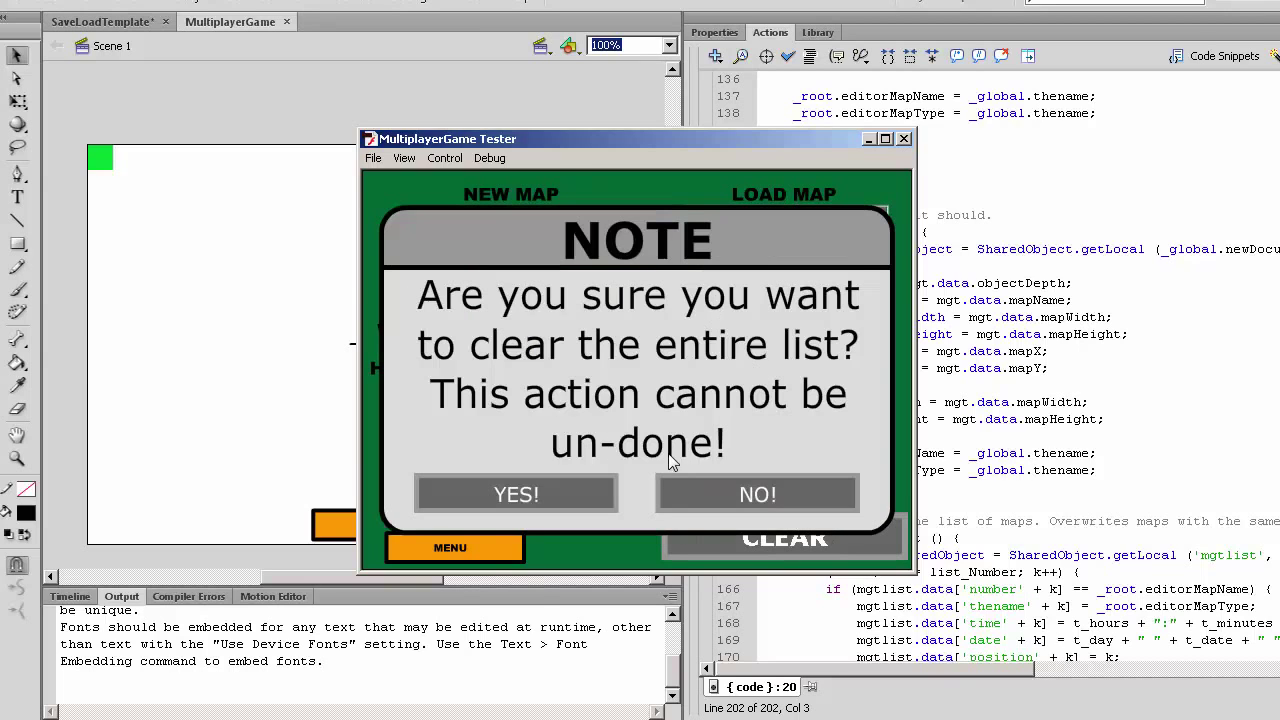
pyautogui.click(586, 489)
# Step: Create a 300 by 100 map named First_Map, save it and return to the main menu
pyautogui.click(547, 279)
pyautogui.write('First_')
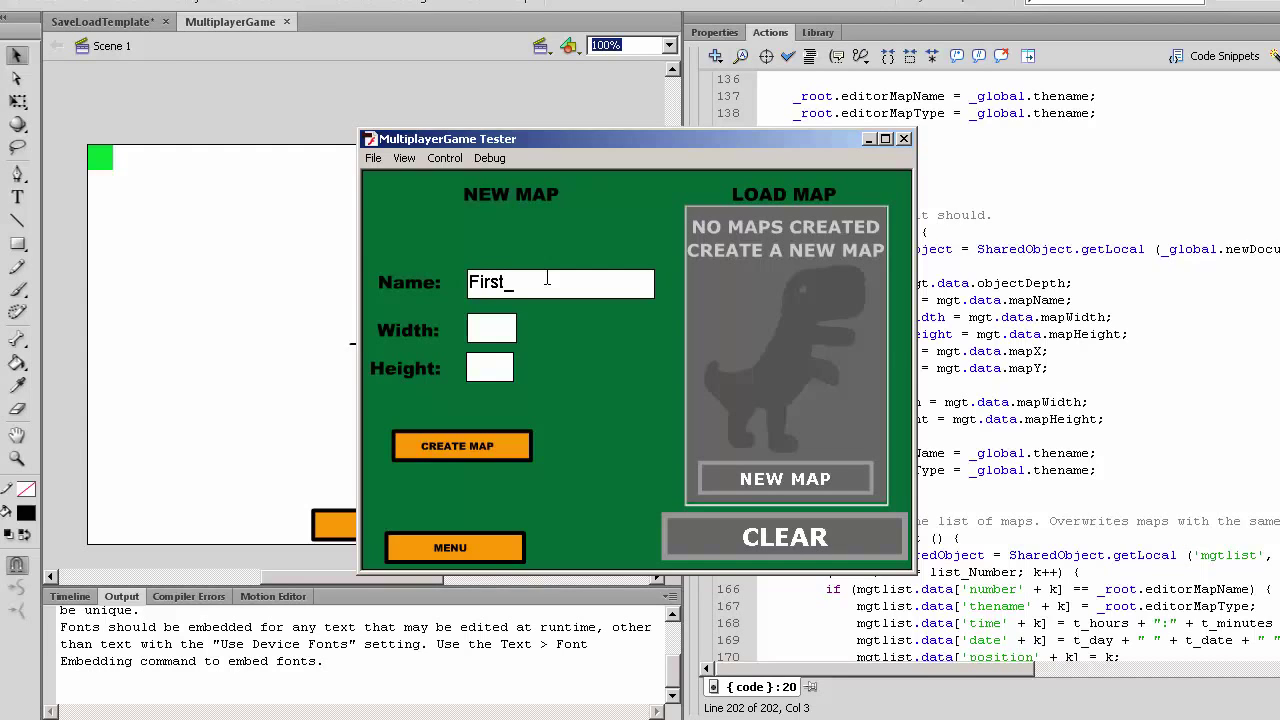
pyautogui.write('Map')
pyautogui.write('9')
pyautogui.click(489, 374)
pyautogui.write('250')
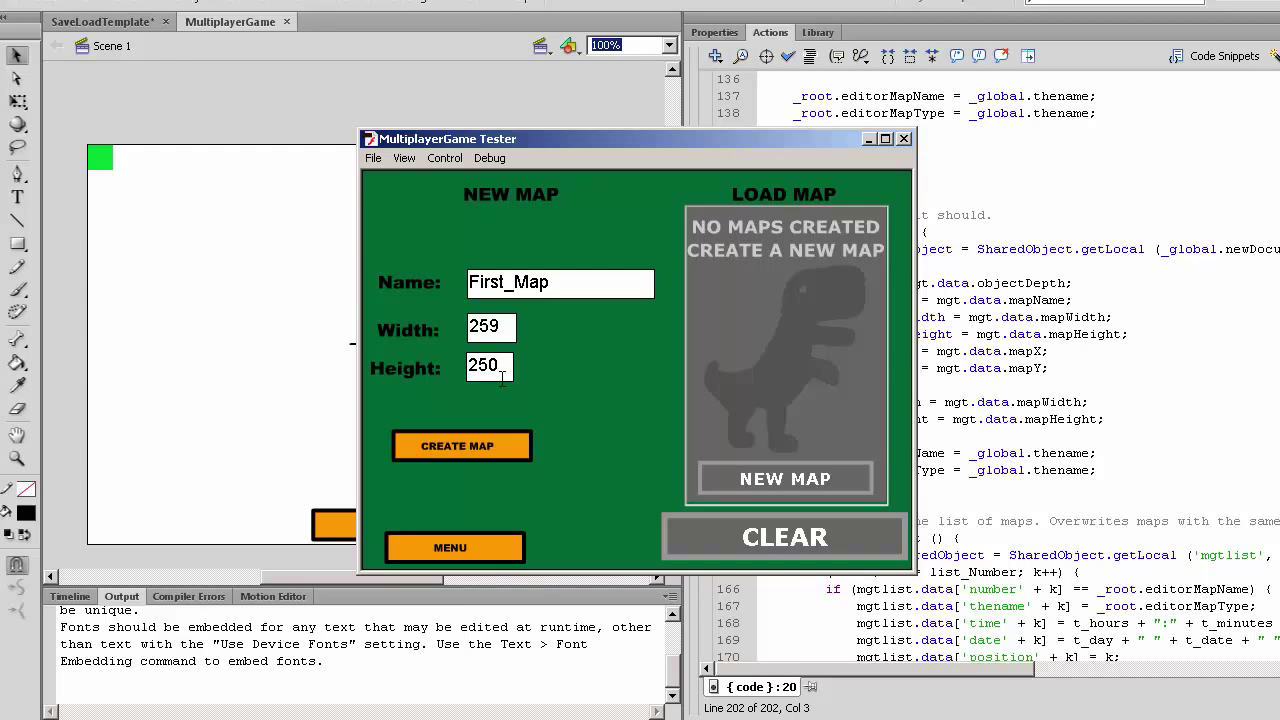
pyautogui.moveTo(506, 326); pyautogui.dragTo(420, 316)
pyautogui.write('300')
pyautogui.moveTo(500, 368); pyautogui.dragTo(395, 372)
pyautogui.write('100')
pyautogui.click(790, 480)
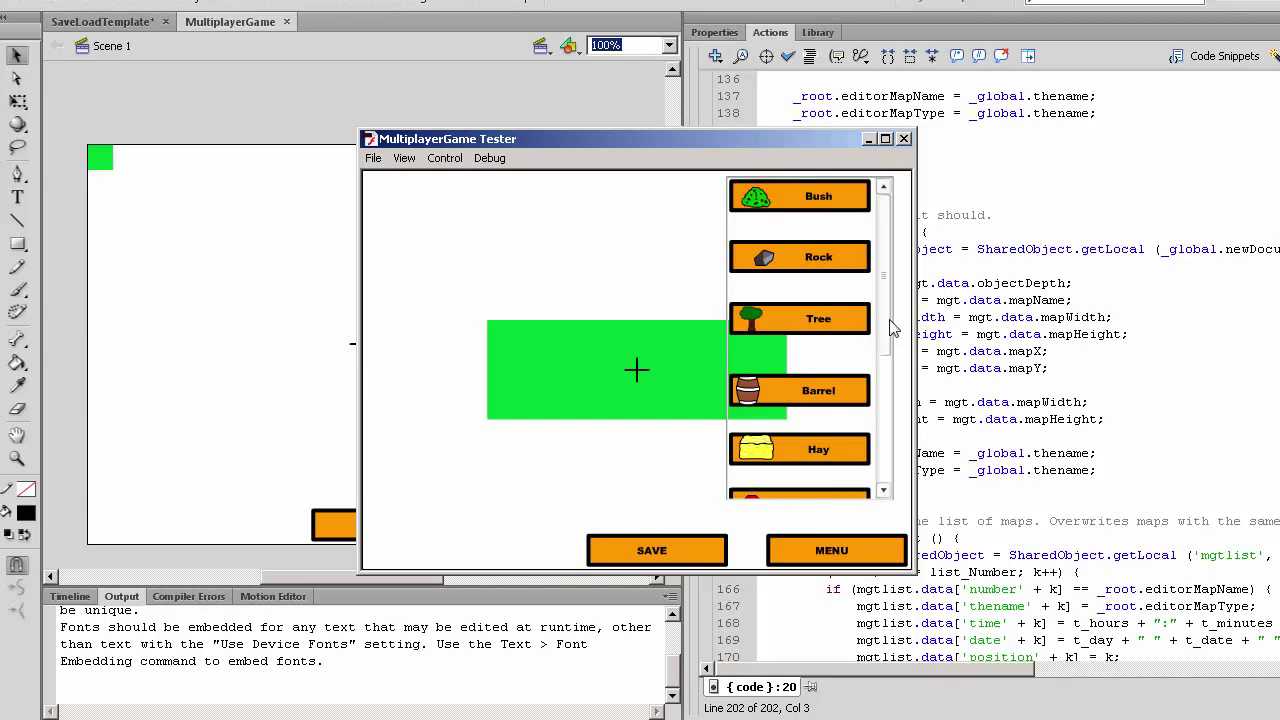
pyautogui.scroll(-2, 884, 417)
pyautogui.scroll(3, 884, 417)
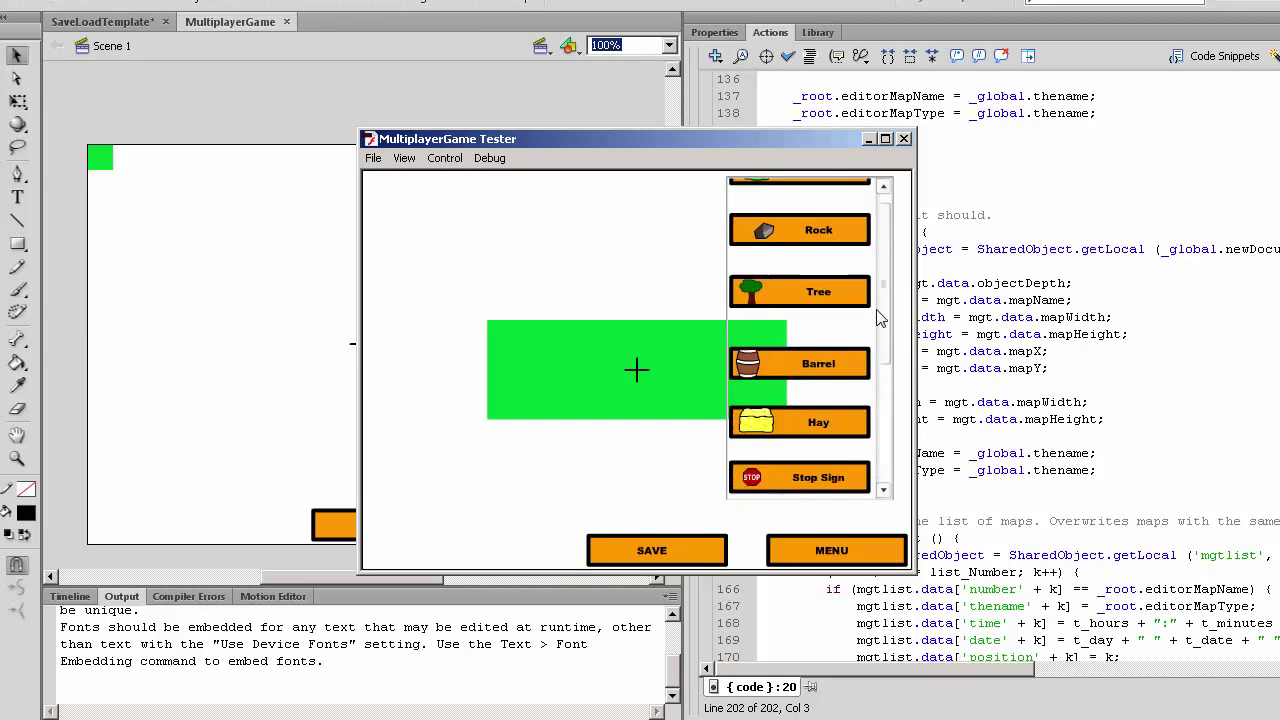
pyautogui.click(657, 550)
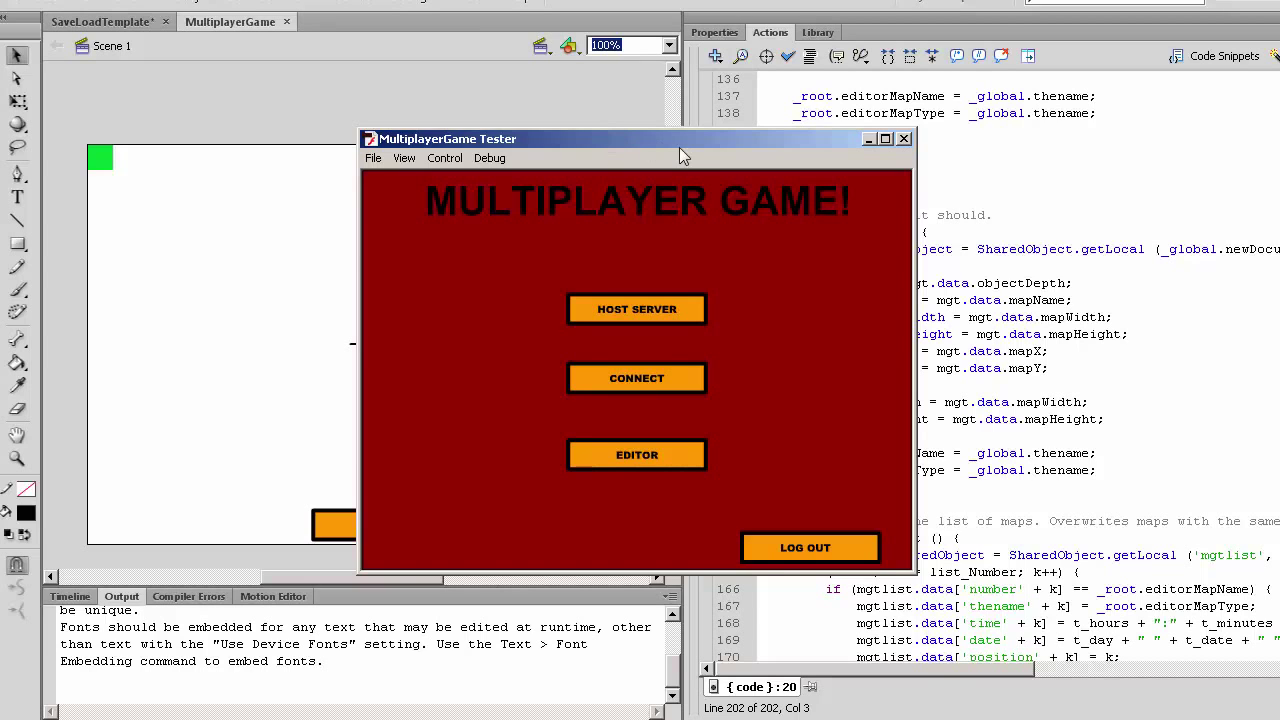
pyautogui.moveTo(680, 141); pyautogui.dragTo(352, 150)
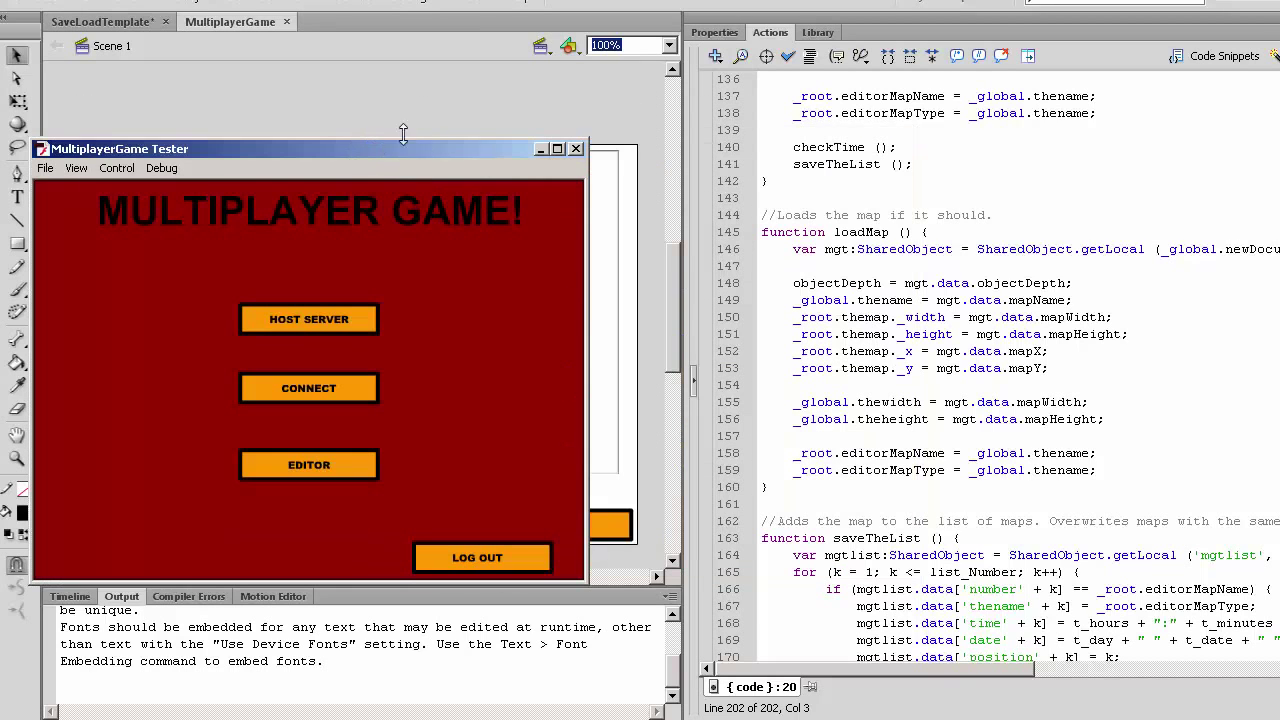
# Step: Close the test movie and enter the vcameditor clip from the timeline
pyautogui.click(578, 149)
pyautogui.click(70, 596)
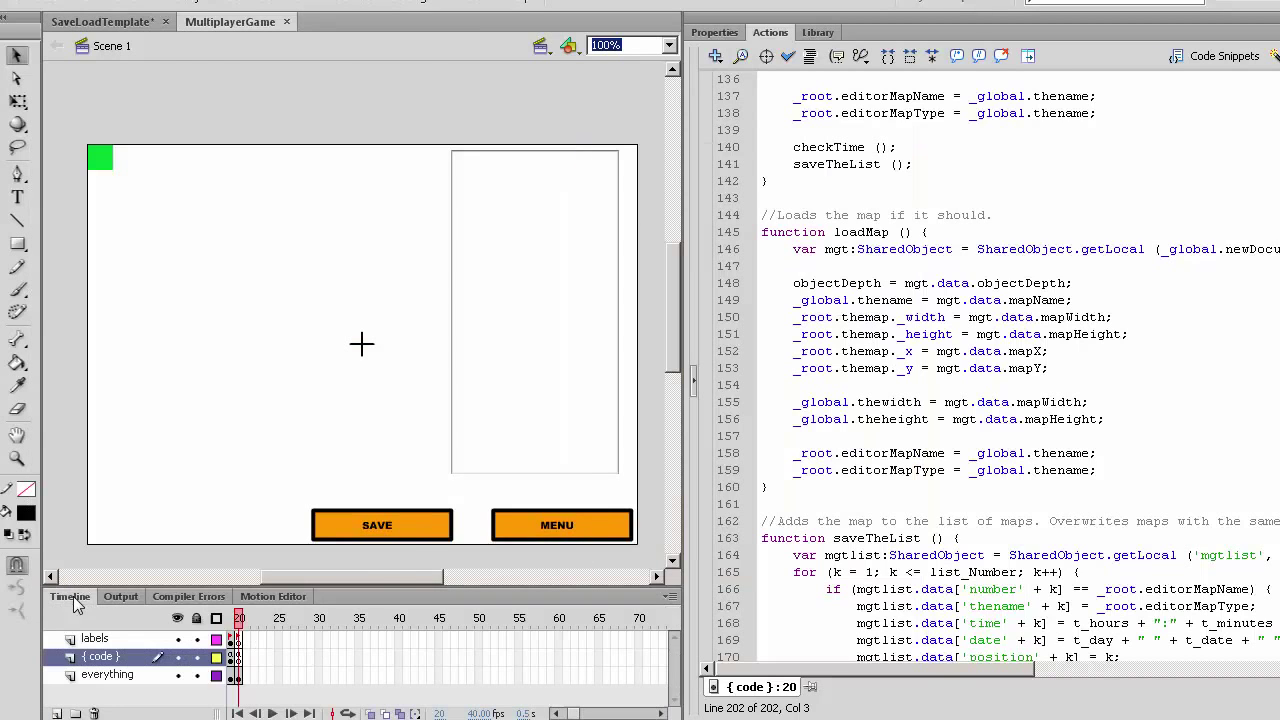
pyautogui.click(400, 528)
pyautogui.doubleClick(414, 524)
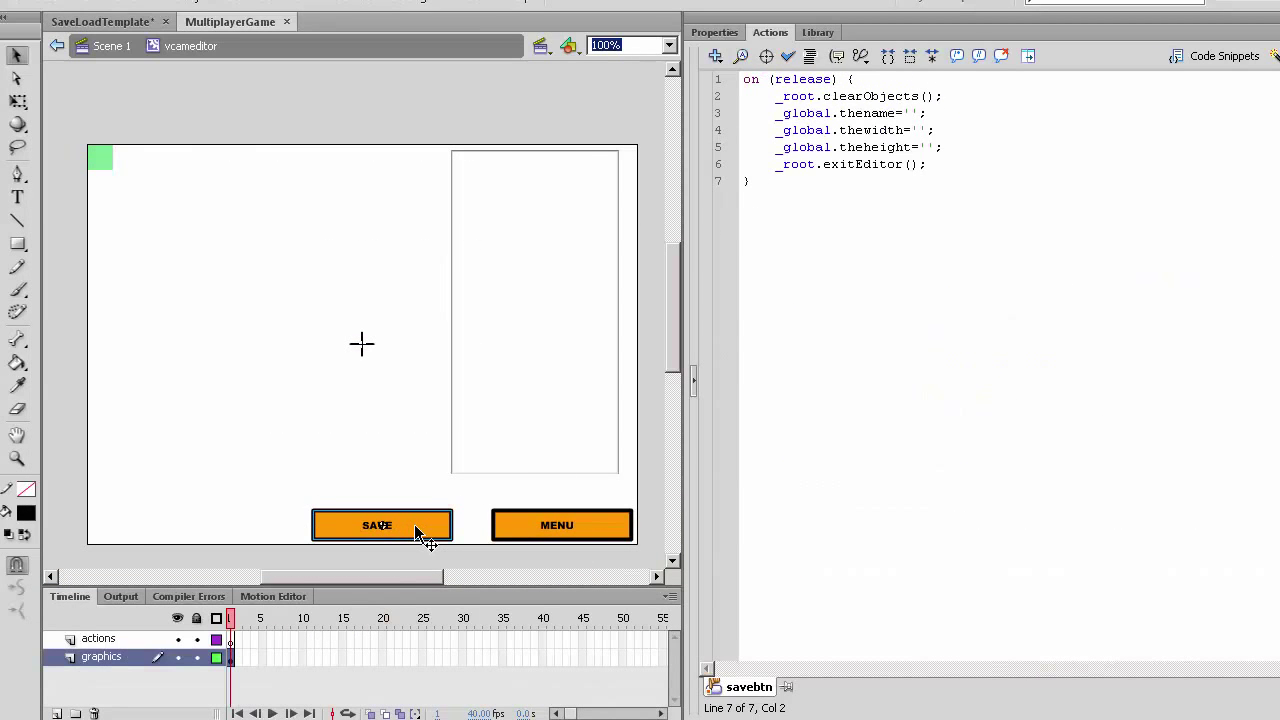
# Step: Delete all of the save button's script inside the vcameditor clip
pyautogui.click(455, 495)
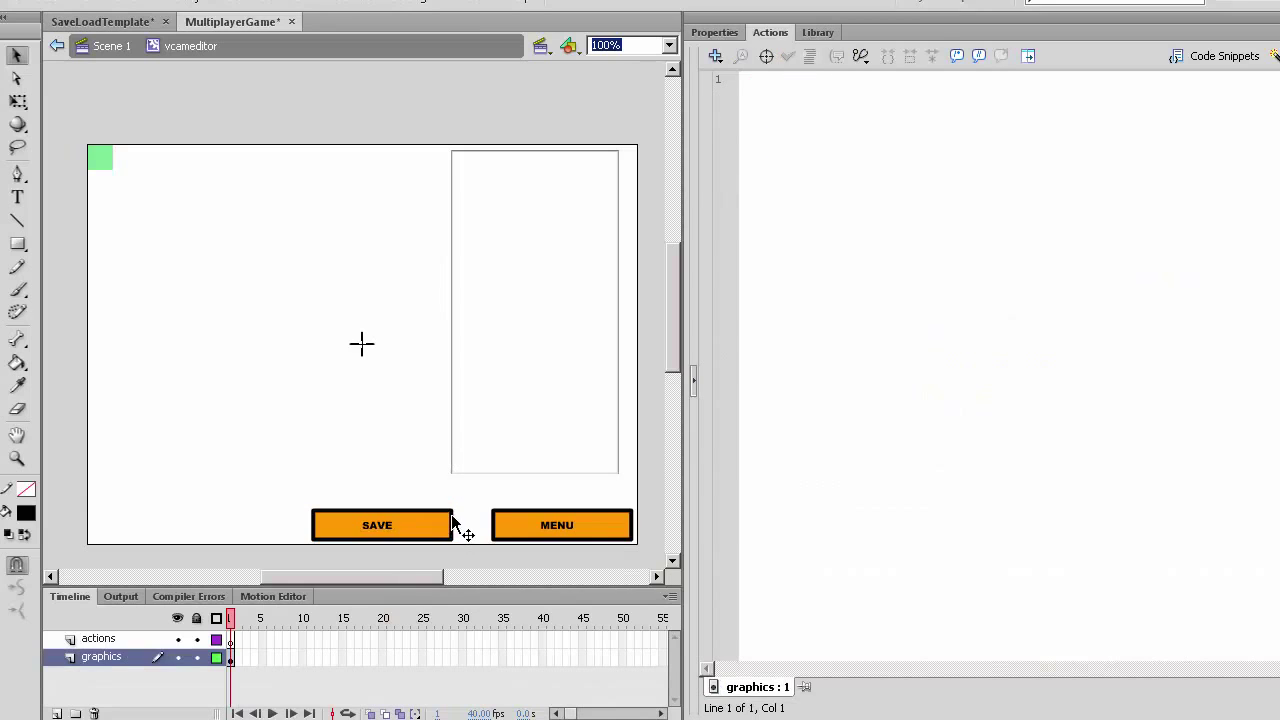
pyautogui.click(445, 526)
pyautogui.hotkey('ctrl', 'a')
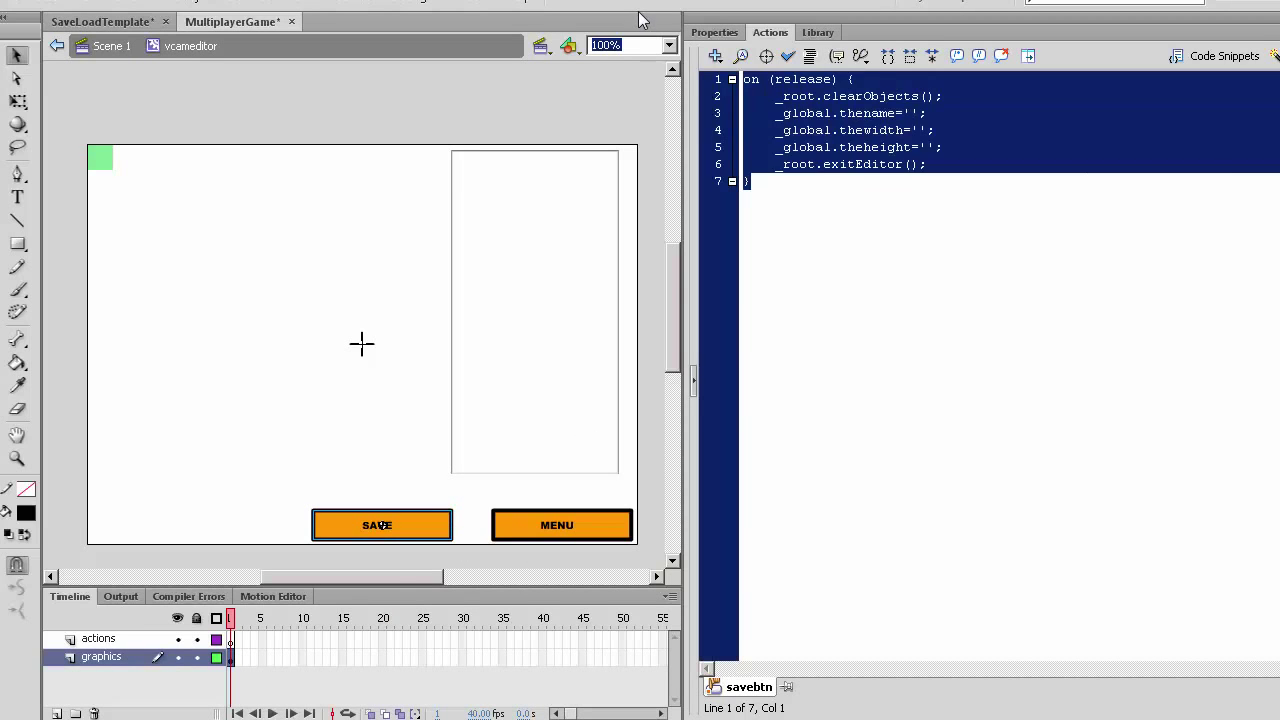
pyautogui.press('Delete')
# Step: Back at Scene 1, test the movie, name the map FirstMap and clear the saved maps
pyautogui.click(110, 46)
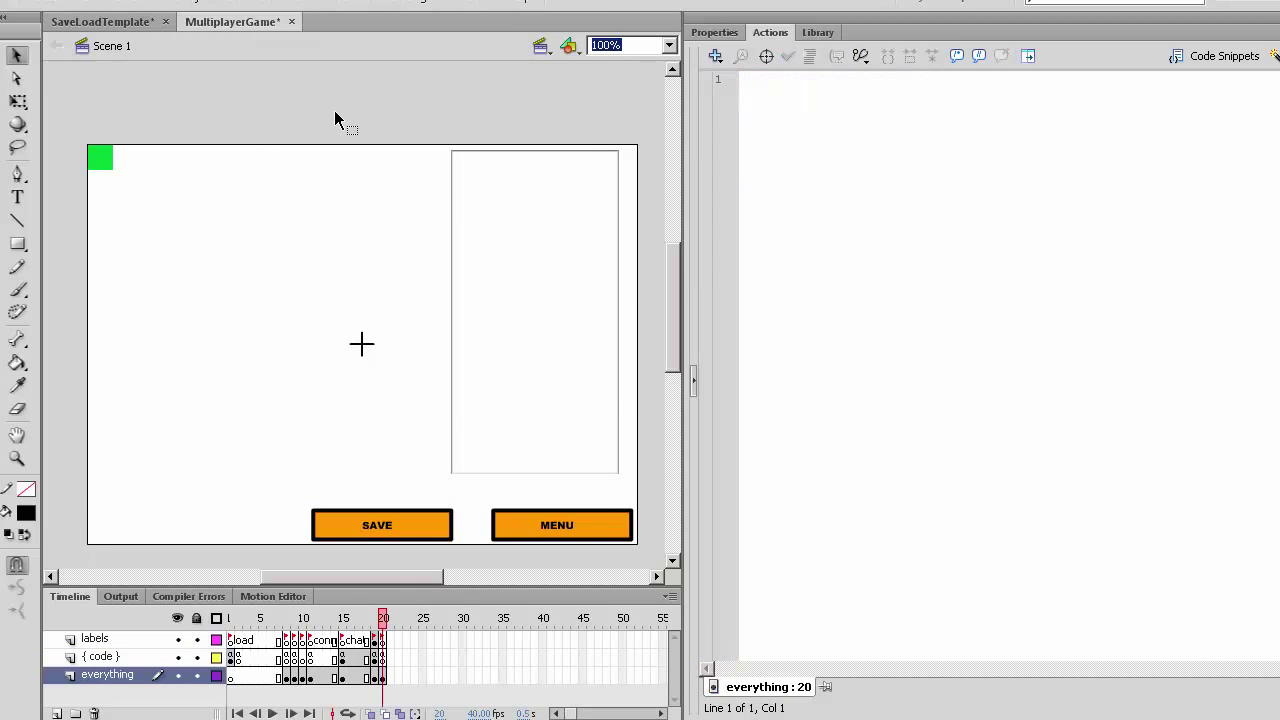
pyautogui.hotkey('ctrl', 'Return')
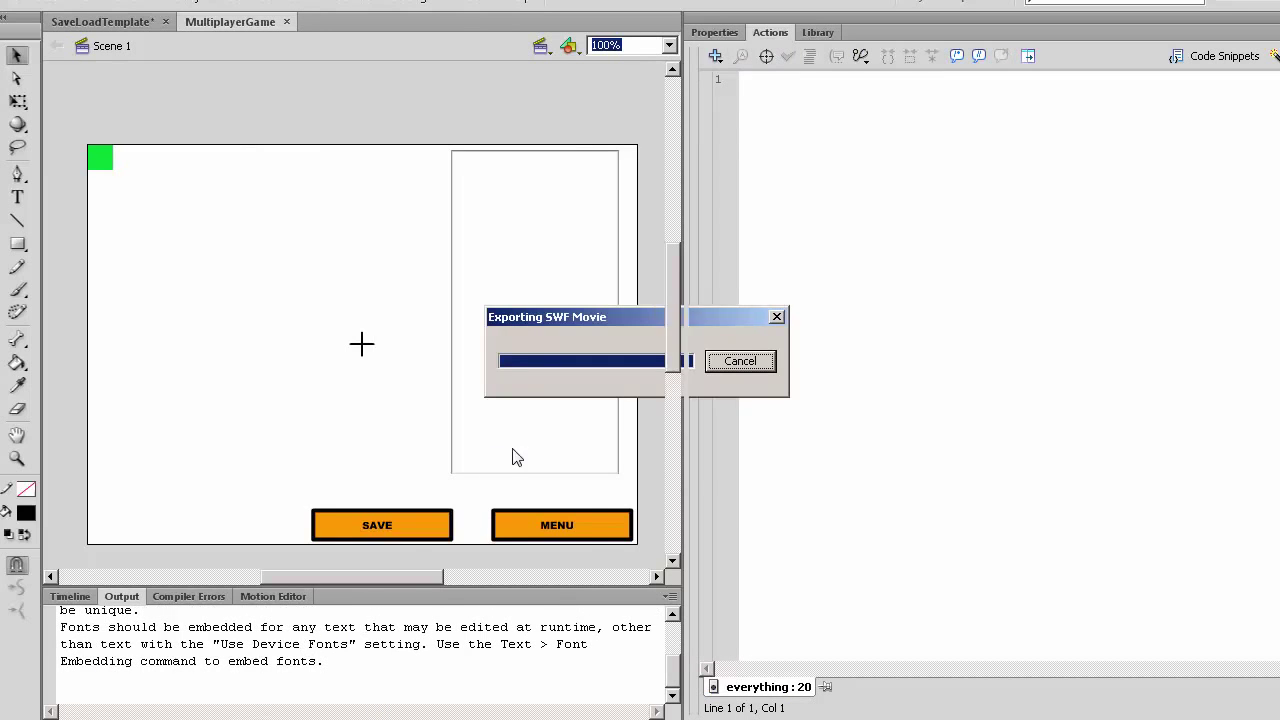
pyautogui.click(361, 478)
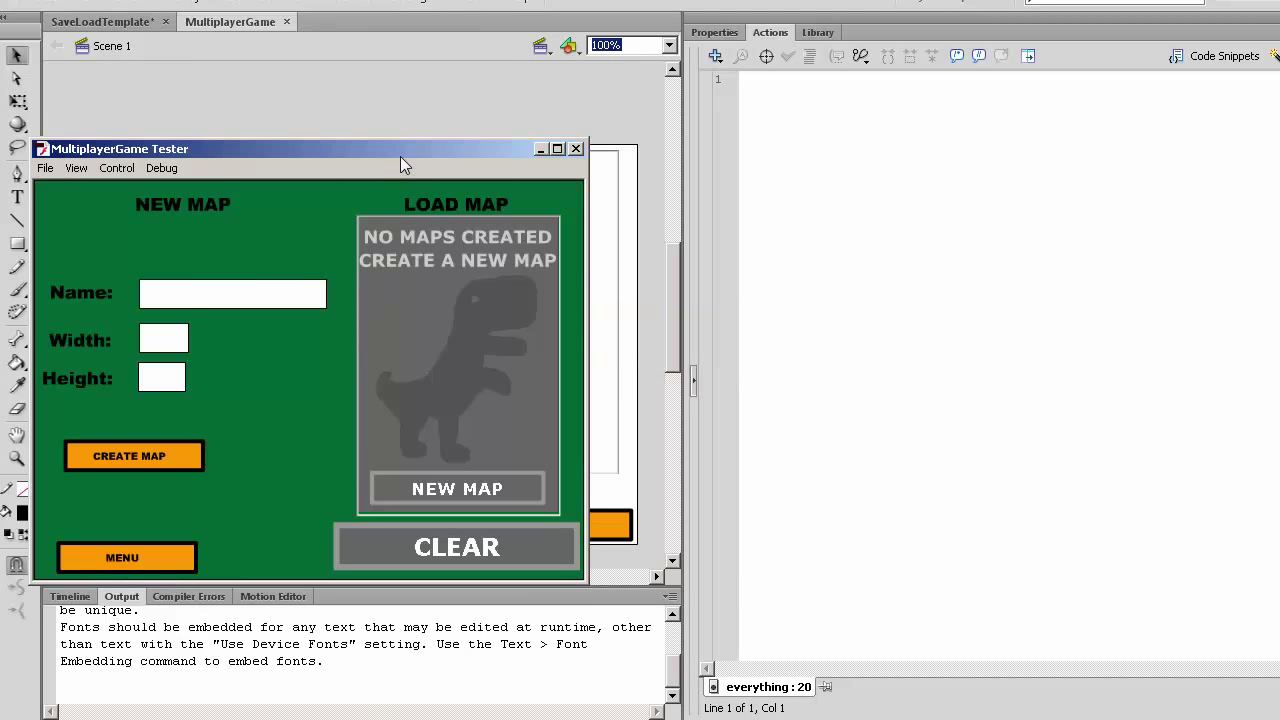
pyautogui.moveTo(400, 156); pyautogui.dragTo(706, 125)
pyautogui.click(588, 260)
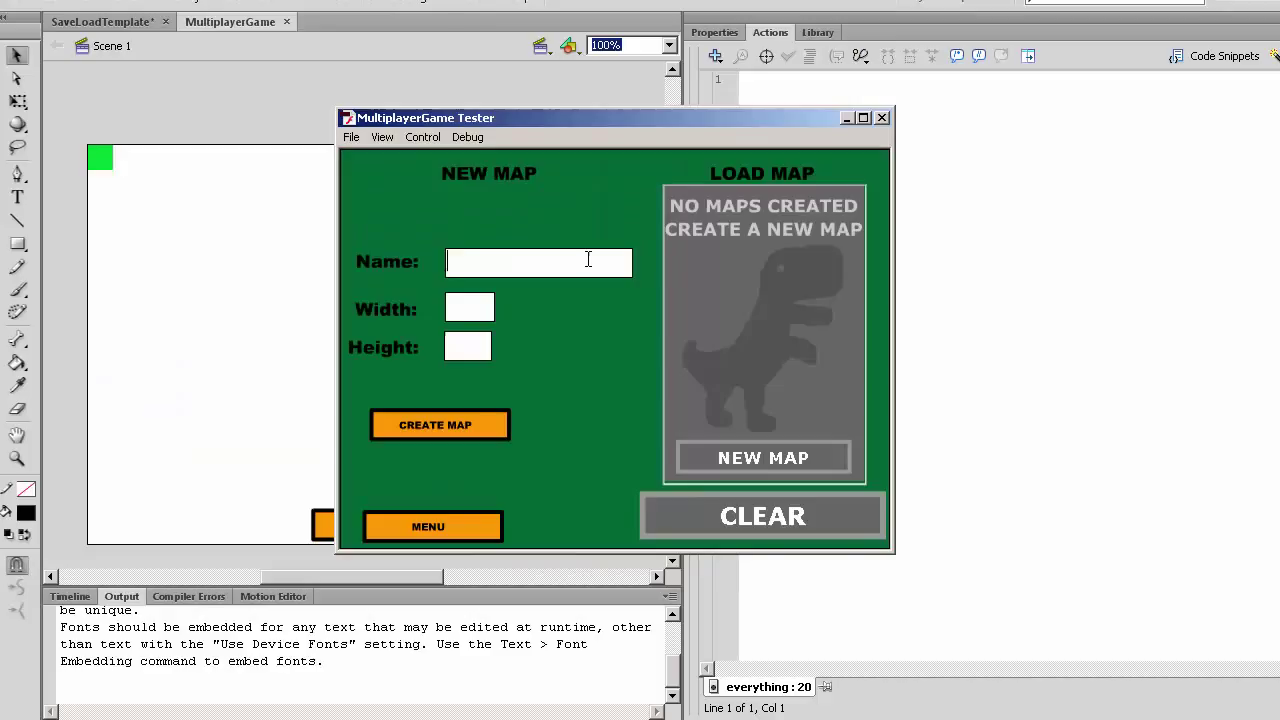
pyautogui.write('FirstM')
pyautogui.write('pi')
pyautogui.press('BackSpace')
pyautogui.press('BackSpace')
pyautogui.write('ap')
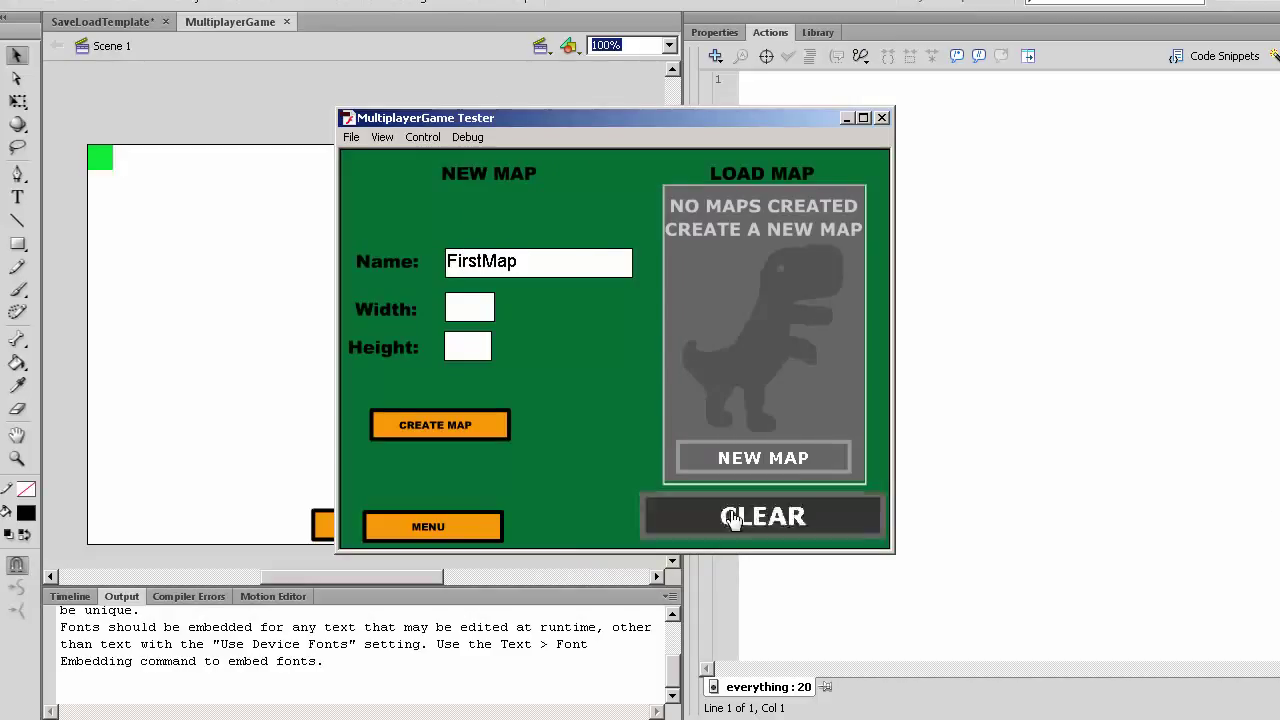
pyautogui.click(763, 516)
pyautogui.click(566, 486)
# Step: Create the 250 by 50 FirstMap map and save it
pyautogui.click(453, 309)
pyautogui.write('2')
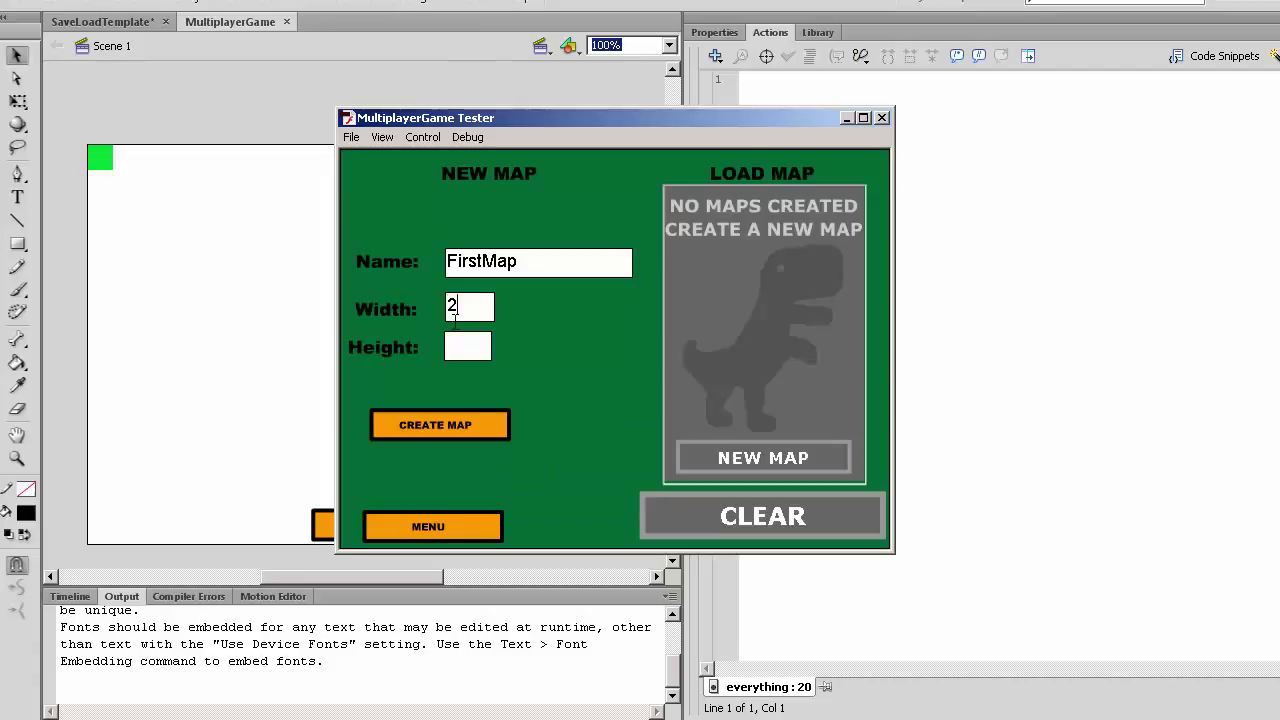
pyautogui.write('50')
pyautogui.click(461, 341)
pyautogui.write('50')
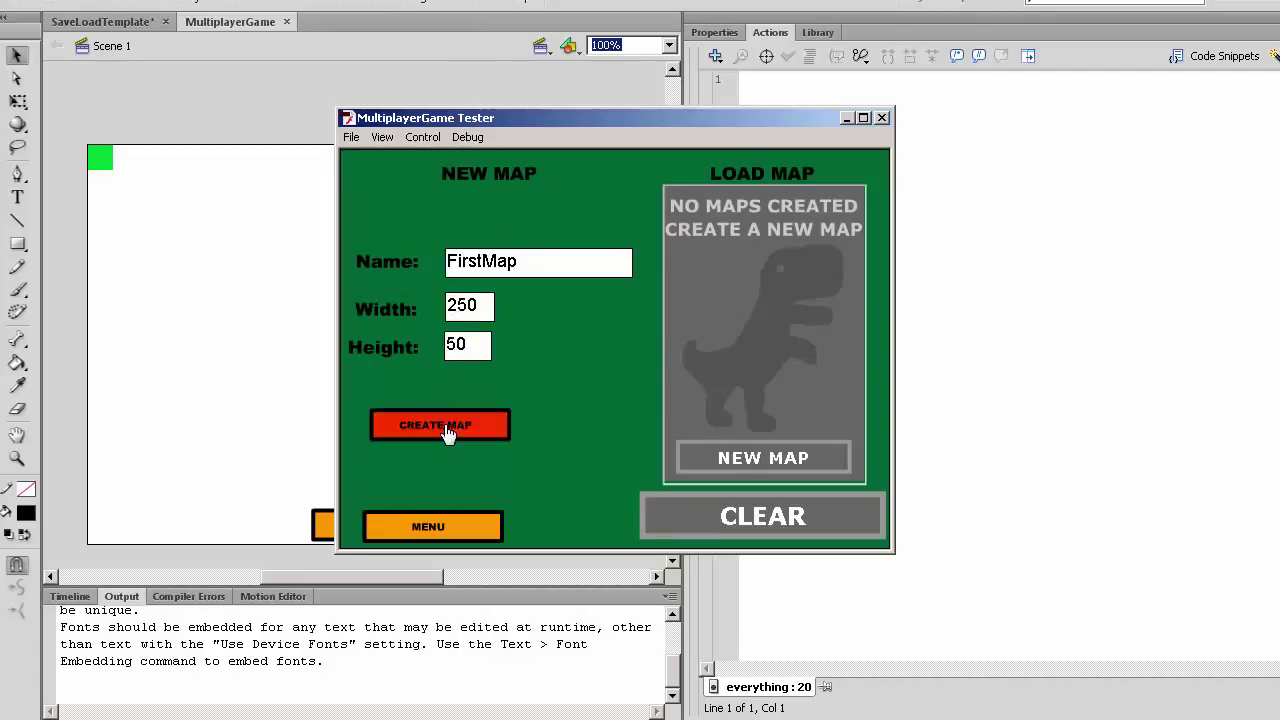
pyautogui.click(447, 432)
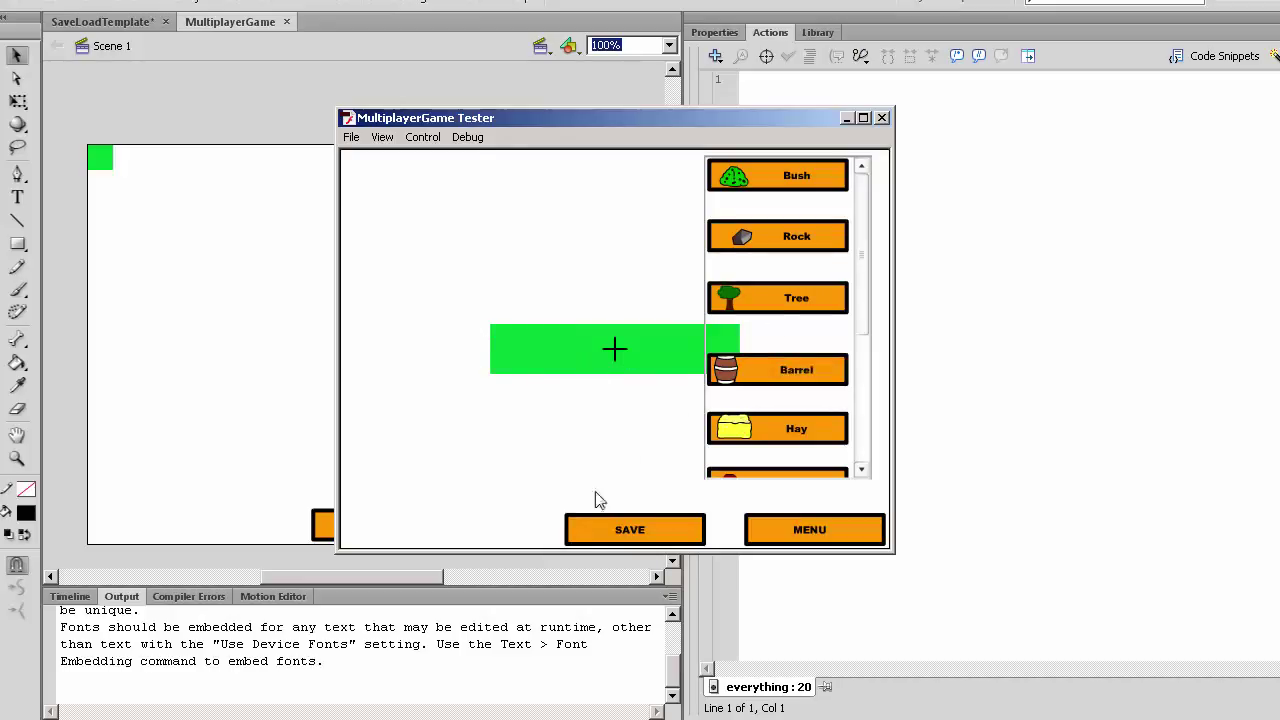
pyautogui.click(600, 530)
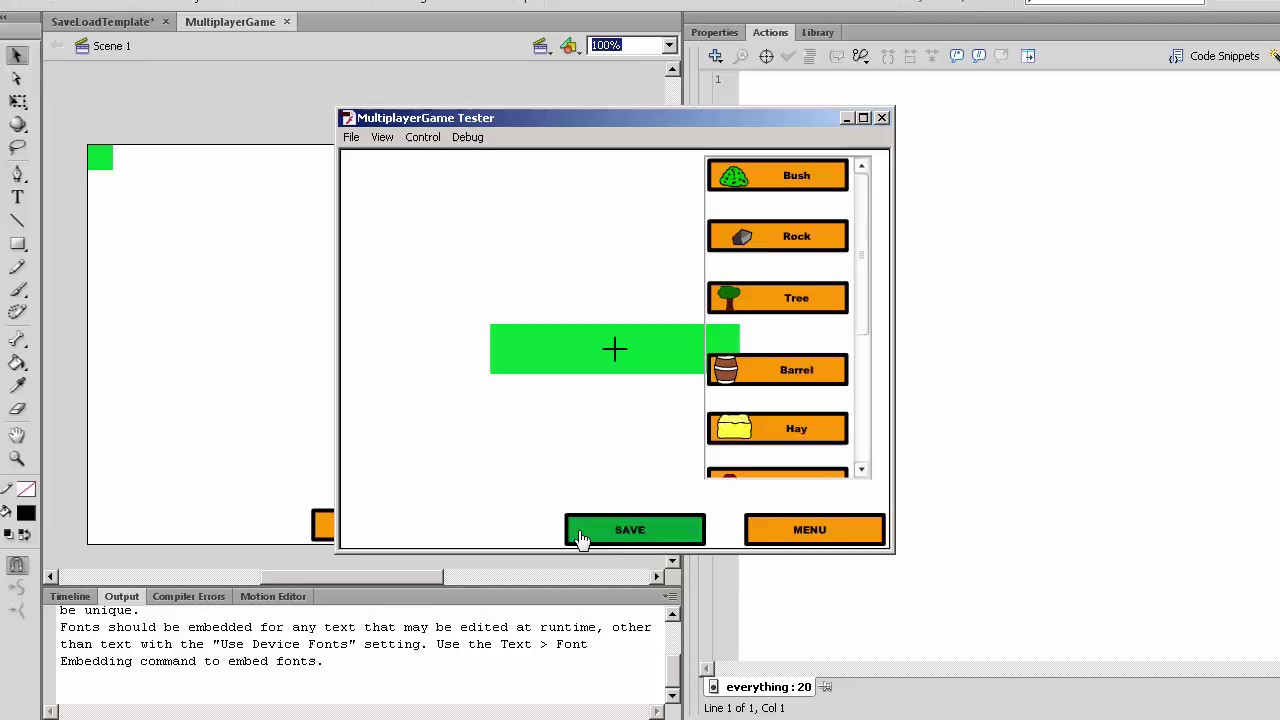
# Step: From the main menu reopen the editor and enter a new map Bob, 50 wide by 35 high
pyautogui.click(814, 530)
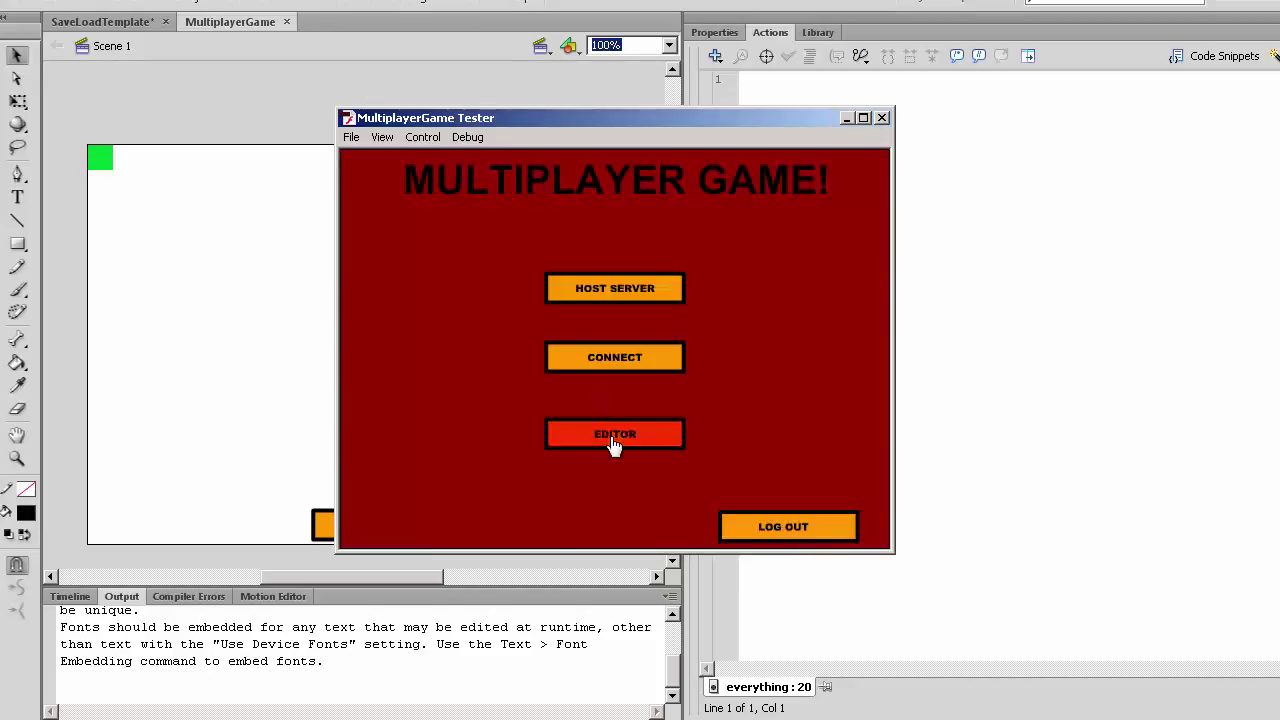
pyautogui.click(614, 436)
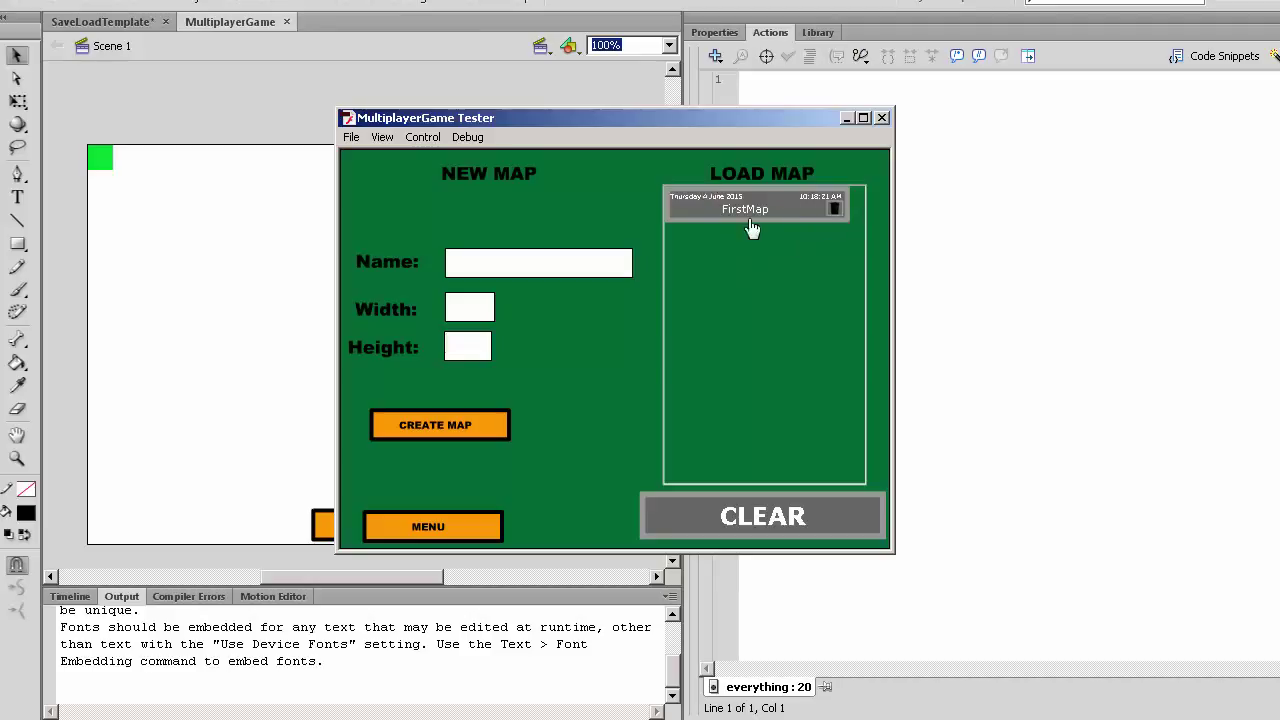
pyautogui.click(505, 270)
pyautogui.write('Bob')
pyautogui.click(484, 305)
pyautogui.write('0')
pyautogui.write('400')
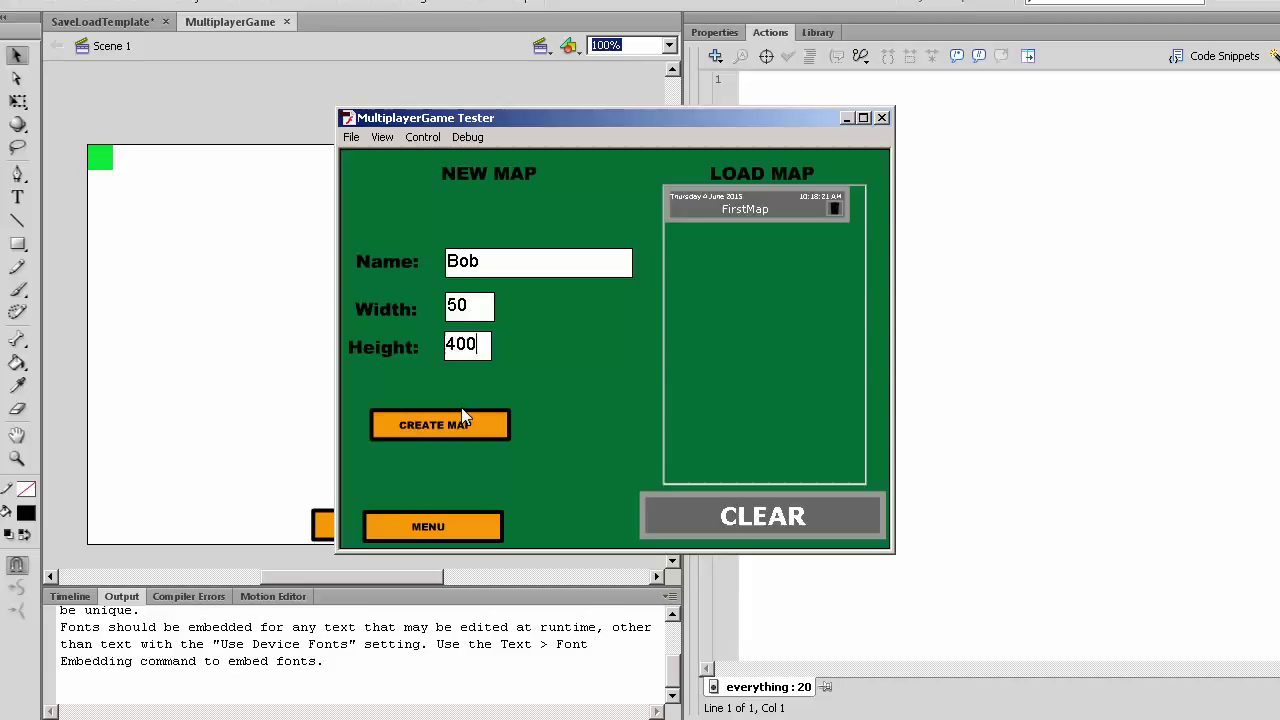
pyautogui.press('BackSpace')
pyautogui.press('BackSpace')
pyautogui.press('BackSpace')
pyautogui.write('35')
pyautogui.write('0')
# Step: Create and save the Bob map, then return to the load-map screen to see it listed
pyautogui.click(460, 432)
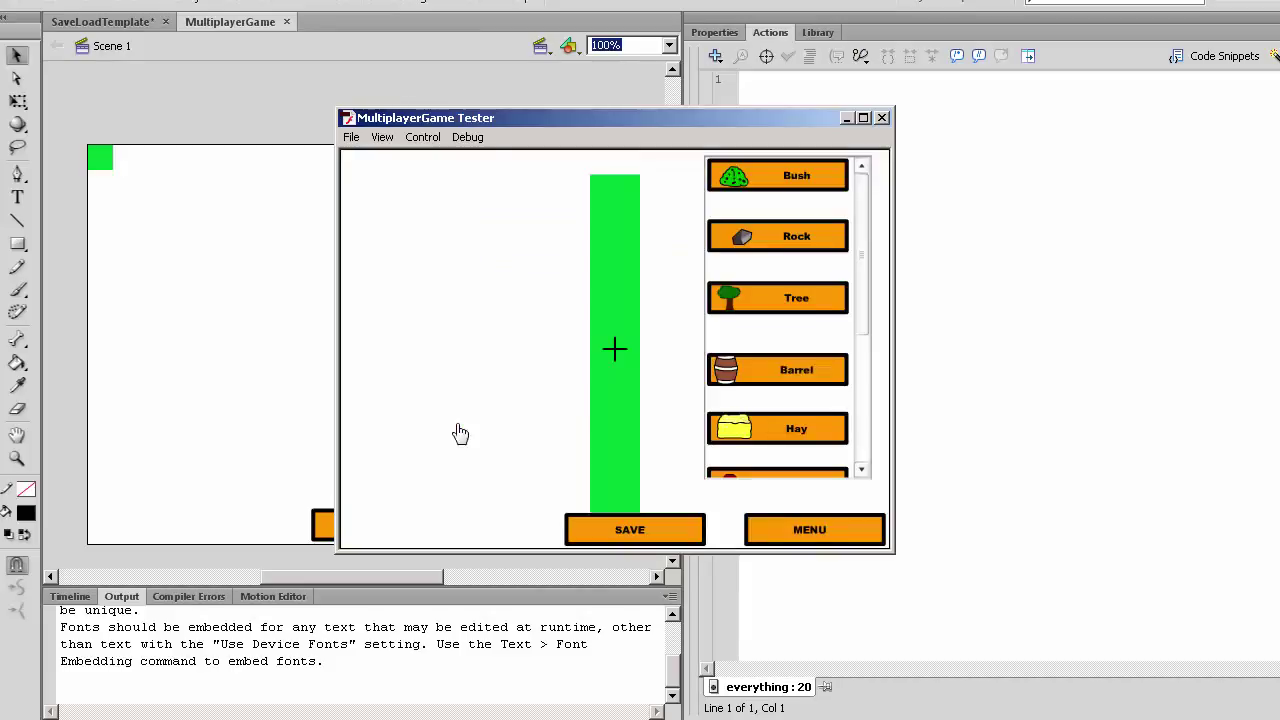
pyautogui.click(613, 530)
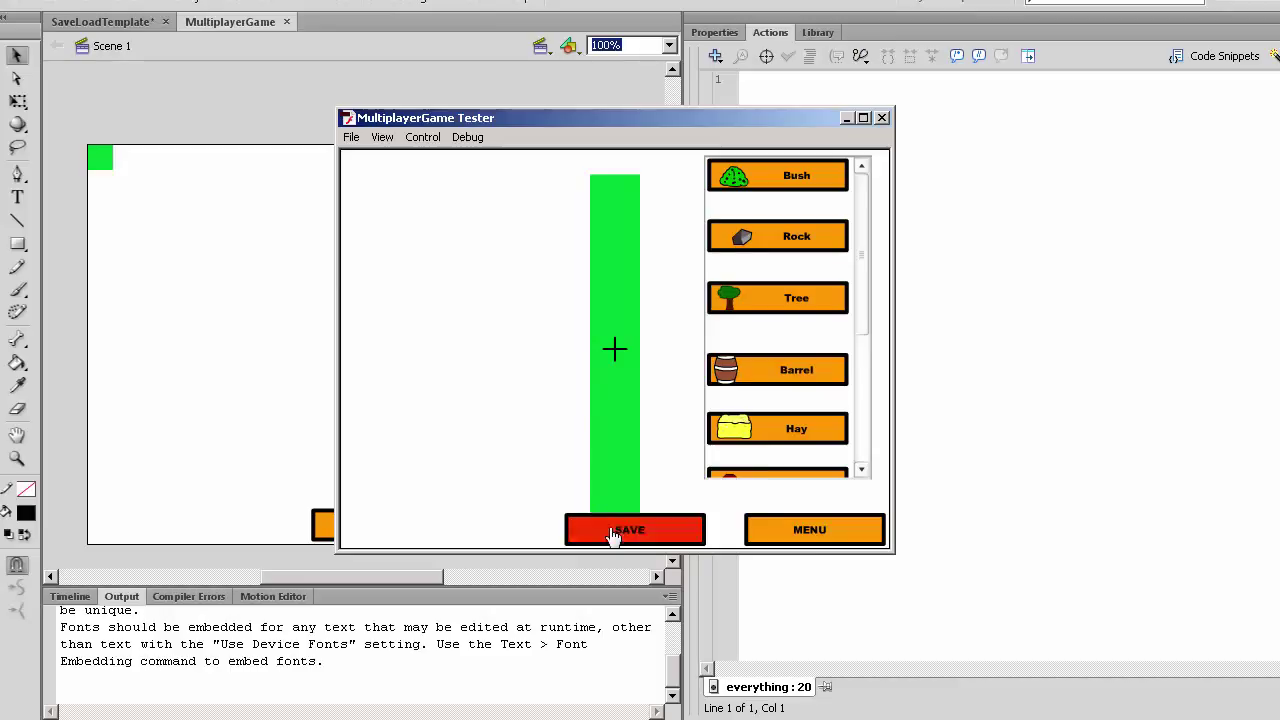
pyautogui.click(814, 530)
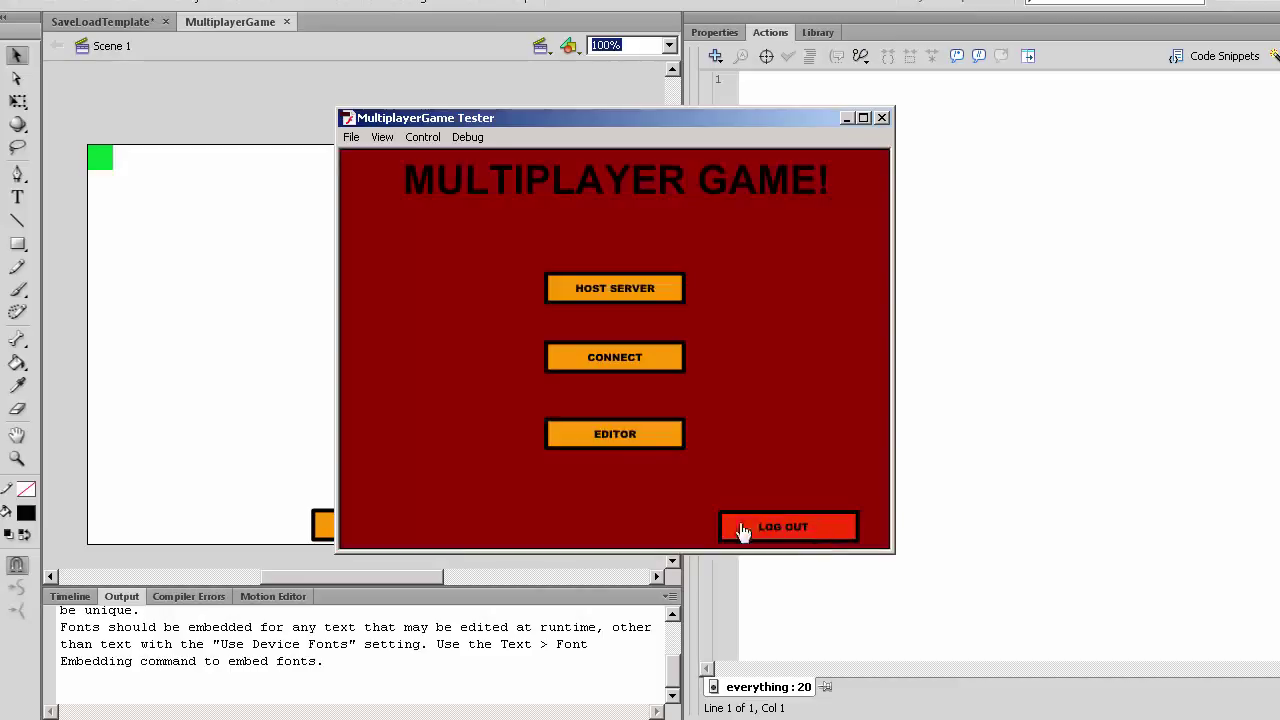
pyautogui.click(615, 434)
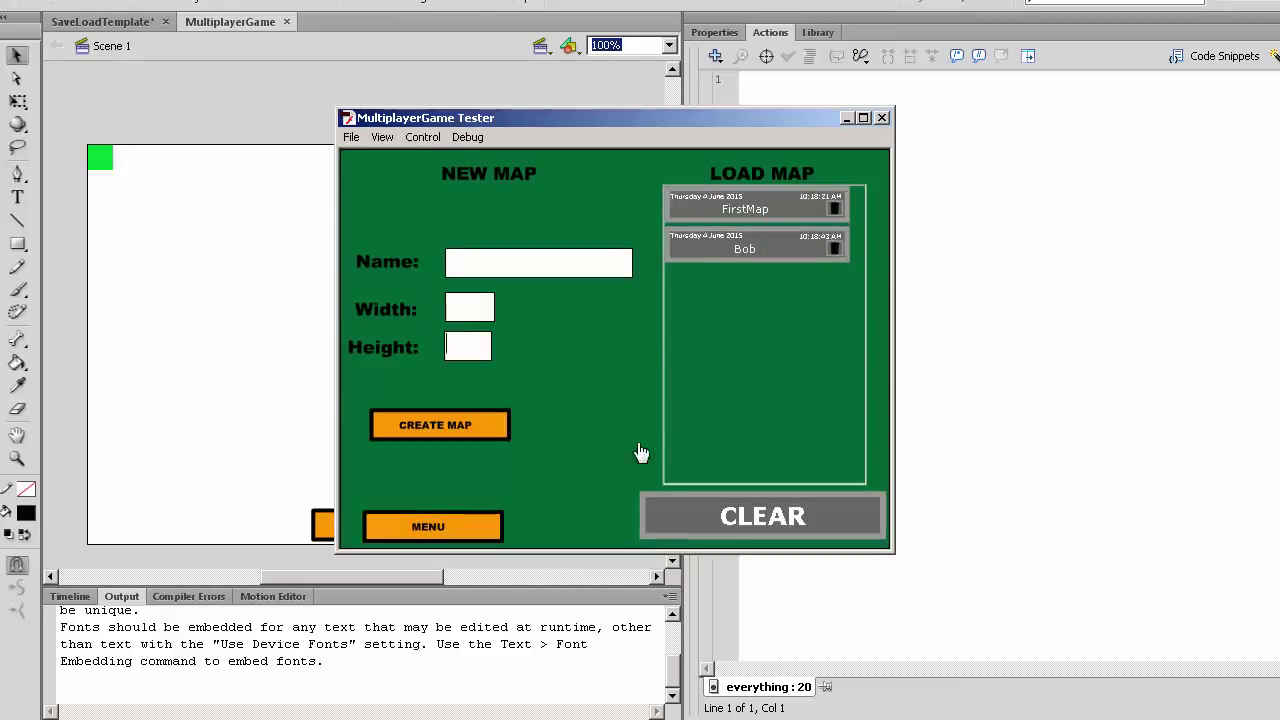
# Step: Load FirstMap into the editor, then go back and load the Bob map
pyautogui.click(760, 208)
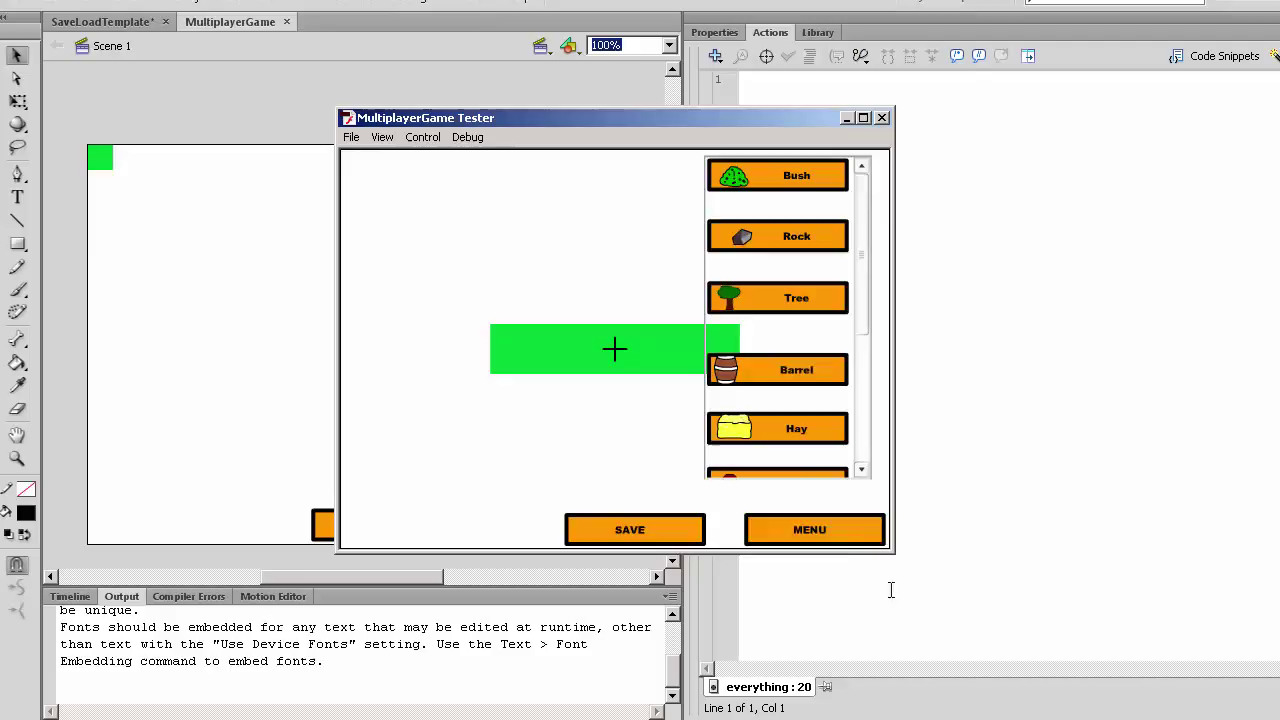
pyautogui.click(810, 529)
pyautogui.click(615, 433)
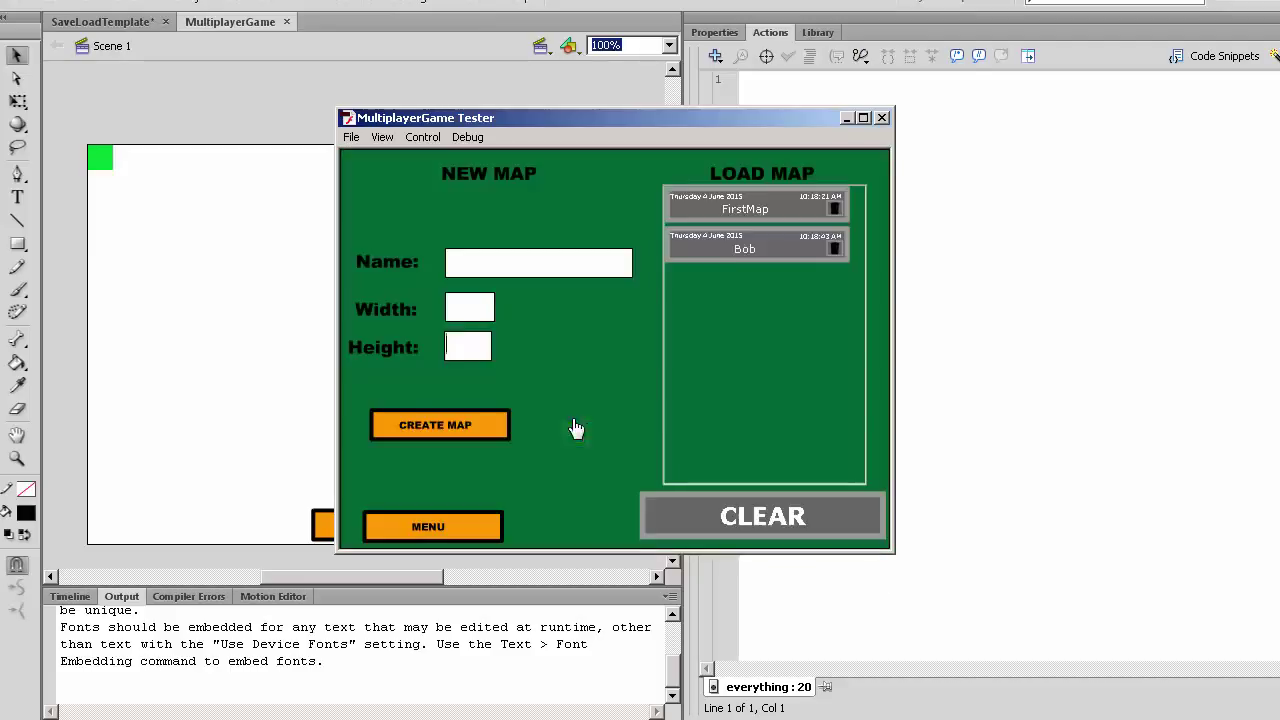
pyautogui.click(740, 243)
# Step: Save the loaded Bob map, return via the menu and load Bob again
pyautogui.click(630, 529)
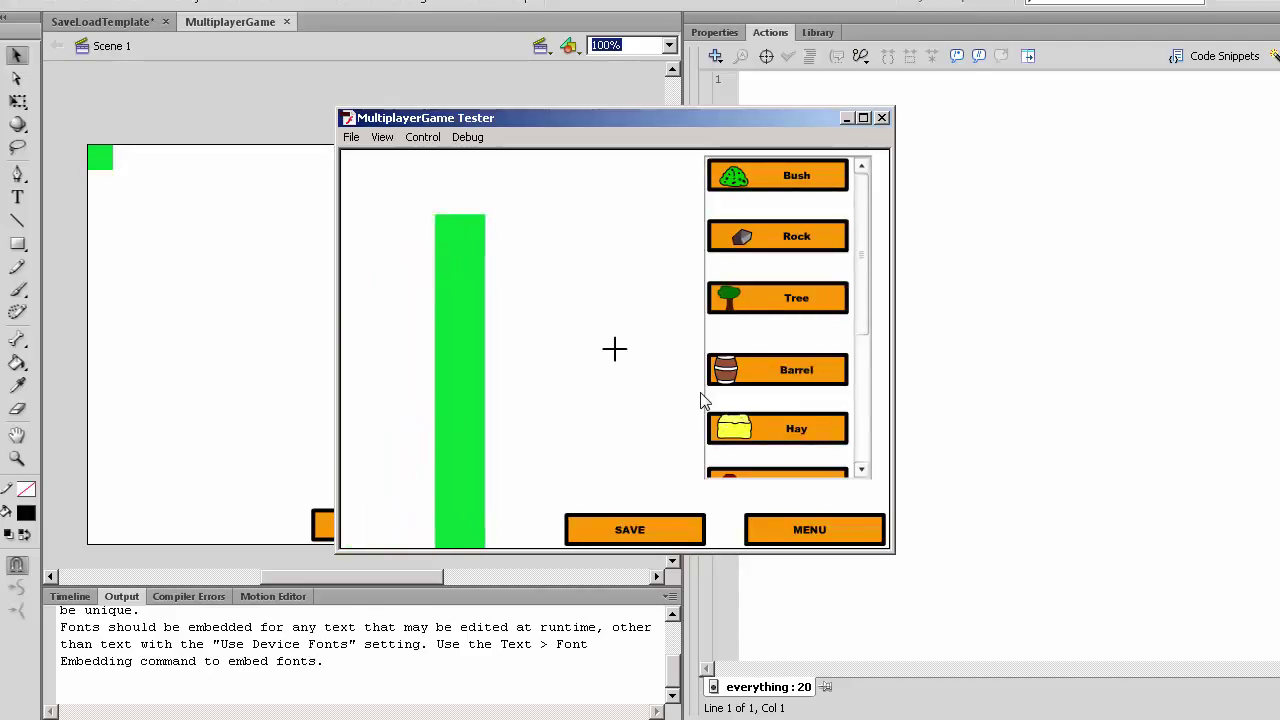
pyautogui.click(814, 529)
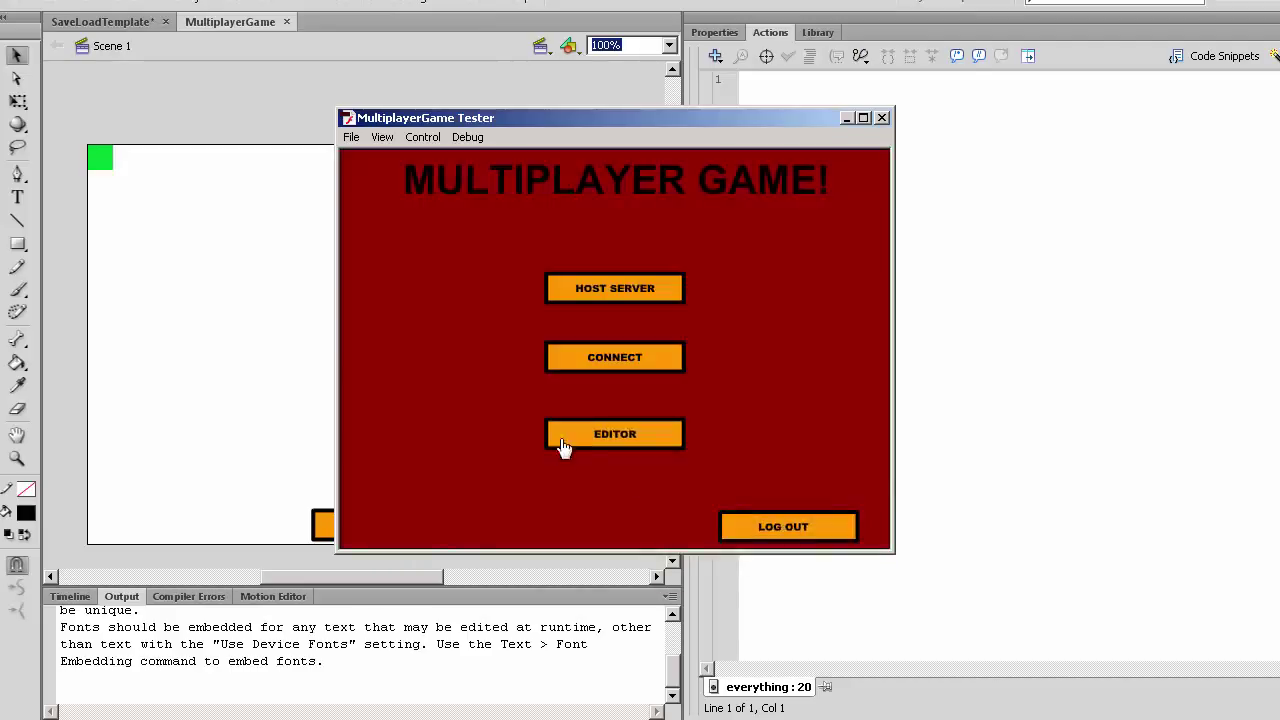
pyautogui.click(614, 432)
pyautogui.click(744, 248)
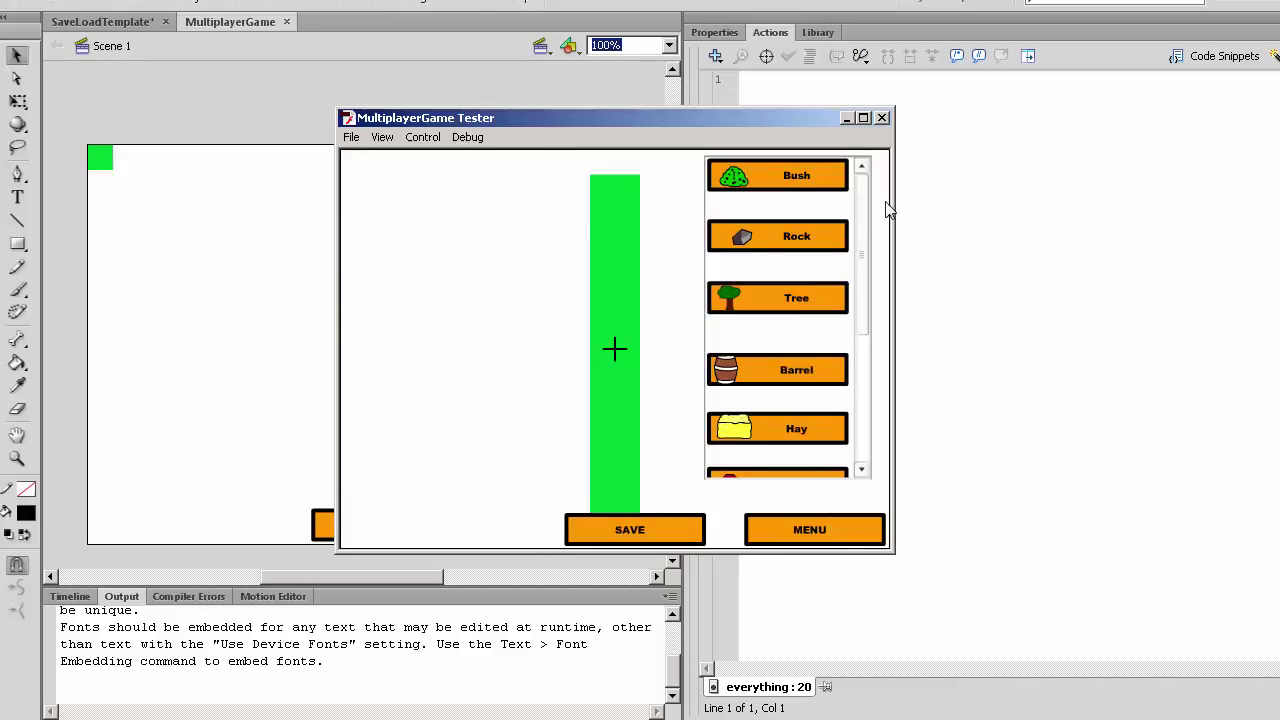
# Step: Close the test window, show the timeline and read the follow and camera clips' scripts
pyautogui.click(882, 118)
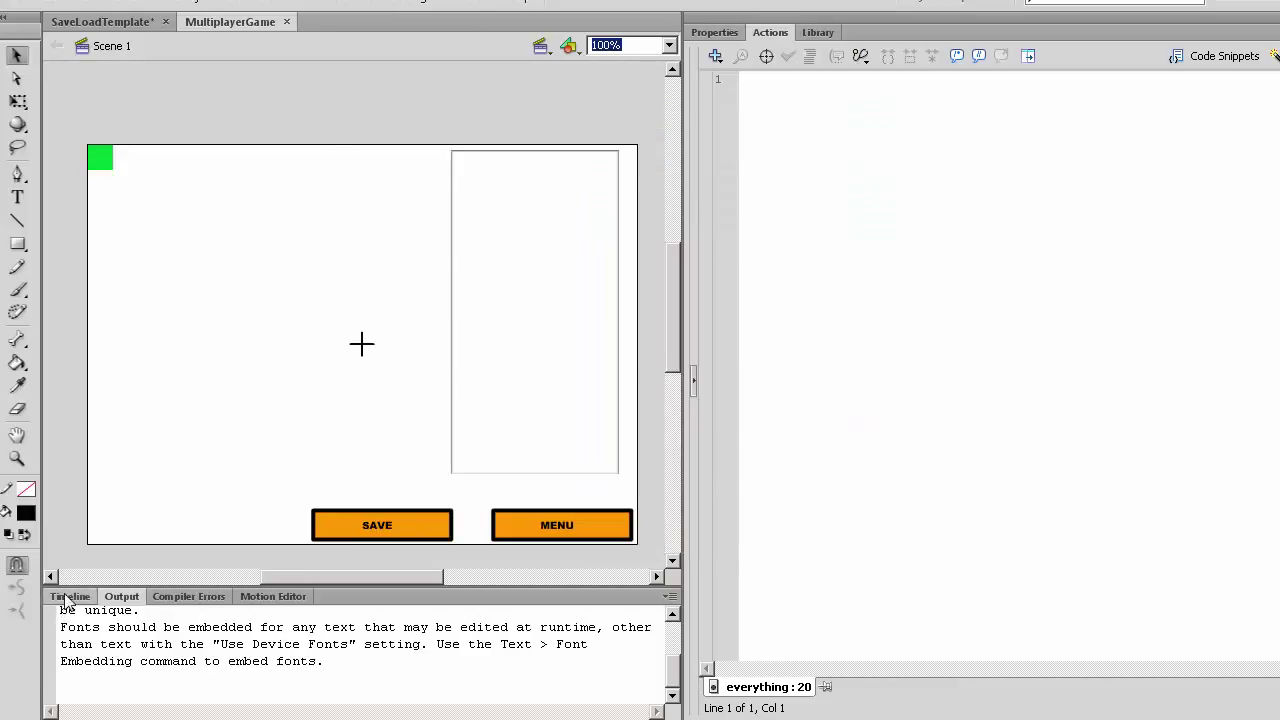
pyautogui.click(68, 597)
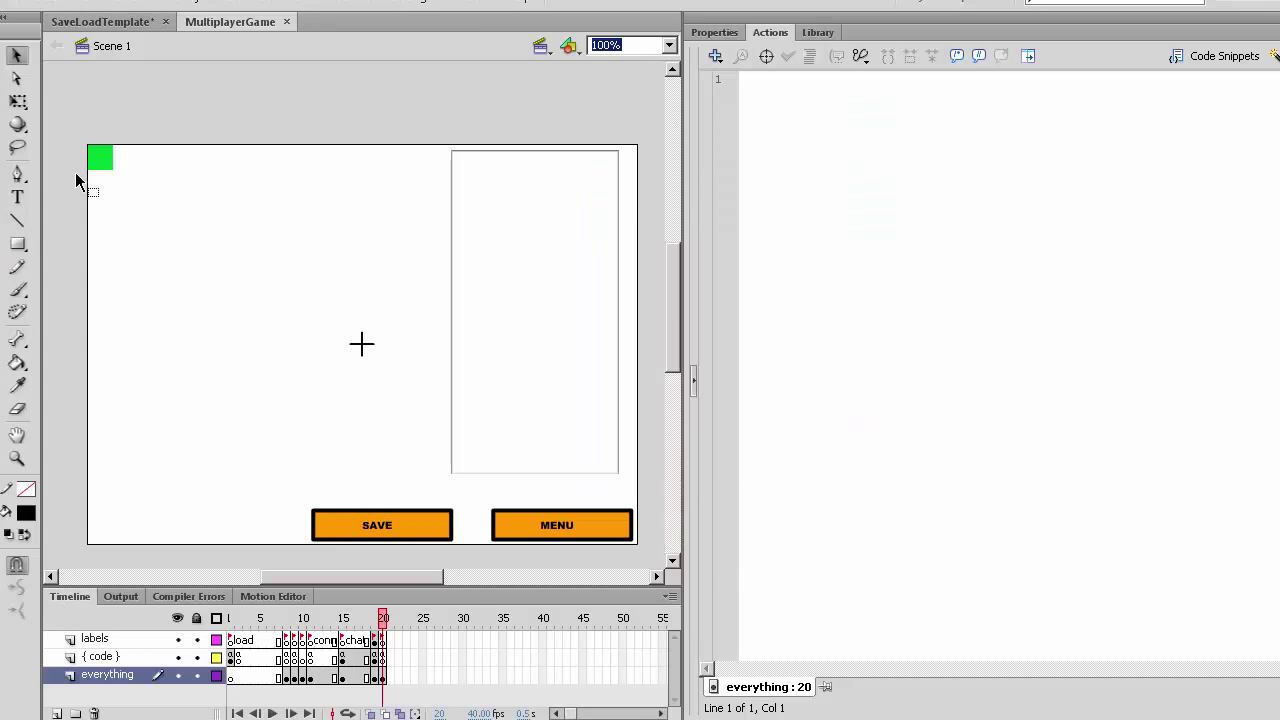
pyautogui.click(362, 342)
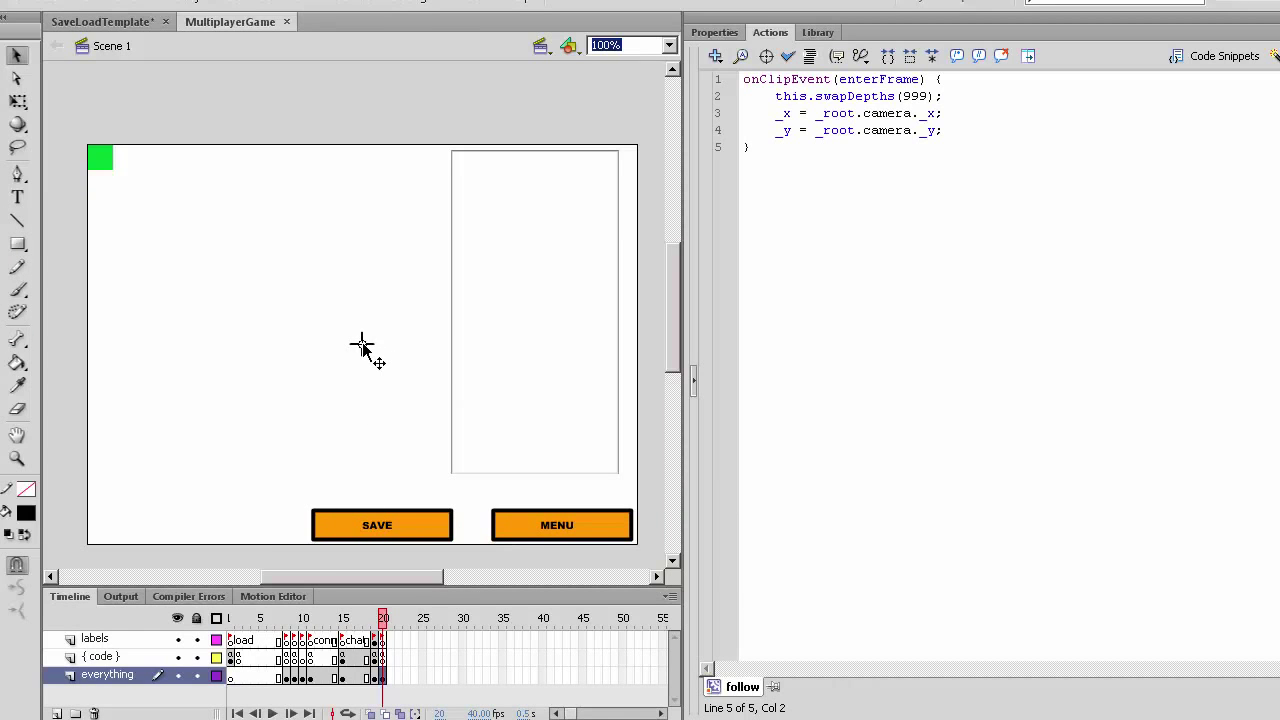
pyautogui.click(560, 520)
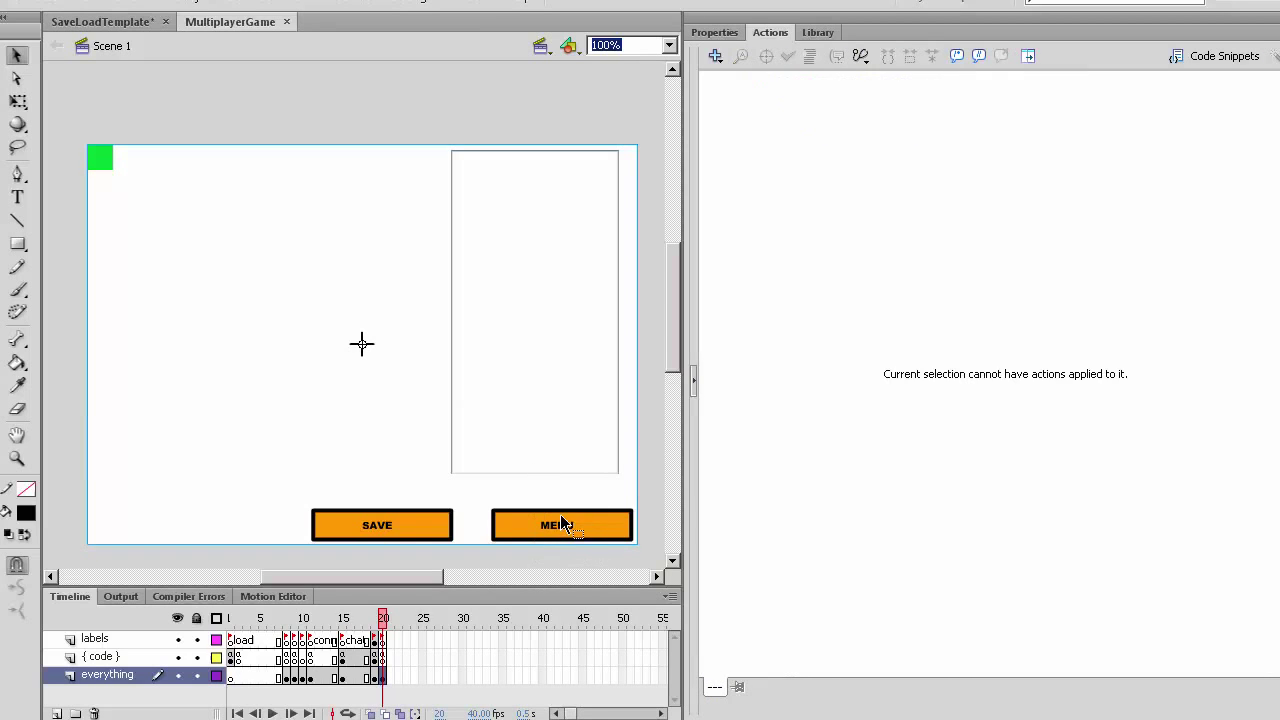
pyautogui.click(583, 522)
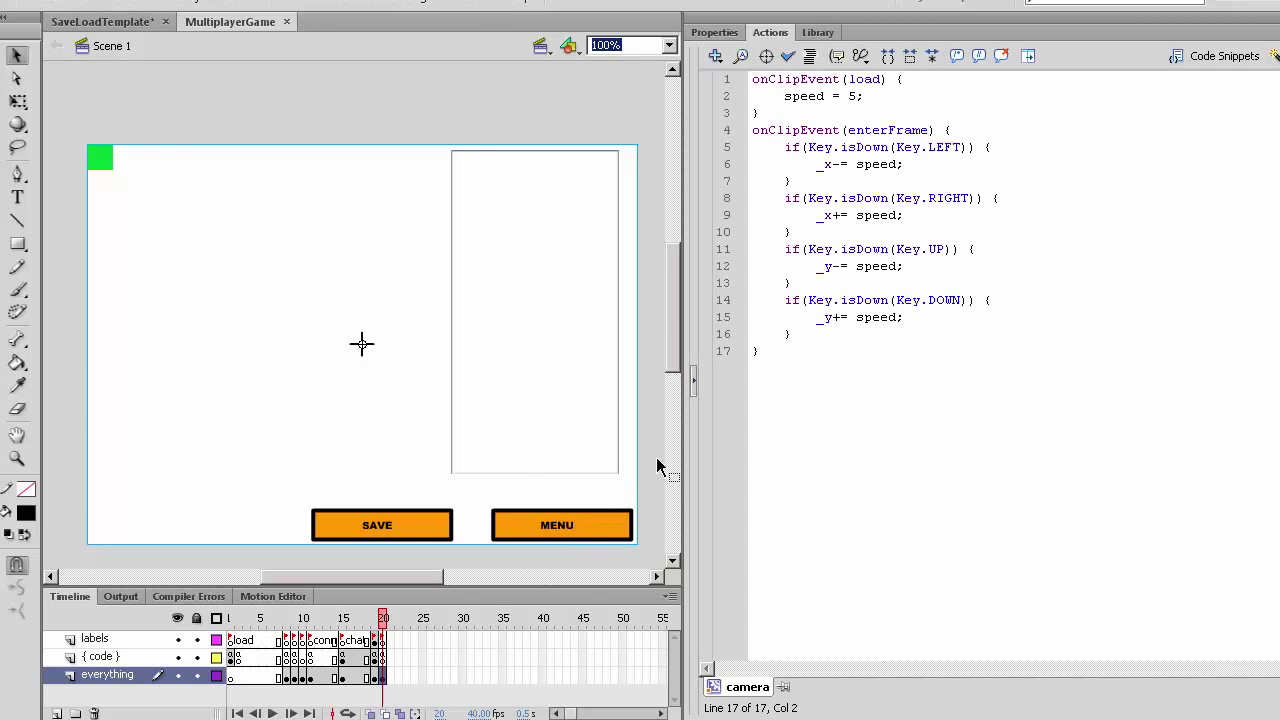
pyautogui.moveTo(675, 284); pyautogui.dragTo(675, 298)
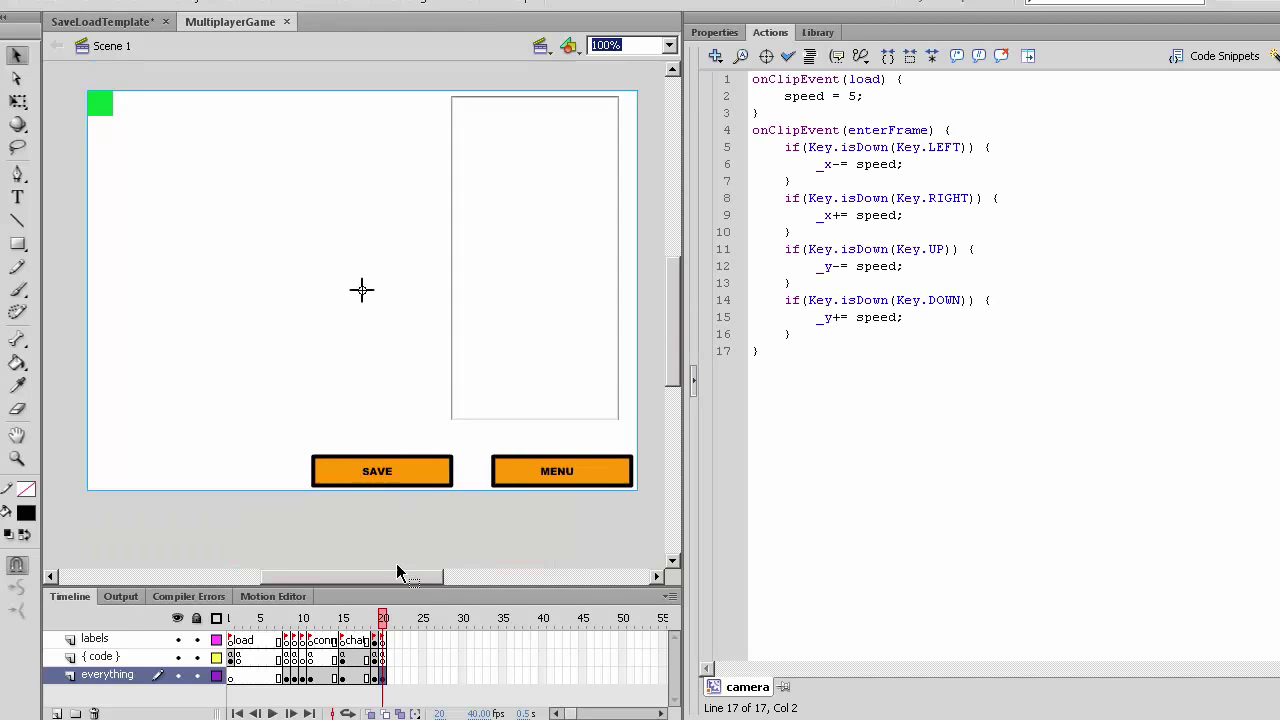
pyautogui.moveTo(393, 580); pyautogui.dragTo(440, 580)
# Step: Reselect the follow clip, marquee-select stage objects and view the camera clip's script
pyautogui.click(440, 478)
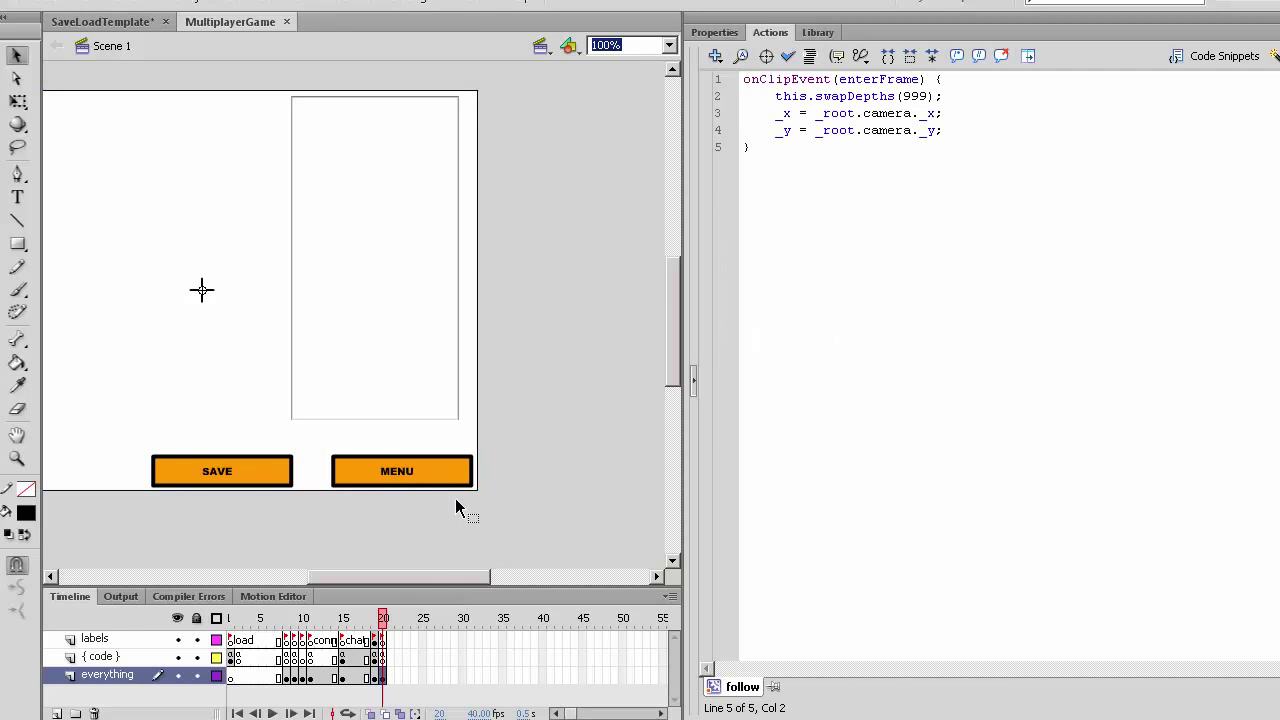
pyautogui.moveTo(548, 538); pyautogui.dragTo(341, 328)
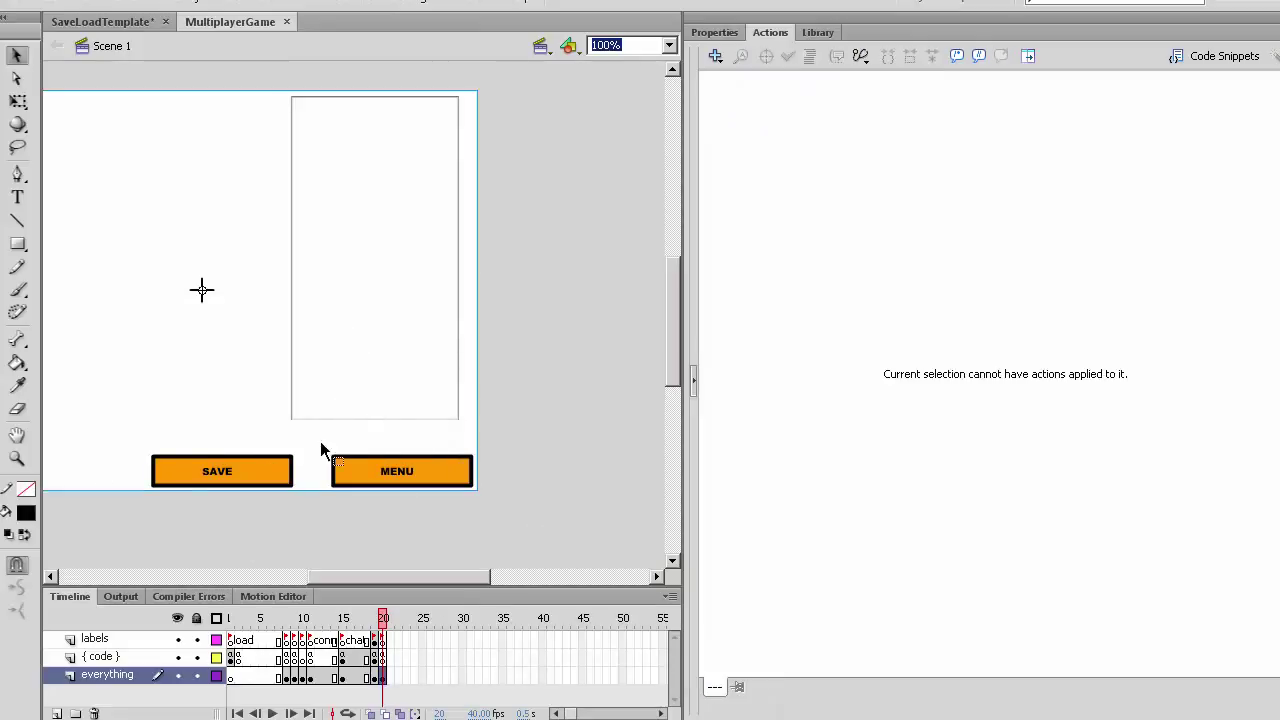
pyautogui.click(447, 481)
pyautogui.moveTo(433, 580); pyautogui.dragTo(500, 580)
pyautogui.click(18, 244)
pyautogui.moveTo(225, 206); pyautogui.dragTo(298, 277)
pyautogui.click(16, 55)
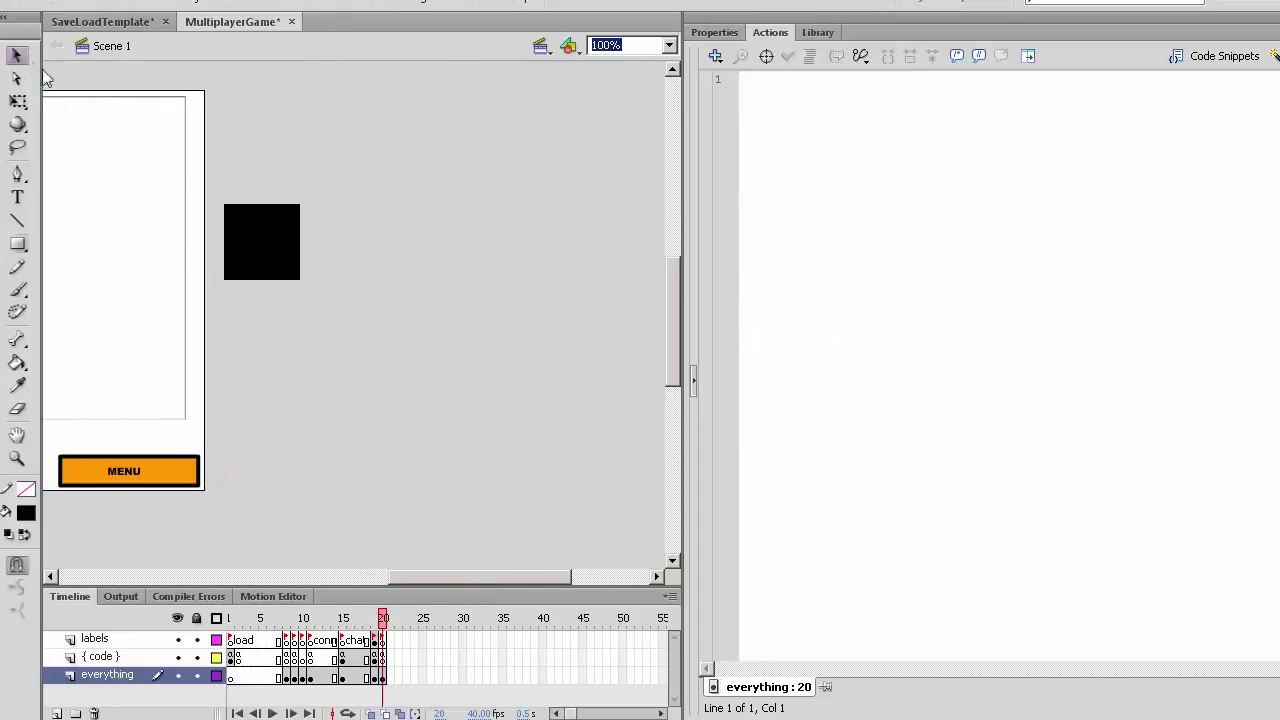
pyautogui.click(268, 236)
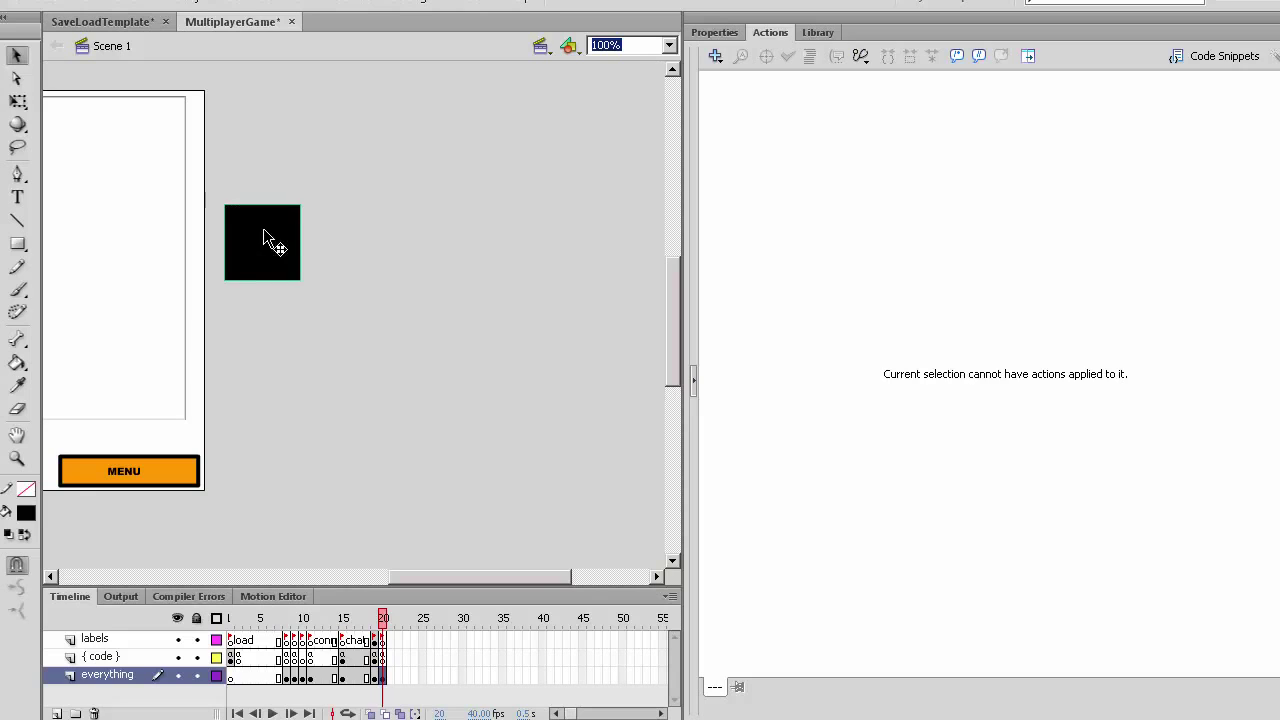
pyautogui.moveTo(268, 240); pyautogui.dragTo(476, 242)
pyautogui.click(454, 300)
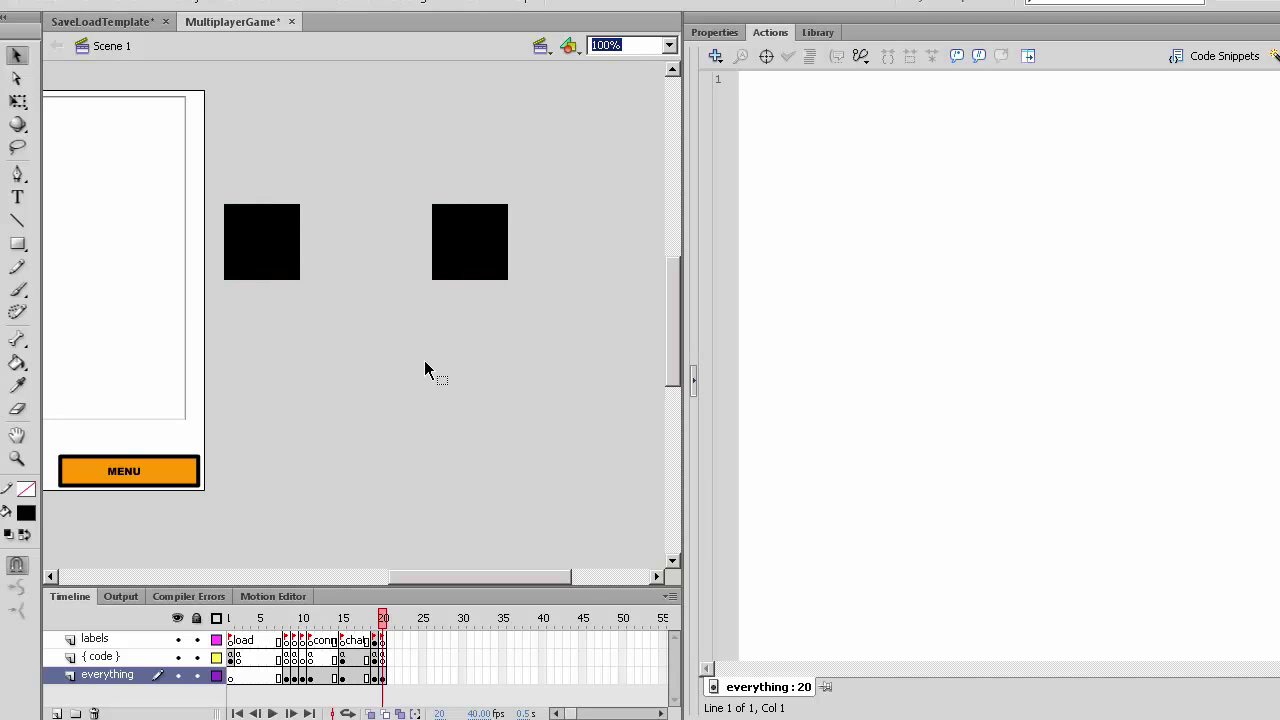
pyautogui.click(473, 245)
pyautogui.click(296, 255)
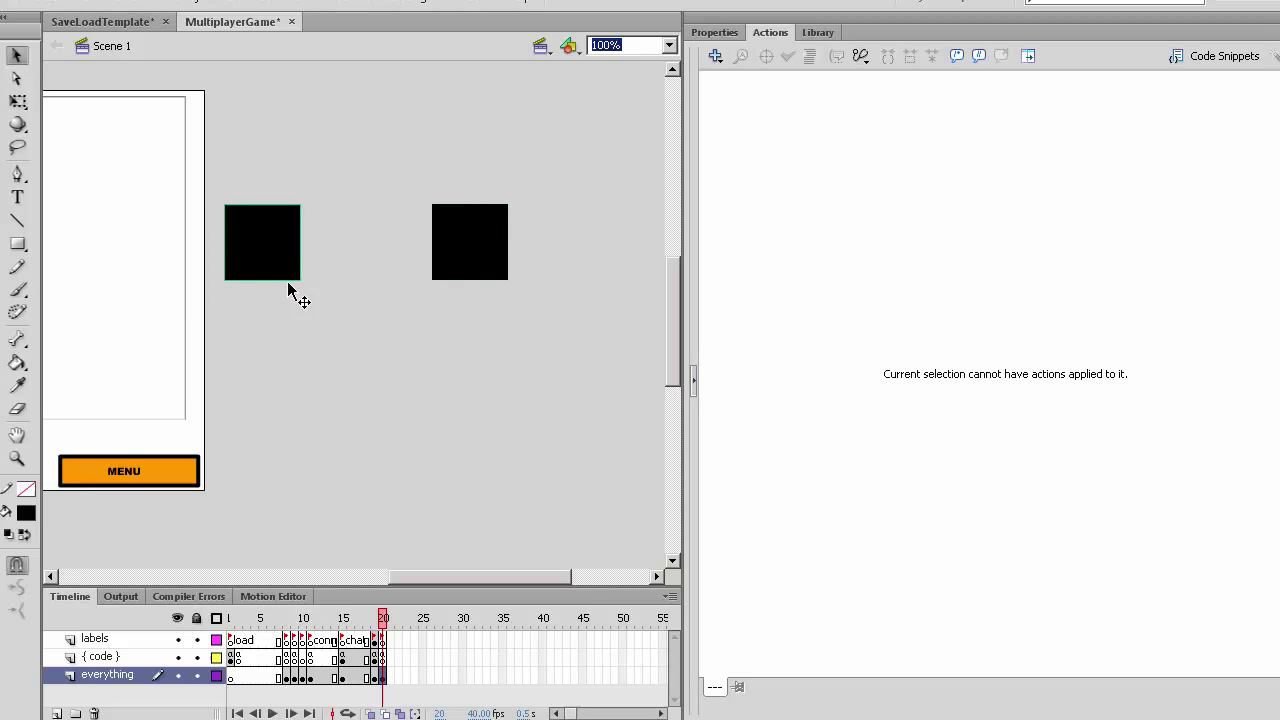
pyautogui.moveTo(238, 370); pyautogui.dragTo(505, 228)
pyautogui.keyDown('shift'); pyautogui.click(276, 257); pyautogui.keyUp('shift')
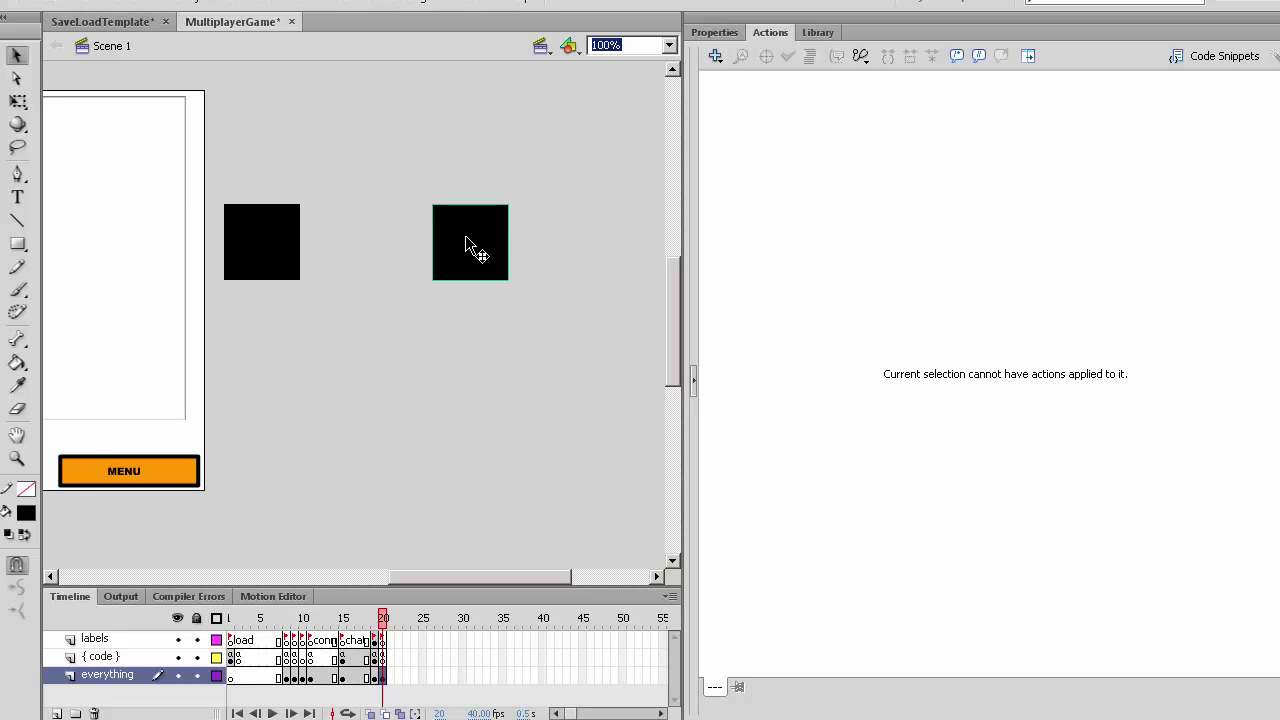
pyautogui.moveTo(513, 353); pyautogui.dragTo(270, 156)
# Step: Delete the black squares and try moving the interface group up, then back down
pyautogui.press('Delete')
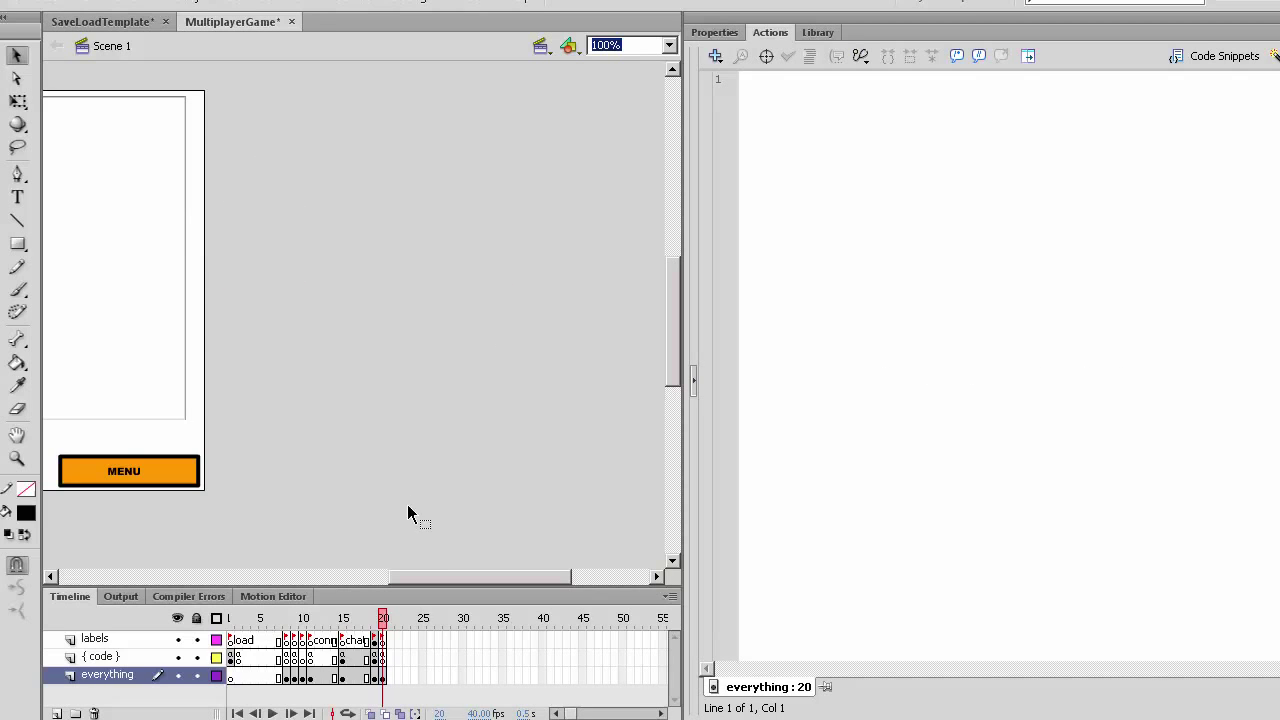
pyautogui.moveTo(430, 578); pyautogui.dragTo(352, 578)
pyautogui.click(468, 495)
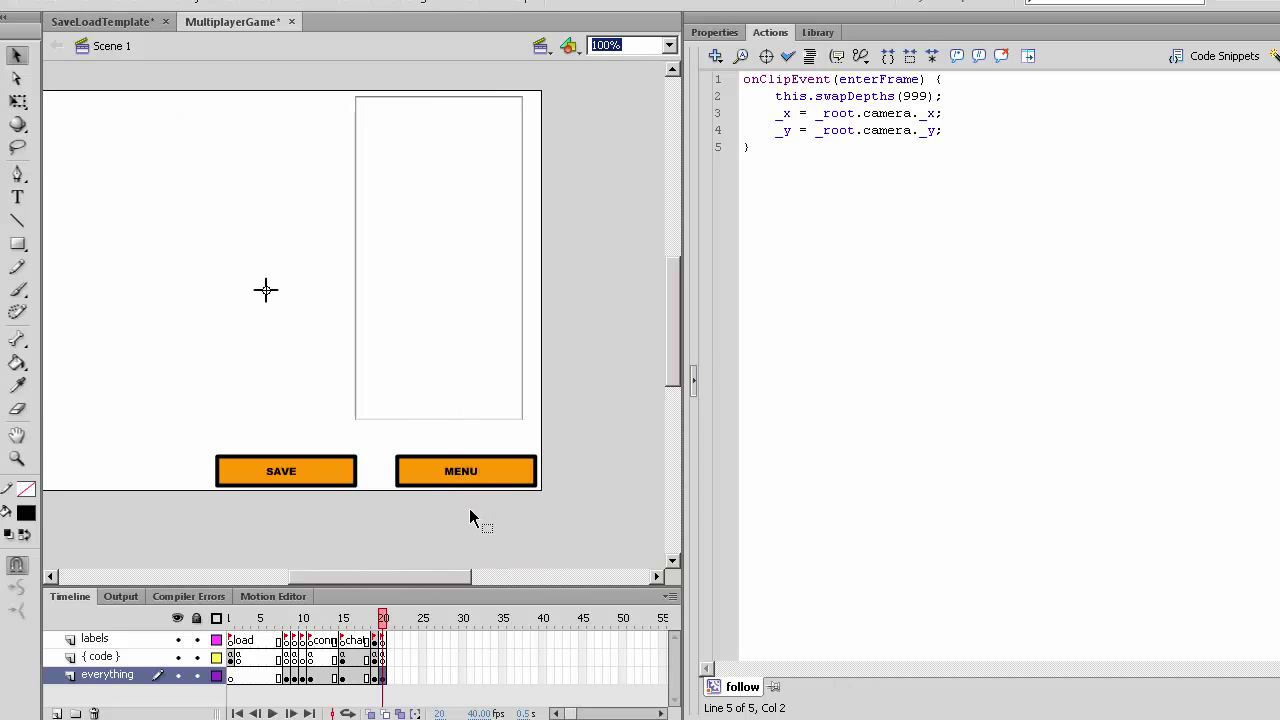
pyautogui.moveTo(472, 476); pyautogui.dragTo(468, 406)
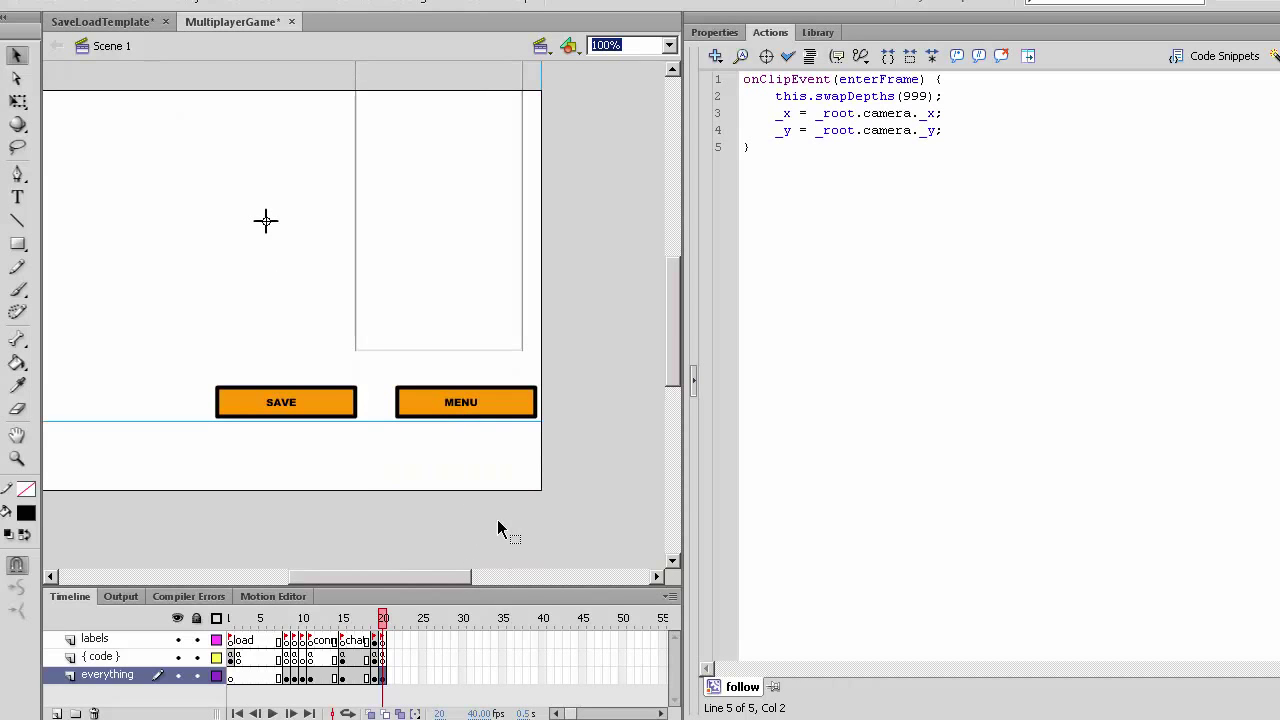
pyautogui.click(528, 497)
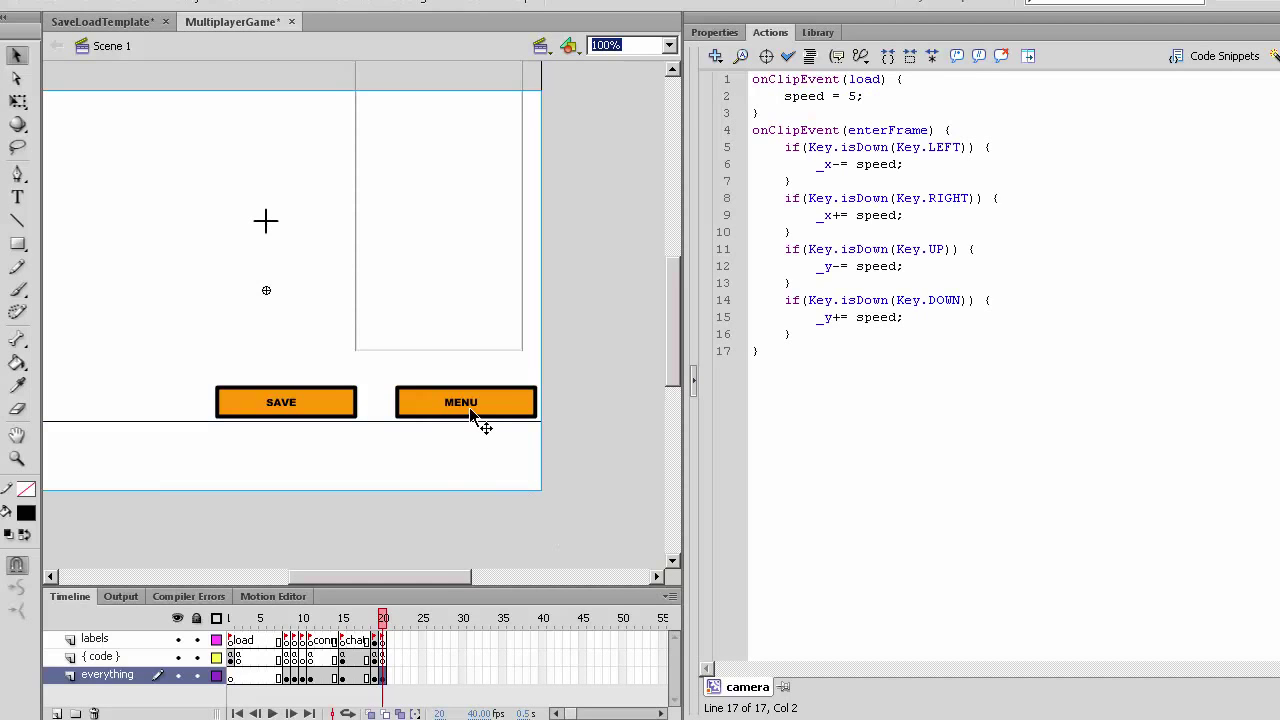
pyautogui.moveTo(469, 407); pyautogui.dragTo(490, 472)
pyautogui.click(506, 500)
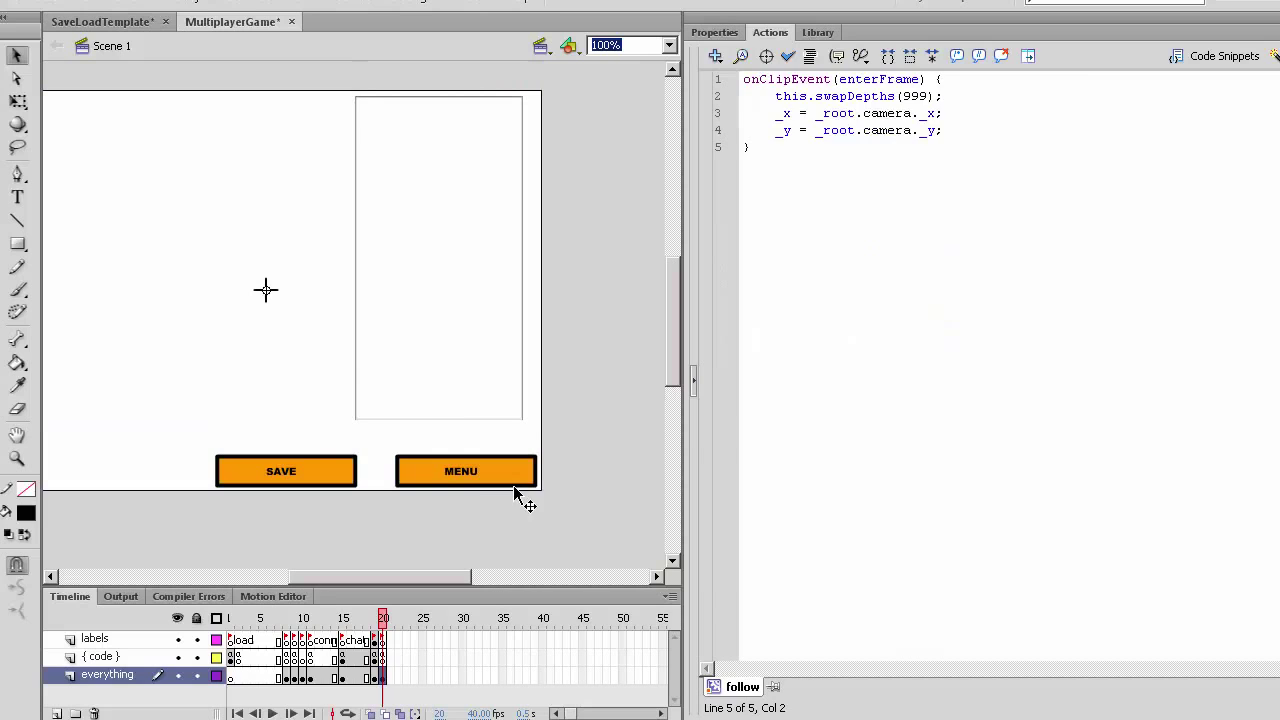
# Step: Move the editor layout with SAVE and MENU about 65px higher and test the movie
pyautogui.click(534, 544)
pyautogui.moveTo(494, 468); pyautogui.dragTo(494, 405)
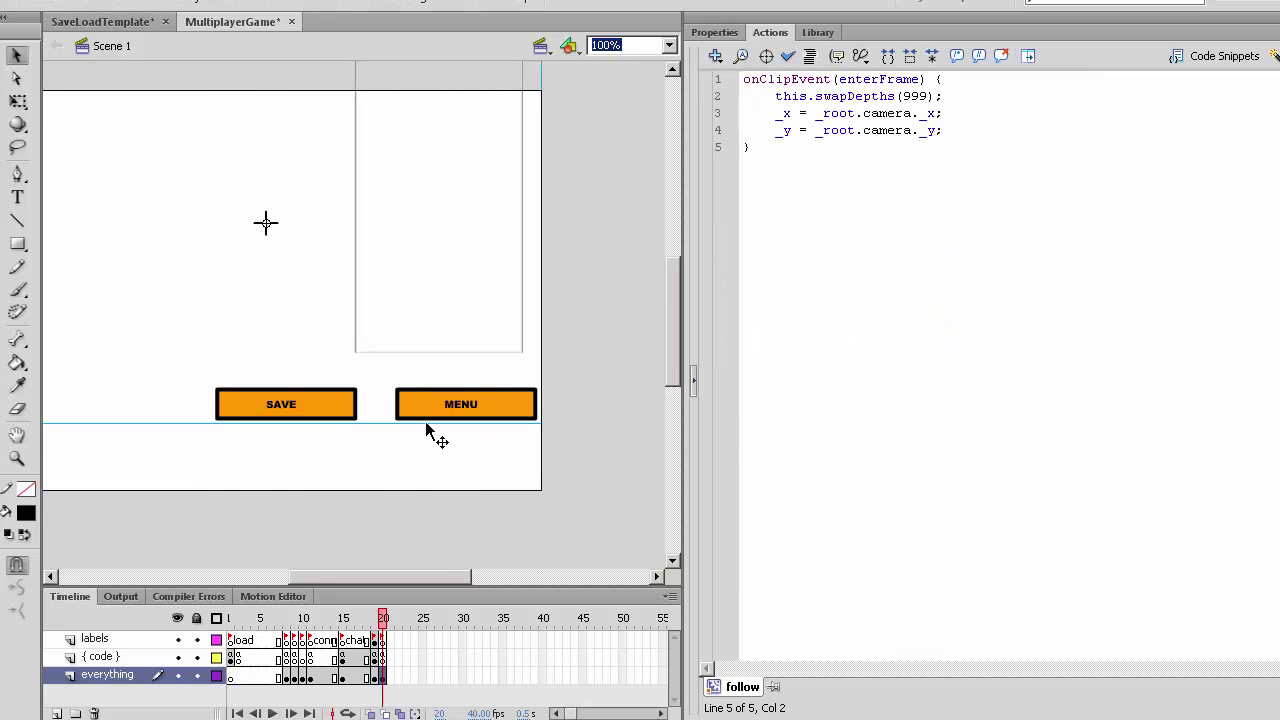
pyautogui.click(474, 438)
pyautogui.hotkey('ctrl', 'Return')
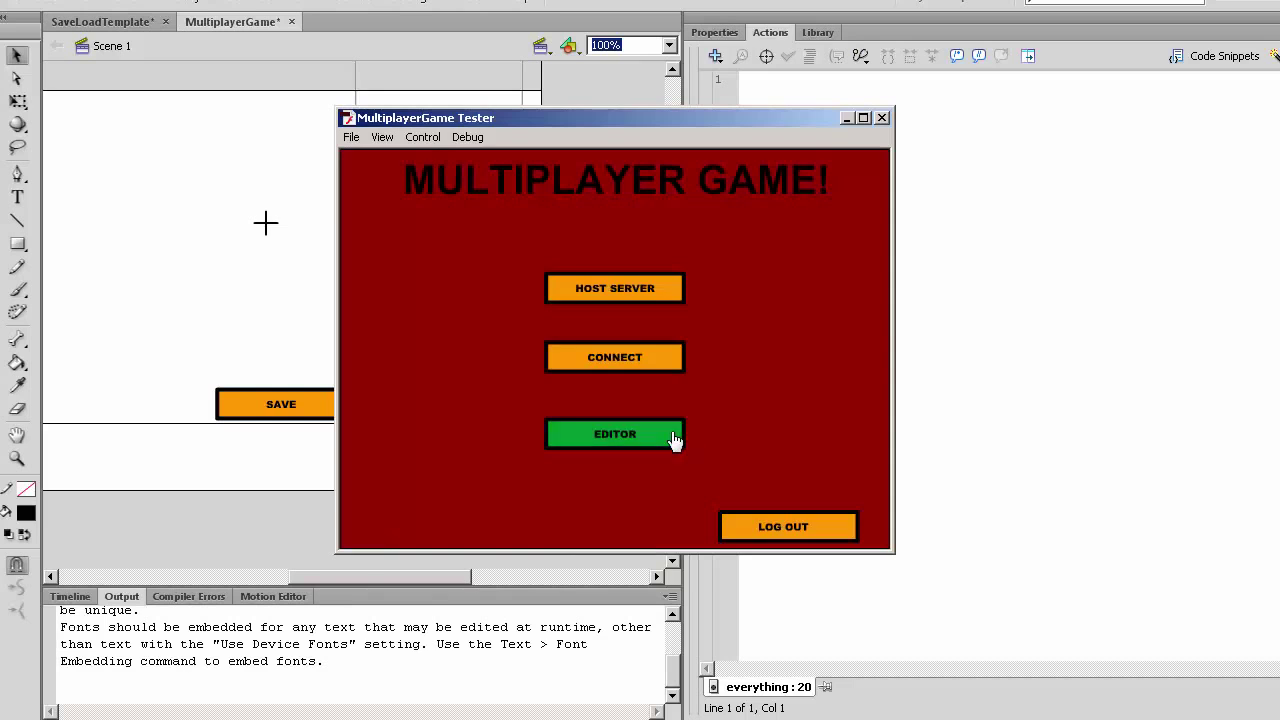
# Step: In the test movie, enter the EDITOR, load a saved map and return via MENU
pyautogui.click(680, 434)
pyautogui.click(790, 250)
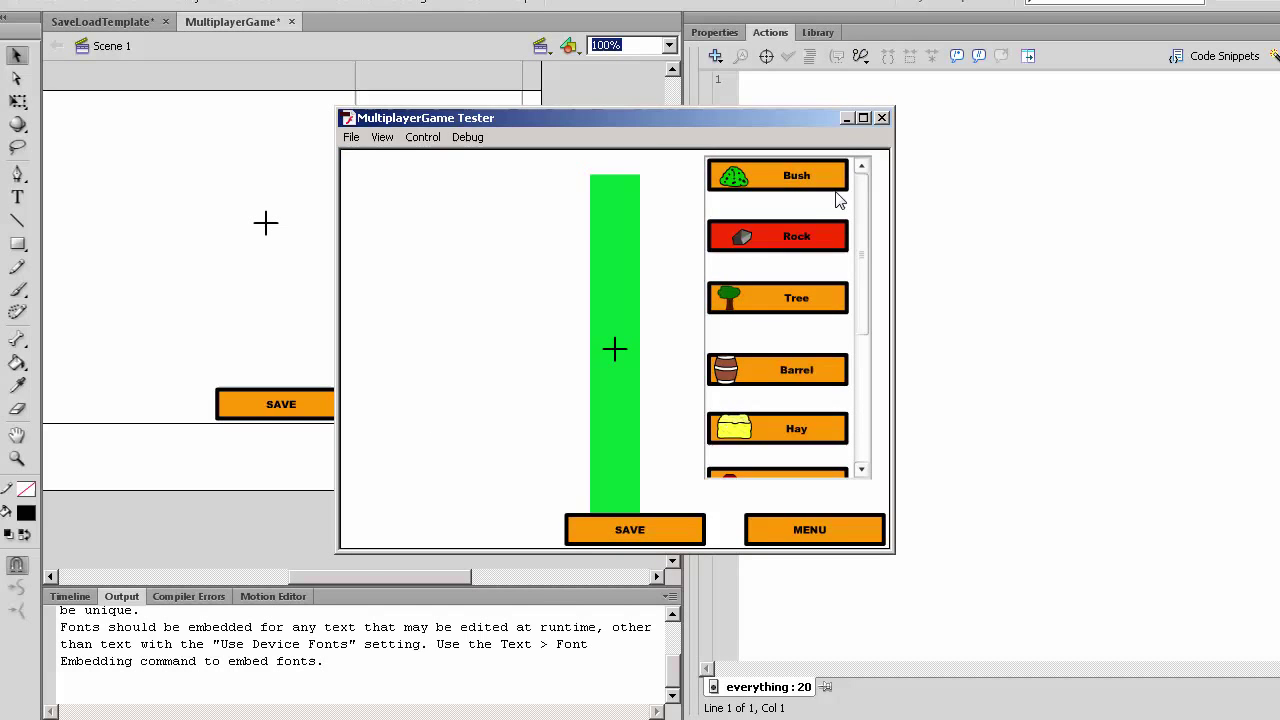
pyautogui.click(813, 529)
# Step: Reopen the editor, load FirstMap, close the tester and select the camera clip
pyautogui.click(622, 420)
pyautogui.click(745, 210)
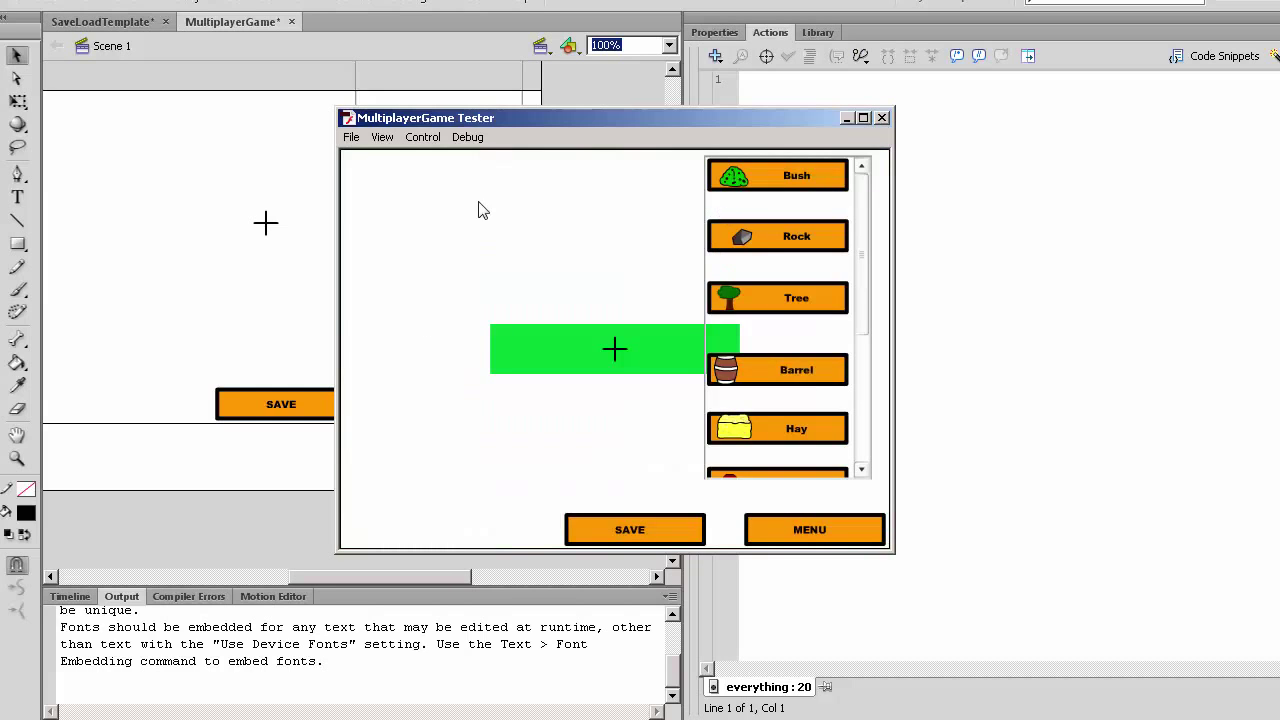
pyautogui.click(882, 118)
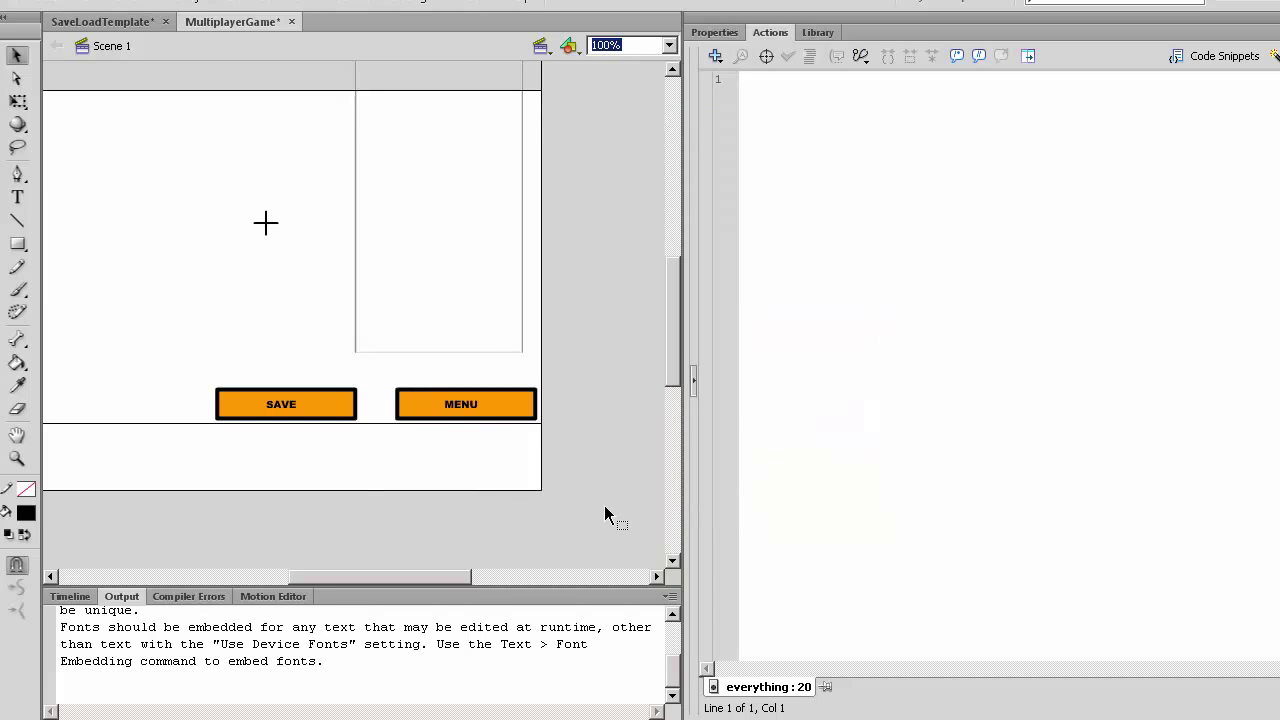
pyautogui.click(560, 440)
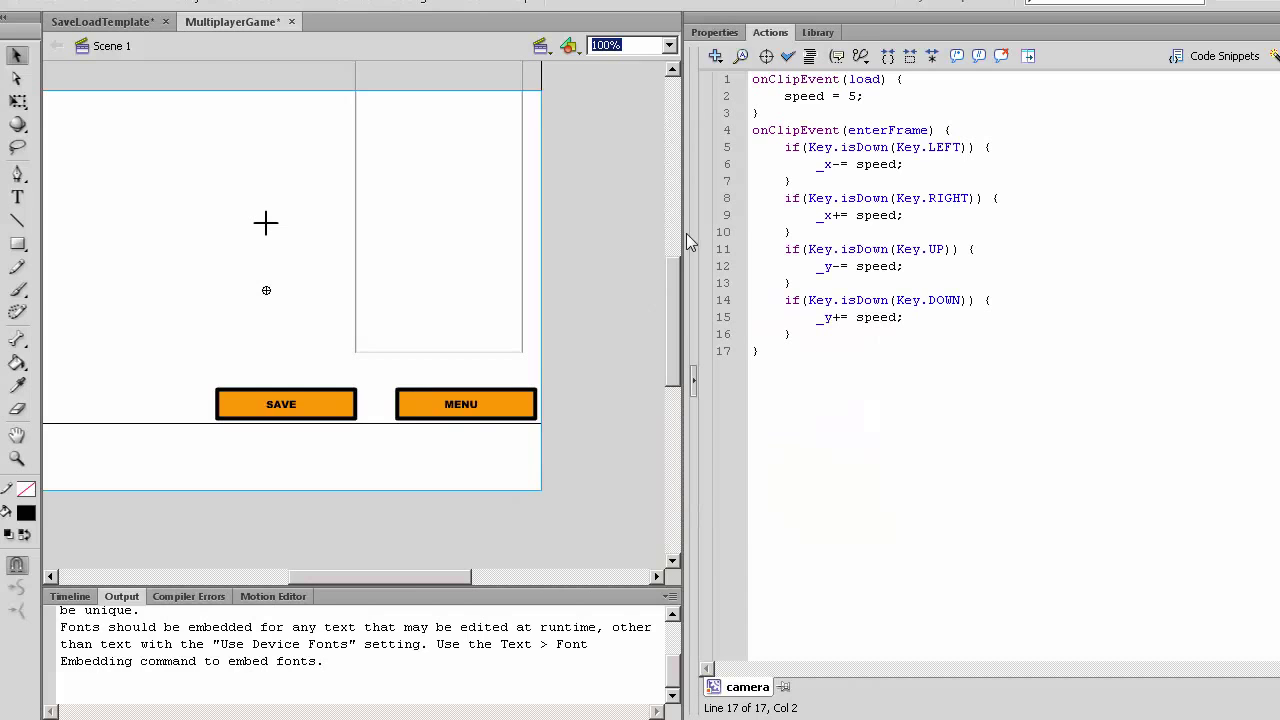
# Step: Add || Key.isDown(65), (68), (87), (83) to the LEFT, RIGHT, UP and DOWN conditions
pyautogui.moveTo(686, 242); pyautogui.dragTo(566, 249)
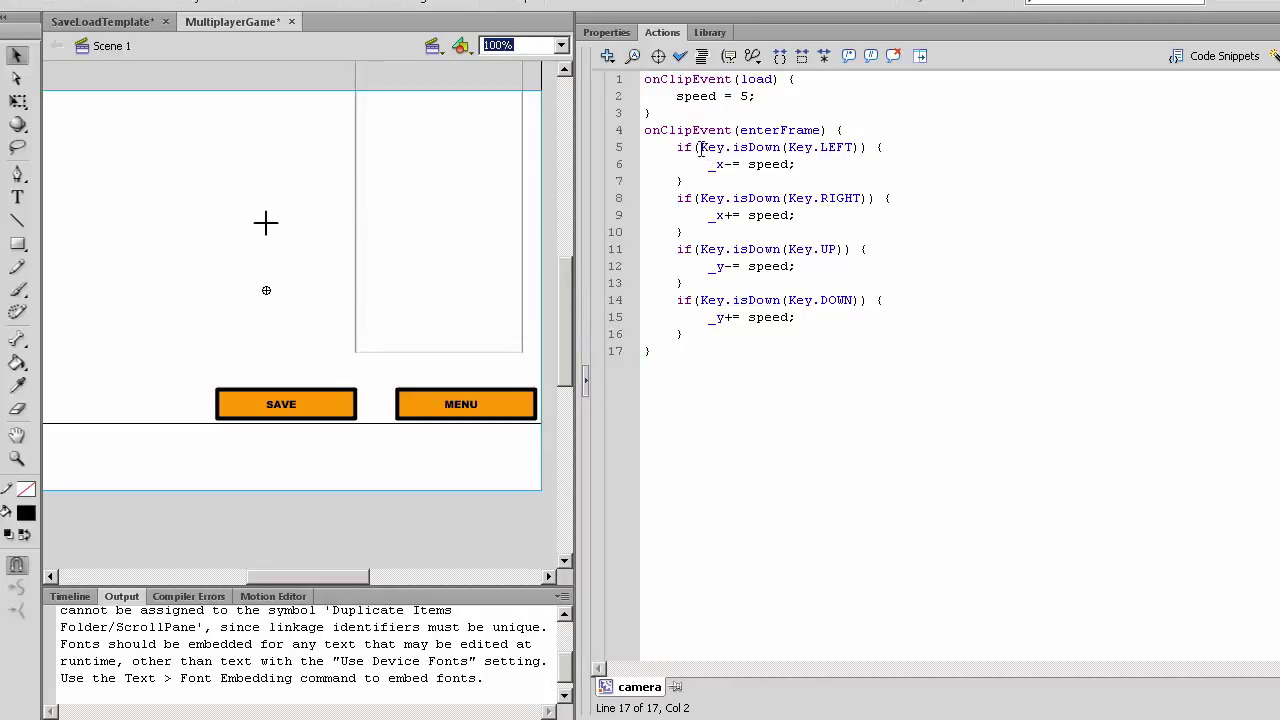
pyautogui.moveTo(701, 147); pyautogui.dragTo(862, 148)
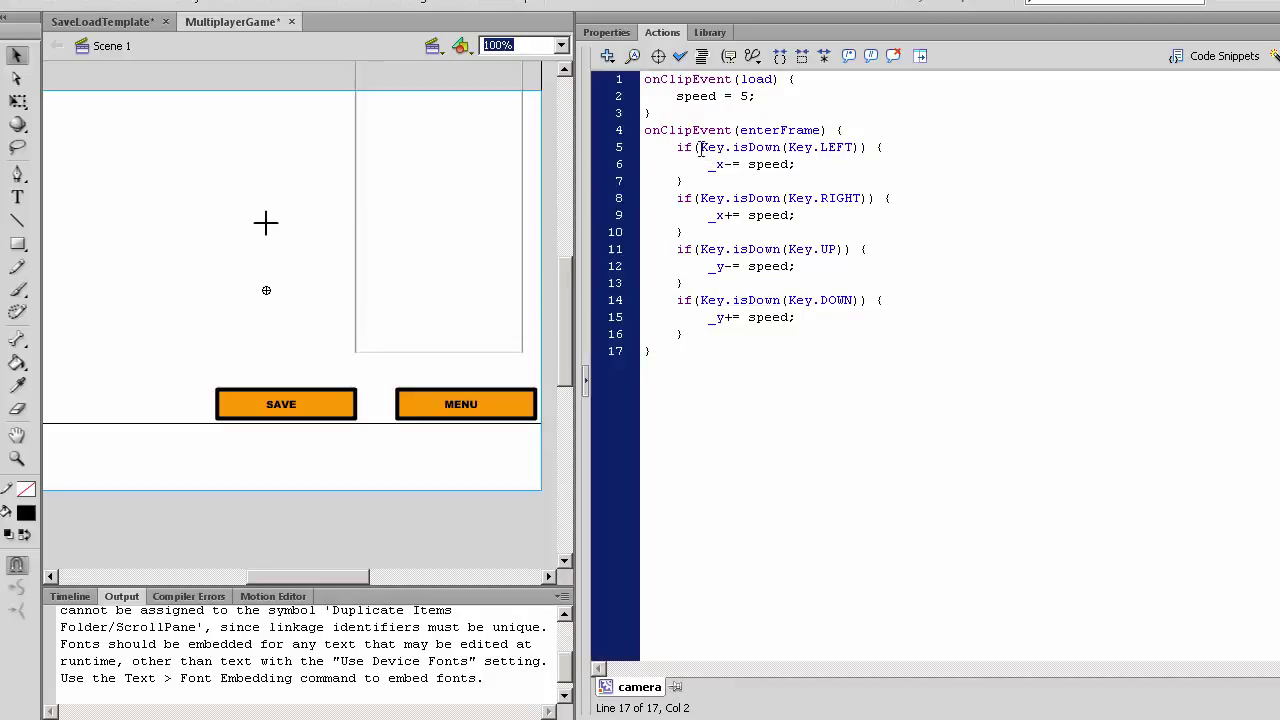
pyautogui.click(868, 150)
pyautogui.write('||')
pyautogui.write(' Key.')
pyautogui.write('isDown')
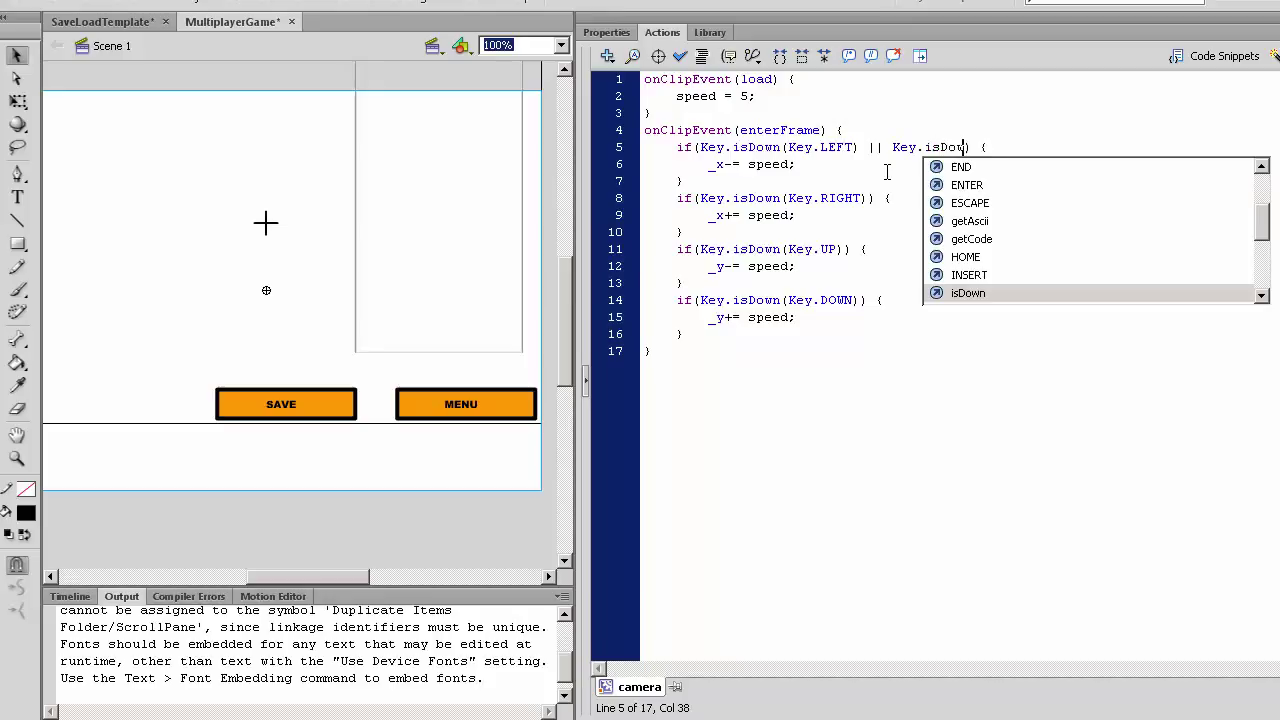
pyautogui.write('(')
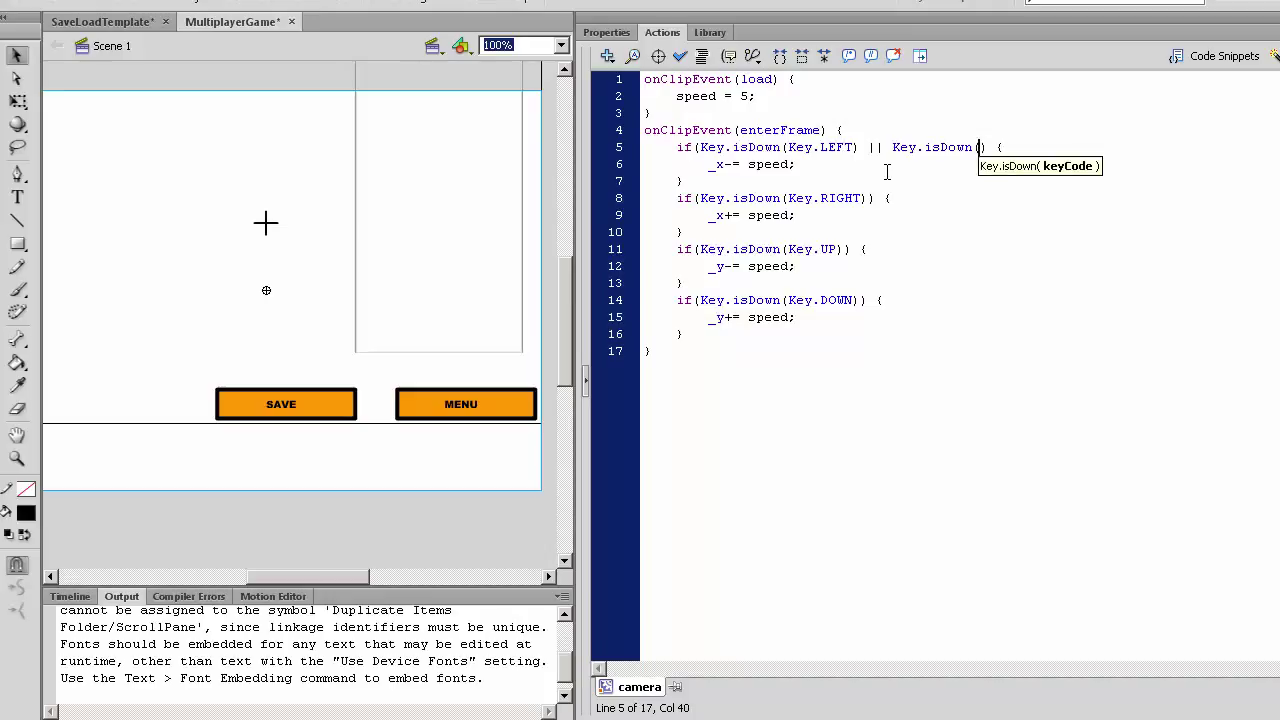
pyautogui.write('65')
pyautogui.write(')')
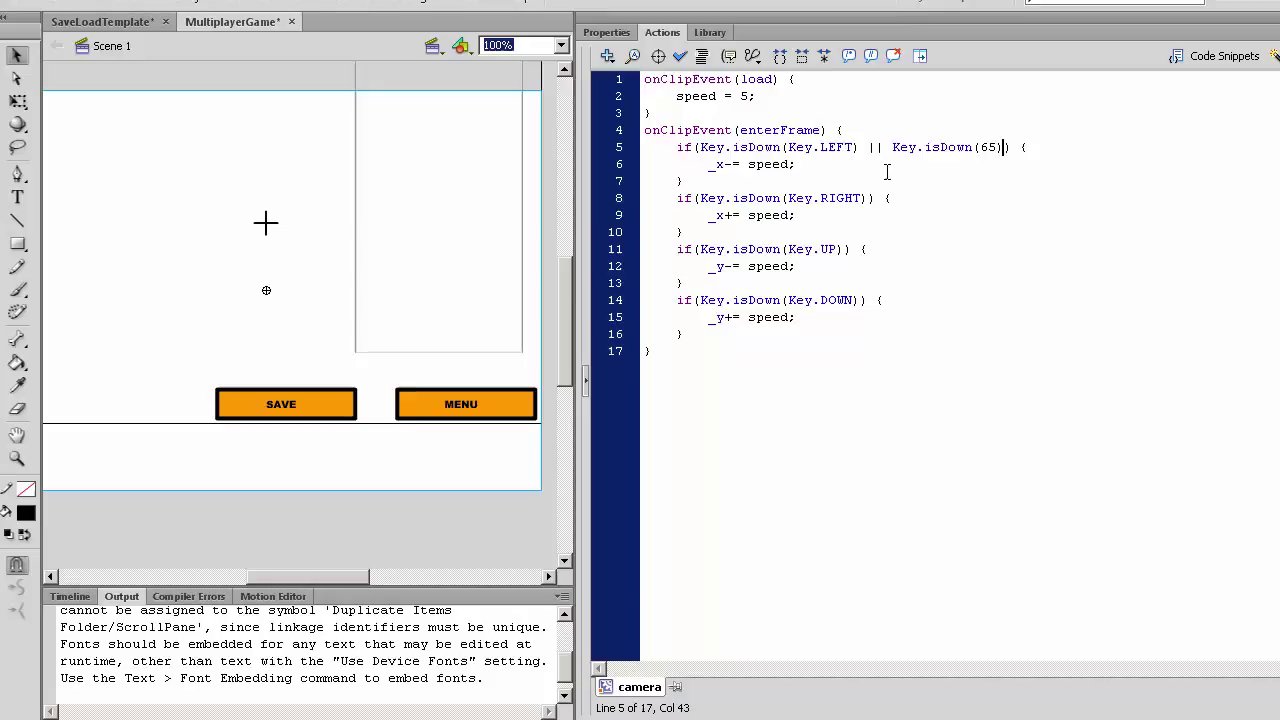
pyautogui.click(873, 198)
pyautogui.write('|| ')
pyautogui.write('Key.s')
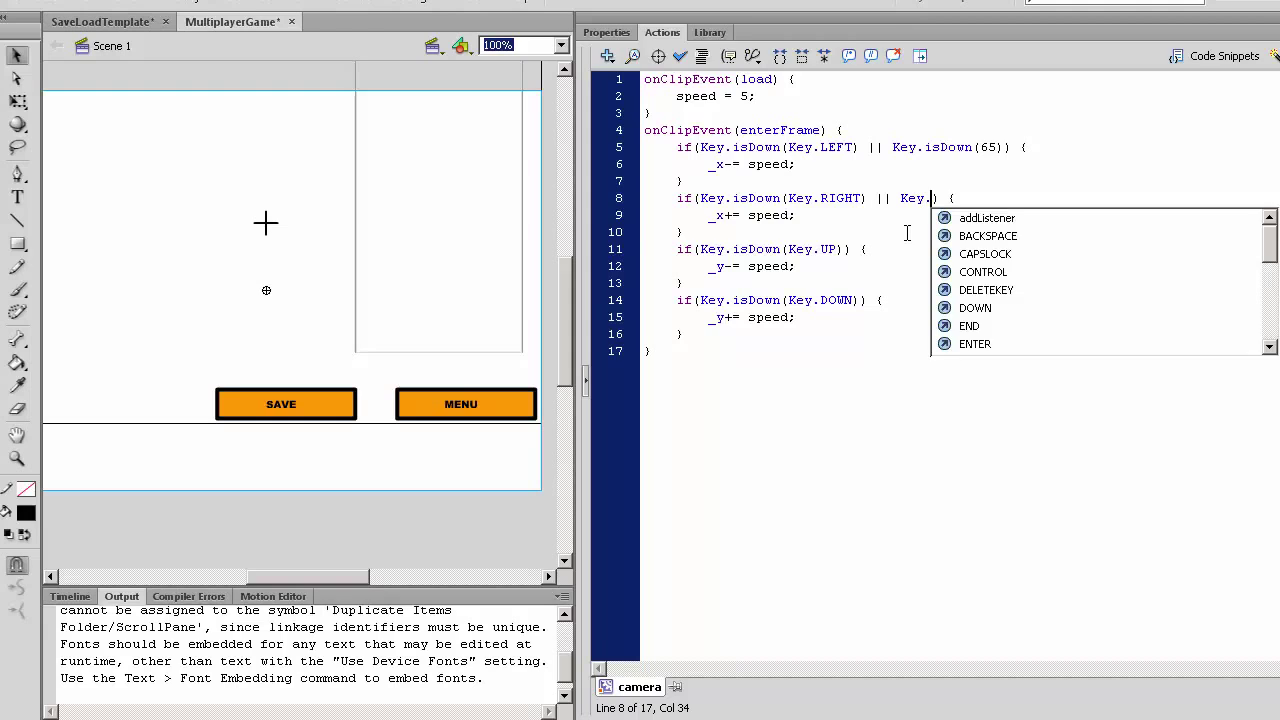
pyautogui.press('BackSpace')
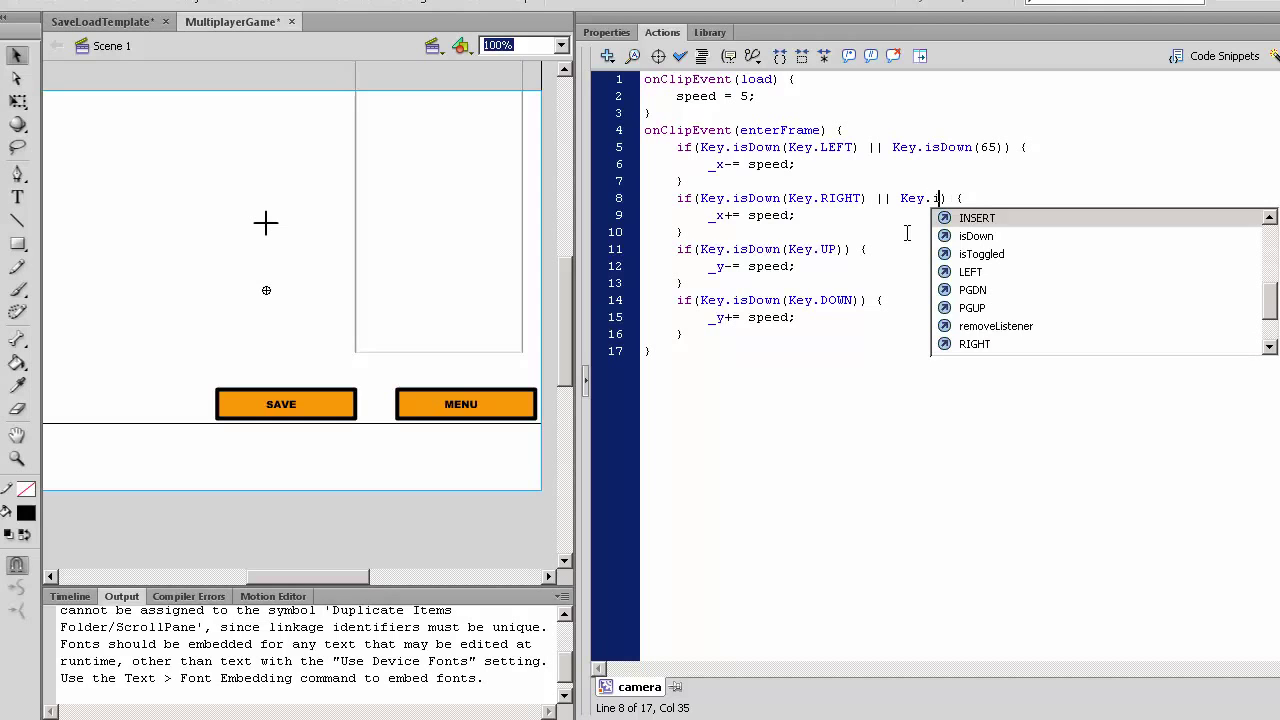
pyautogui.write('isDown(')
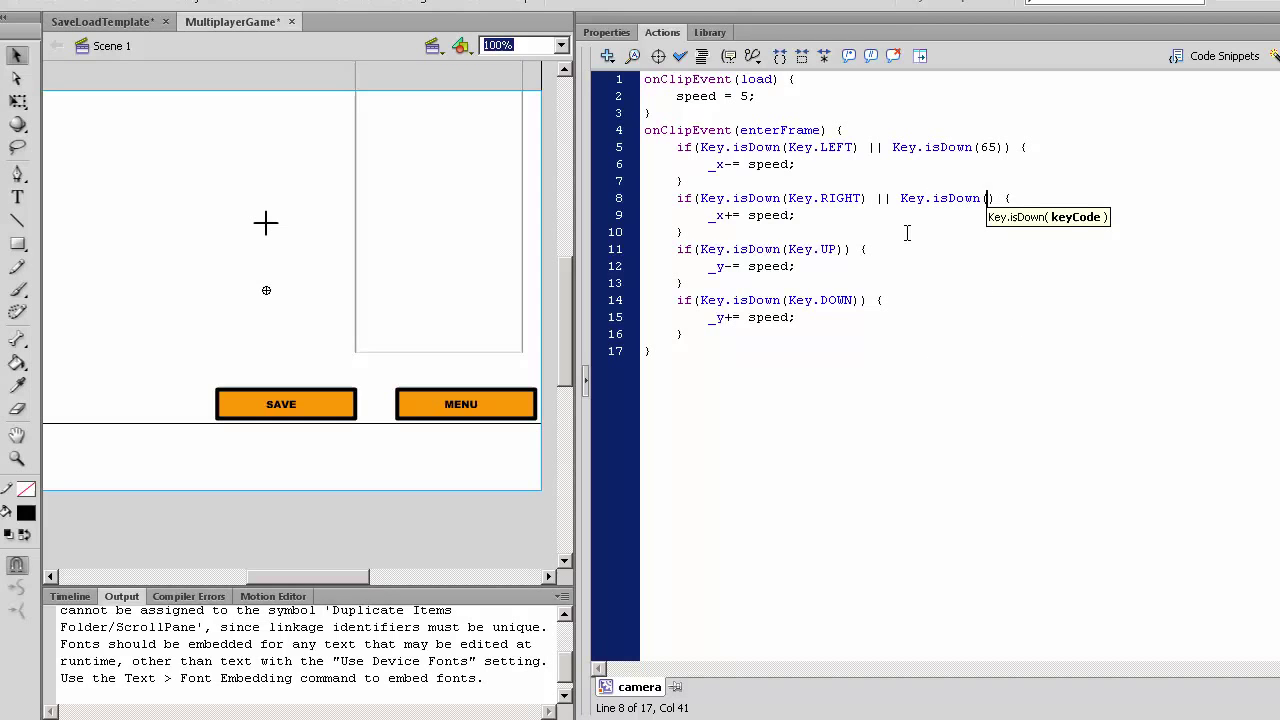
pyautogui.write('68)')
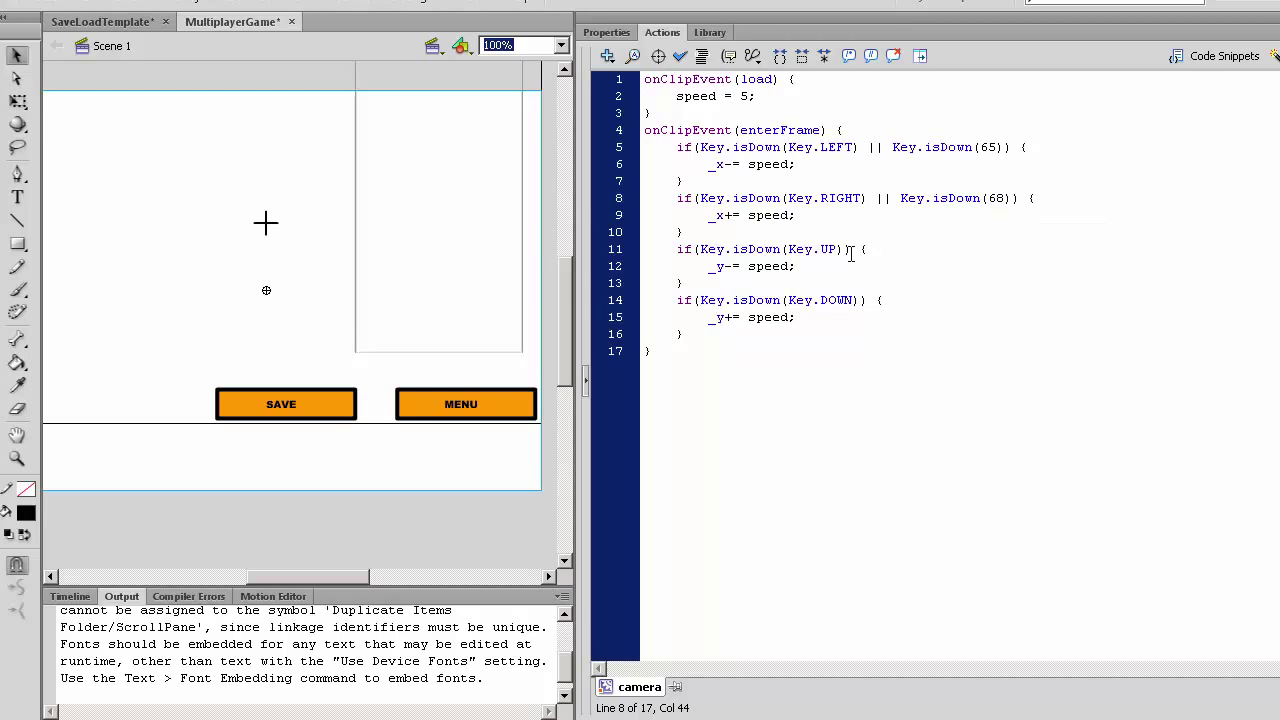
pyautogui.click(845, 249)
pyautogui.write('Key.isDown(')
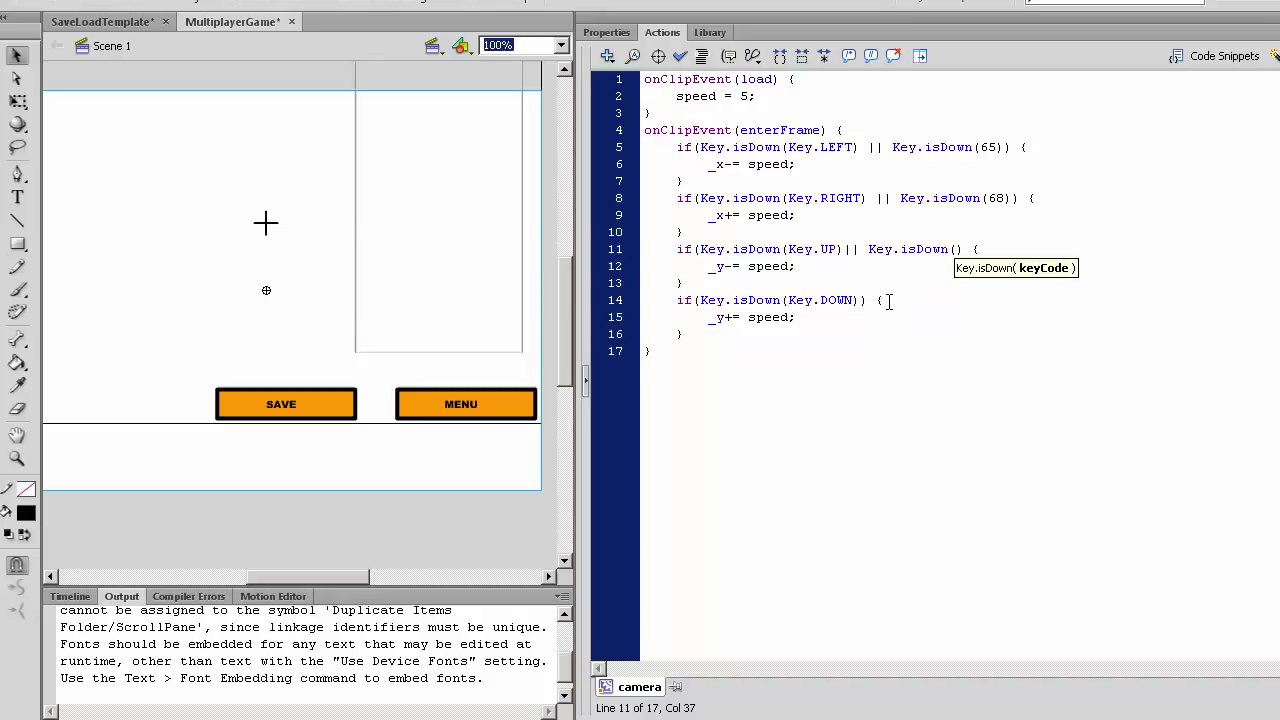
pyautogui.write('8')
pyautogui.write('7)')
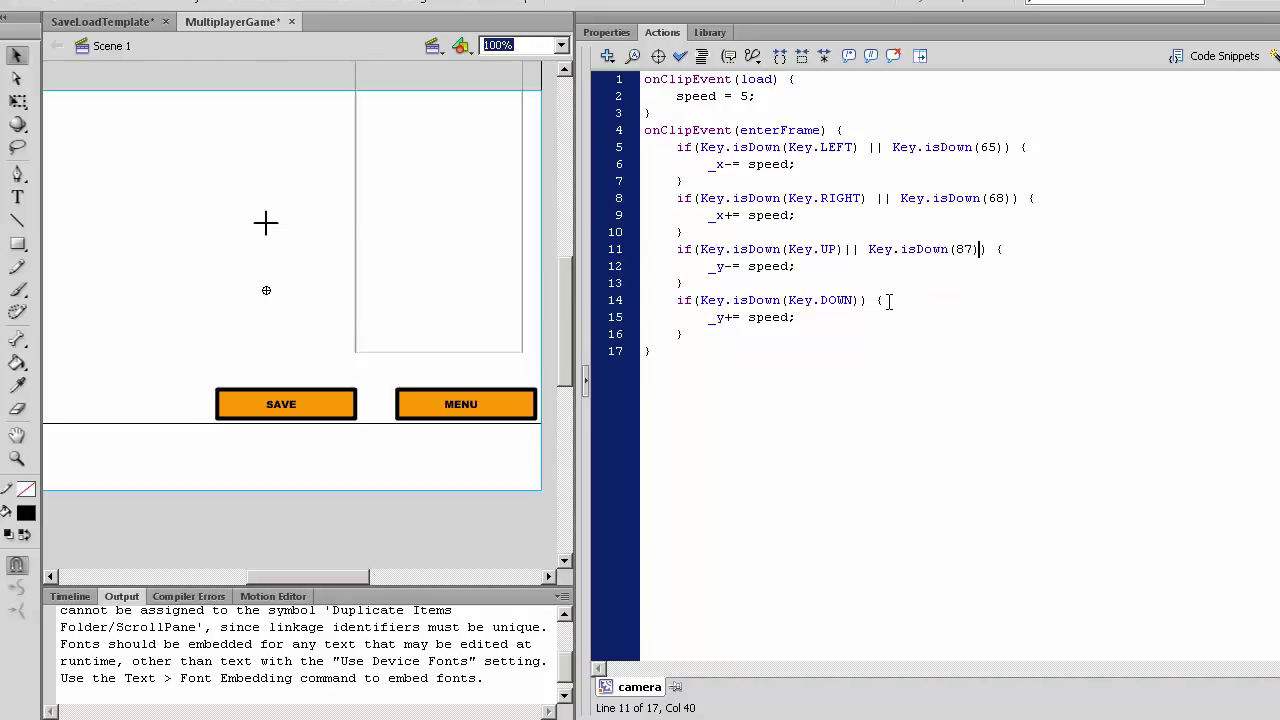
pyautogui.click(860, 298)
pyautogui.write('Key.isDown(')
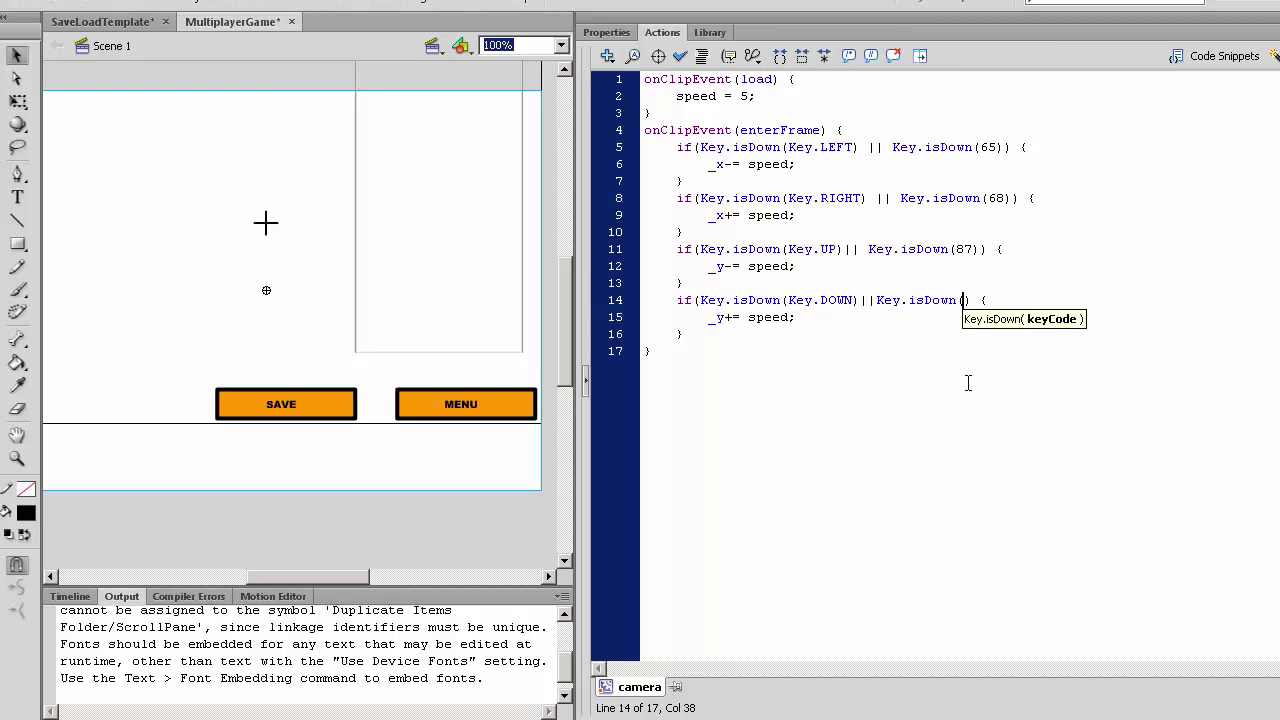
pyautogui.write('83)')
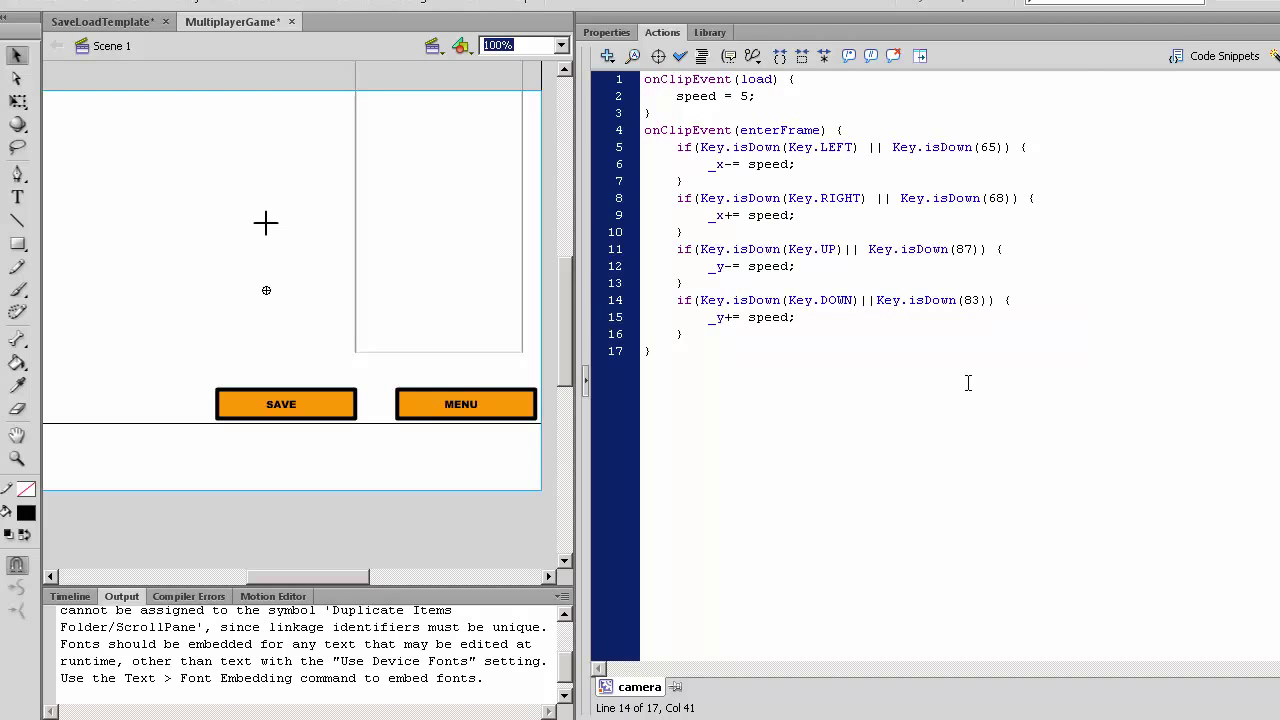
pyautogui.click(716, 333)
pyautogui.write('if(Key.is')
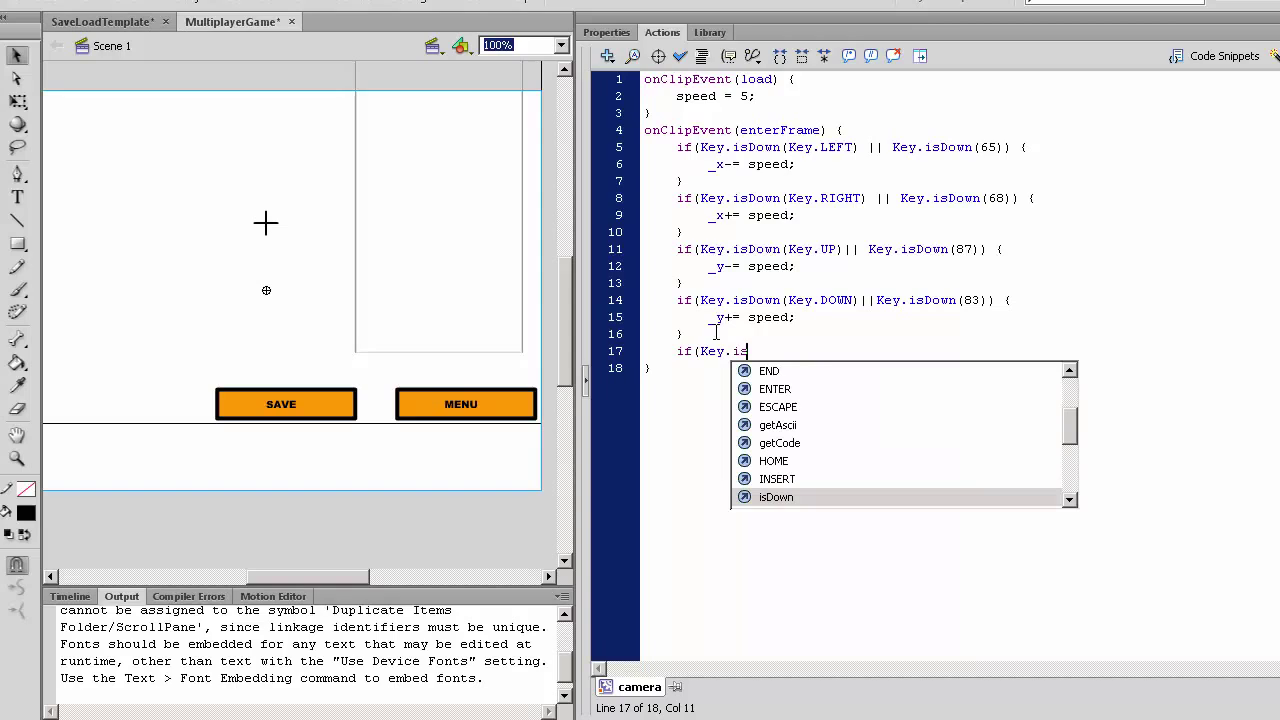
pyautogui.write('Down(')
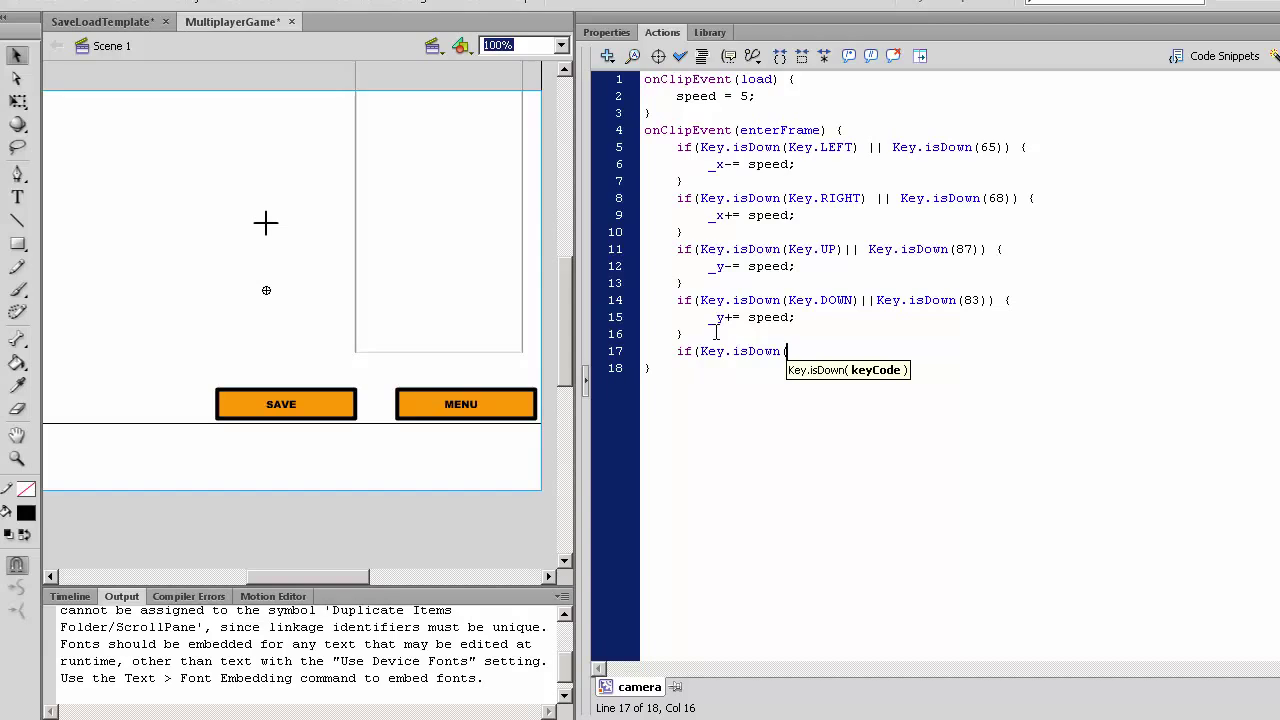
pyautogui.write('82')
pyautogui.write(')')
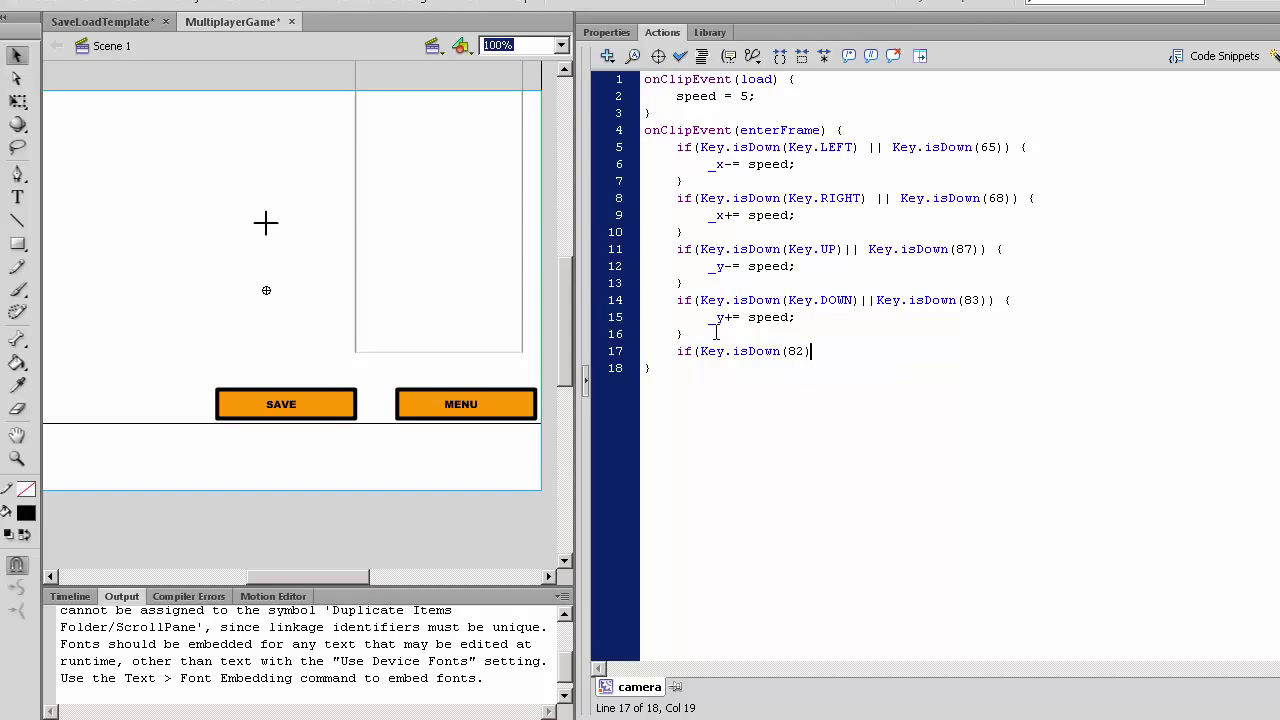
pyautogui.write(') {')
pyautogui.moveTo(355, 578)
pyautogui.mouseDown()
pyautogui.moveTo(343, 581)
pyautogui.moveTo(357, 583)
pyautogui.mouseUp()
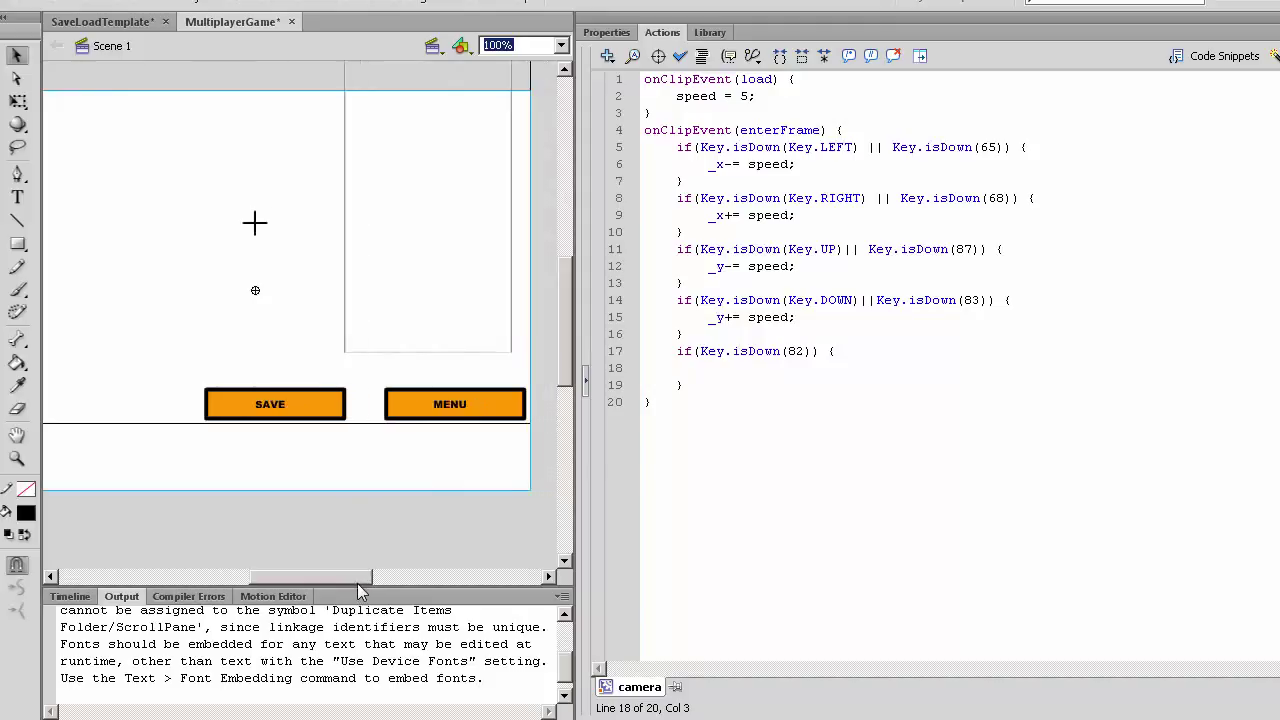
# Step: Make key 82 set the camera's _x and _y to _root.themap's, then run a test with Ctrl+Enter
pyautogui.click(712, 374)
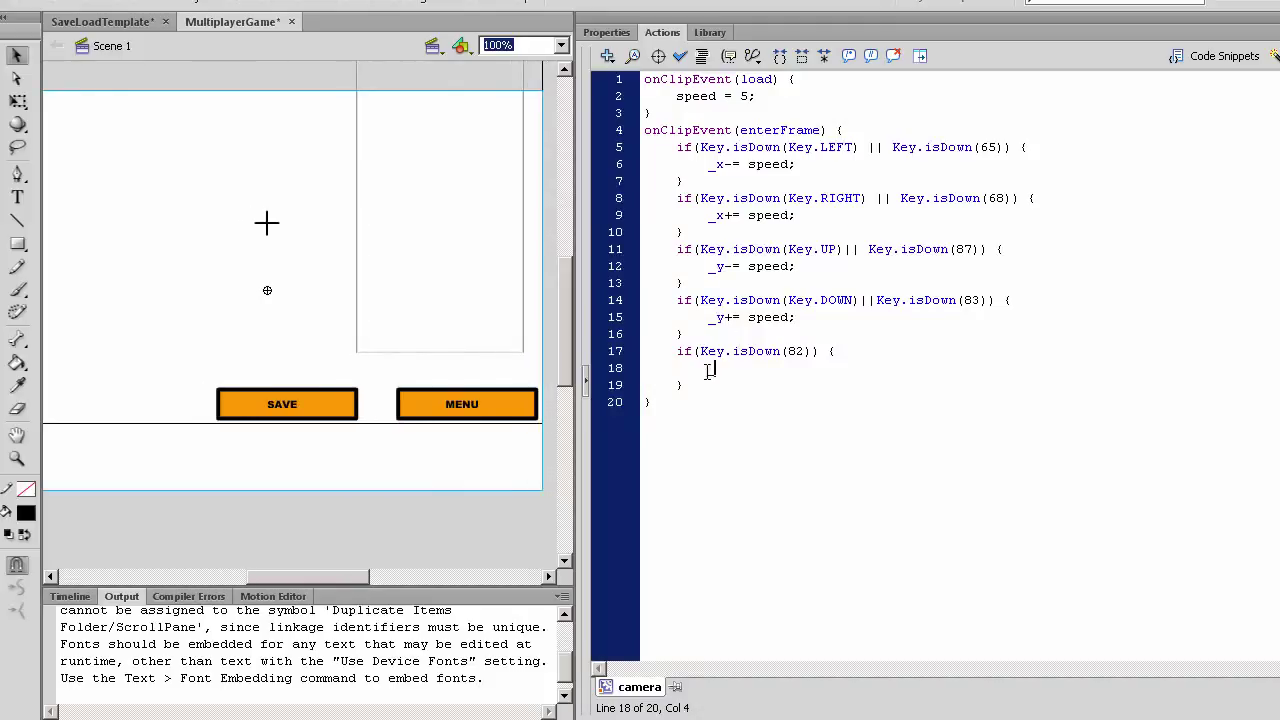
pyautogui.write('_x = _')
pyautogui.write('root.')
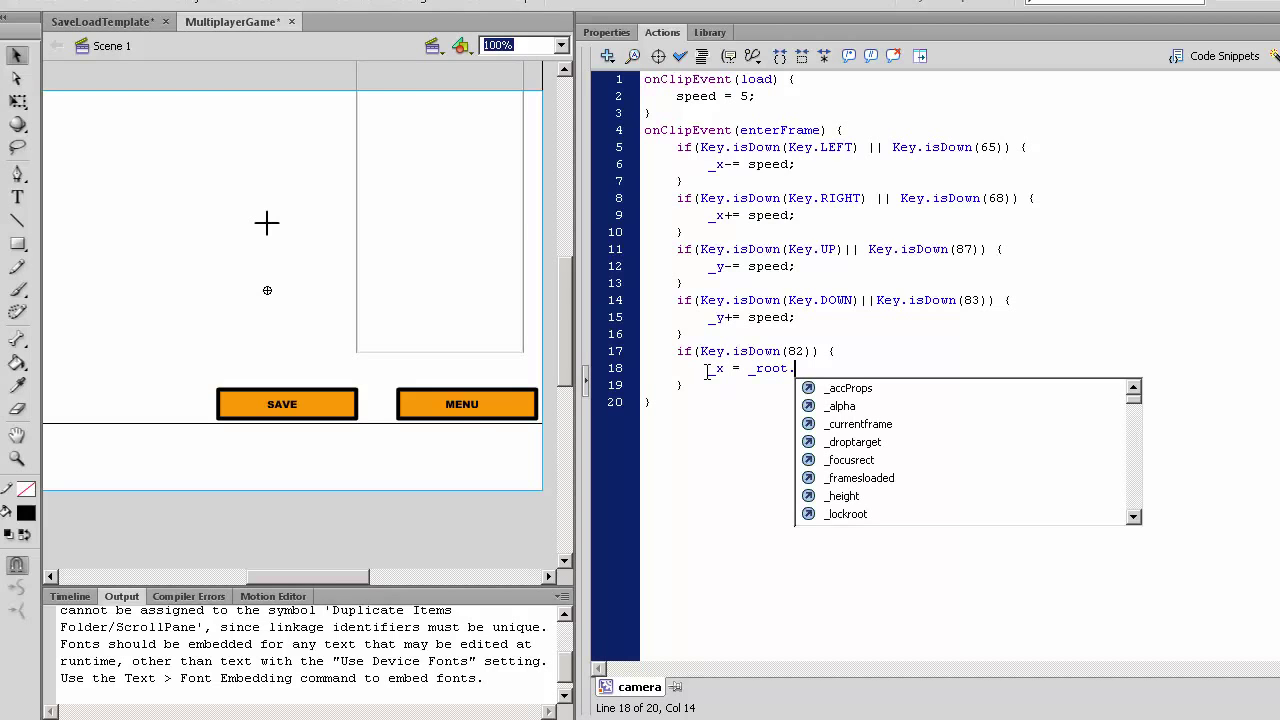
pyautogui.write('themap._x;')
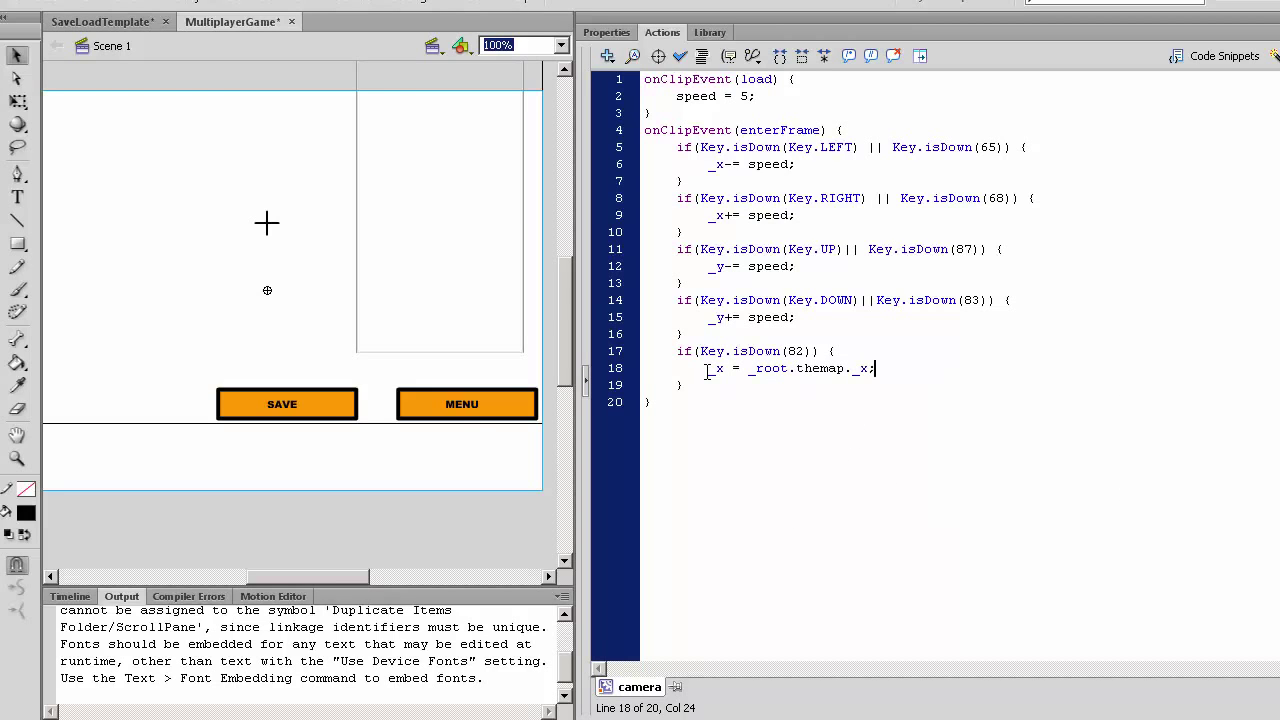
pyautogui.press('Return')
pyautogui.write('_y = ')
pyautogui.write('_root.the')
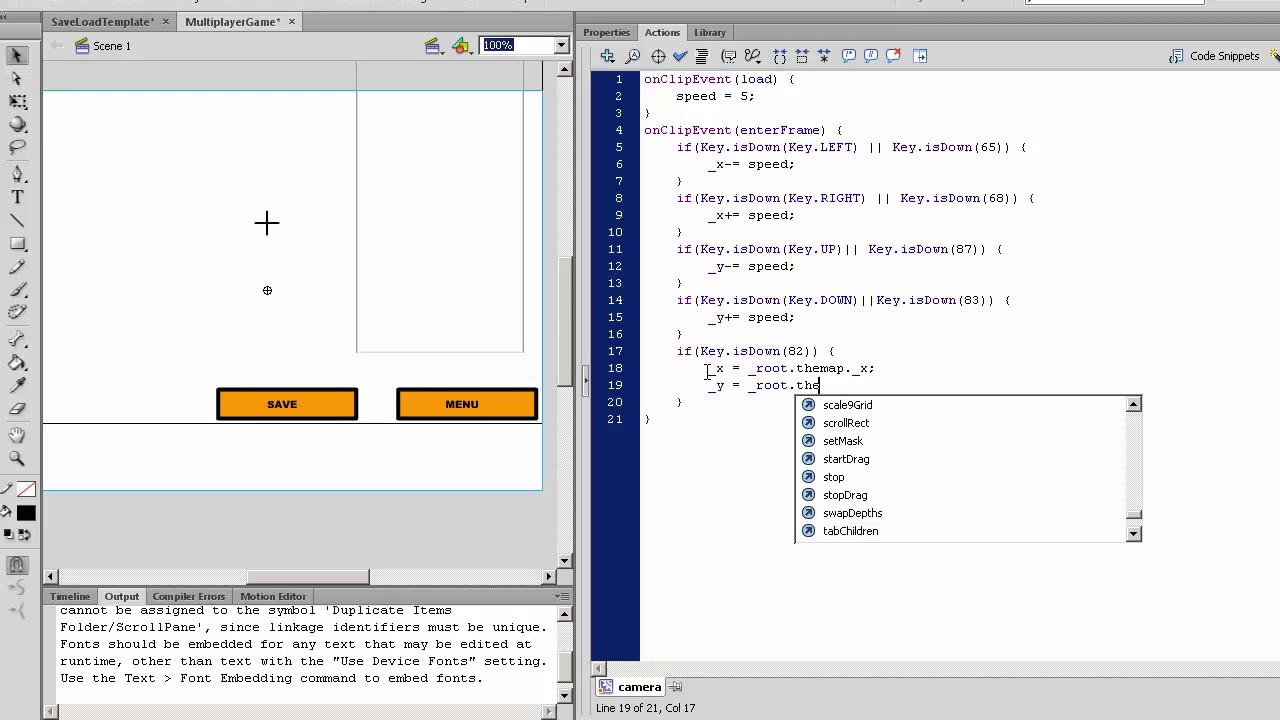
pyautogui.write('map._y;')
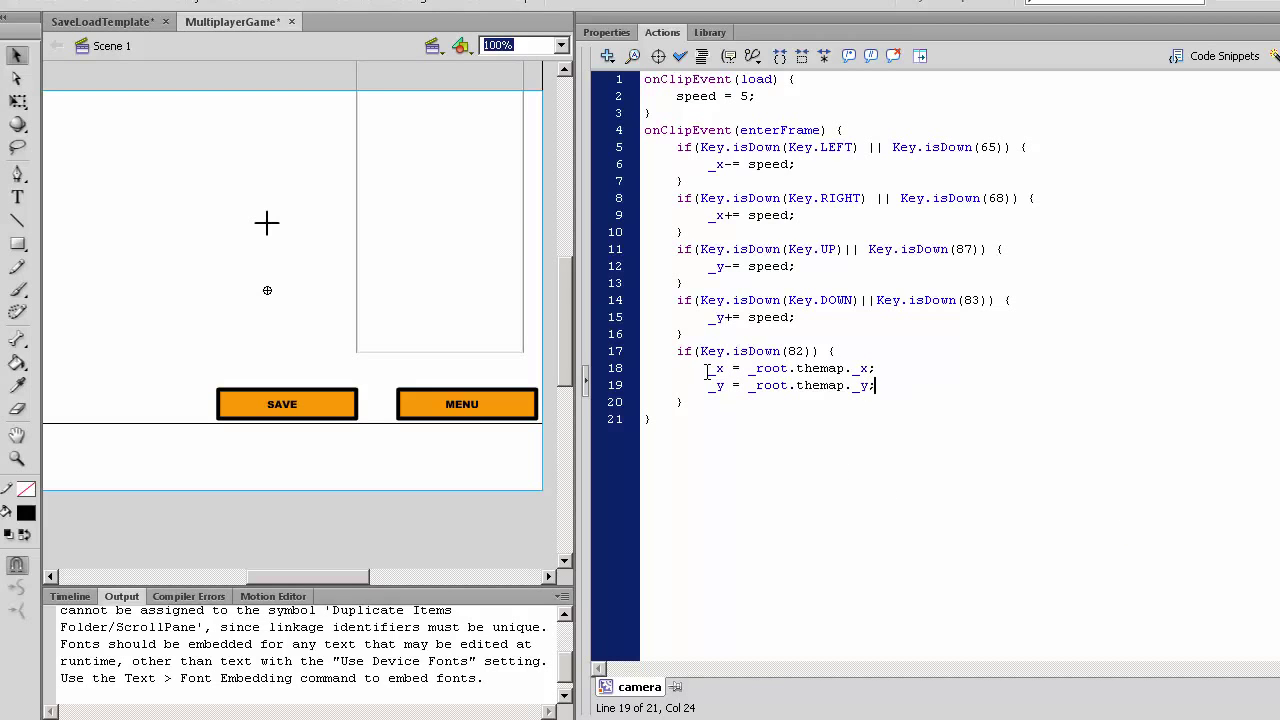
pyautogui.hotkey('ctrl', 'Return')
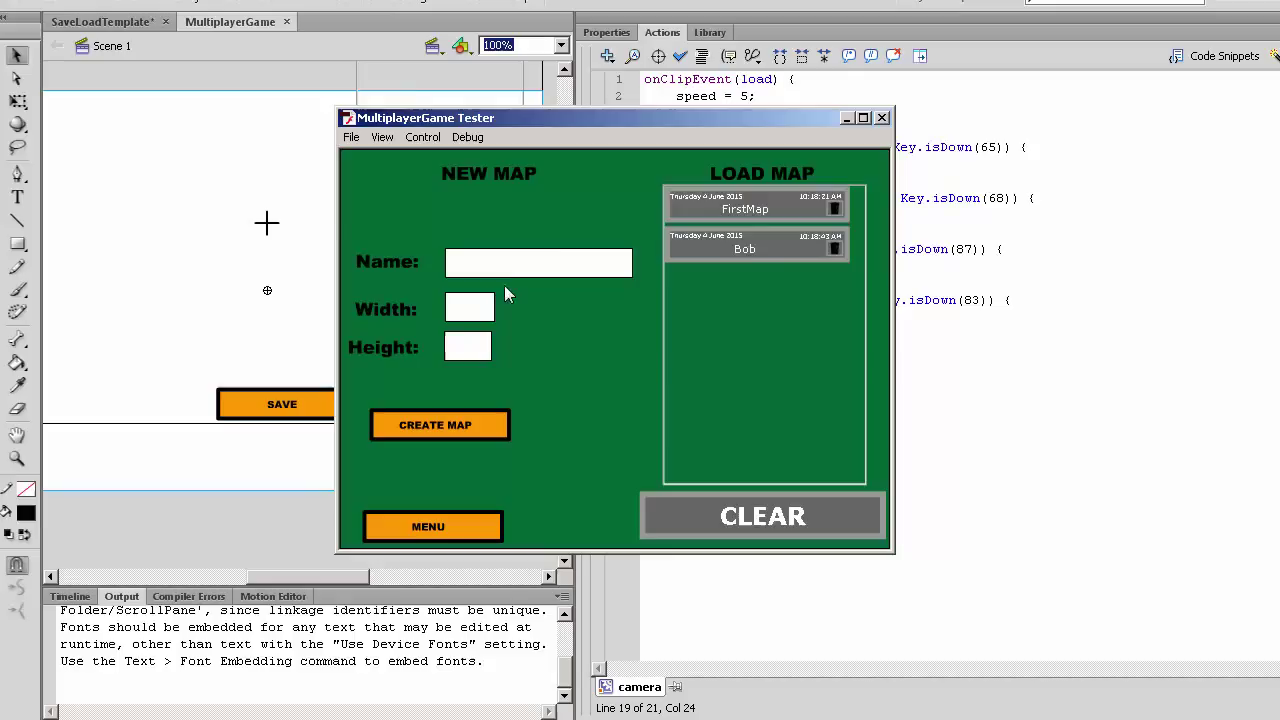
# Step: Load the saved map Bob and pan the camera back and forth with A and D
pyautogui.click(740, 252)
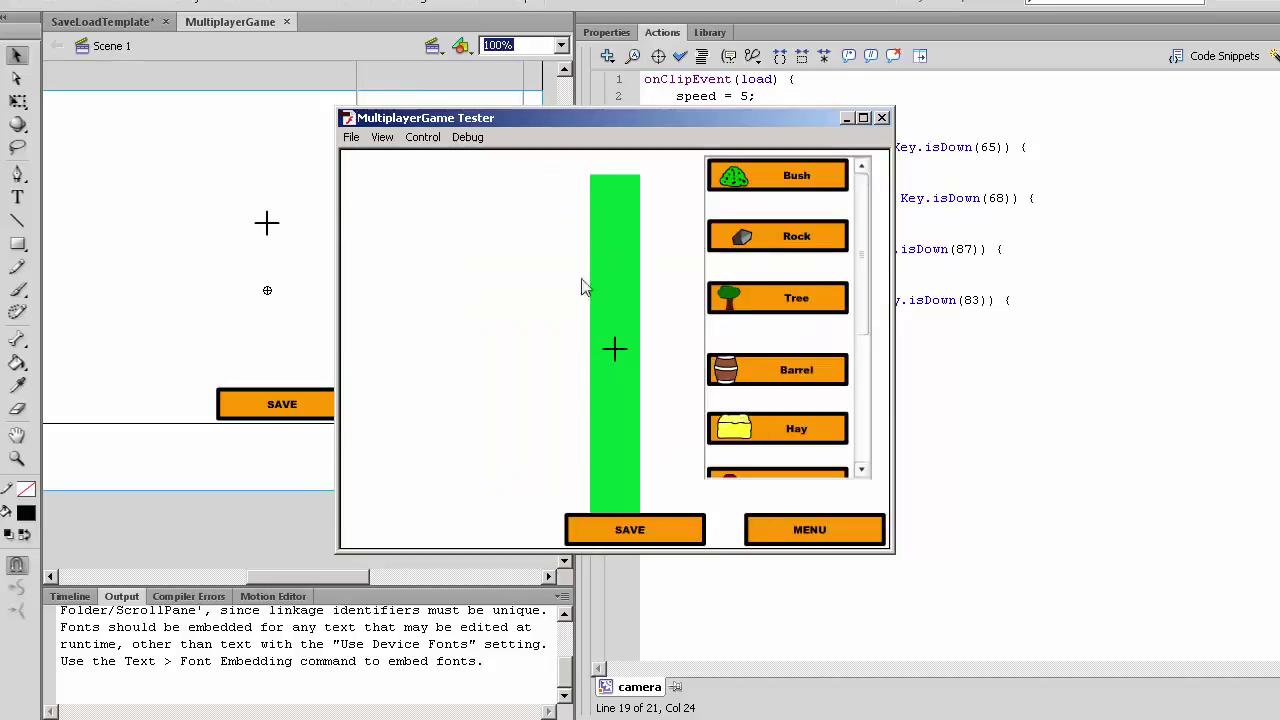
pyautogui.press('d')
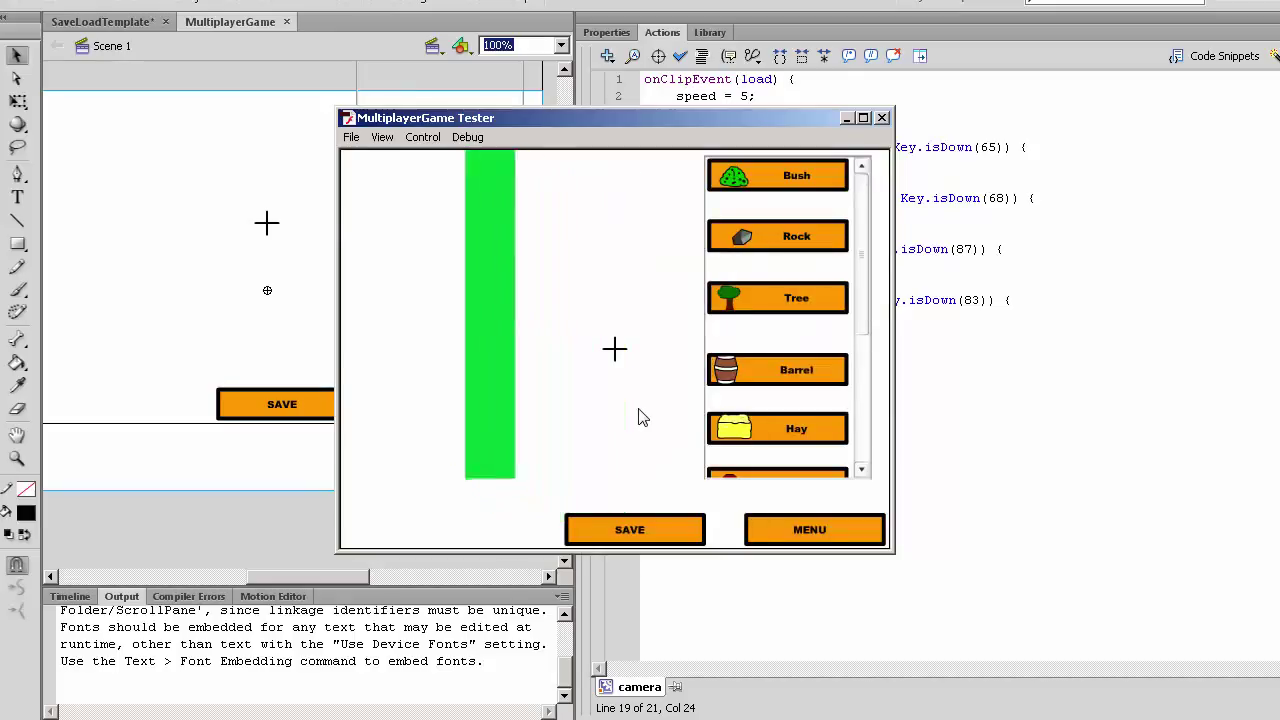
pyautogui.press('a')
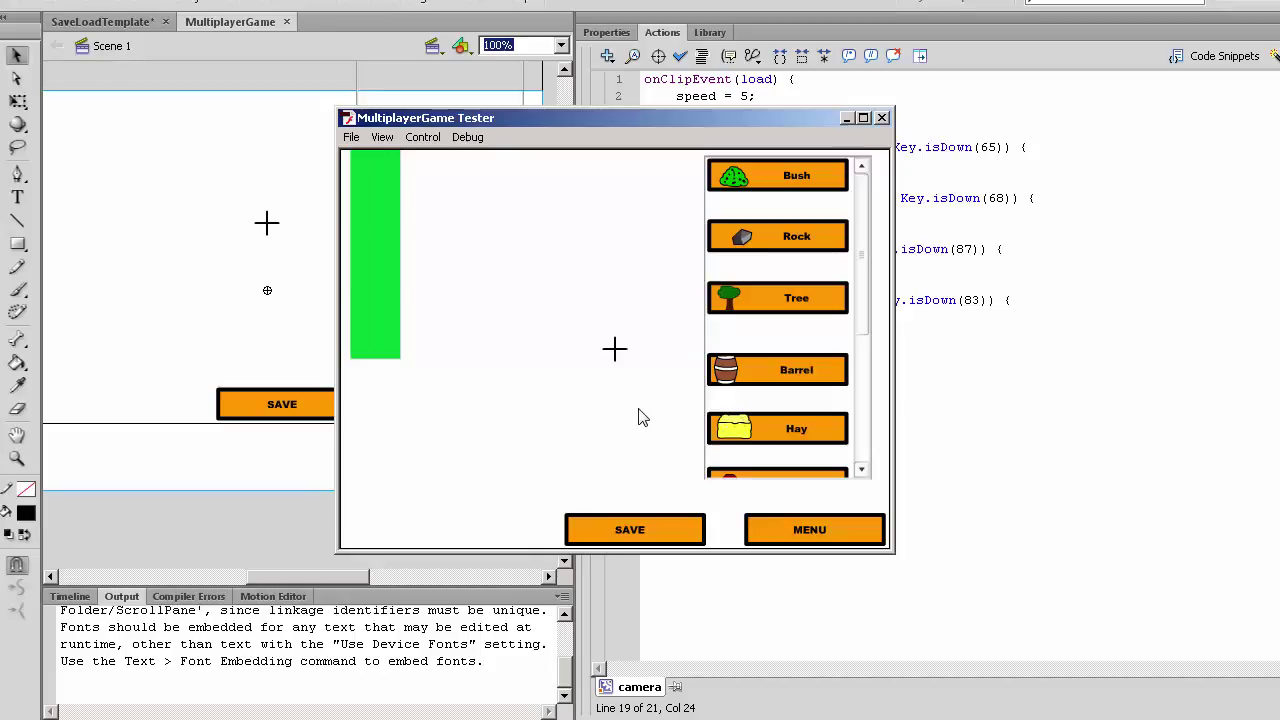
pyautogui.press('a')
pyautogui.press('a')
pyautogui.press('a')
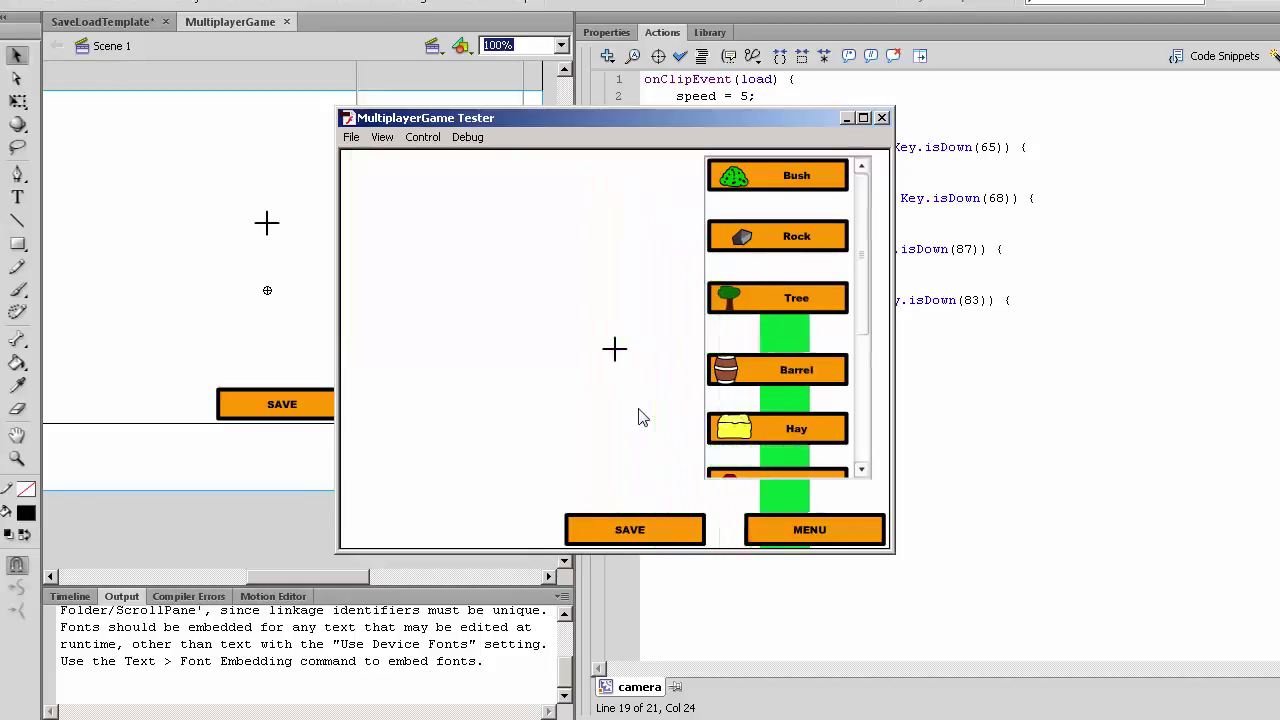
pyautogui.press('a')
pyautogui.press('a')
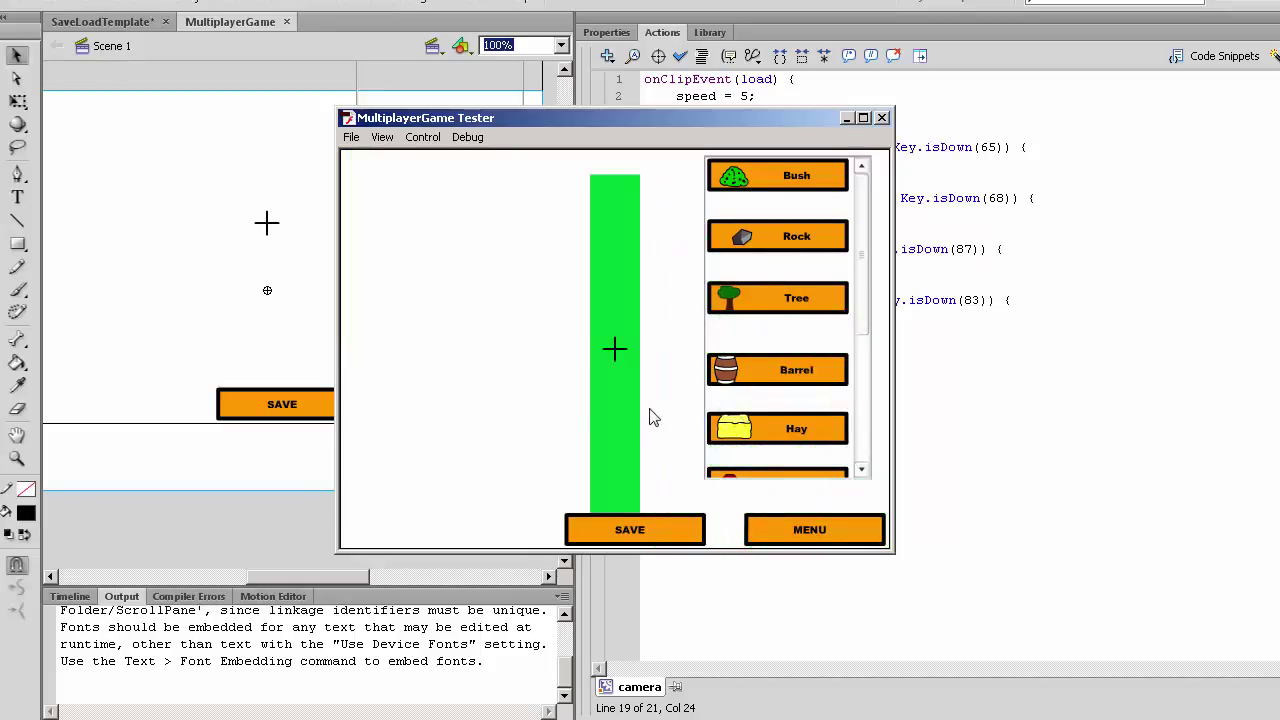
pyautogui.press('d')
pyautogui.press('d')
pyautogui.press('d')
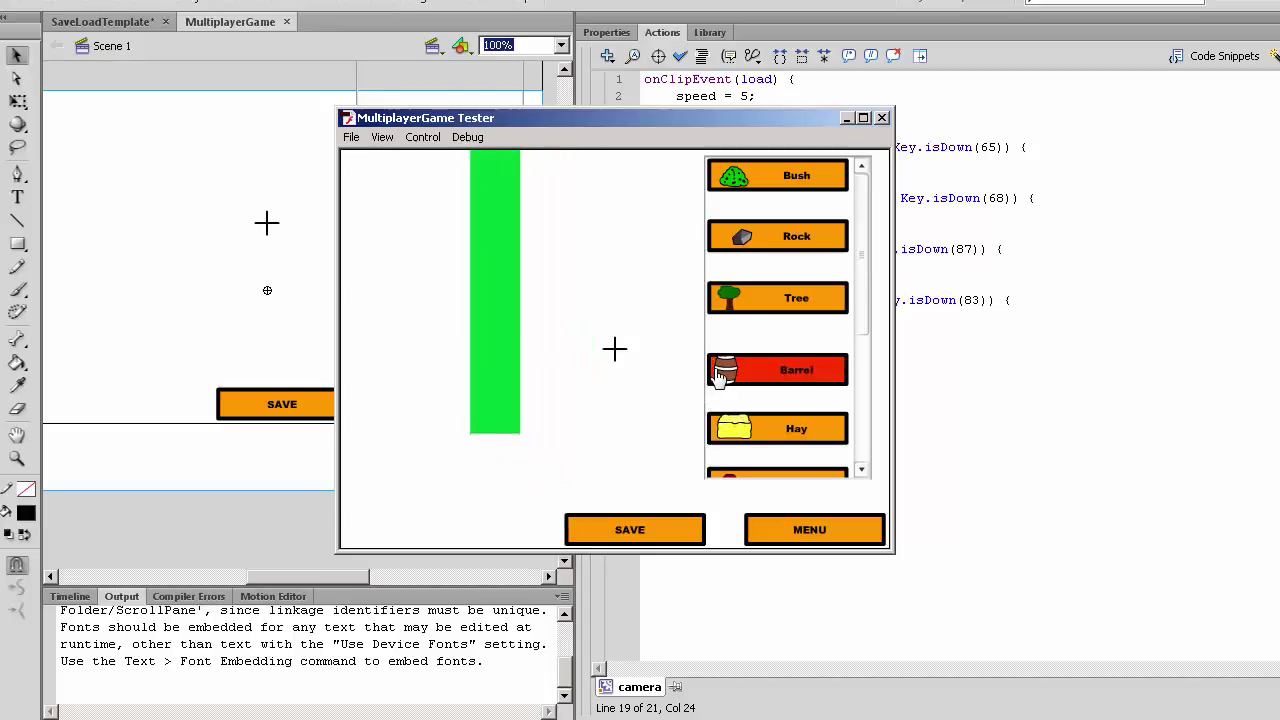
pyautogui.press('d')
pyautogui.press('d')
pyautogui.press('a')
pyautogui.press('a')
pyautogui.press('d')
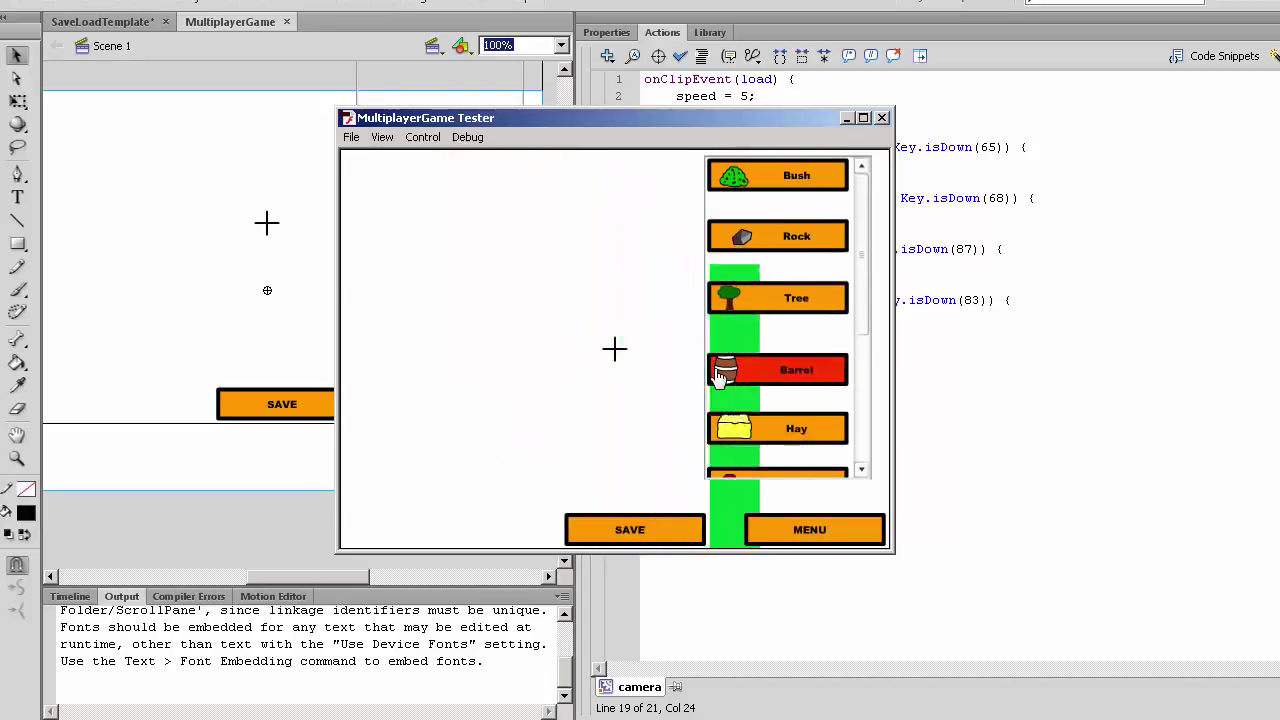
pyautogui.press('a')
# Step: Place several trees on the map, panning between spots near the green strip
pyautogui.click(757, 297)
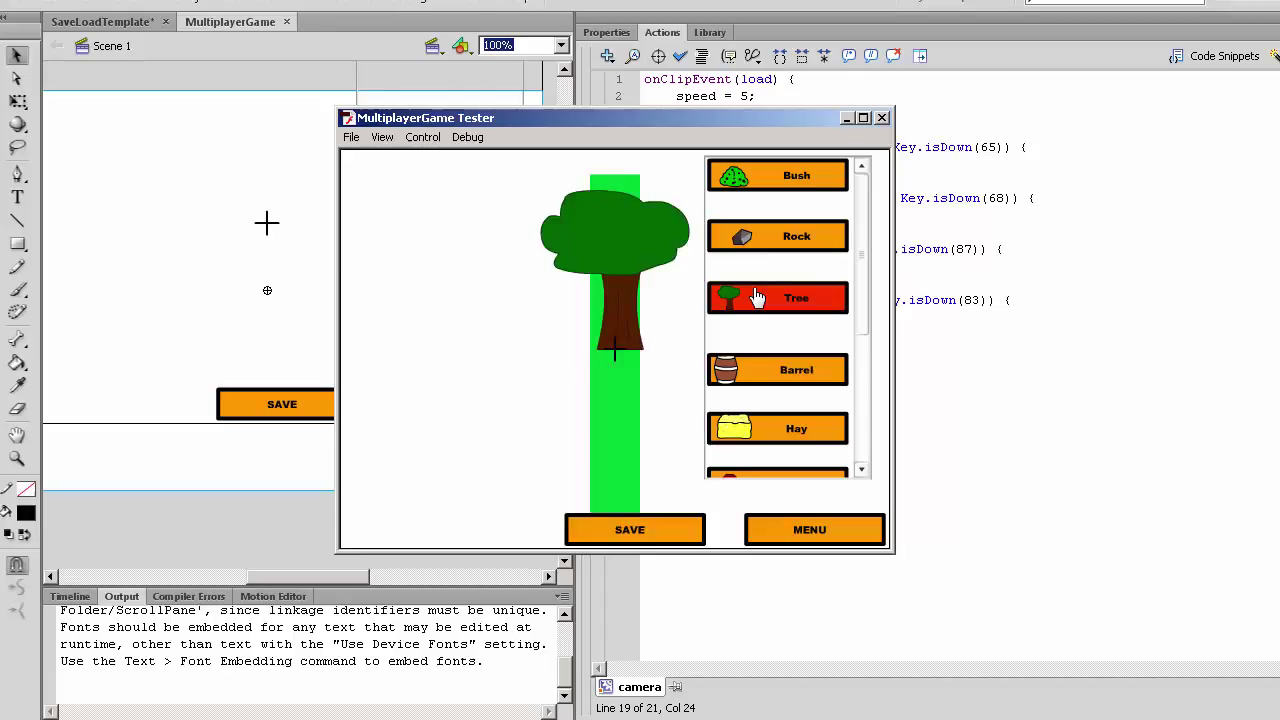
pyautogui.press('d')
pyautogui.press('d')
pyautogui.press('d')
pyautogui.press('d')
pyautogui.click(757, 297)
pyautogui.press('d')
pyautogui.press('s')
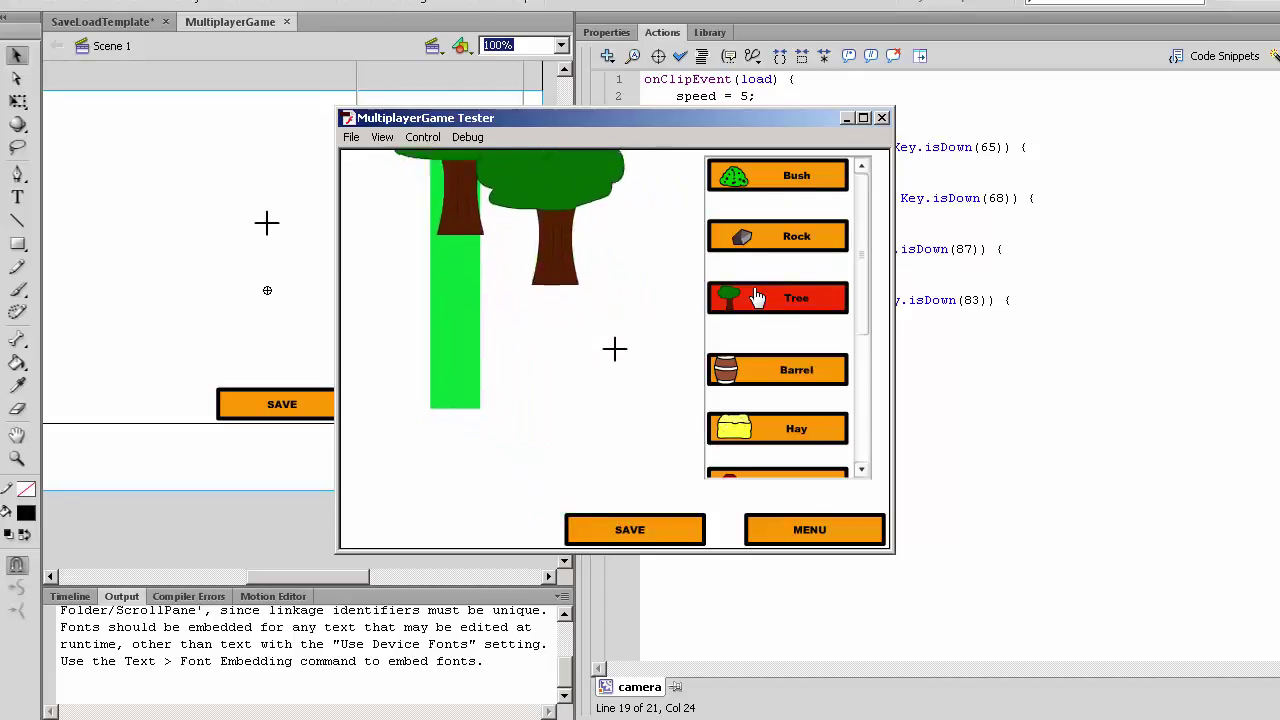
pyautogui.press('d')
pyautogui.press('s')
pyautogui.press('d')
pyautogui.press('s')
pyautogui.press('d')
pyautogui.press('s')
pyautogui.press('d')
pyautogui.press('s')
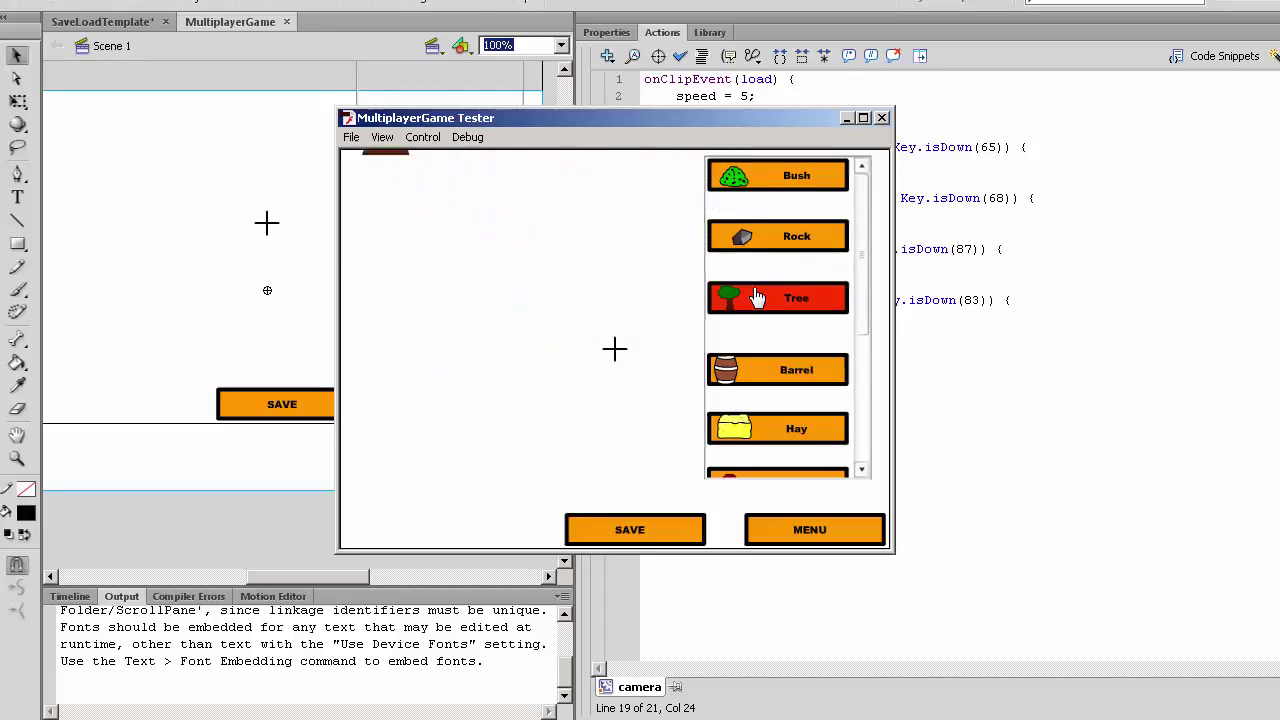
pyautogui.press('d')
pyautogui.press('s')
pyautogui.click(757, 297)
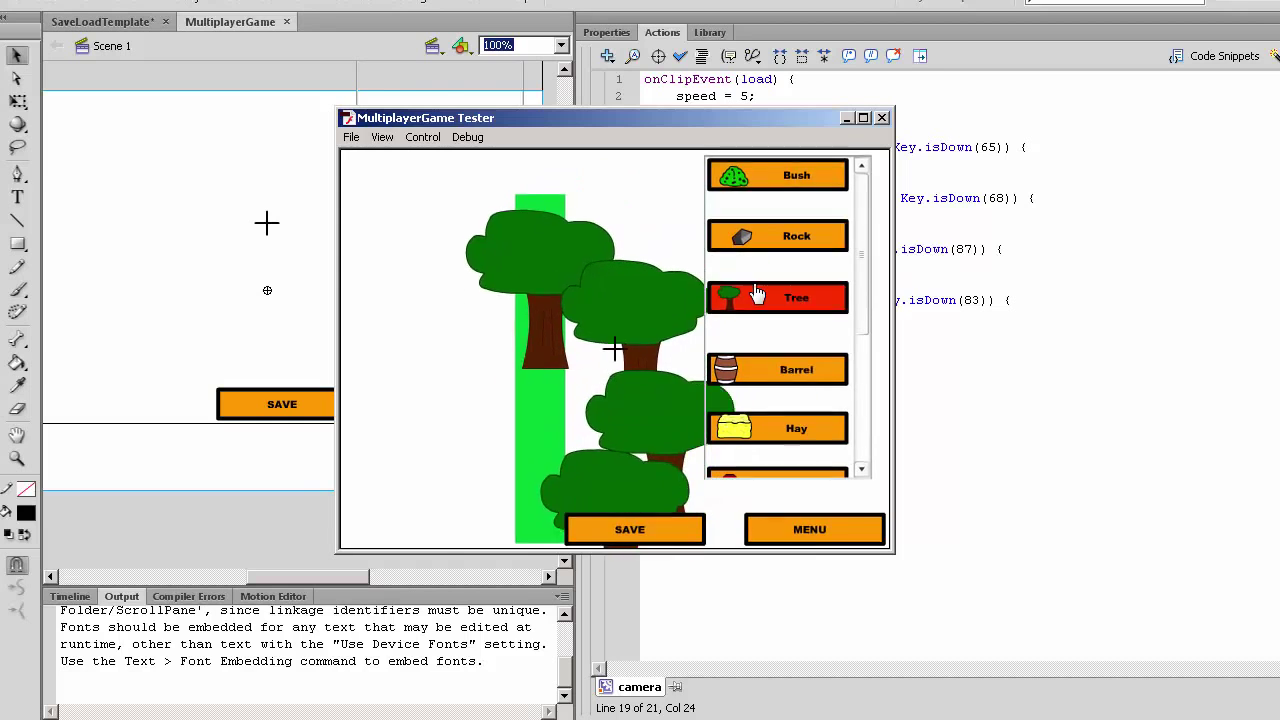
# Step: Switch to rocks, place rocks near the trees and nudge the lower tree down over them
pyautogui.click(766, 238)
pyautogui.press('d')
pyautogui.press('d')
pyautogui.press('d')
pyautogui.press('d')
pyautogui.click(766, 238)
pyautogui.press('d')
pyautogui.press('d')
pyautogui.press('a')
pyautogui.press('a')
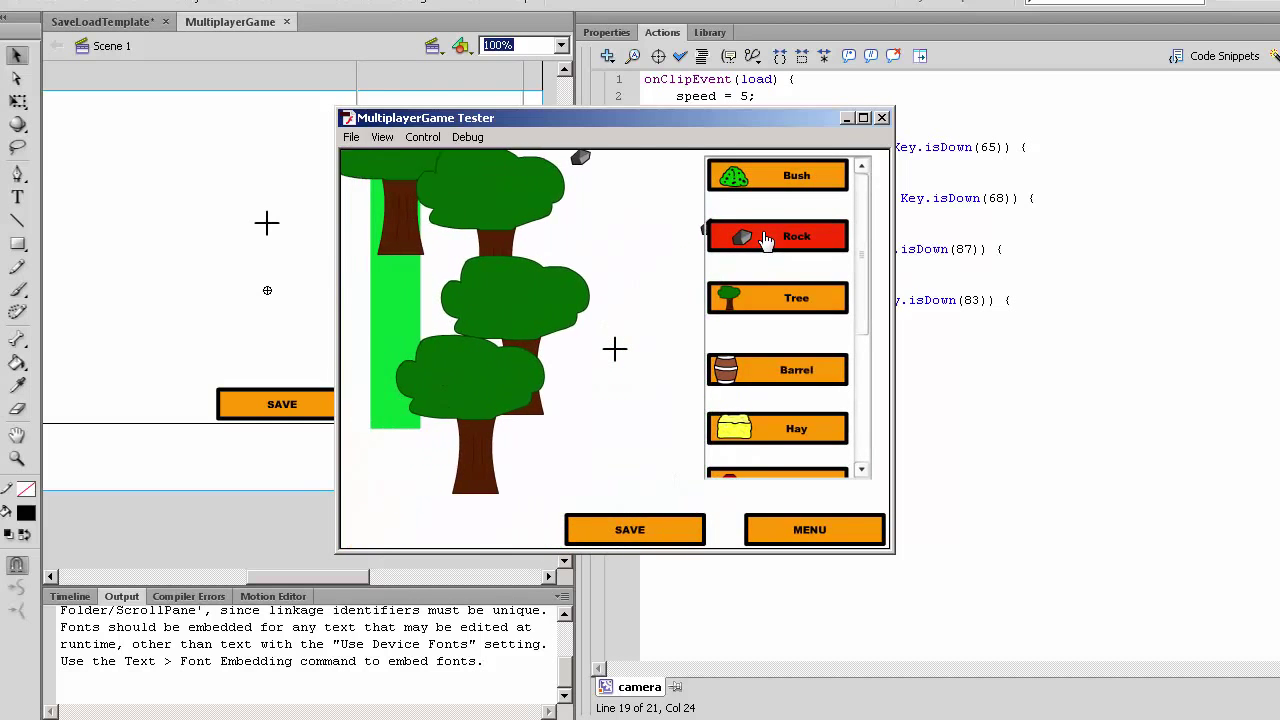
pyautogui.press('a')
pyautogui.press('w')
pyautogui.press('w')
pyautogui.press('w')
pyautogui.press('w')
pyautogui.press('s')
pyautogui.press('d')
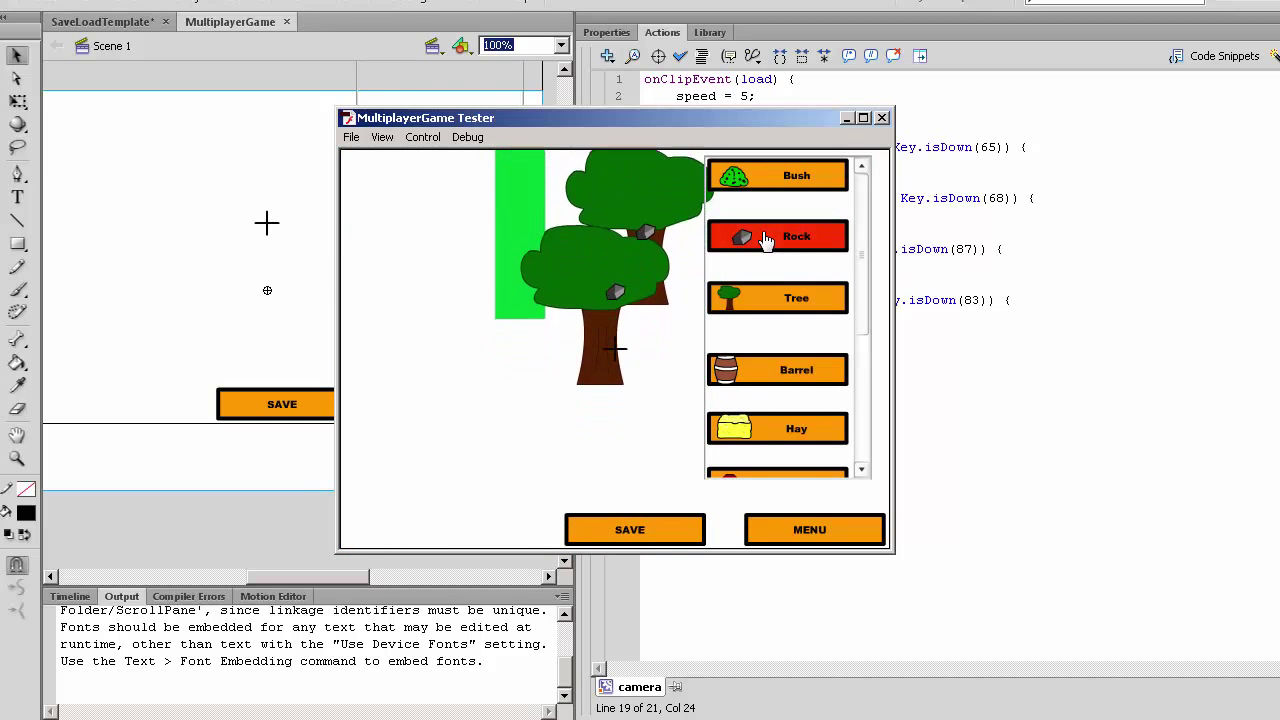
pyautogui.press('s')
pyautogui.press('d')
pyautogui.click(615, 348)
pyautogui.press('w')
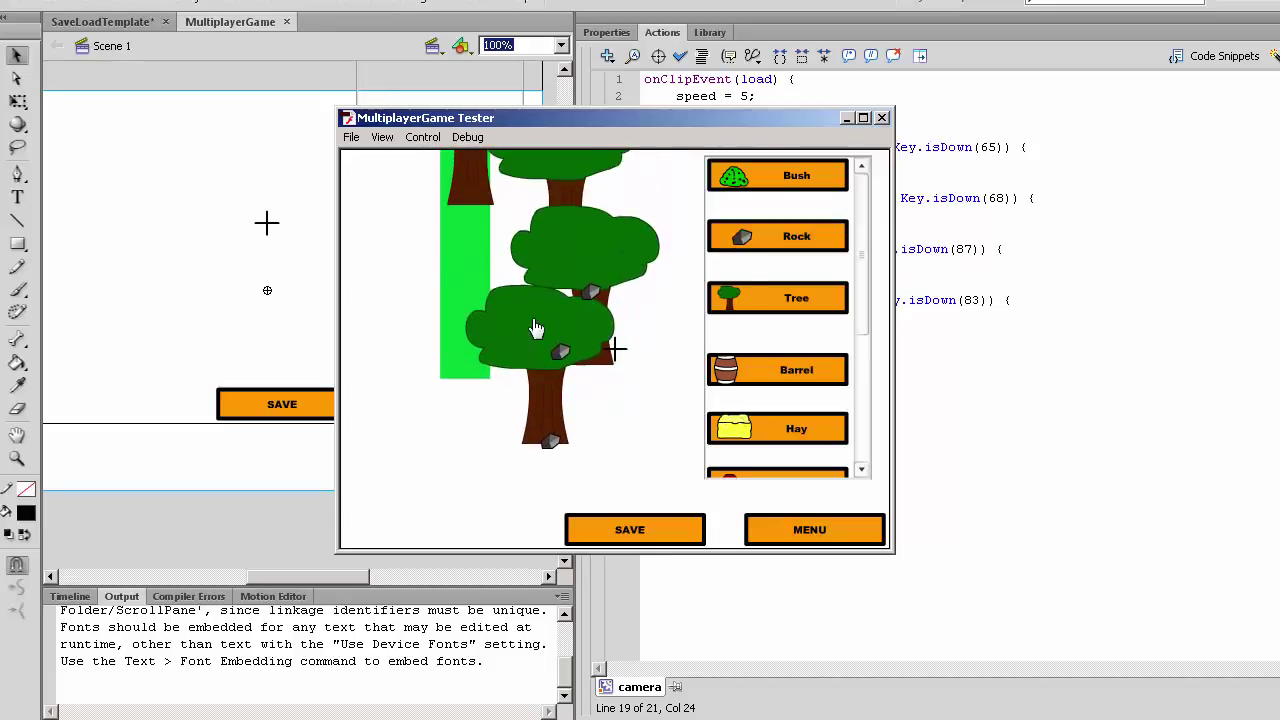
pyautogui.moveTo(548, 408); pyautogui.dragTo(548, 418)
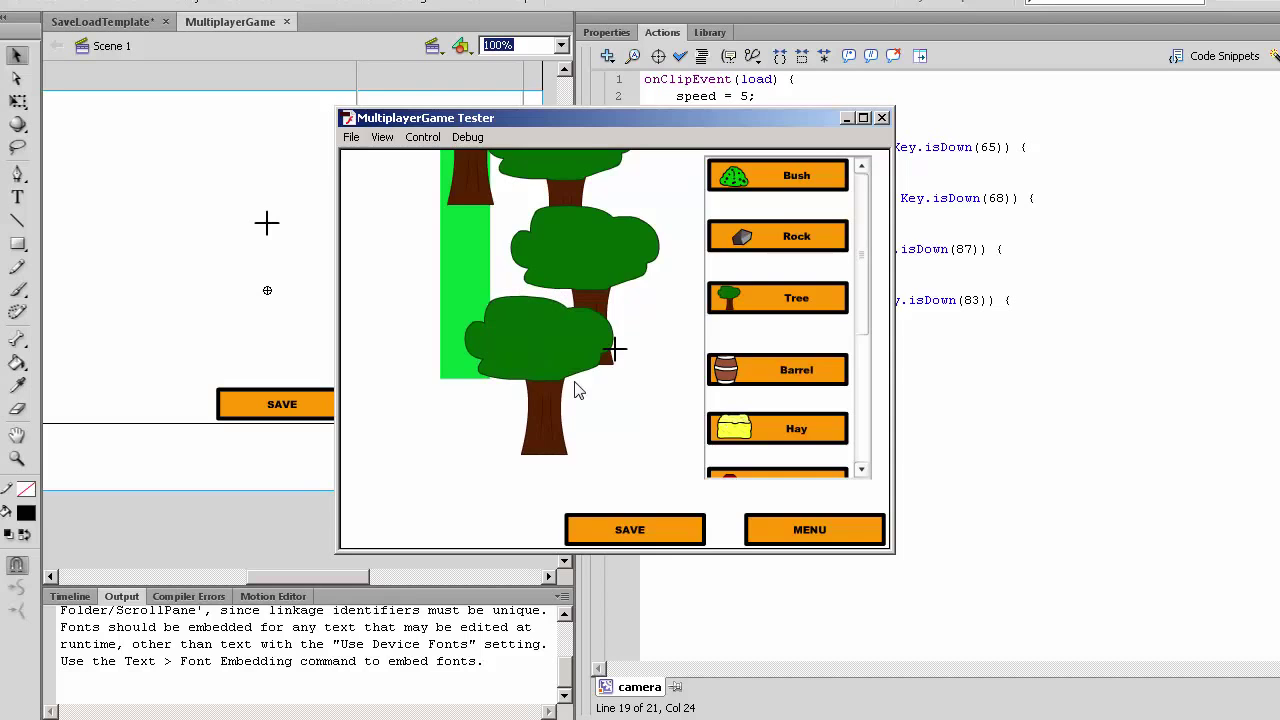
# Step: Pan the camera around the map with WASD to check movement in all directions
pyautogui.press('w')
pyautogui.press('w')
pyautogui.press('a')
pyautogui.press('w')
pyautogui.press('a')
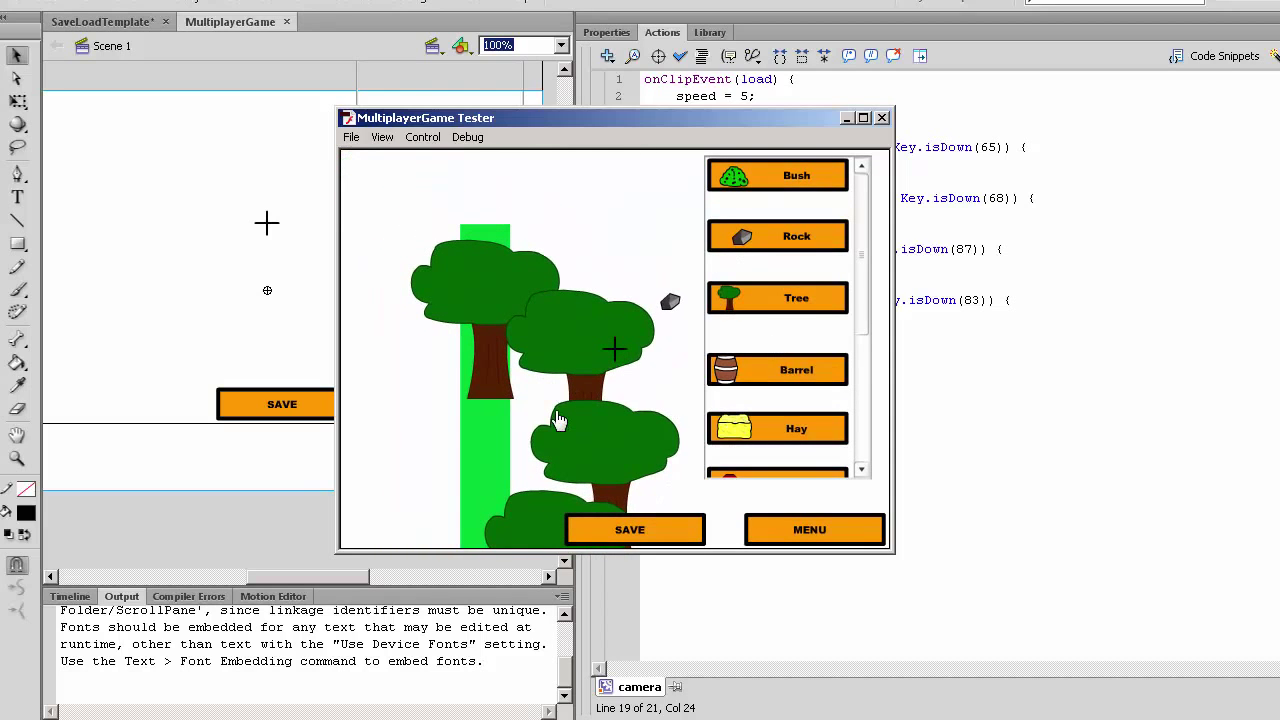
pyautogui.press('d')
pyautogui.press('d')
pyautogui.press('w')
pyautogui.press('s')
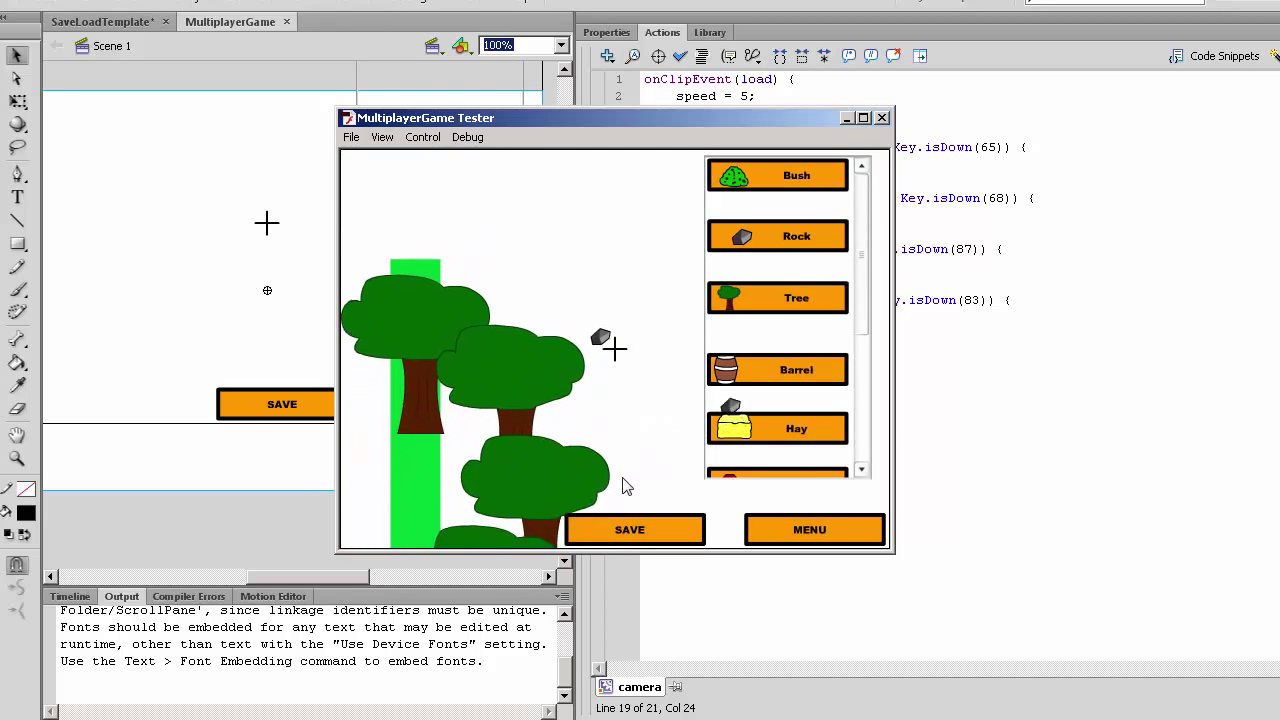
pyautogui.press('a')
pyautogui.press('a')
pyautogui.click(630, 529)
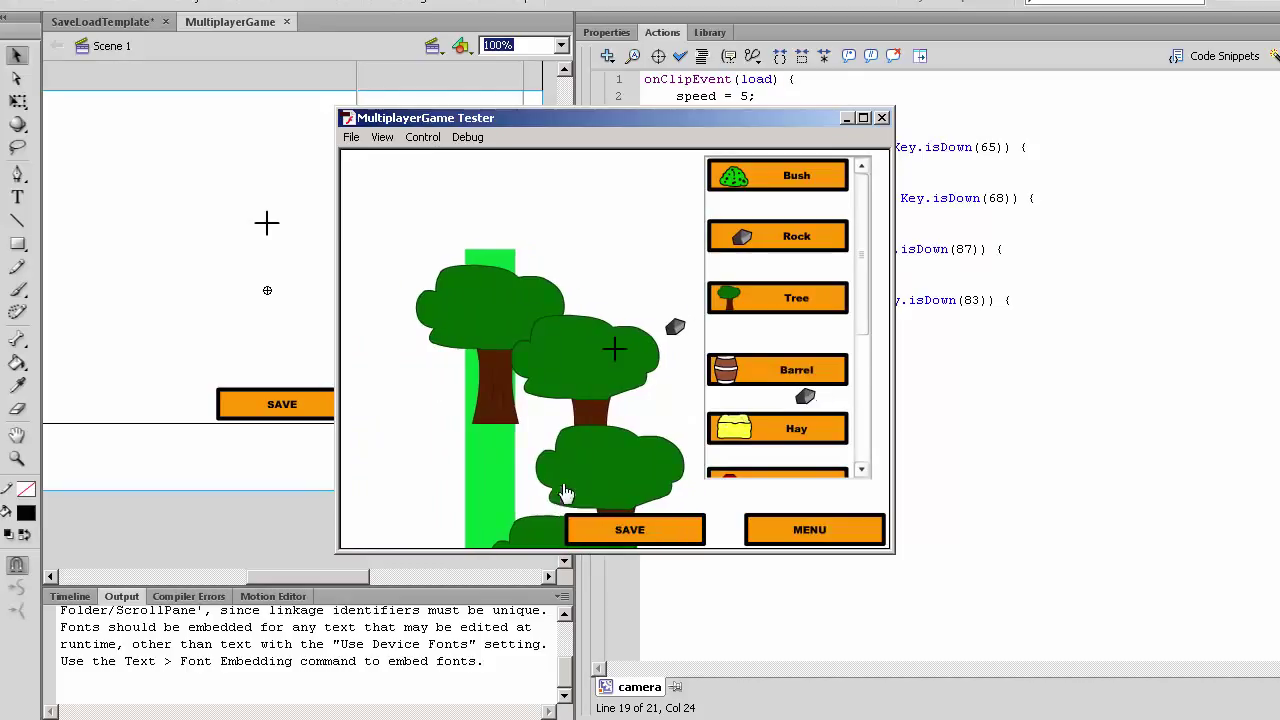
pyautogui.press('s')
pyautogui.press('s')
pyautogui.press('a')
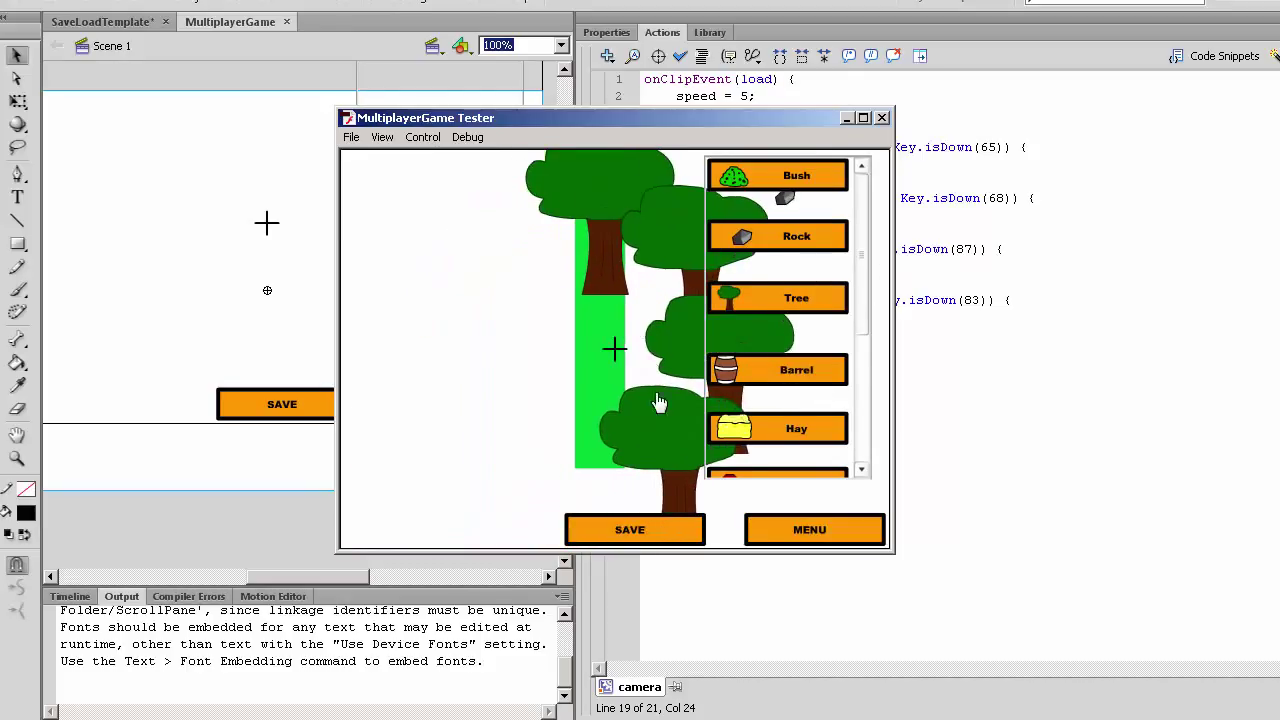
pyautogui.press('a')
pyautogui.press('a')
pyautogui.press('w')
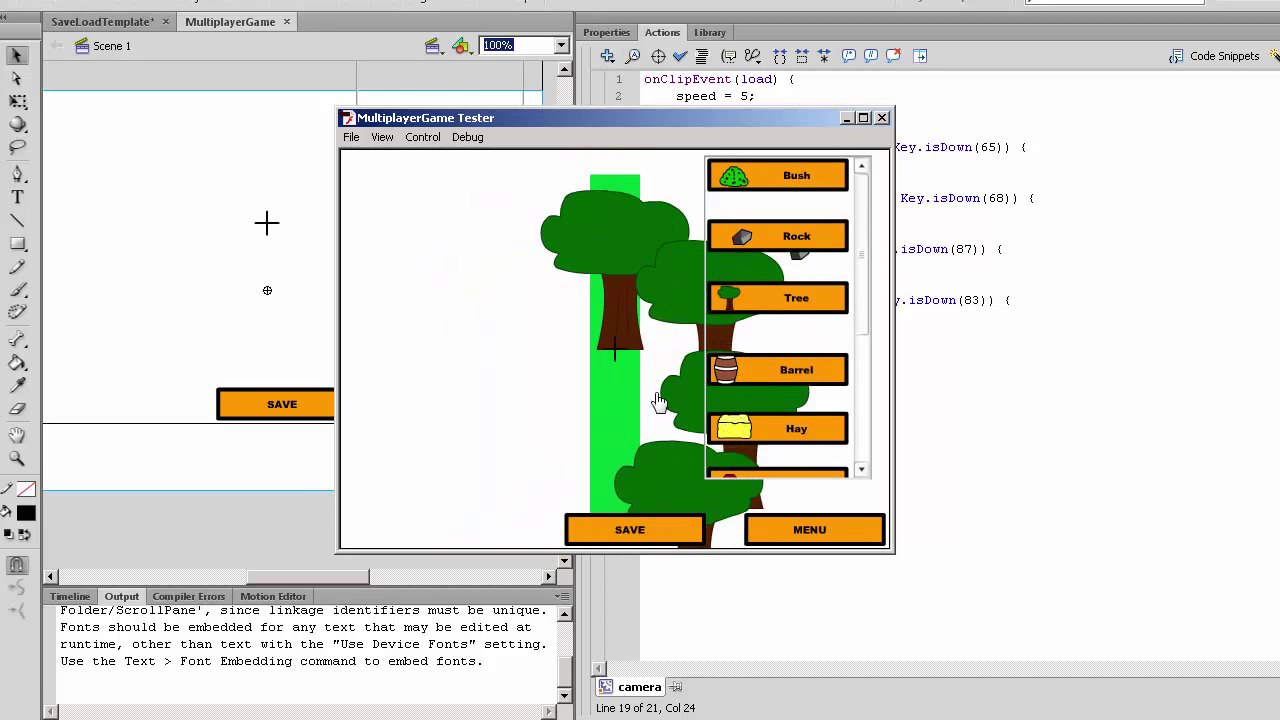
pyautogui.press('d')
pyautogui.press('d')
pyautogui.press('d')
pyautogui.press('d')
pyautogui.press('d')
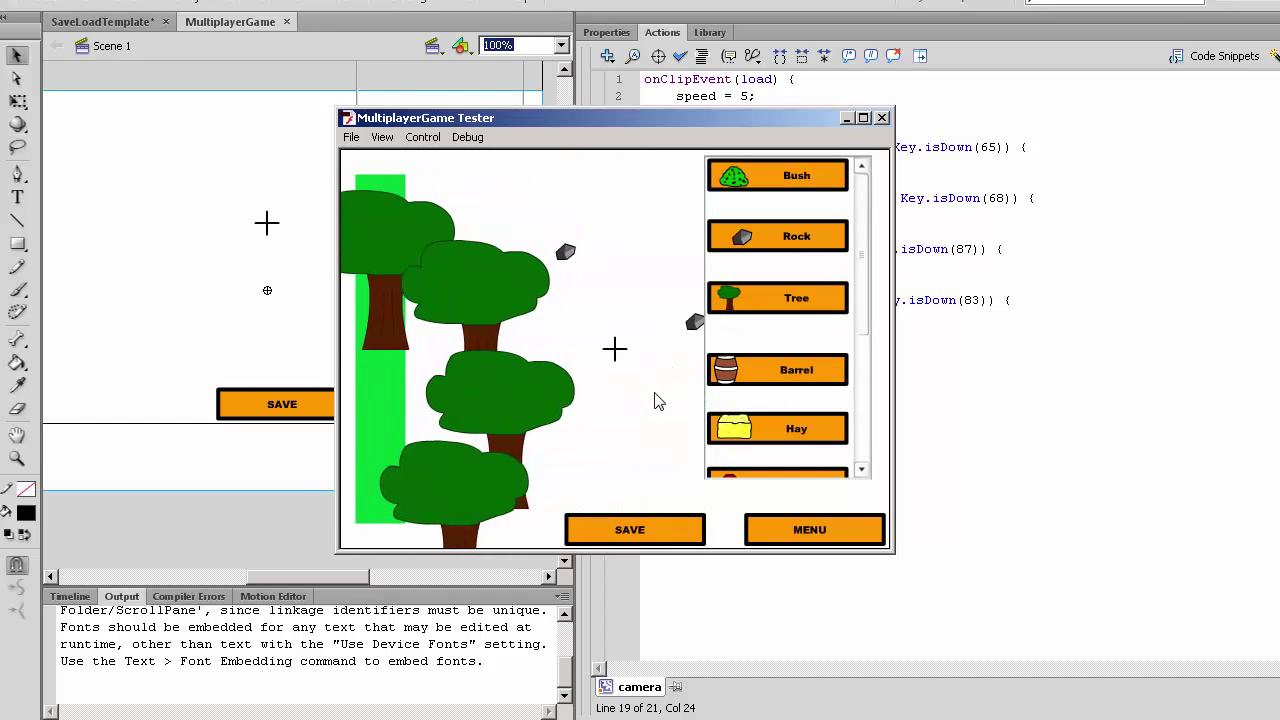
pyautogui.press('d')
pyautogui.press('d')
pyautogui.press('d')
pyautogui.press('d')
pyautogui.press('d')
pyautogui.press('w')
pyautogui.press('w')
pyautogui.press('w')
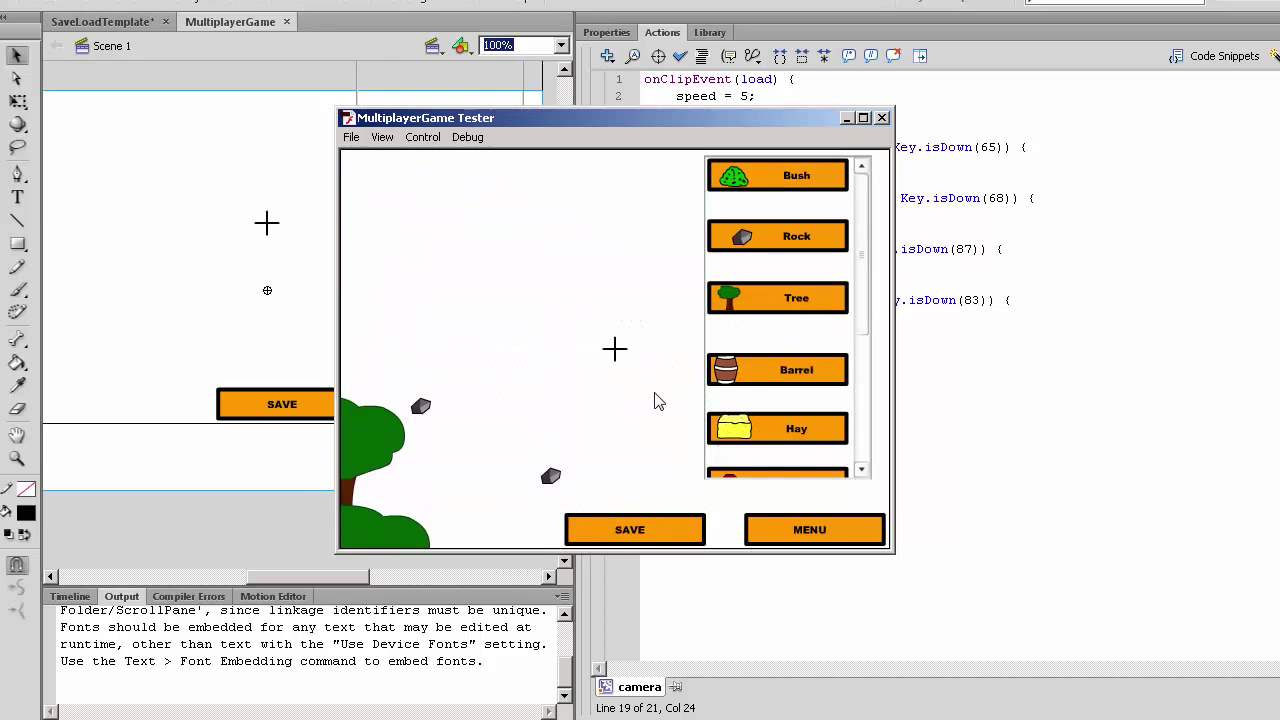
pyautogui.press('w')
# Step: Close the game test, show the Timeline and give the stage more room beside the script
pyautogui.click(882, 118)
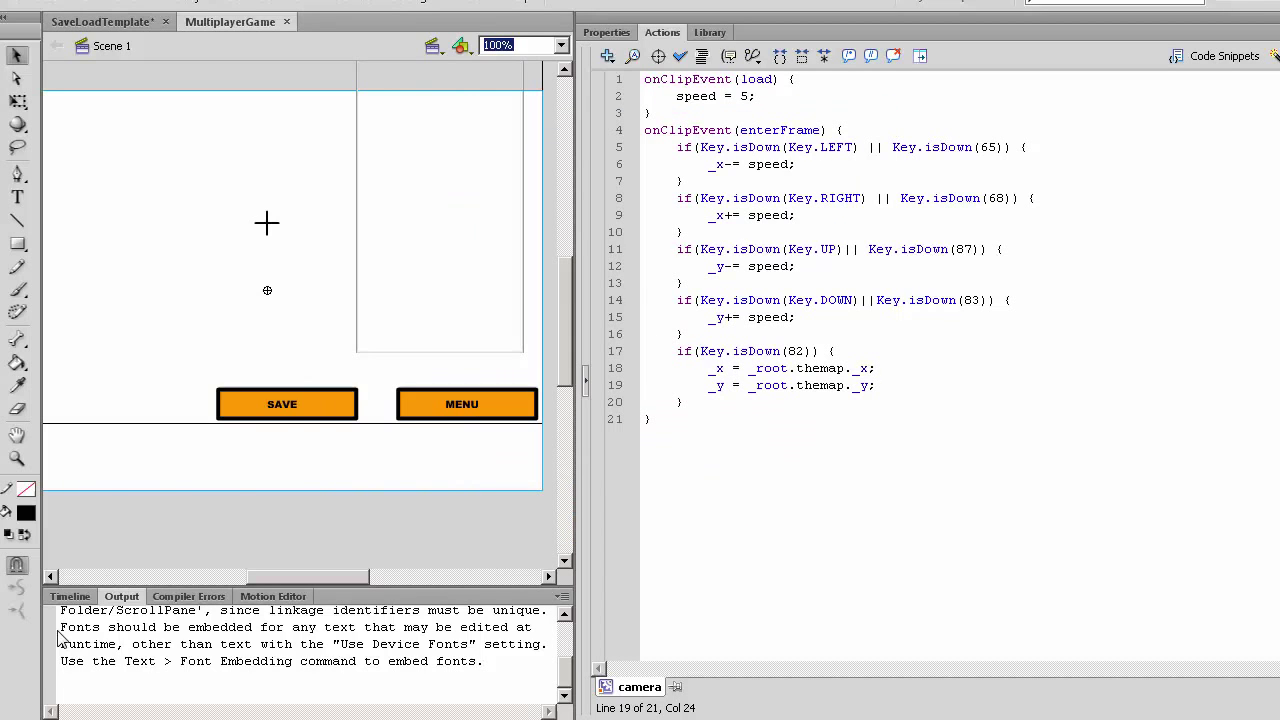
pyautogui.click(70, 596)
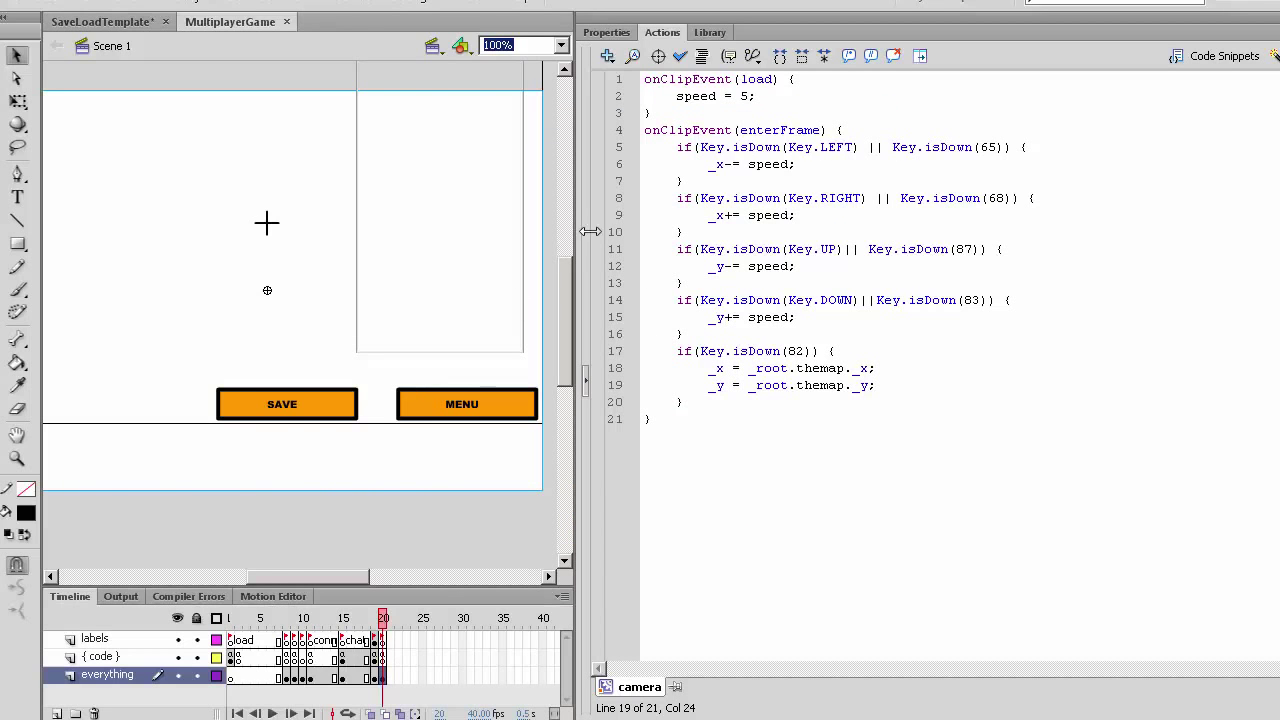
pyautogui.moveTo(590, 231); pyautogui.dragTo(672, 231)
pyautogui.moveTo(440, 583)
pyautogui.mouseDown()
pyautogui.moveTo(374, 583)
pyautogui.moveTo(407, 584)
pyautogui.mouseUp()
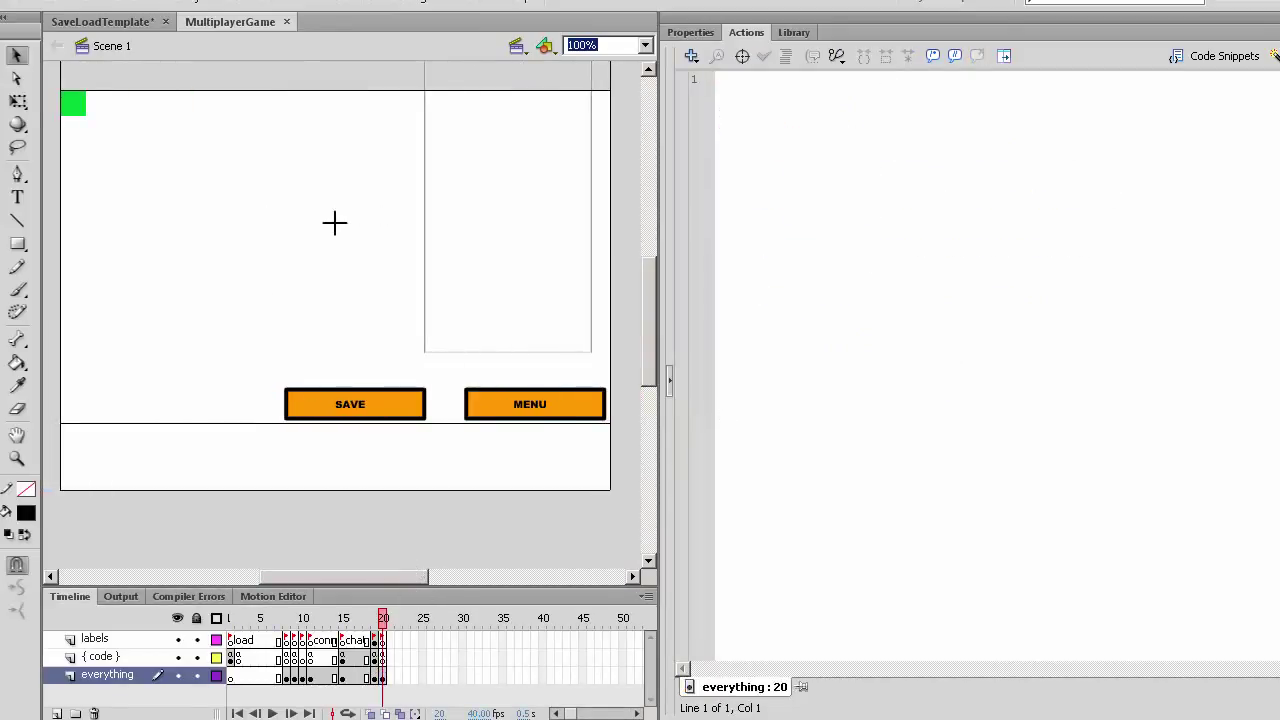
# Step: Show the code layer's frame 20 script with a widened panel and look at loadMap
pyautogui.click(385, 658)
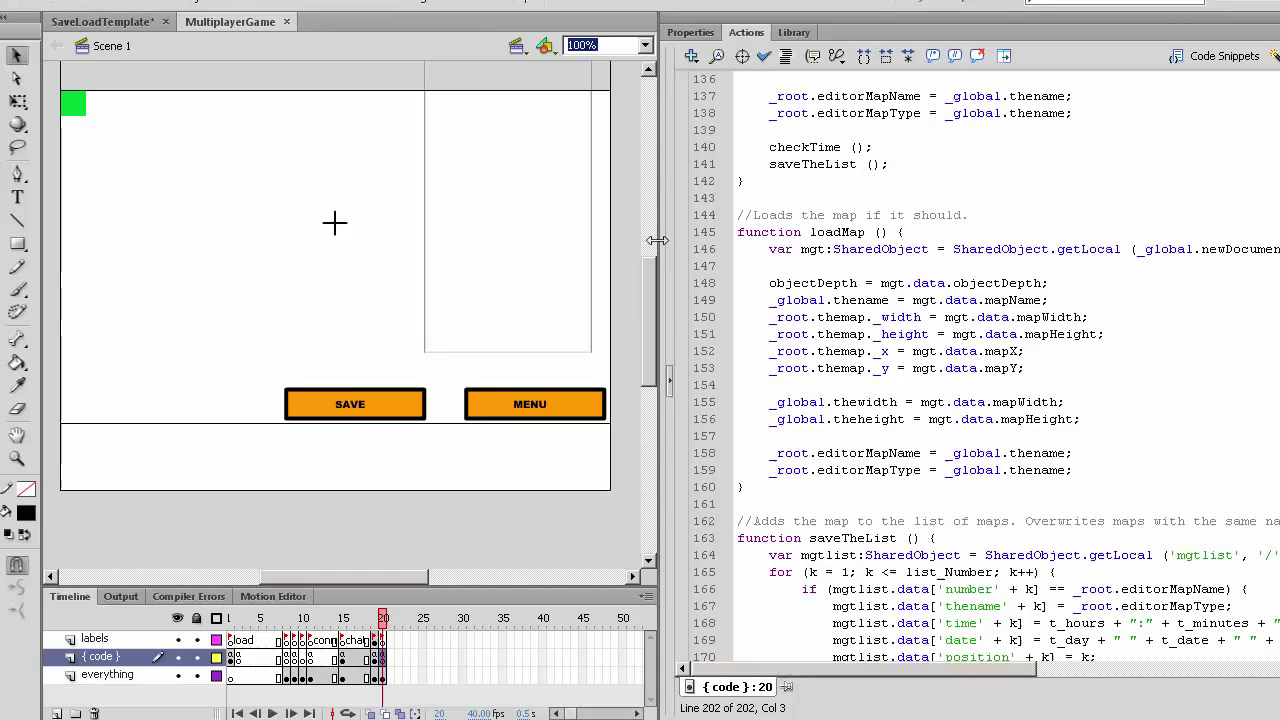
pyautogui.moveTo(663, 240); pyautogui.dragTo(300, 240)
pyautogui.click(510, 317)
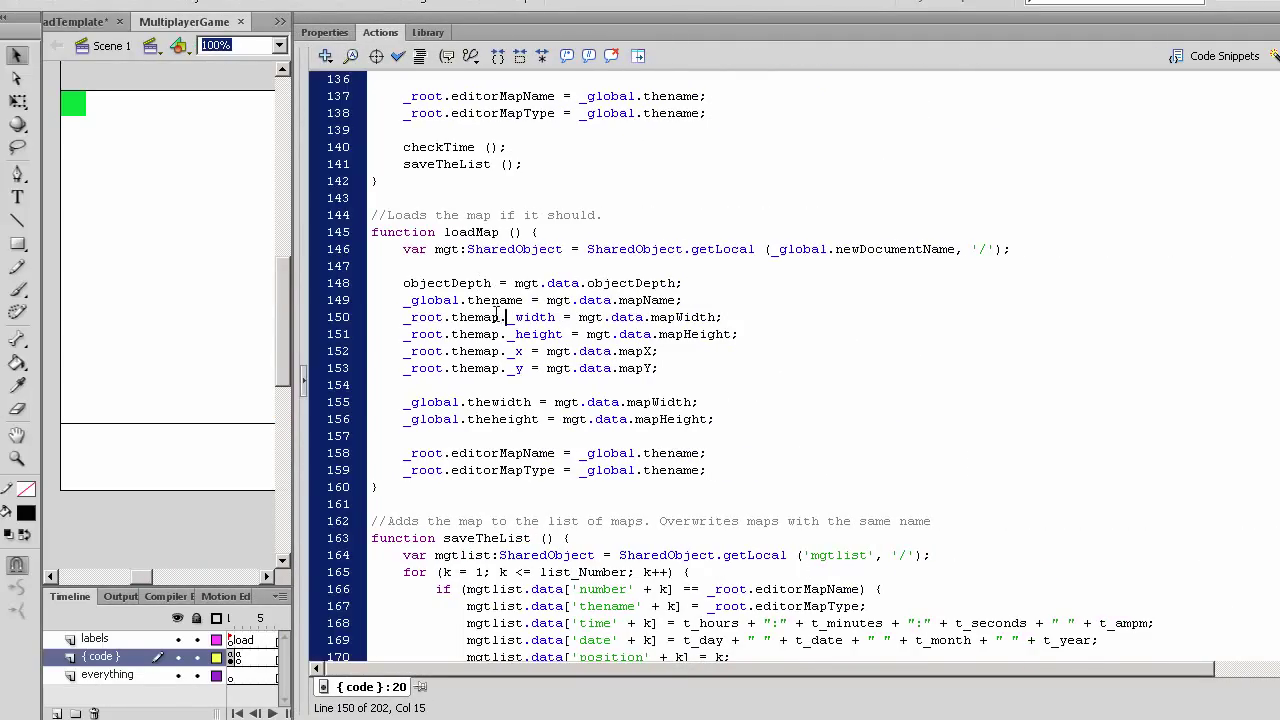
pyautogui.scroll(-5, 497, 310)
pyautogui.scroll(10, 497, 310)
pyautogui.scroll(10, 490, 300)
pyautogui.scroll(8, 487, 297)
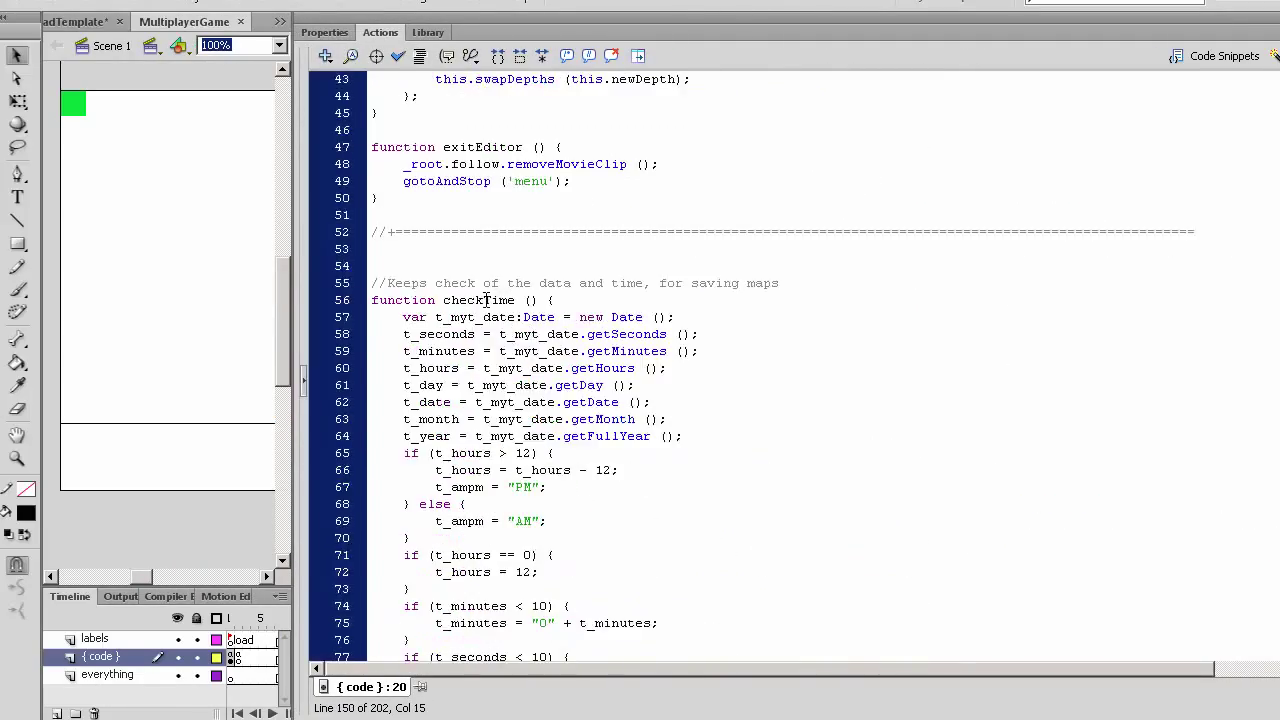
pyautogui.scroll(9, 487, 300)
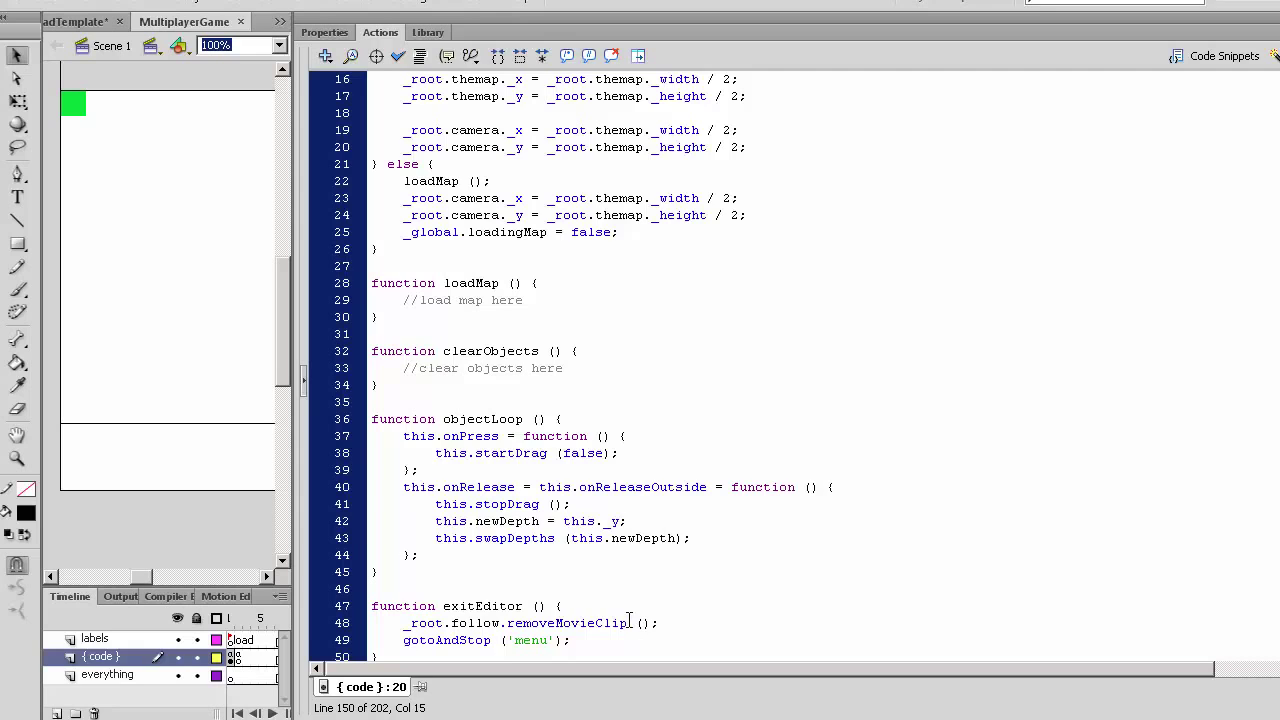
pyautogui.scroll(5, 640, 610)
pyautogui.scroll(-5, 628, 553)
pyautogui.scroll(5, 587, 537)
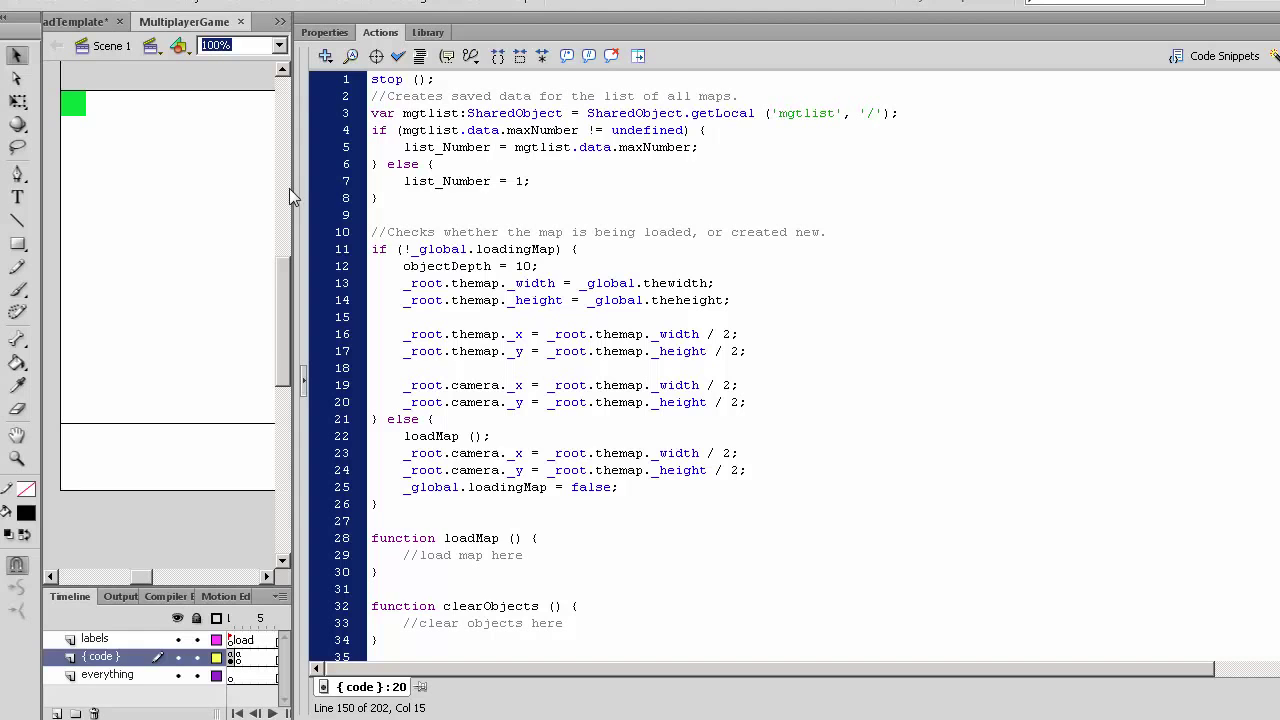
# Step: Rebalance the stage and script areas and review the objectLoop code
pyautogui.moveTo(292, 191); pyautogui.dragTo(558, 191)
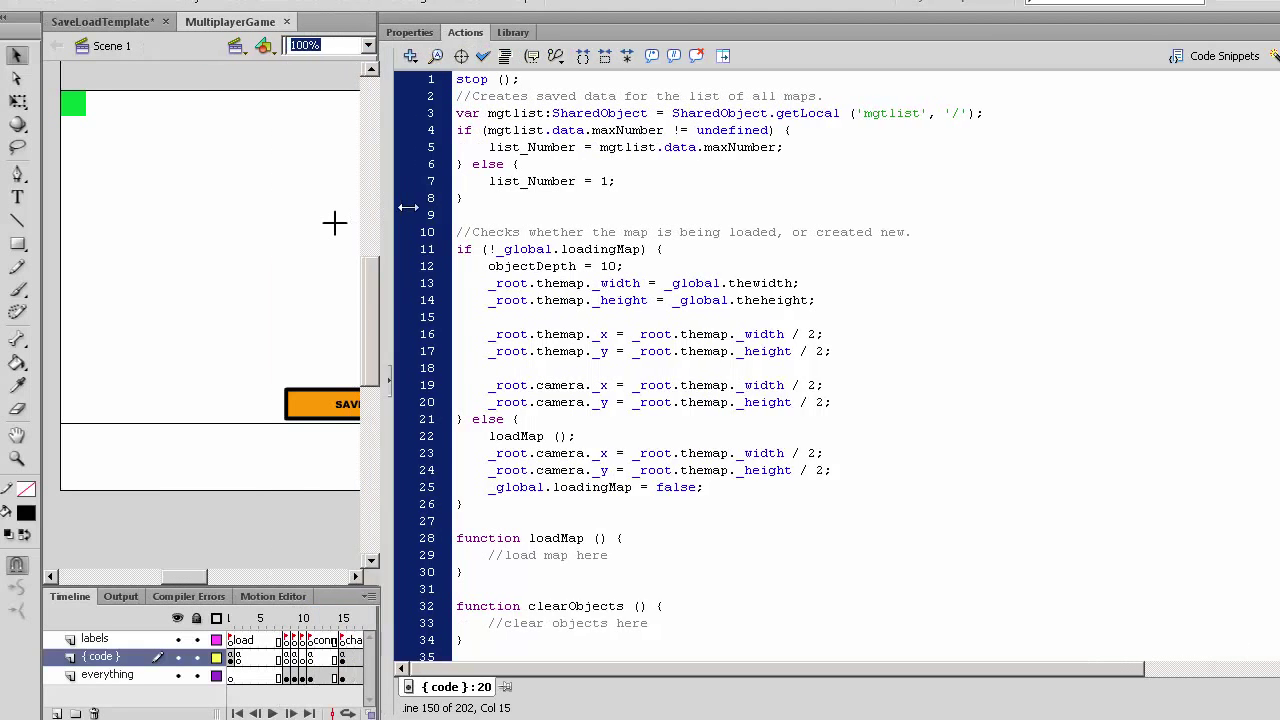
pyautogui.click(730, 318)
pyautogui.scroll(-5, 730, 318)
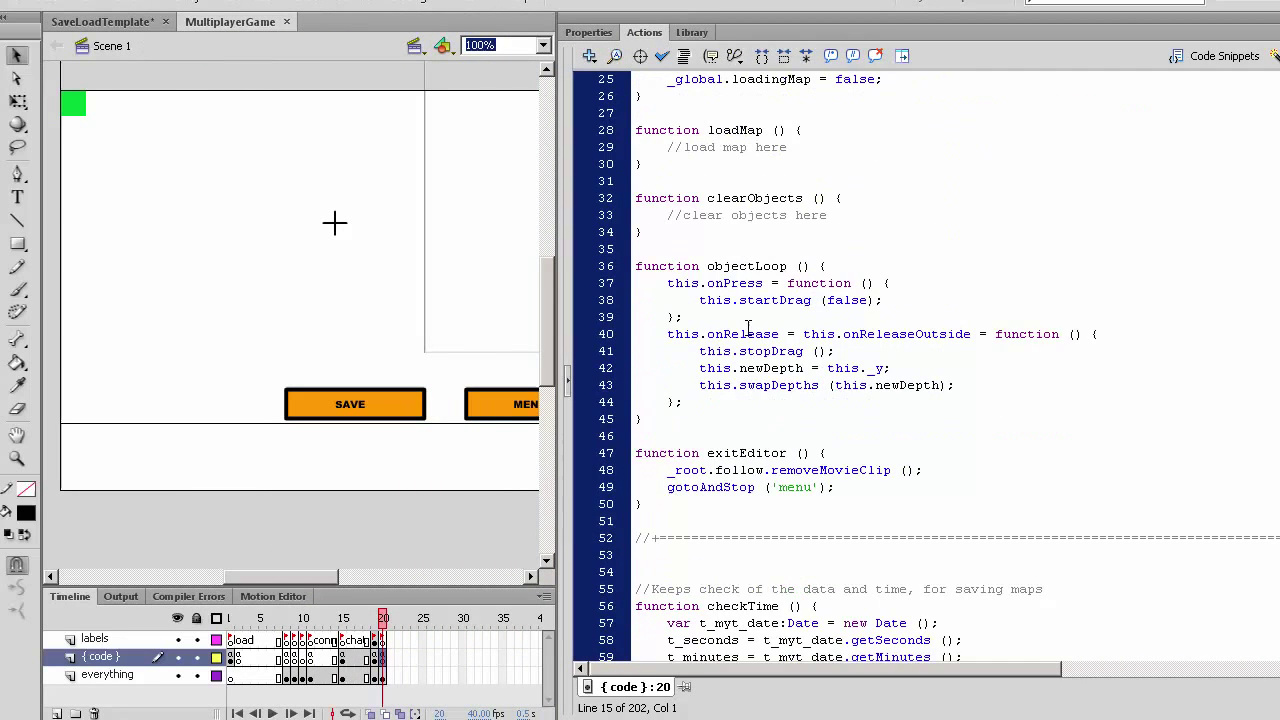
pyautogui.scroll(-5, 738, 332)
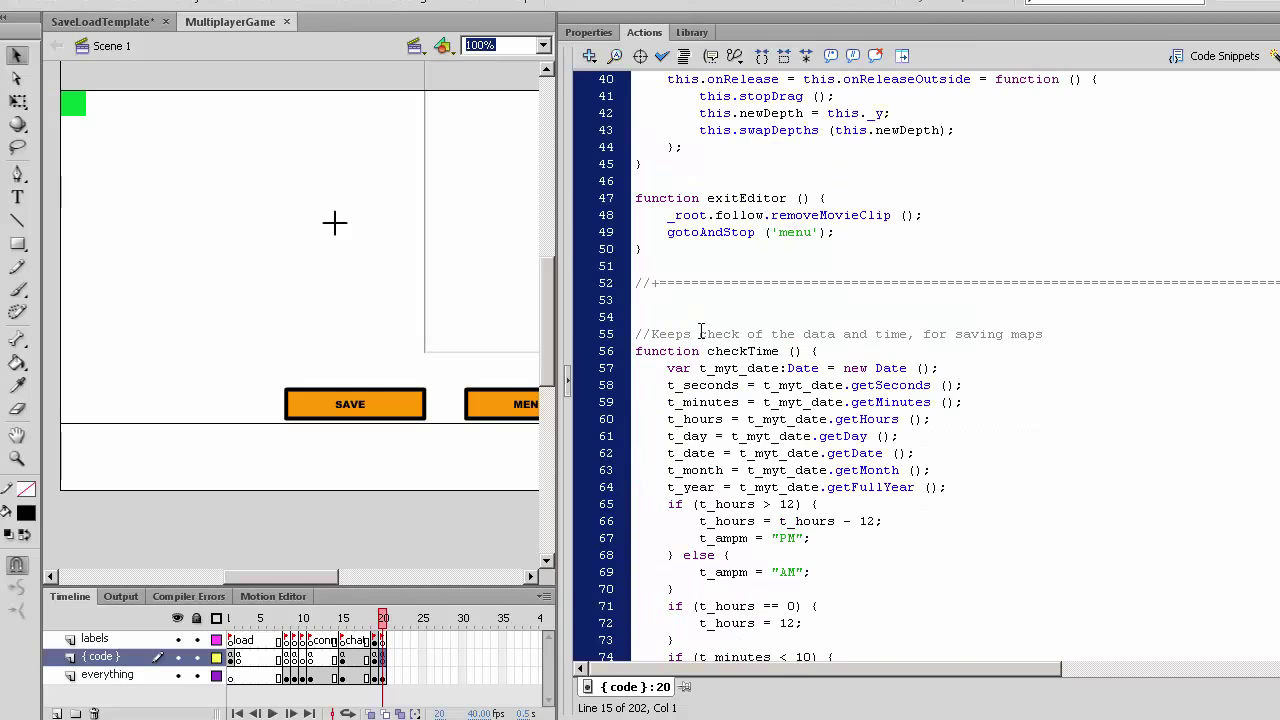
pyautogui.scroll(-5, 700, 330)
pyautogui.scroll(5, 700, 340)
pyautogui.scroll(3, 697, 352)
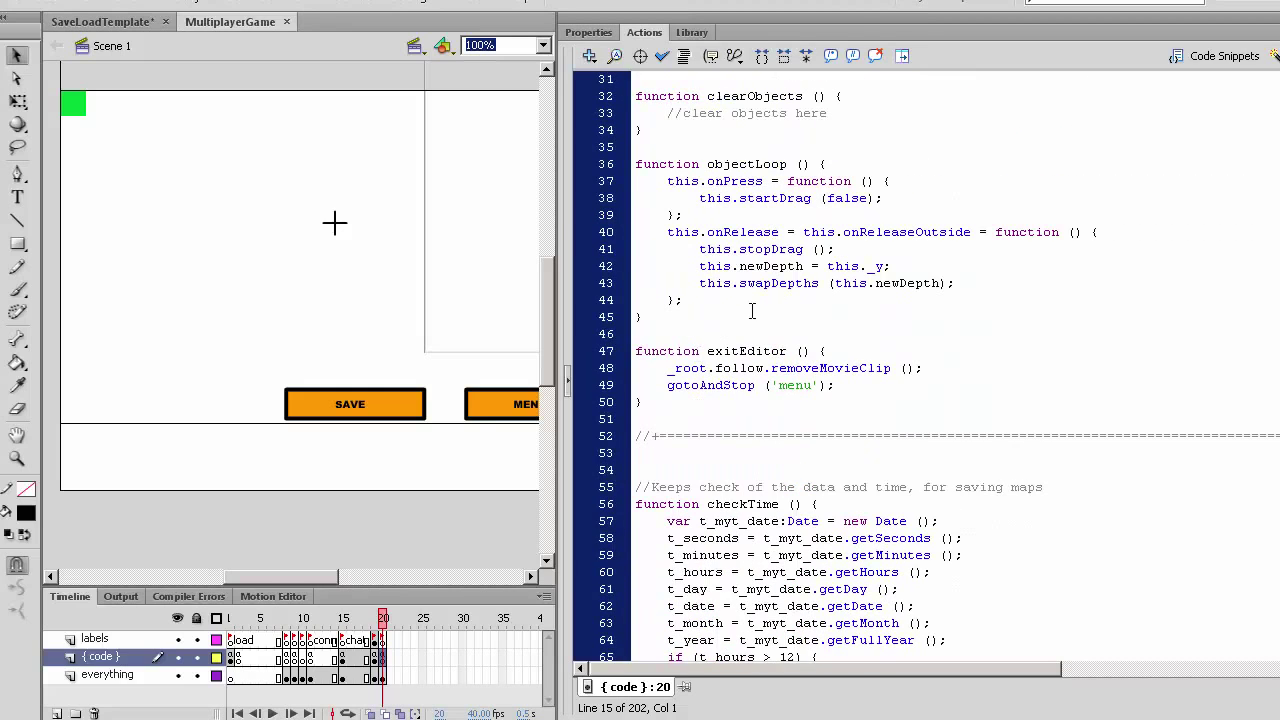
pyautogui.moveTo(558, 205)
pyautogui.mouseDown()
pyautogui.moveTo(466, 207)
pyautogui.moveTo(550, 210)
pyautogui.mouseUp()
pyautogui.click(720, 295)
pyautogui.scroll(5, 720, 295)
pyautogui.scroll(5, 720, 295)
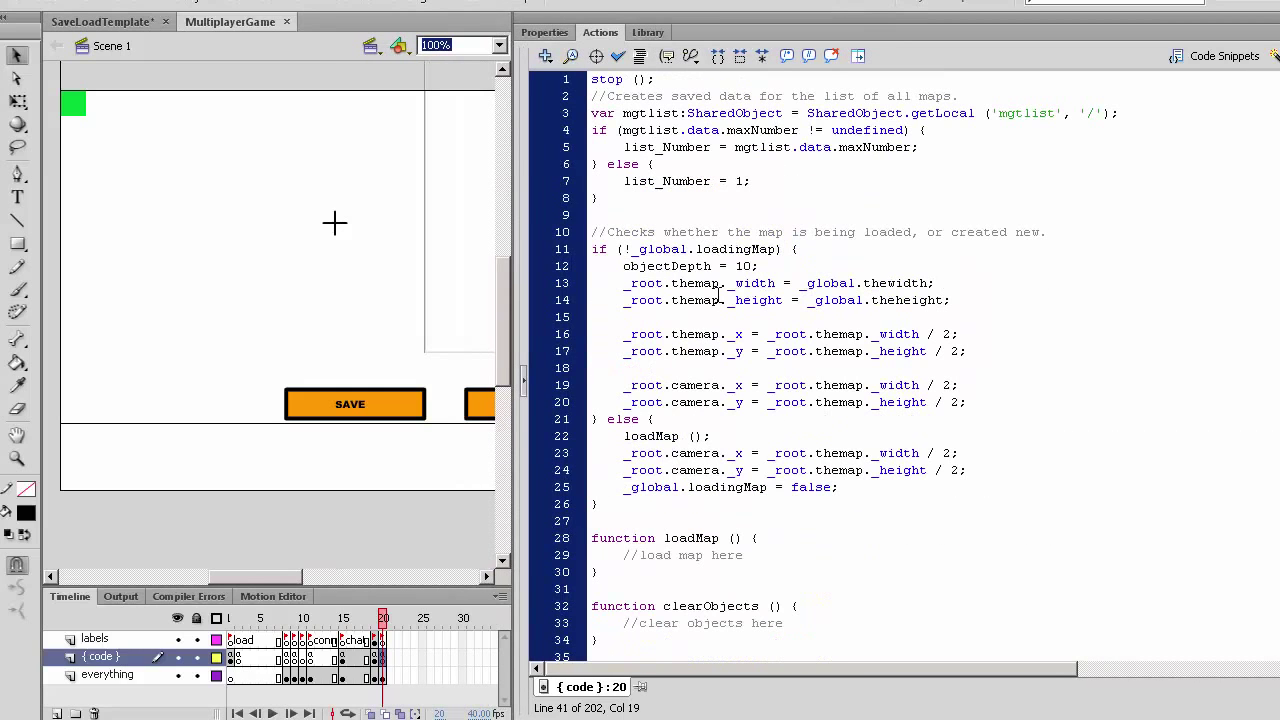
# Step: Glance at the Library, return to Actions and pin the frame 20 code script
pyautogui.click(648, 32)
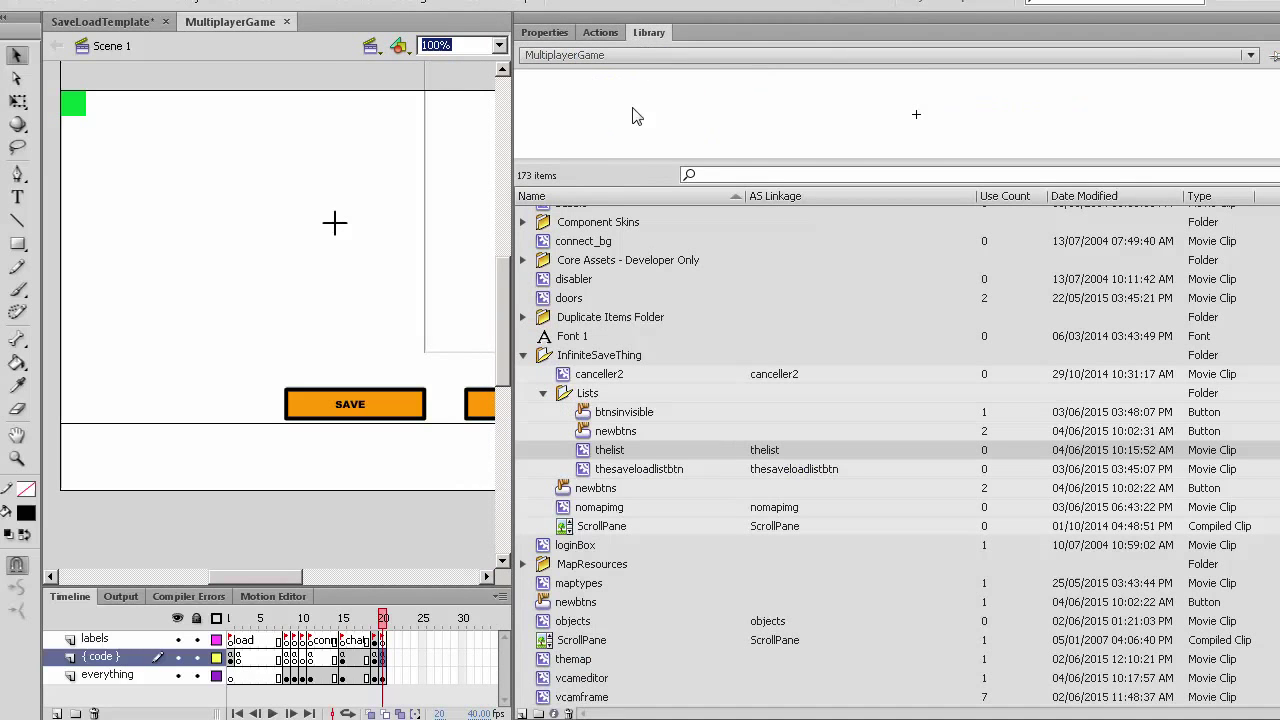
pyautogui.click(600, 32)
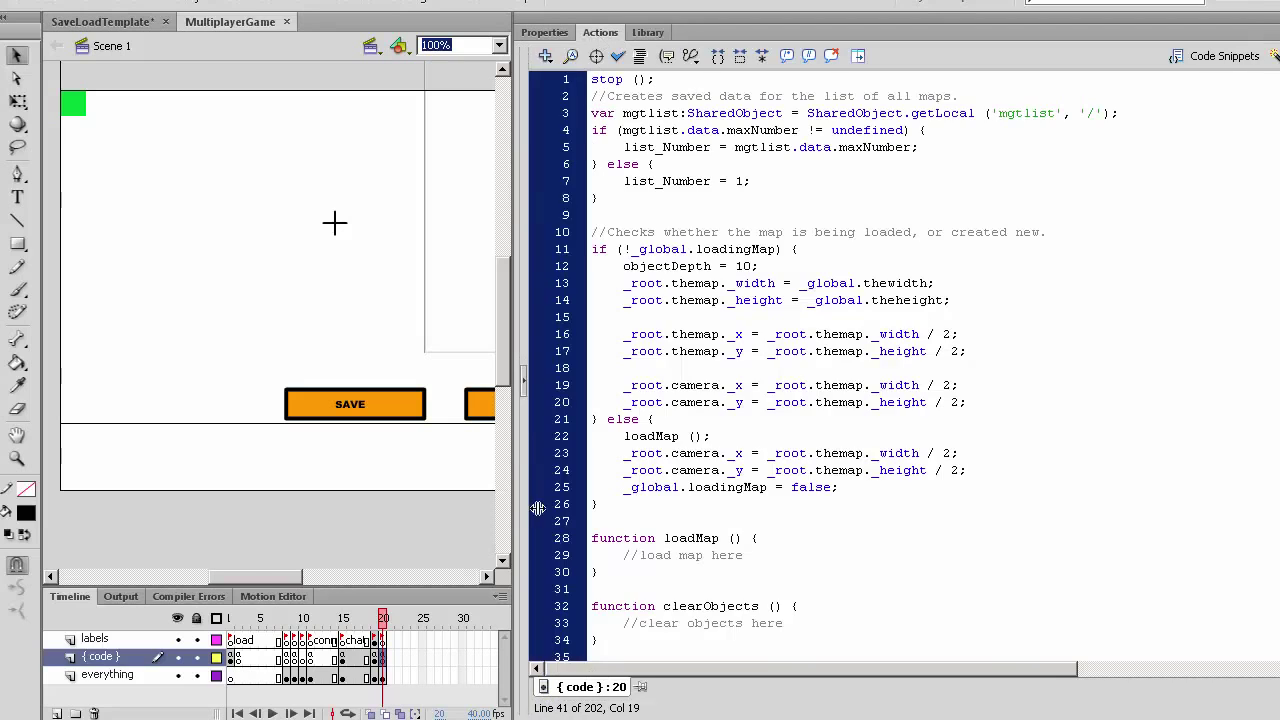
pyautogui.click(640, 687)
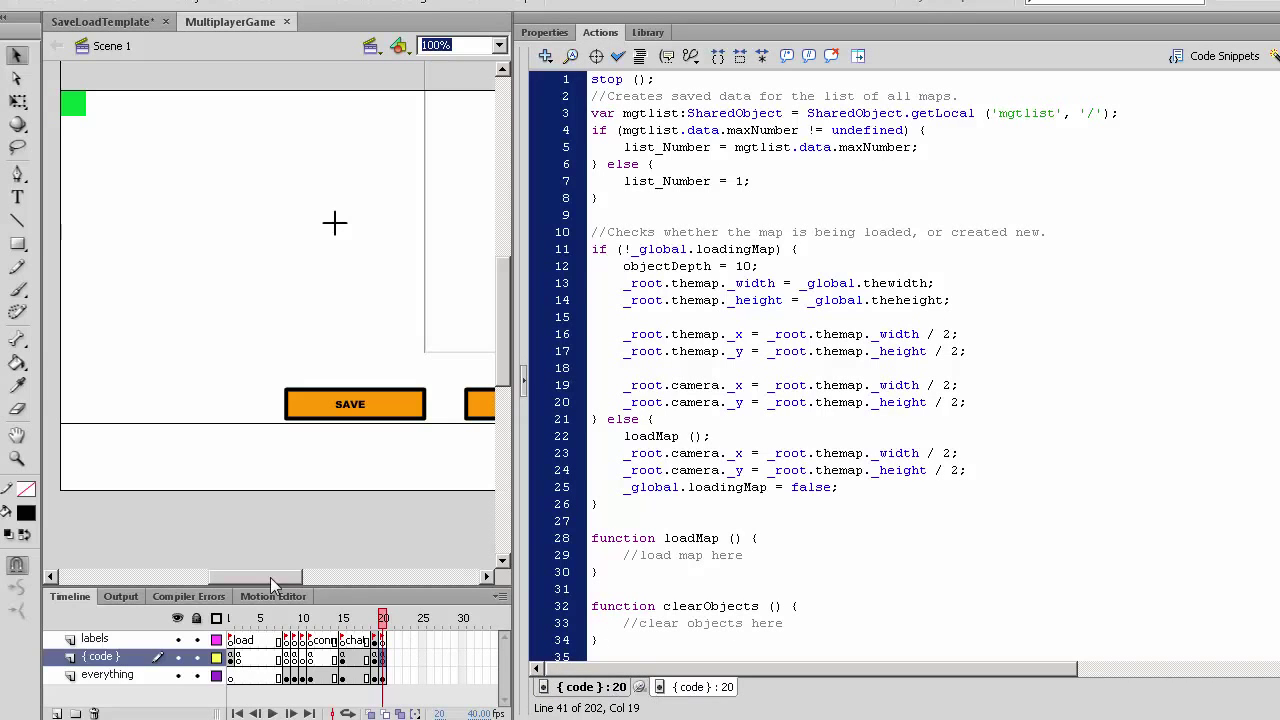
# Step: Browse frames 15 and 11, view frame 11's script and pin it as well
pyautogui.click(378, 640)
pyautogui.click(360, 640)
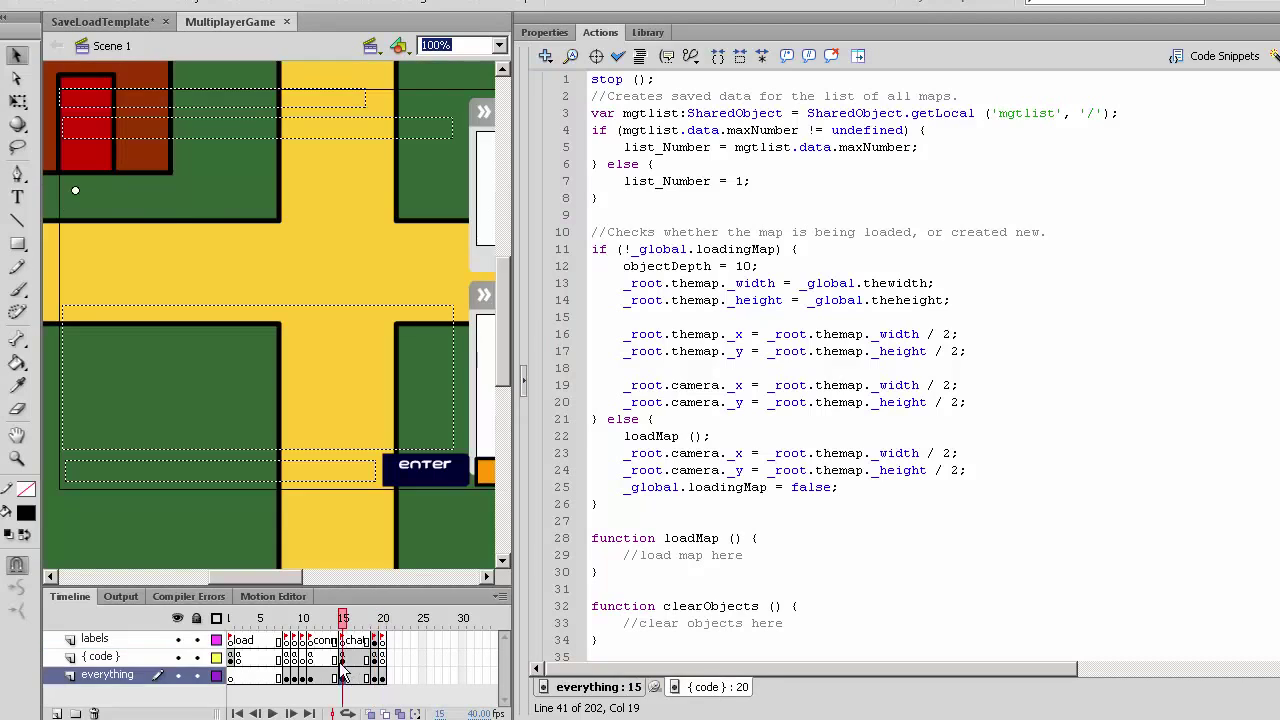
pyautogui.click(342, 676)
pyautogui.click(310, 658)
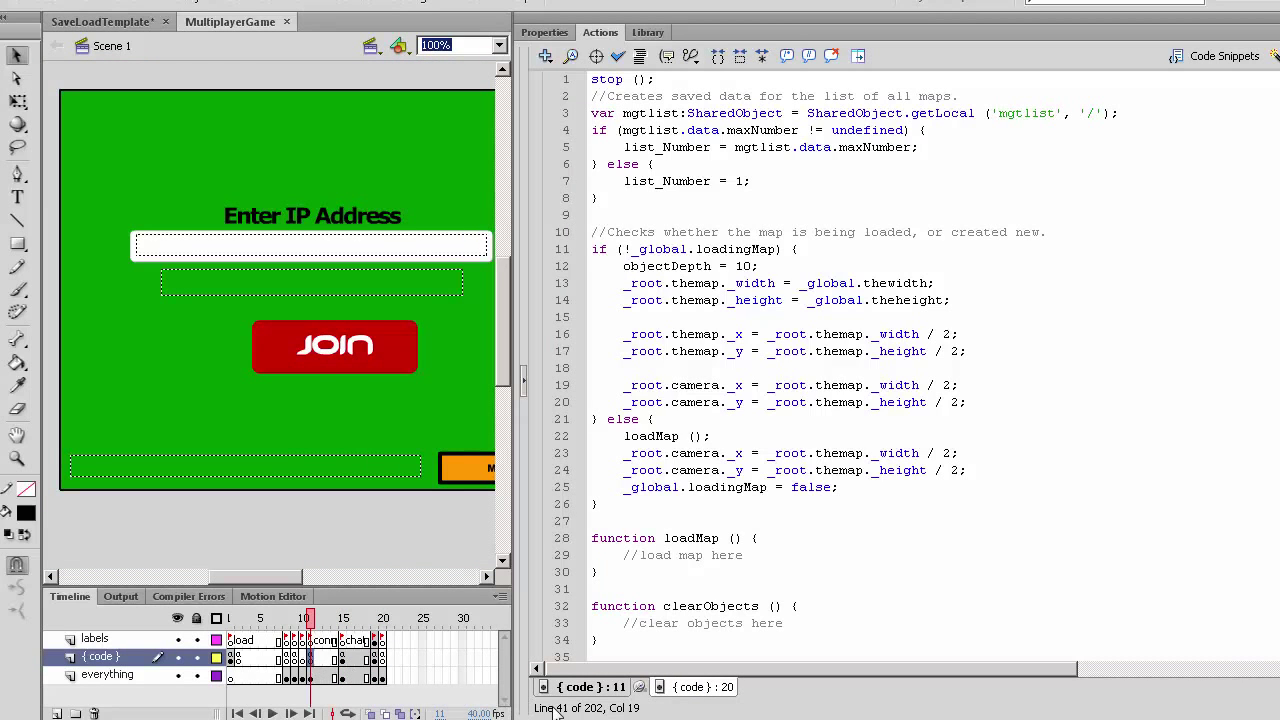
pyautogui.click(585, 687)
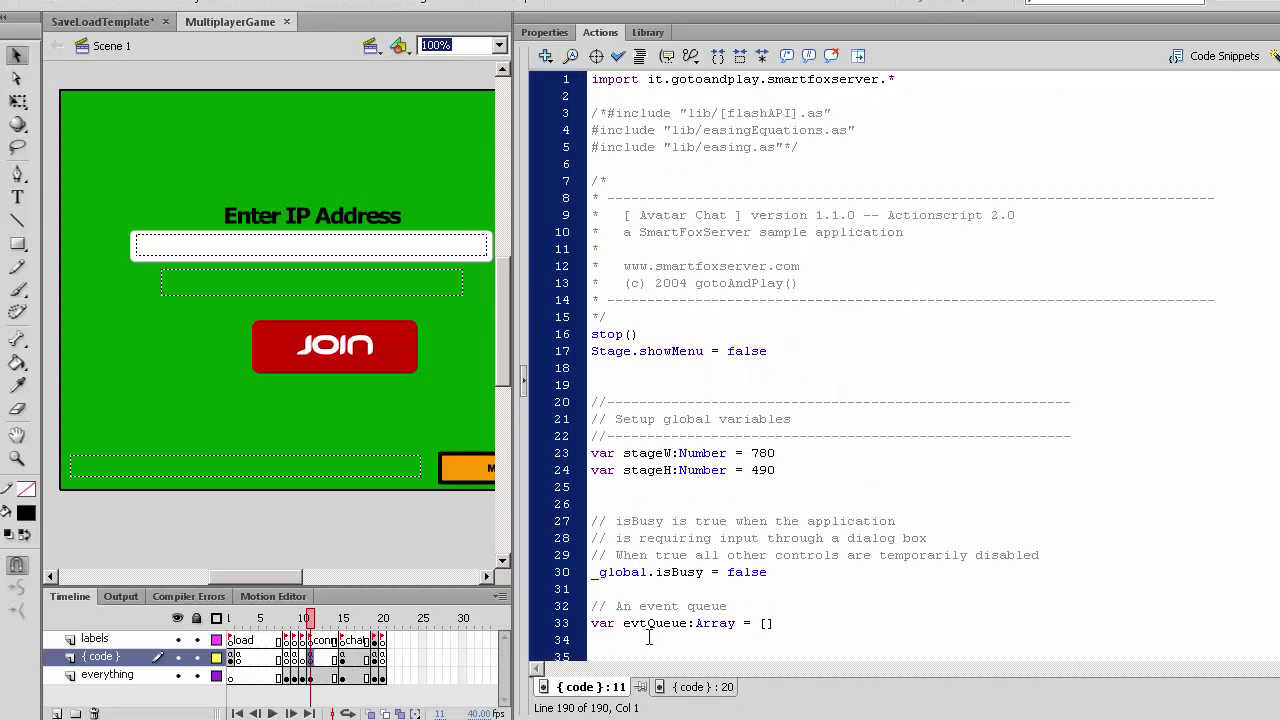
pyautogui.click(640, 688)
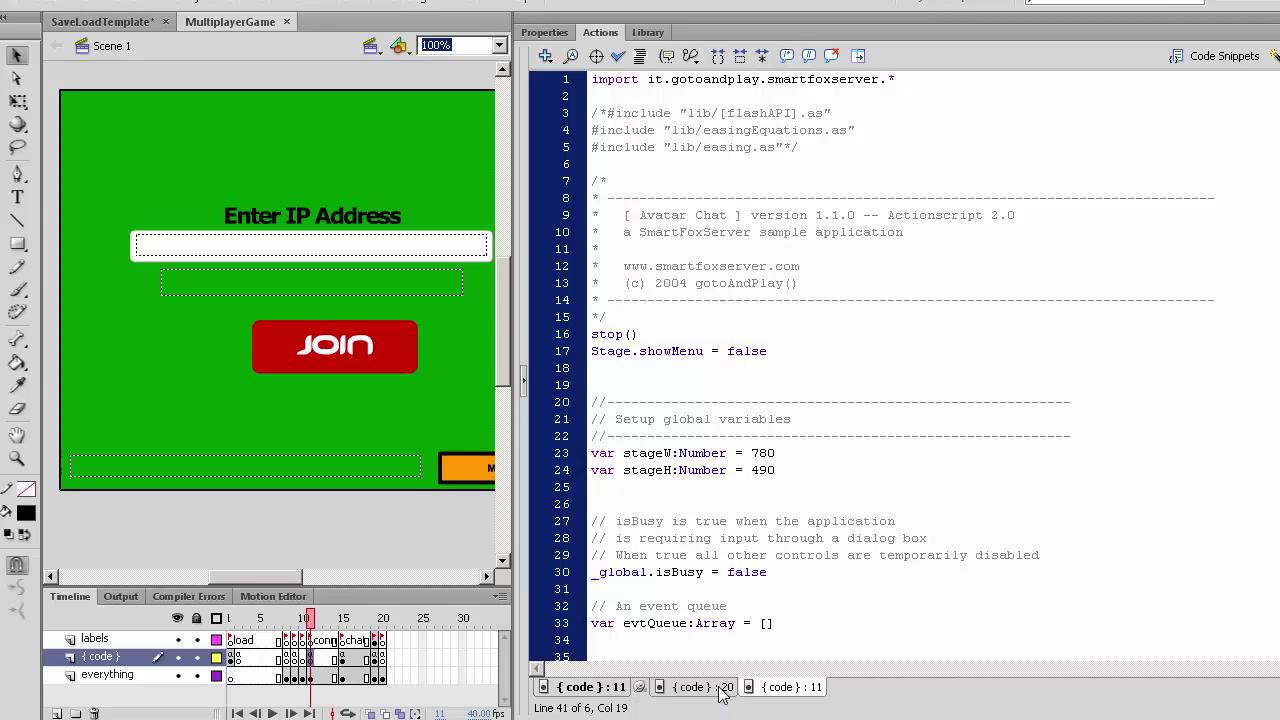
# Step: Switch between the pinned scripts, close the frame 11 pin and return to frame 20
pyautogui.click(705, 687)
pyautogui.click(785, 687)
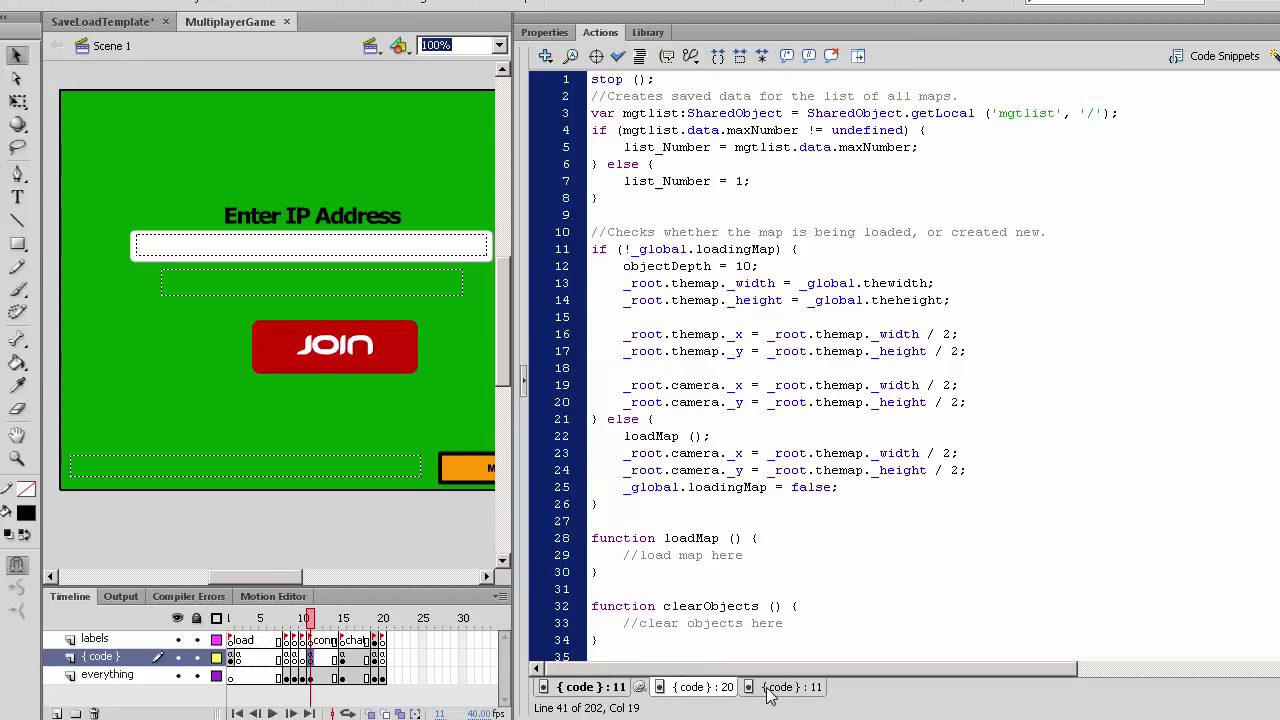
pyautogui.click(700, 687)
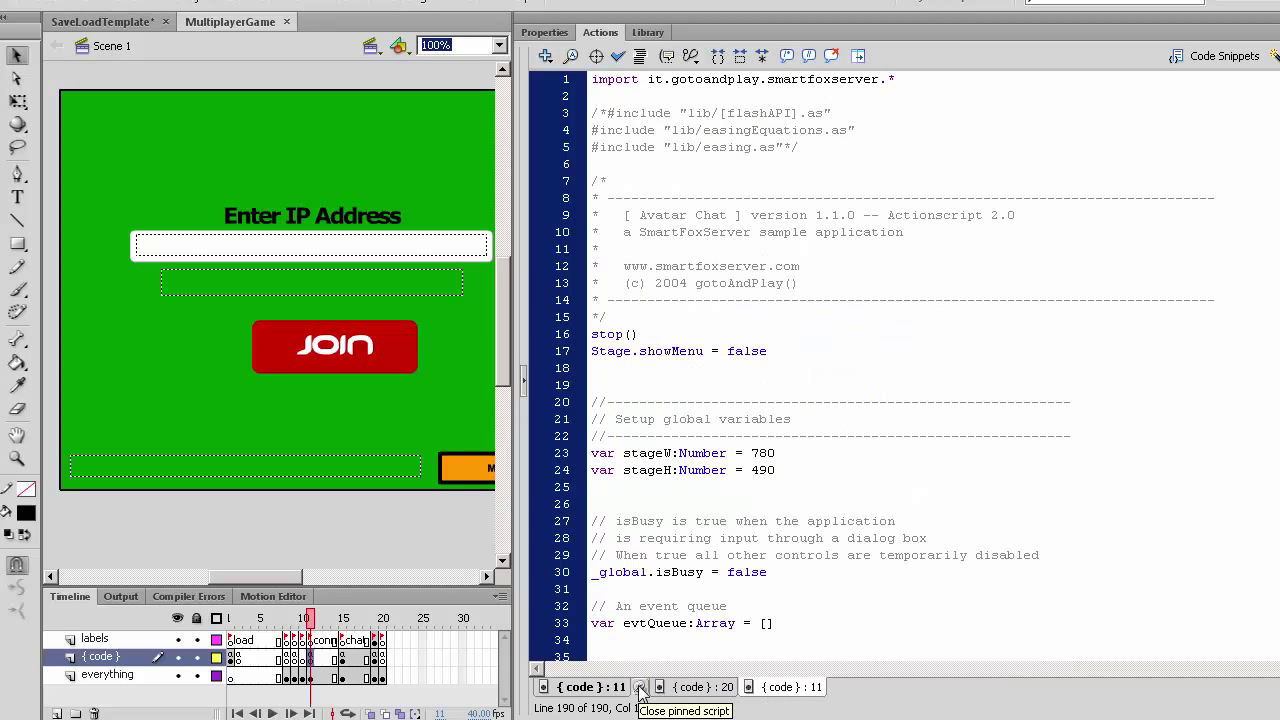
pyautogui.click(640, 688)
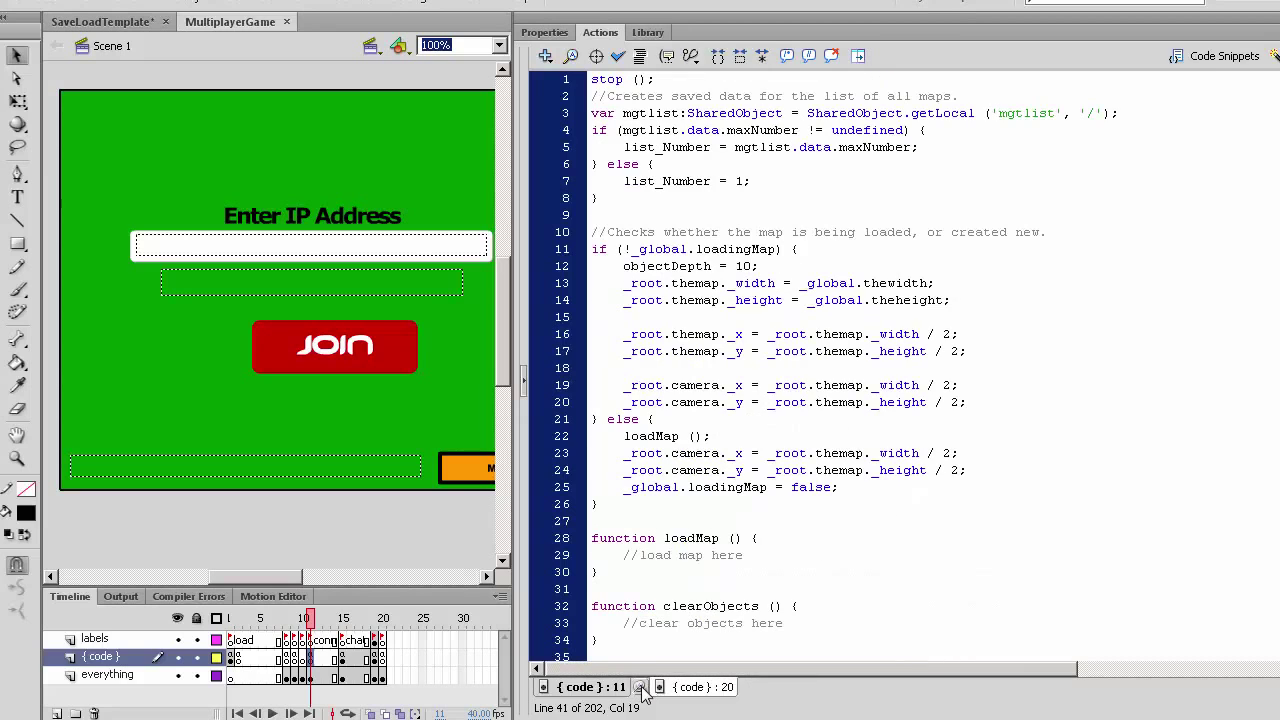
pyautogui.click(726, 487)
pyautogui.scroll(-3, 726, 487)
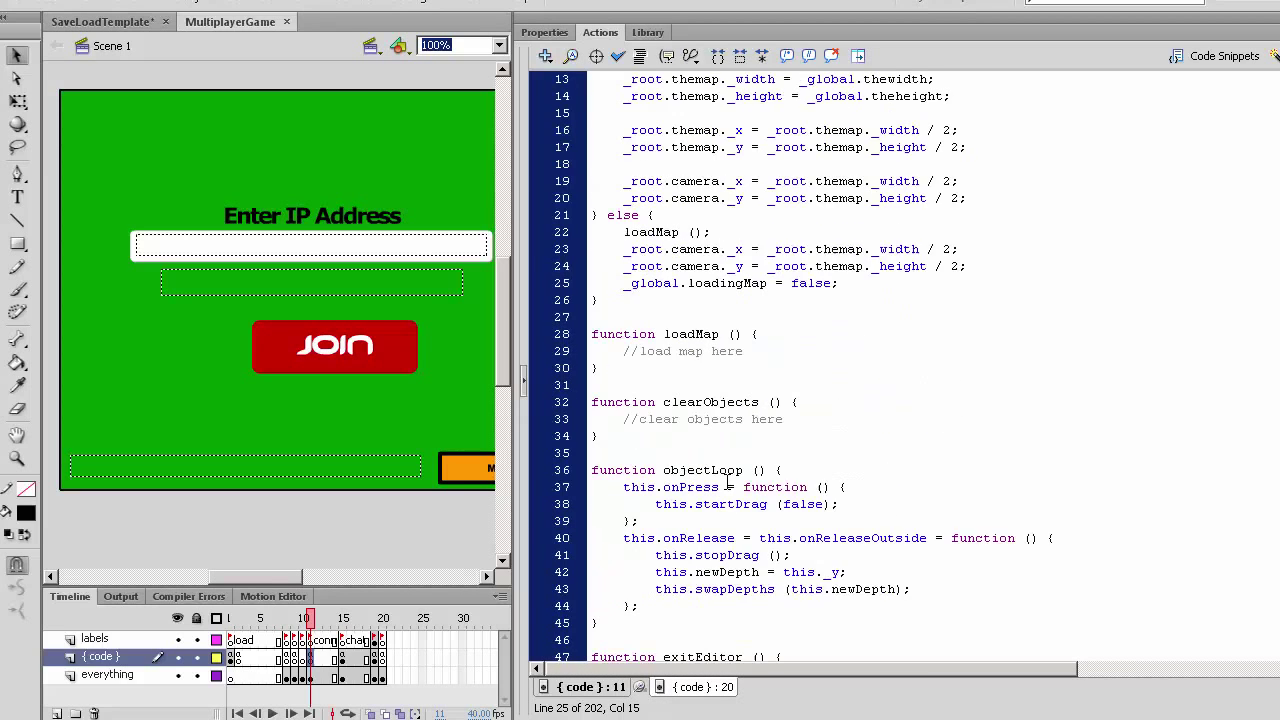
pyautogui.scroll(3, 726, 487)
pyautogui.click(378, 658)
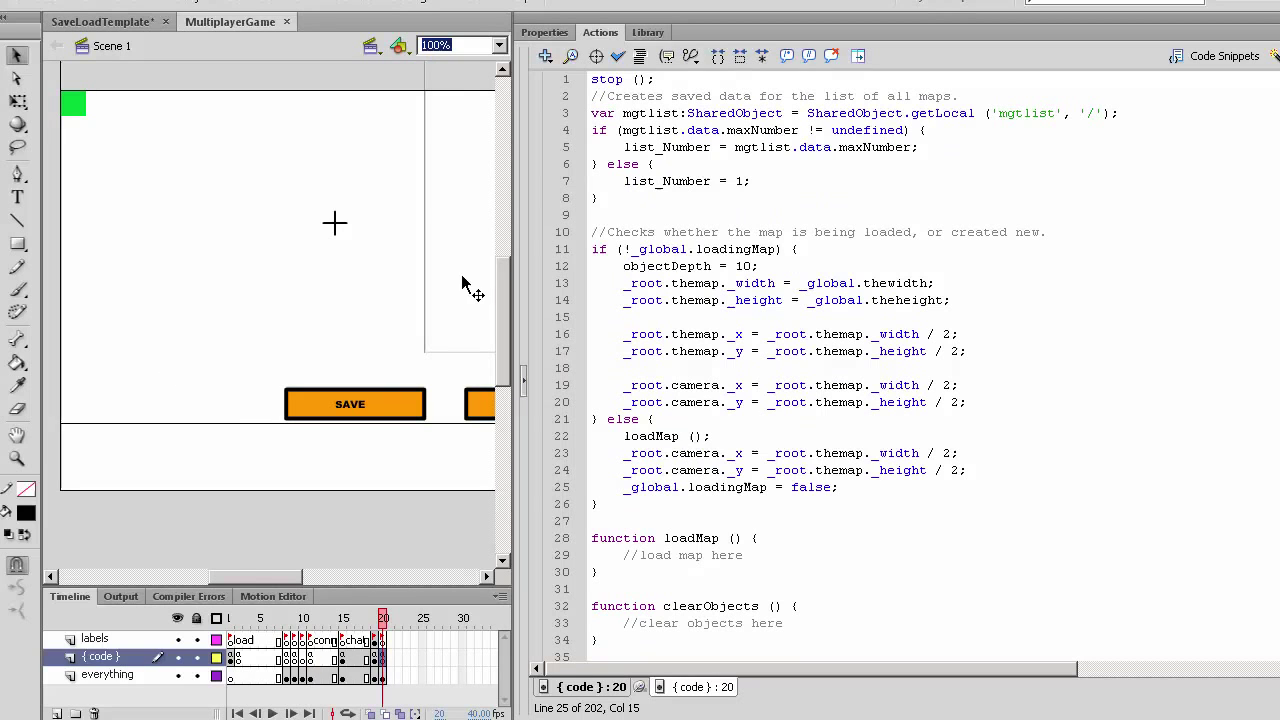
# Step: Browse the Library's MapResources folder and preview the maptypes symbol
pyautogui.moveTo(516, 240); pyautogui.dragTo(596, 240)
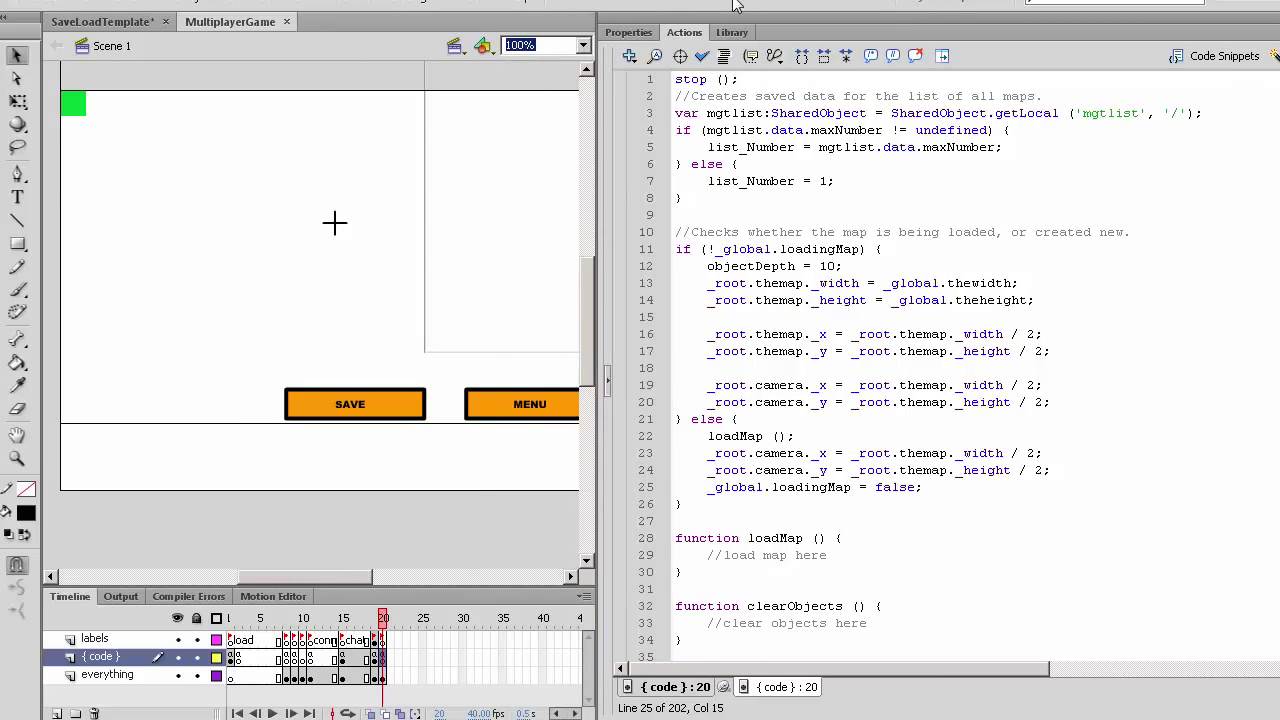
pyautogui.click(732, 32)
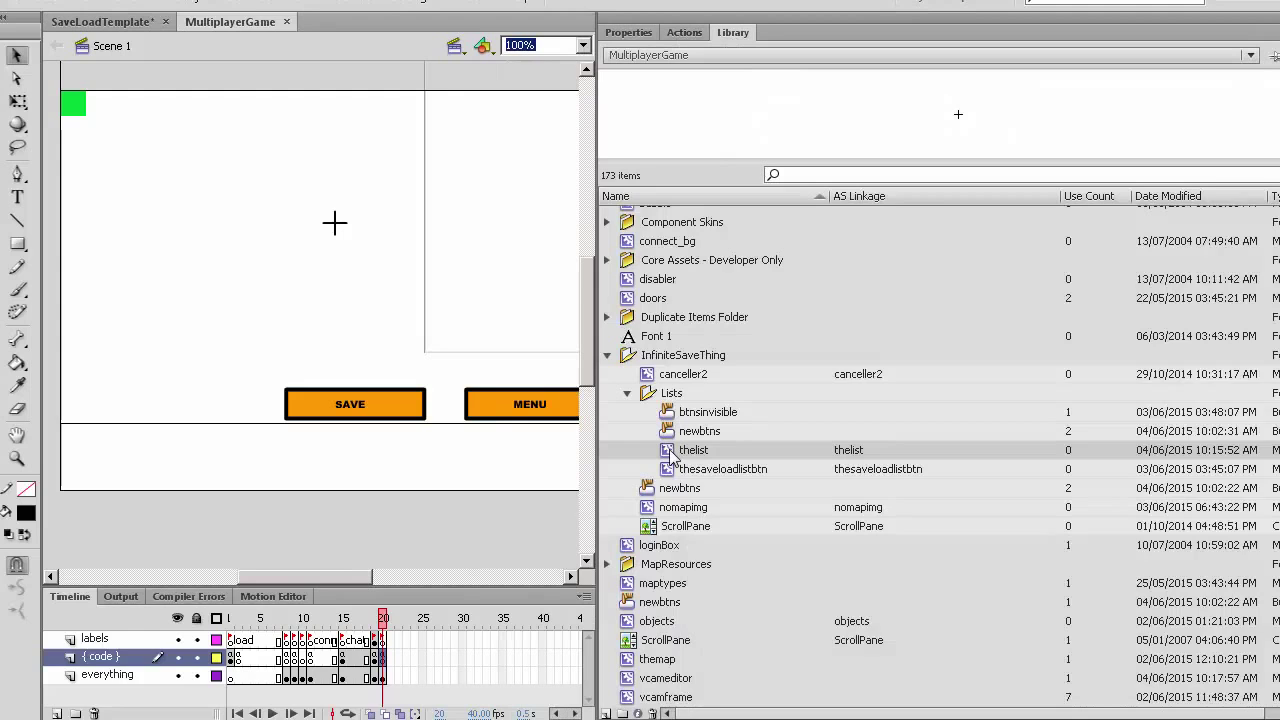
pyautogui.scroll(-1, 660, 480)
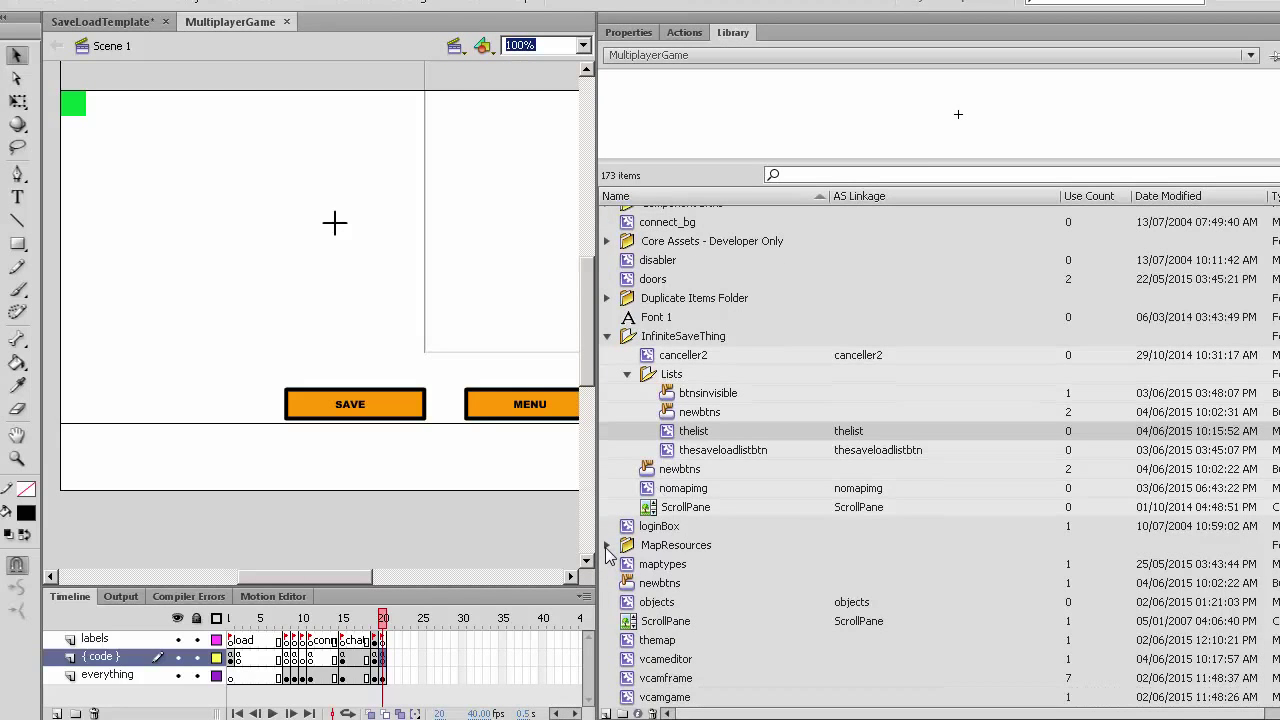
pyautogui.click(607, 545)
pyautogui.scroll(-3, 611, 563)
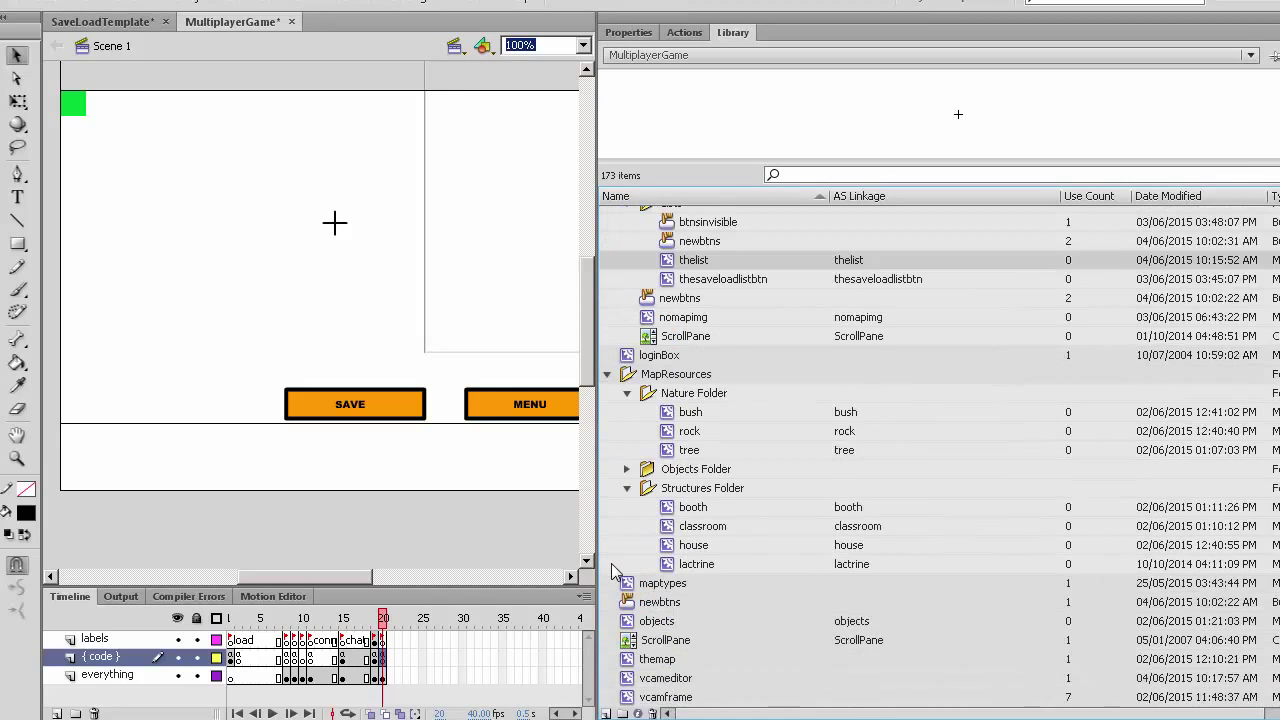
pyautogui.click(606, 374)
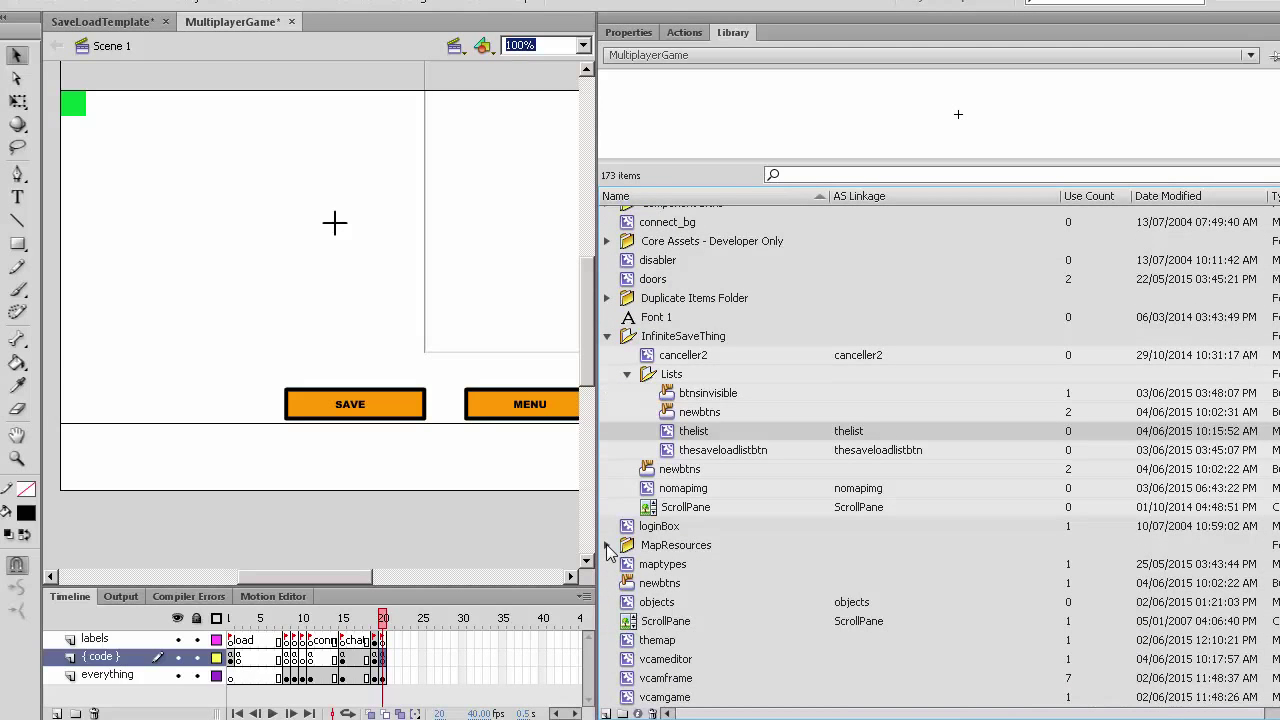
pyautogui.click(607, 545)
pyautogui.scroll(-3, 610, 550)
pyautogui.click(628, 566)
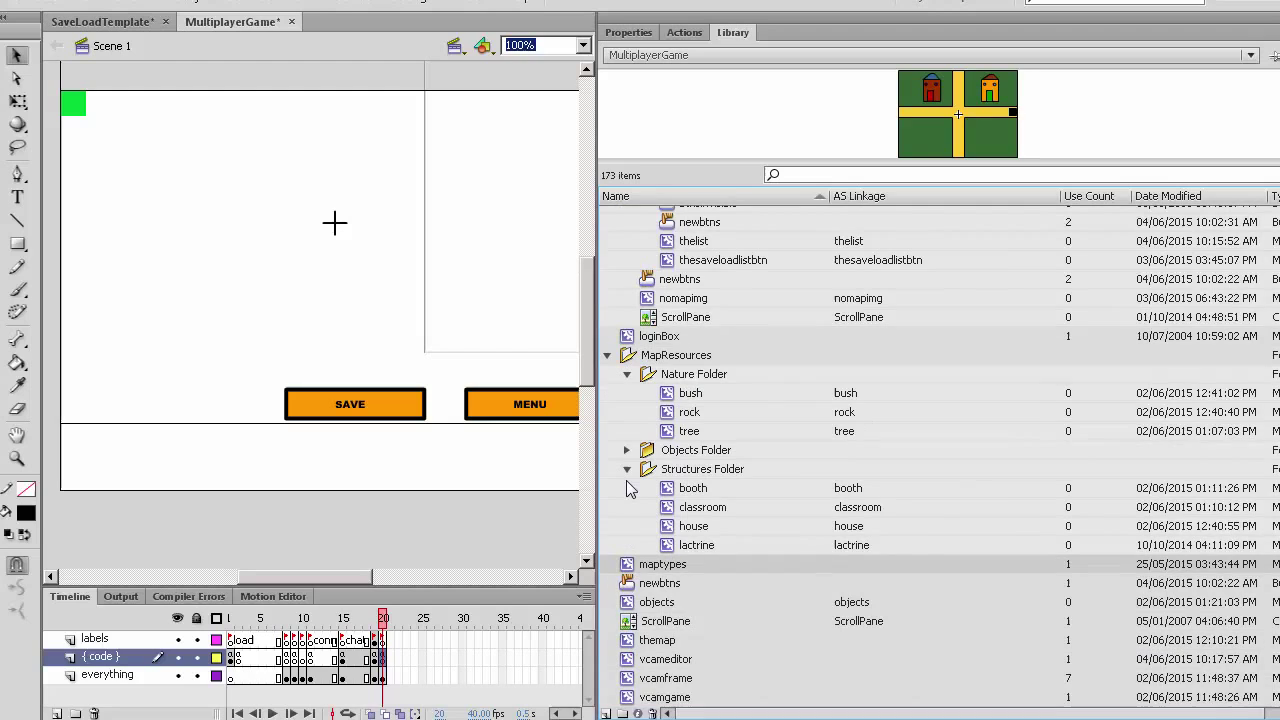
pyautogui.click(615, 370)
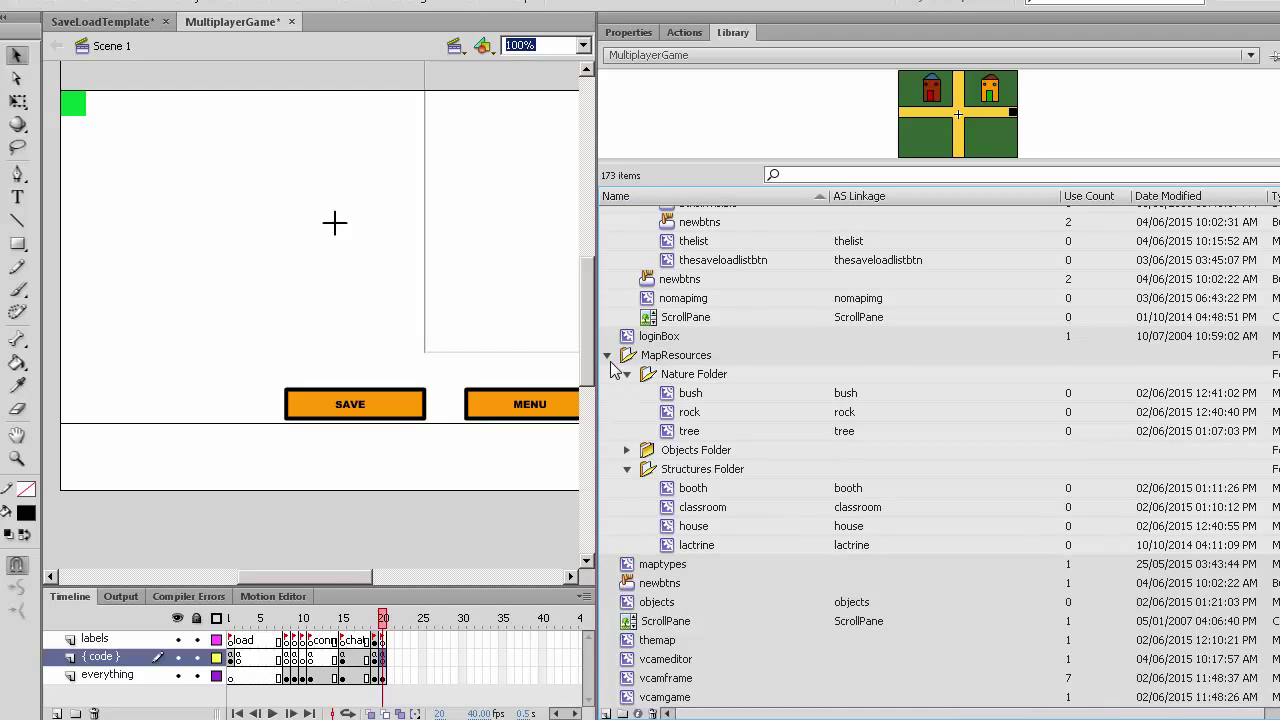
pyautogui.click(608, 356)
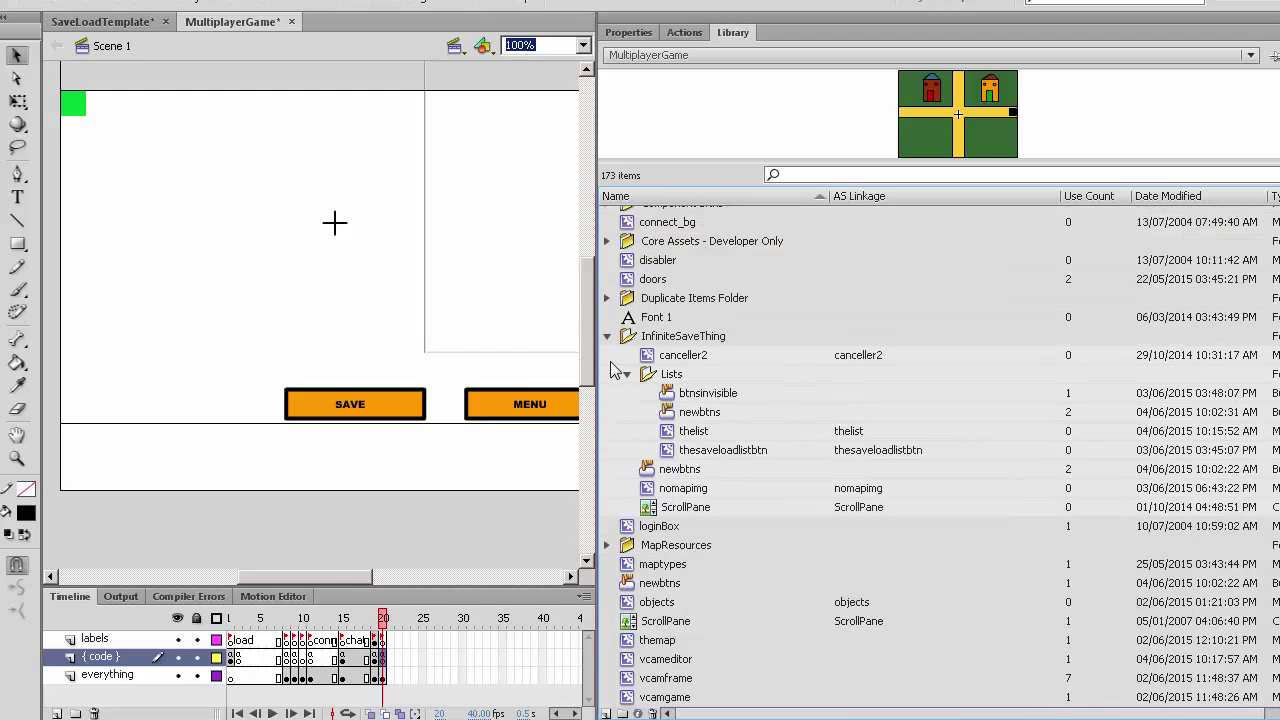
# Step: Open the objects symbol for editing and go inside the Bush button's group
pyautogui.click(637, 605)
pyautogui.doubleClick(630, 602)
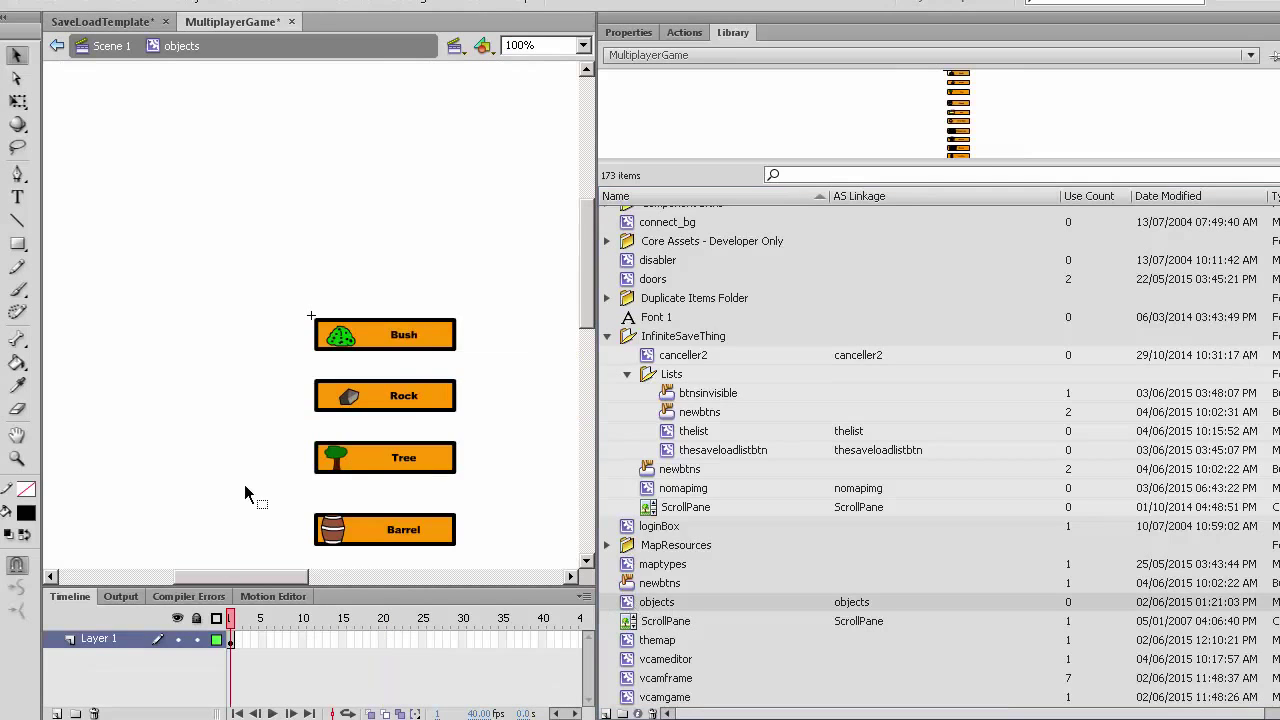
pyautogui.moveTo(587, 253); pyautogui.dragTo(586, 320)
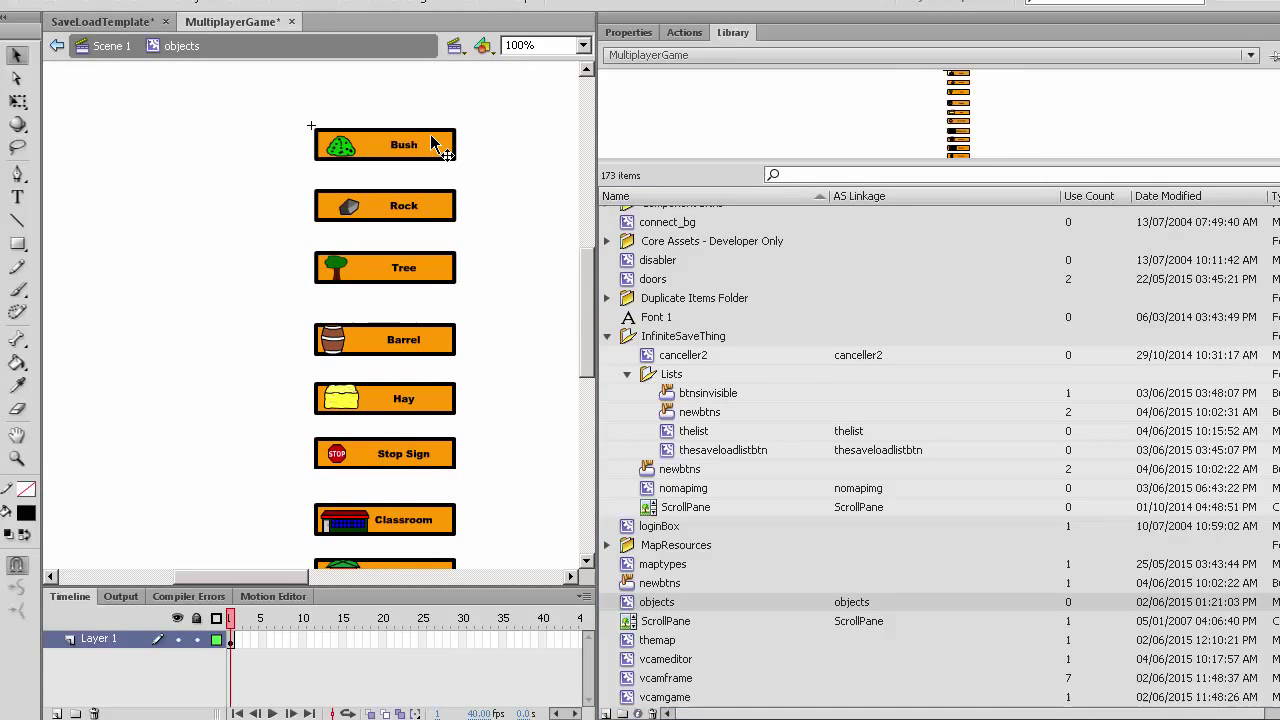
pyautogui.doubleClick(435, 145)
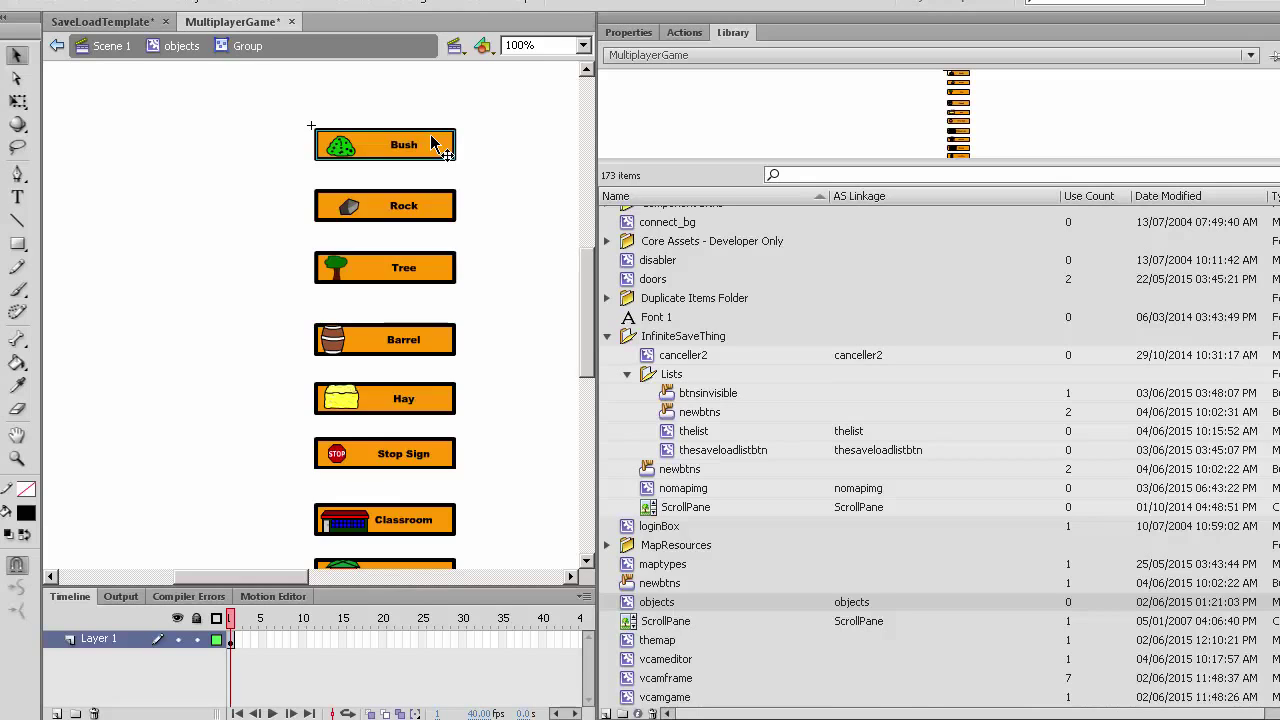
pyautogui.click(628, 33)
# Step: Show the Bush button's on(release) attachMovie script in a widened Actions panel
pyautogui.click(684, 33)
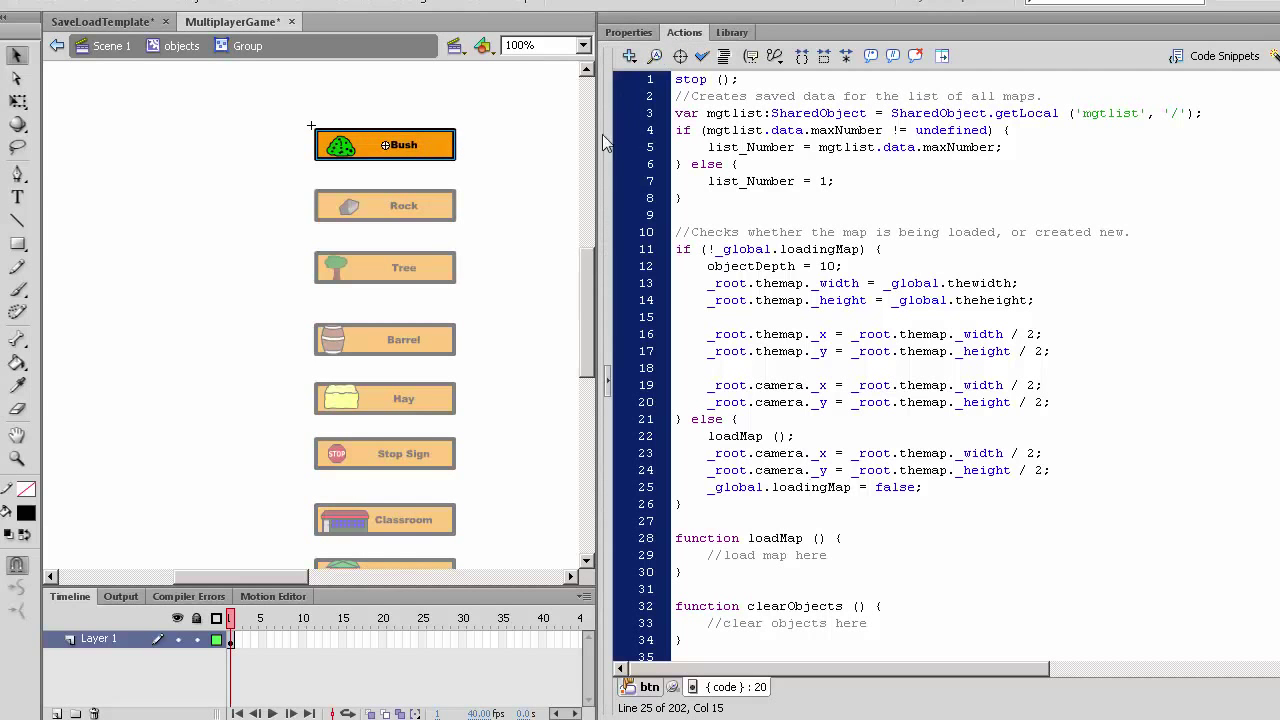
pyautogui.moveTo(599, 138); pyautogui.dragTo(526, 158)
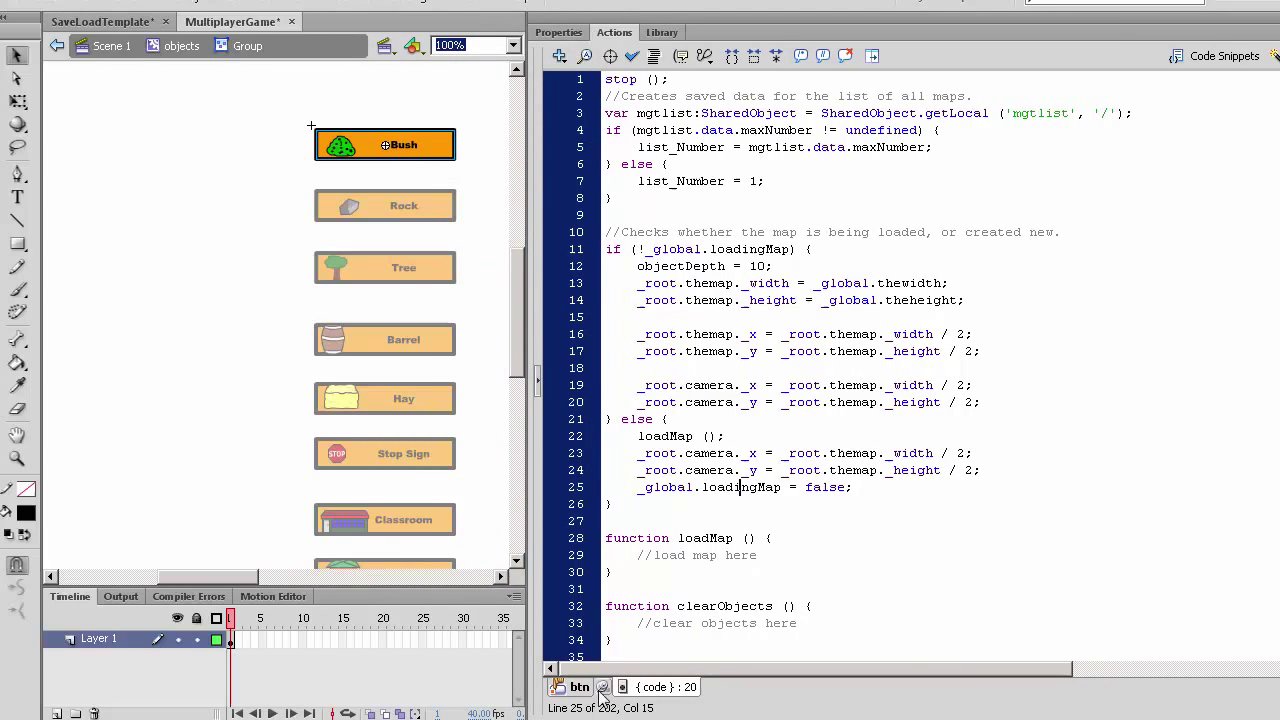
pyautogui.click(580, 687)
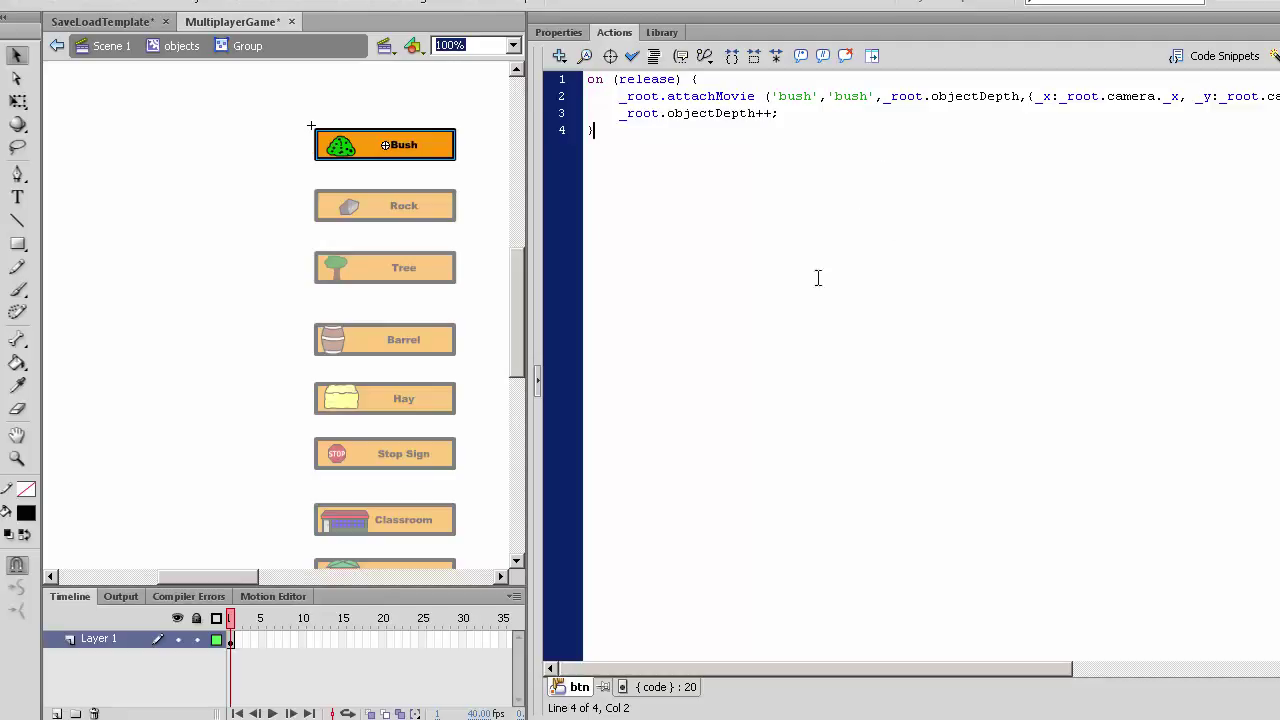
pyautogui.moveTo(920, 669); pyautogui.dragTo(972, 661)
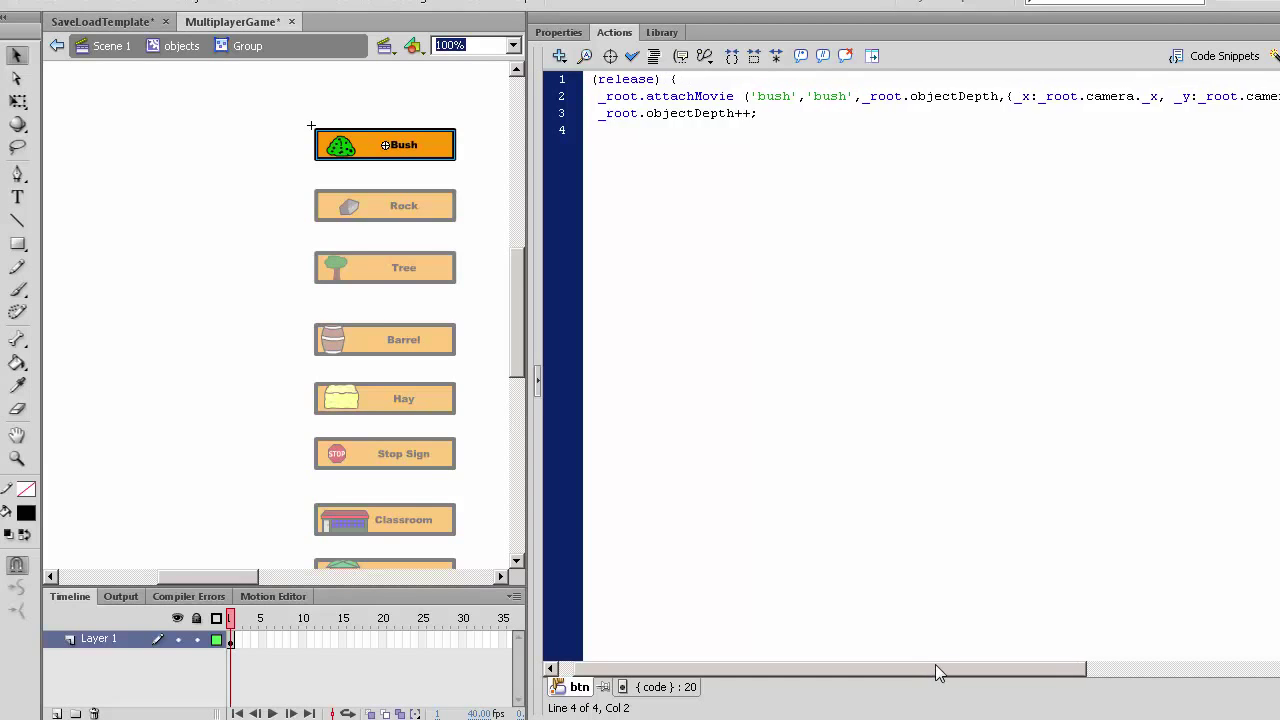
pyautogui.moveTo(1010, 668); pyautogui.dragTo(900, 668)
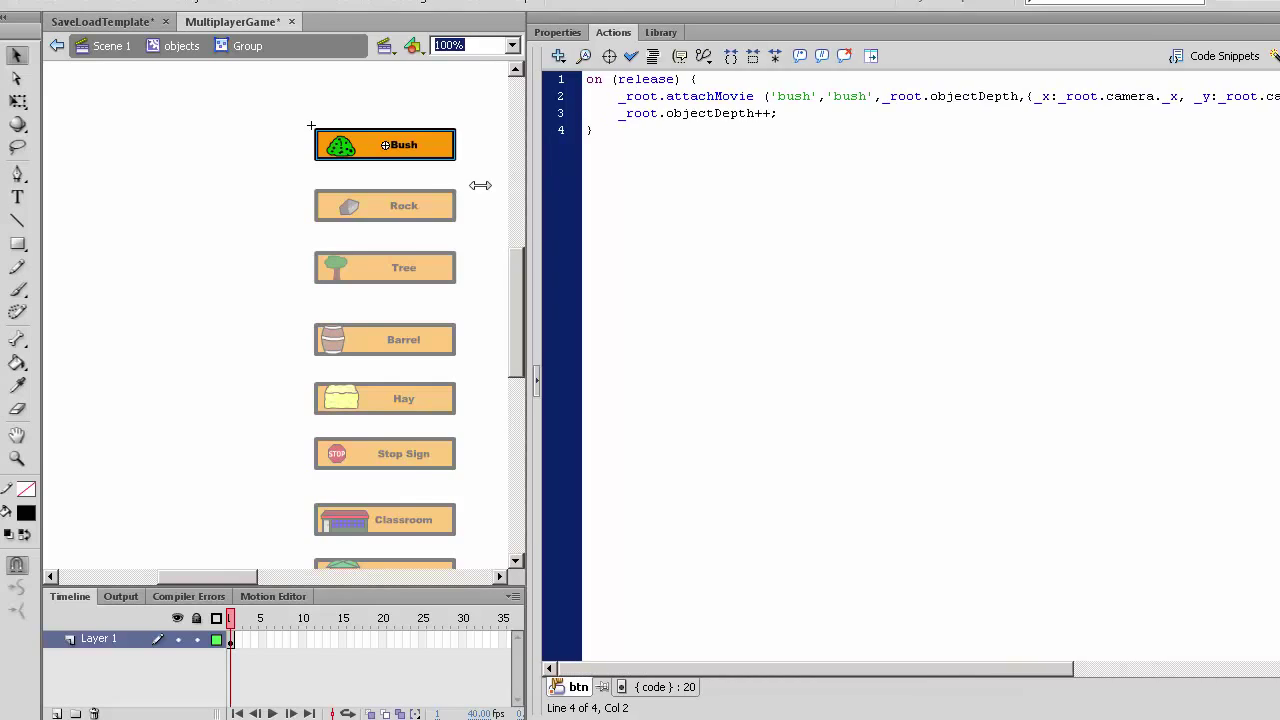
# Step: Append + _root.objectDepth to the second 'bush' argument of attachMovie
pyautogui.moveTo(525, 178); pyautogui.dragTo(412, 185)
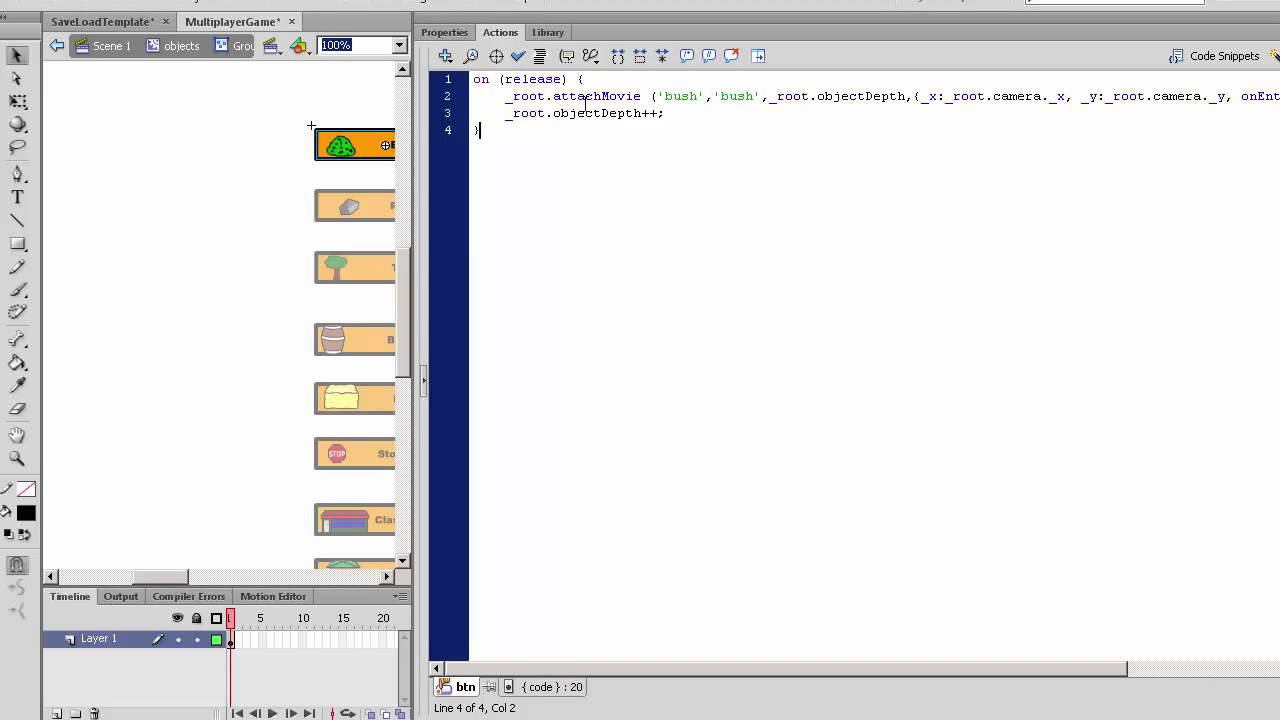
pyautogui.click(672, 96)
pyautogui.click(740, 98)
pyautogui.write('+ ')
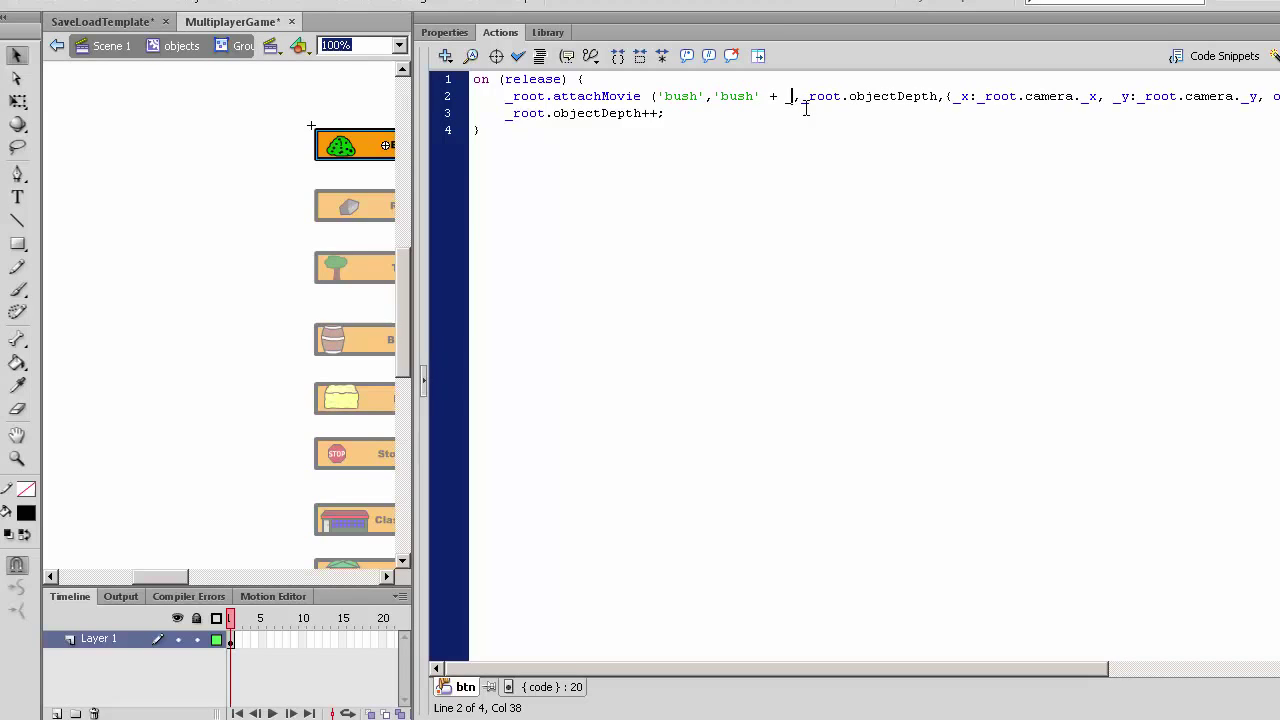
pyautogui.write('_root.objectDepth,_root.o')
pyautogui.write('bje')
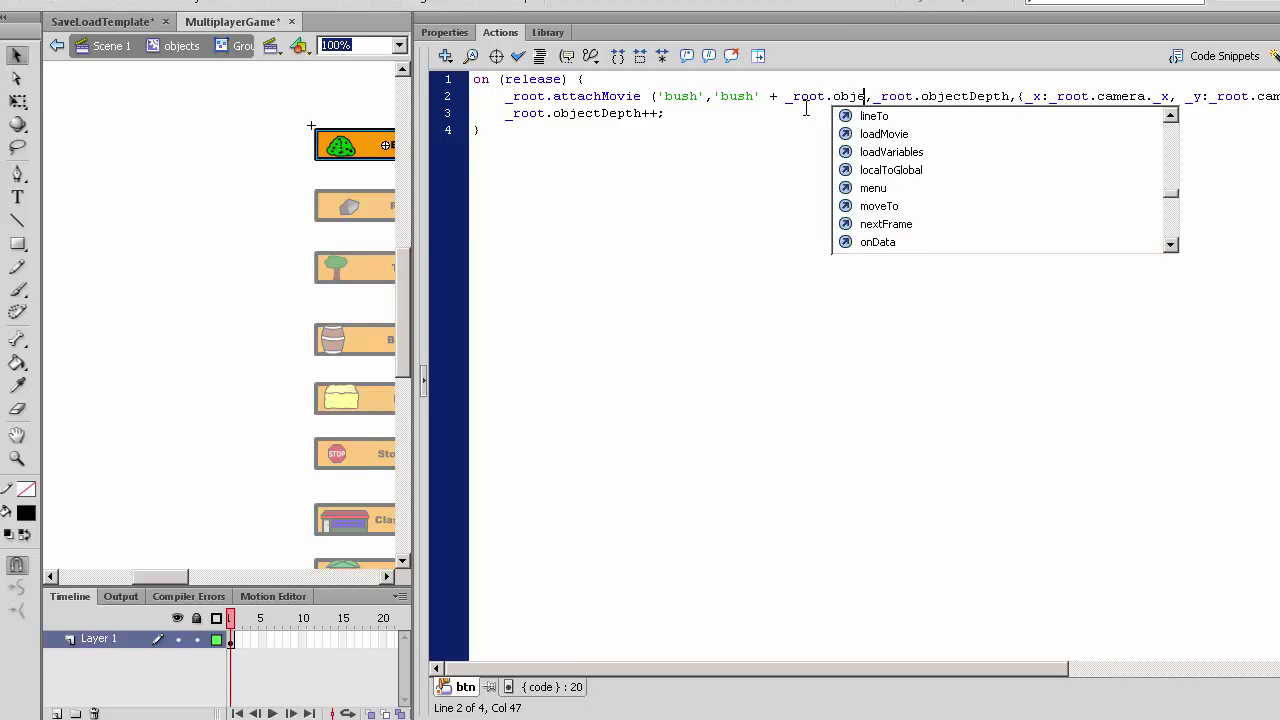
pyautogui.write('ctD')
pyautogui.write('epth')
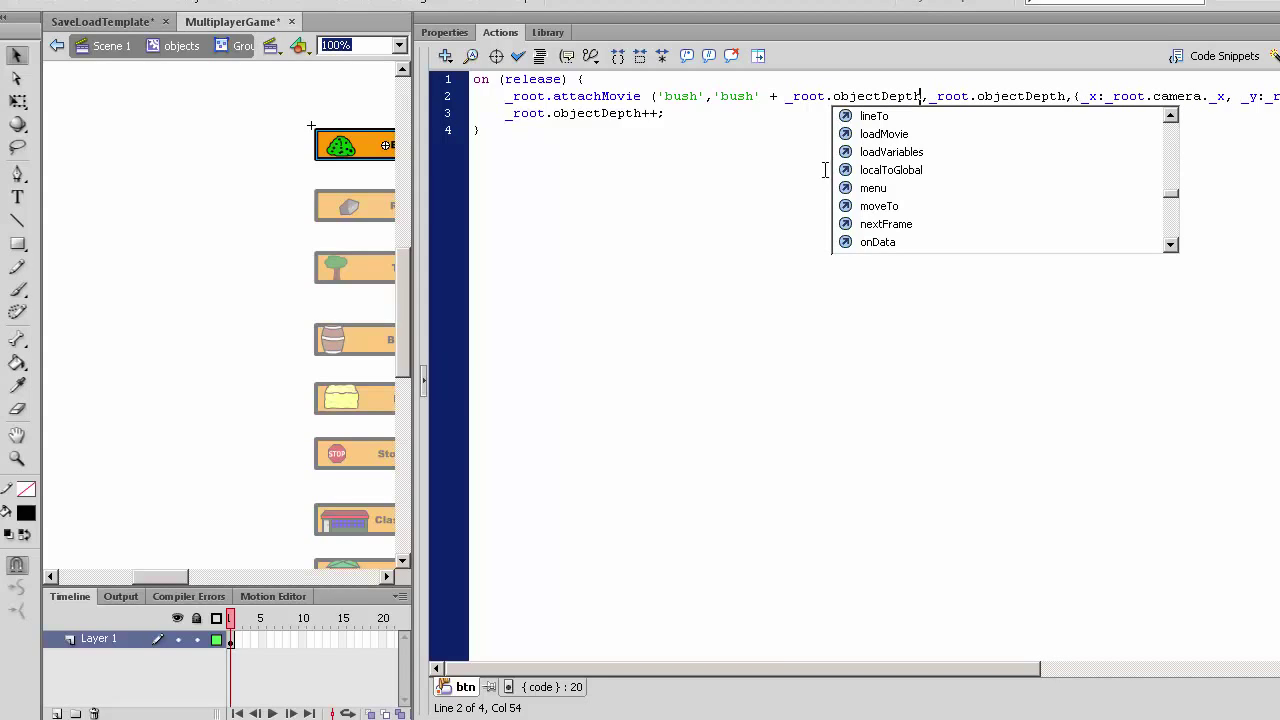
pyautogui.click(779, 100)
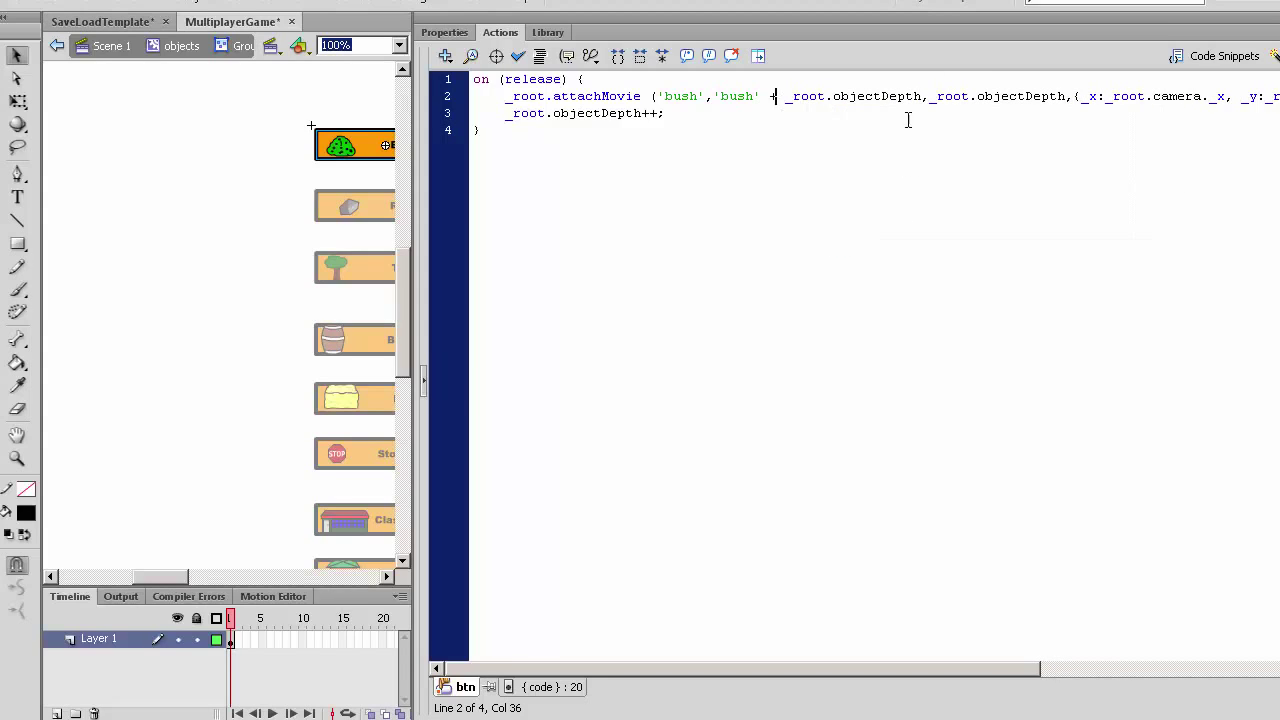
# Step: Check the attachMovie parameter hint and highlight the added + _root.objectDepth expression
pyautogui.click(983, 95)
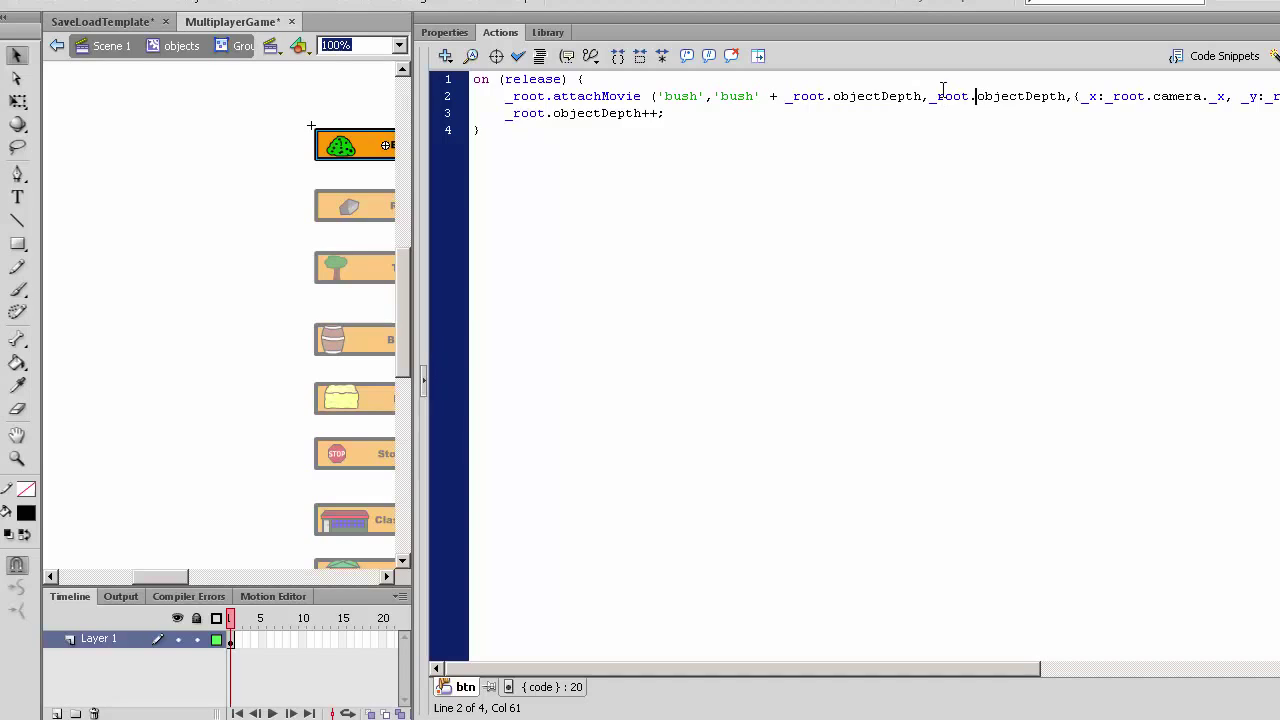
pyautogui.click(930, 97)
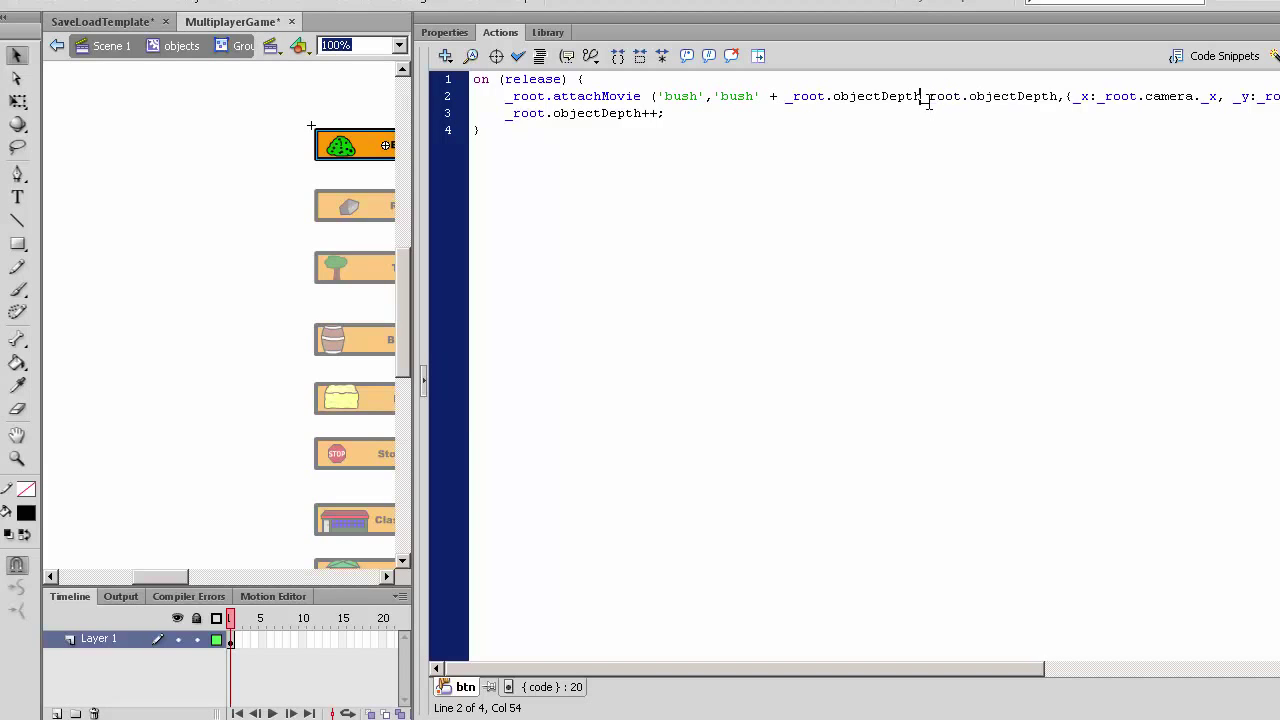
pyautogui.click(864, 96)
pyautogui.moveTo(414, 212); pyautogui.dragTo(480, 212)
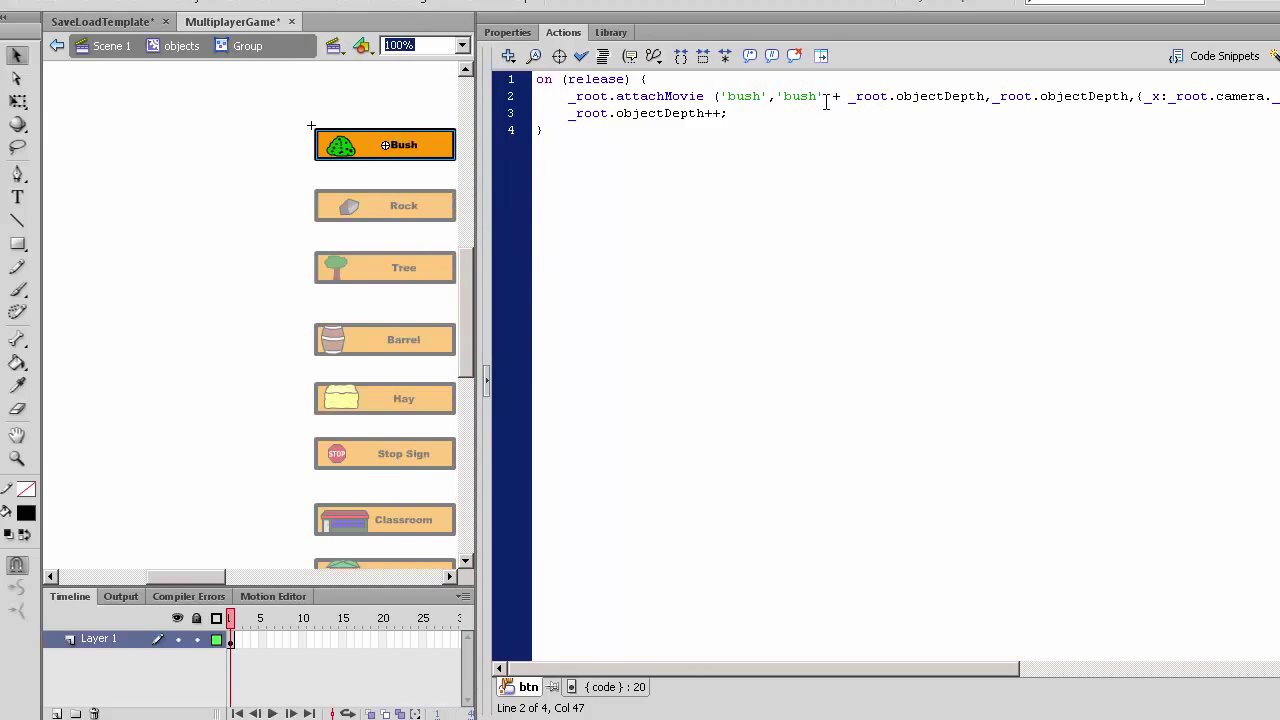
pyautogui.moveTo(827, 96); pyautogui.dragTo(988, 100)
pyautogui.hotkey('ctrl', 'c')
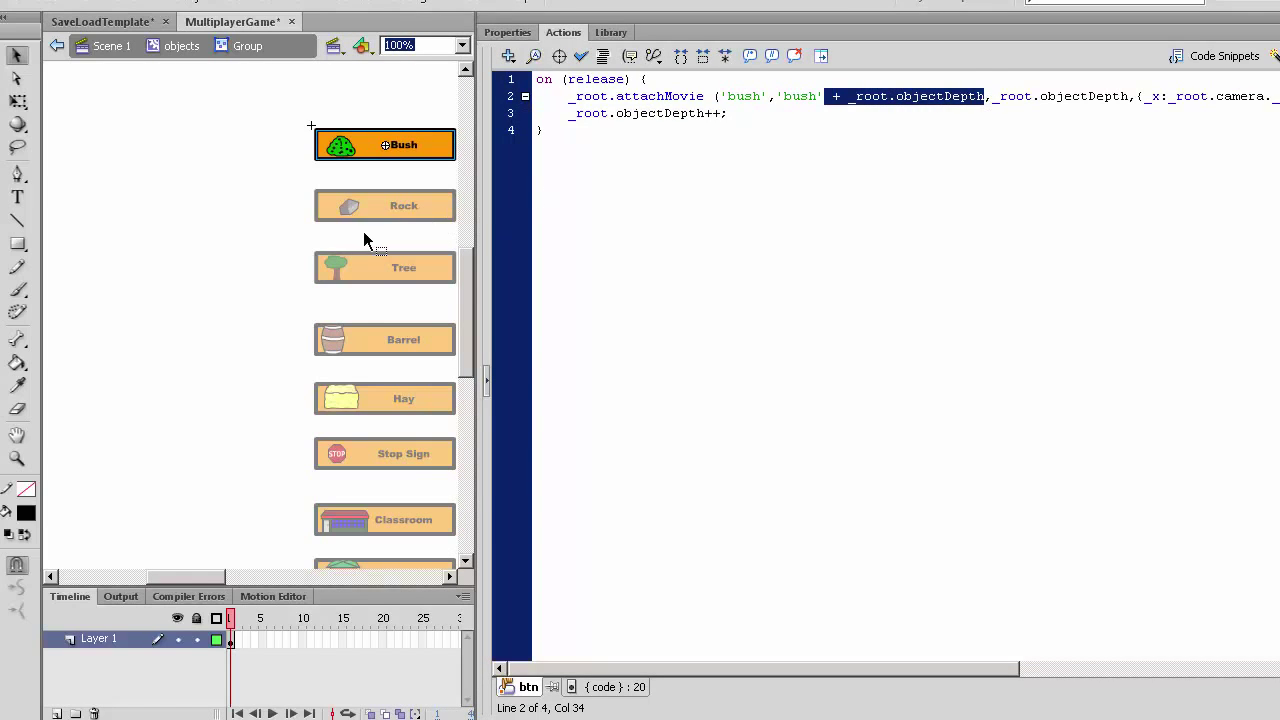
# Step: Append + _root.objectDepth to the clip name in the Rock, Tree and Barrel button scripts
pyautogui.doubleClick(266, 217)
pyautogui.moveTo(310, 578); pyautogui.dragTo(233, 583)
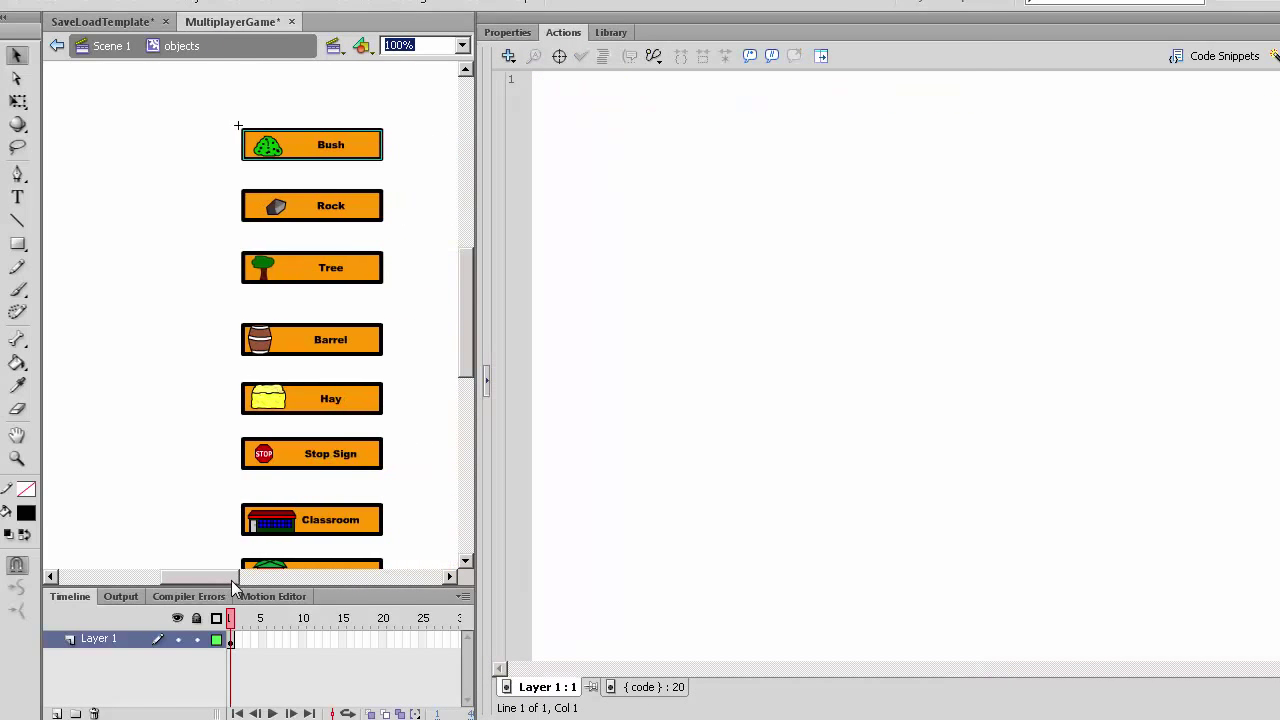
pyautogui.doubleClick(366, 215)
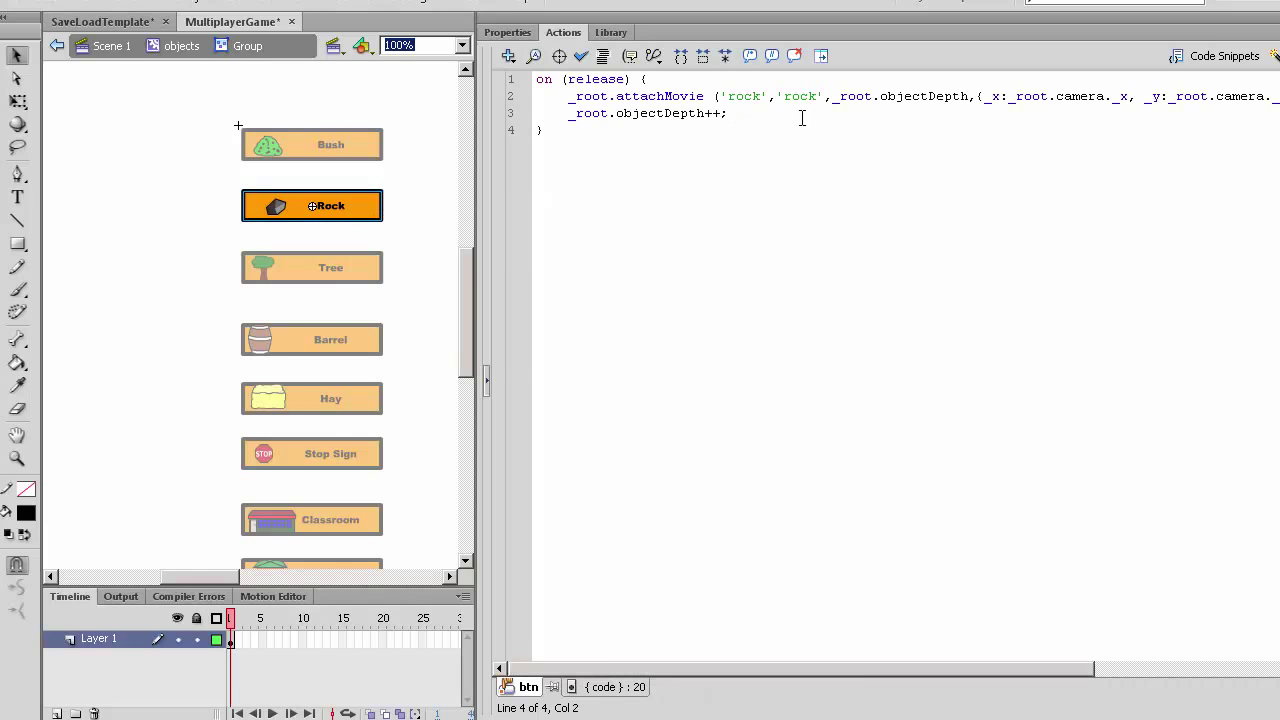
pyautogui.click(826, 103)
pyautogui.hotkey('ctrl', 'v')
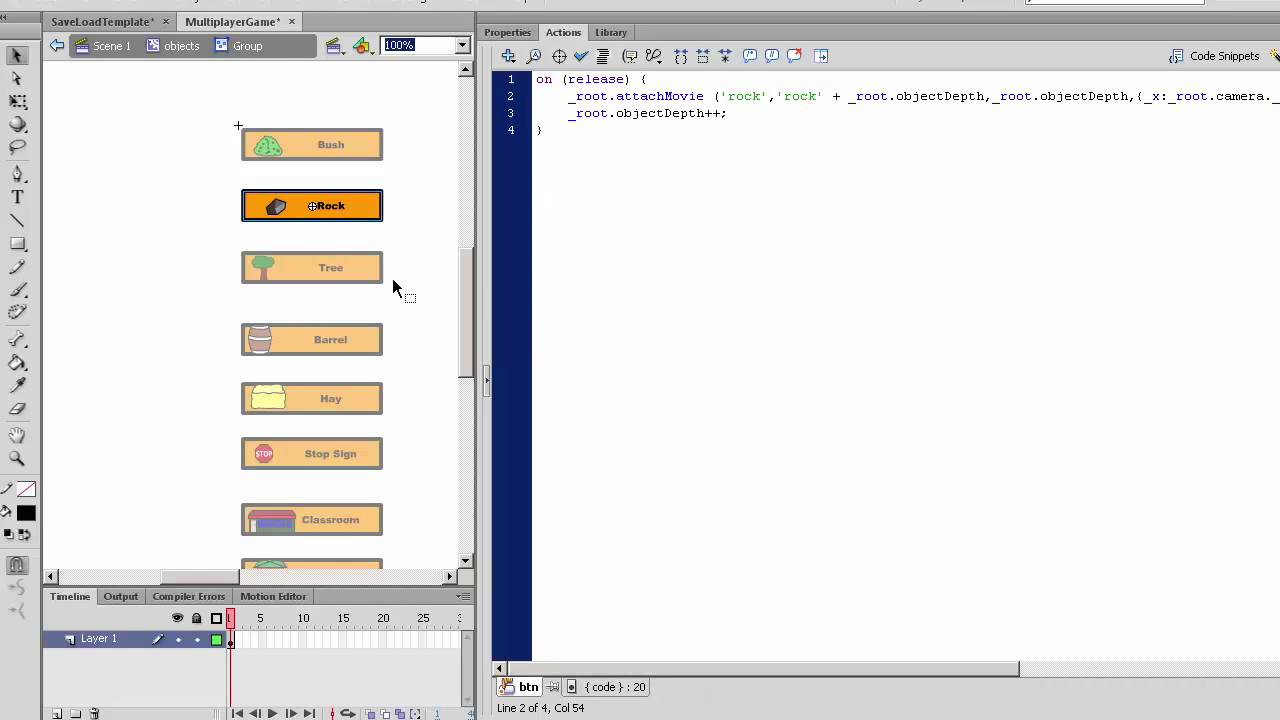
pyautogui.doubleClick(371, 271)
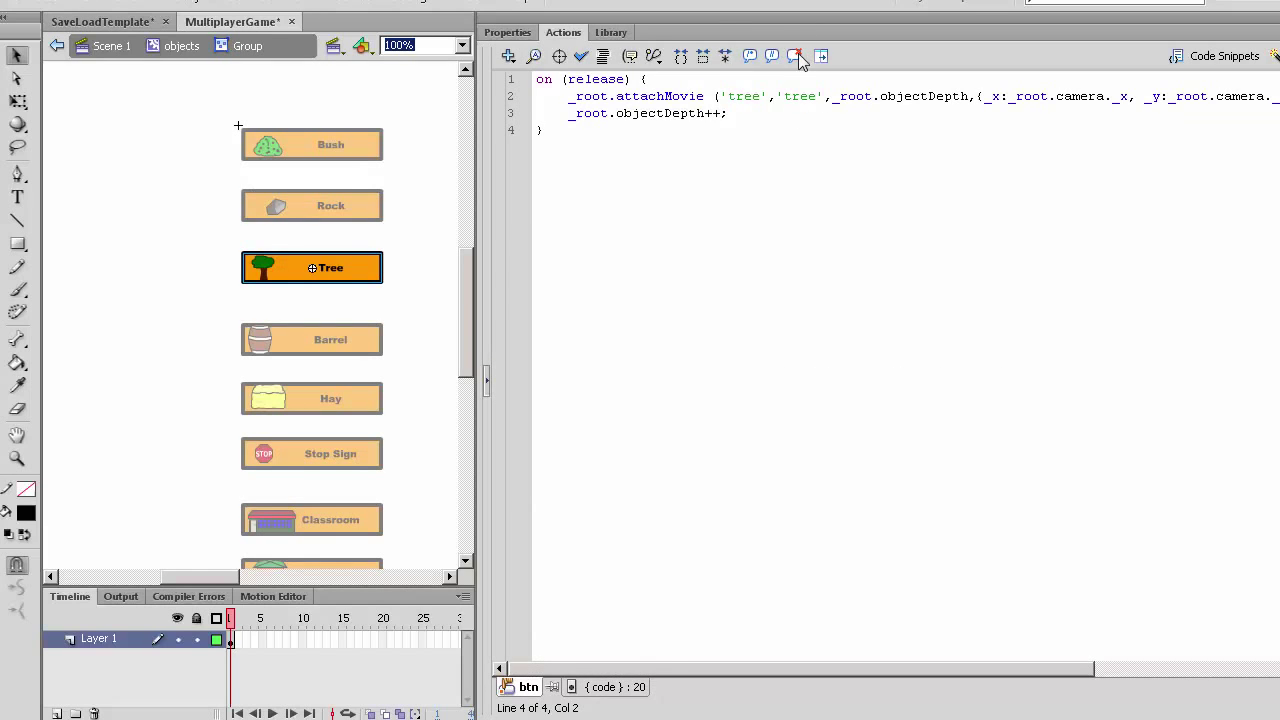
pyautogui.click(820, 99)
pyautogui.hotkey('ctrl', 'v')
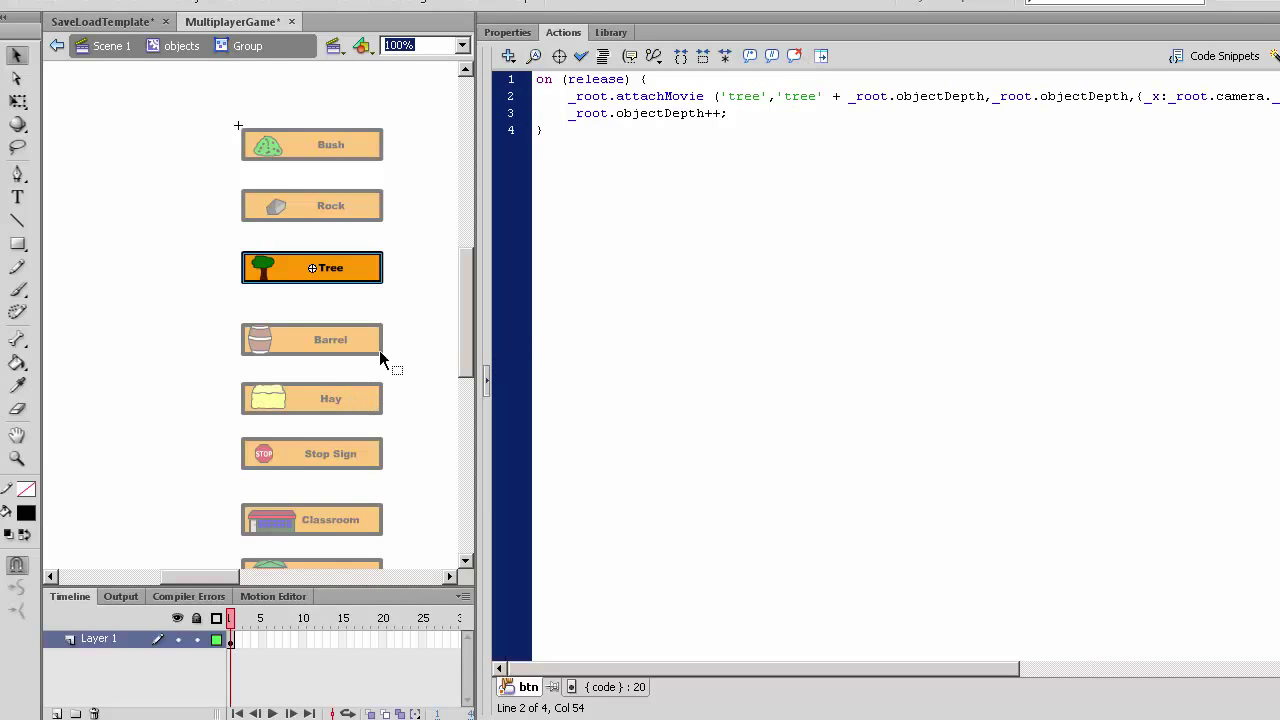
pyautogui.doubleClick(381, 352)
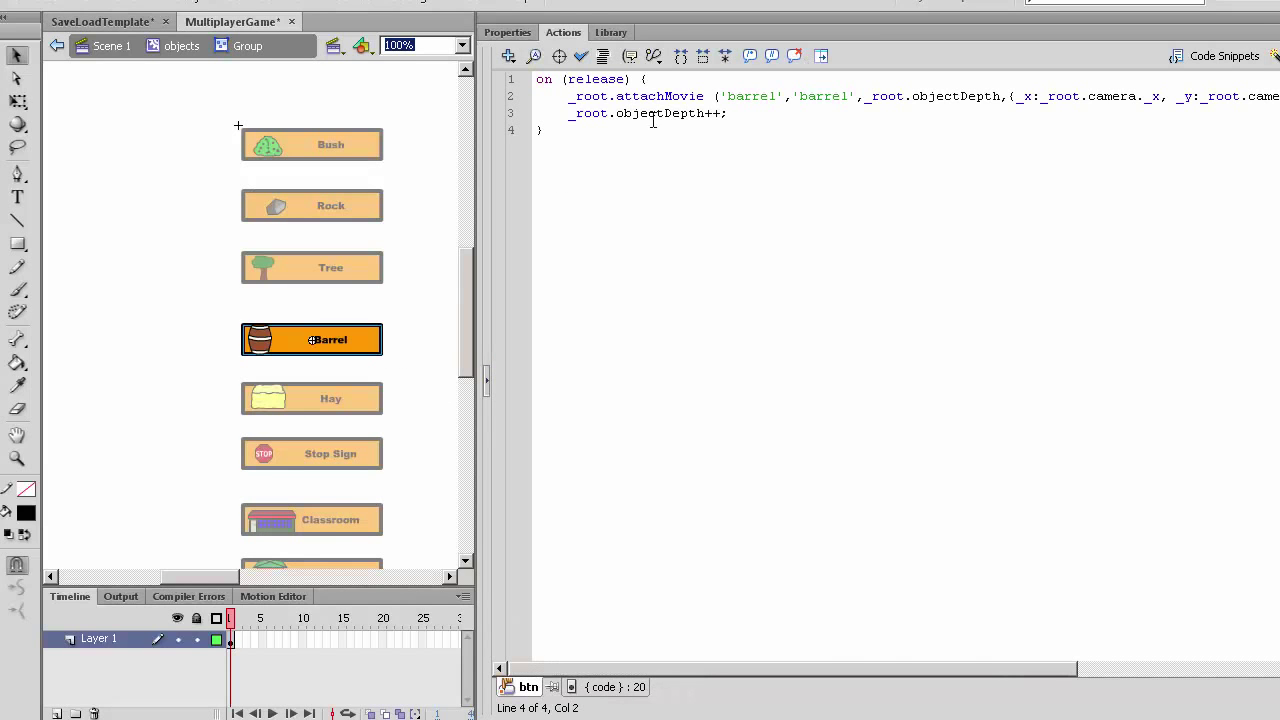
pyautogui.click(853, 96)
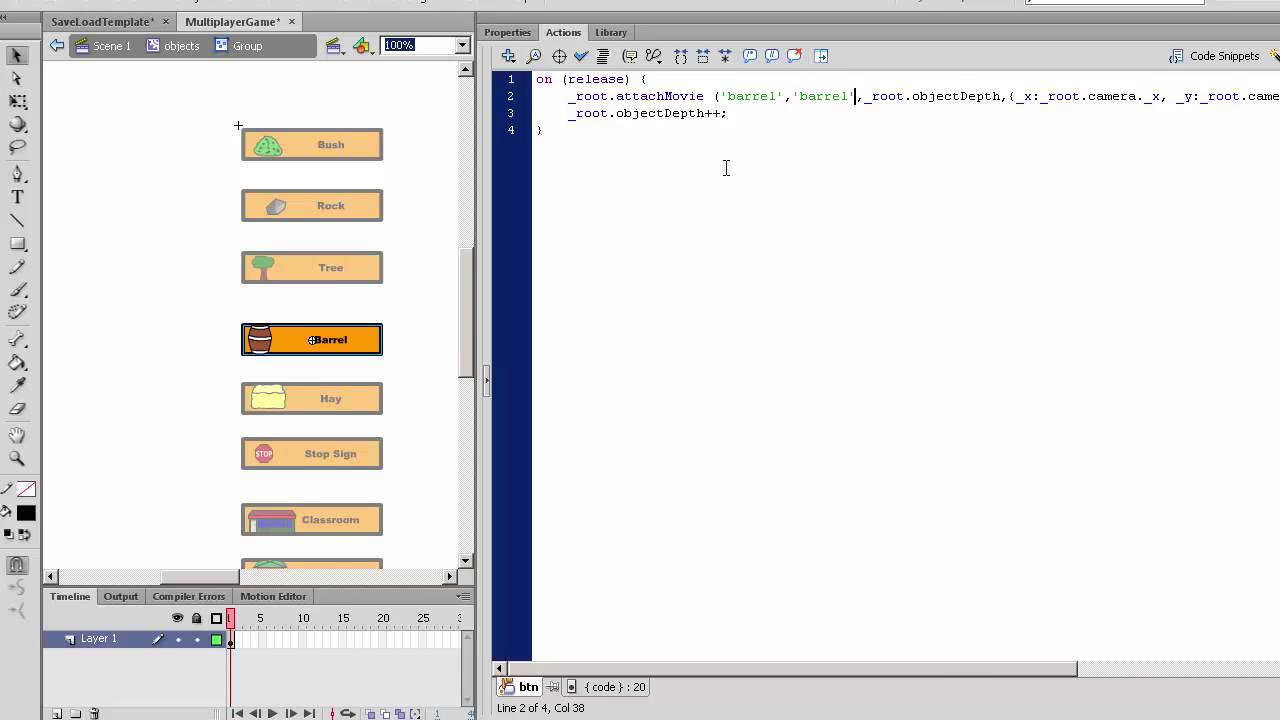
pyautogui.hotkey('ctrl', 'v')
# Step: Append + _root.objectDepth to the clip name in the Hay, Stop Sign and Classroom scripts
pyautogui.doubleClick(353, 437)
pyautogui.doubleClick(366, 400)
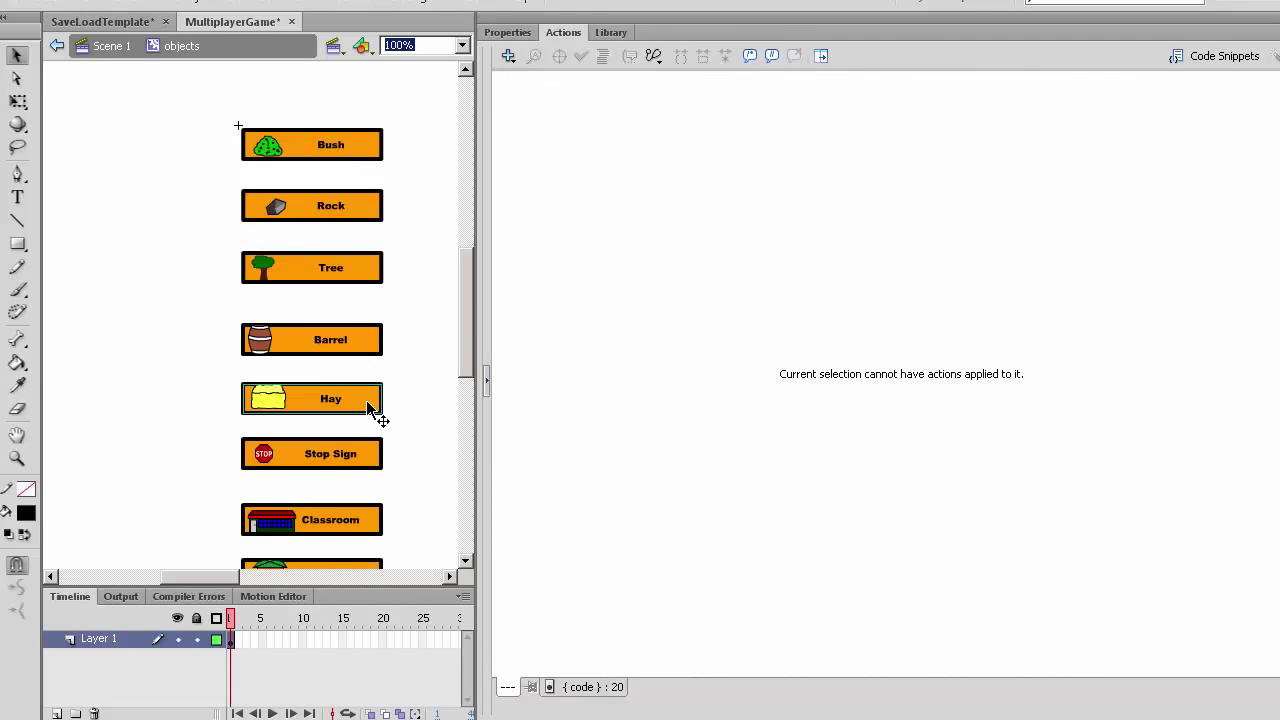
pyautogui.click(803, 97)
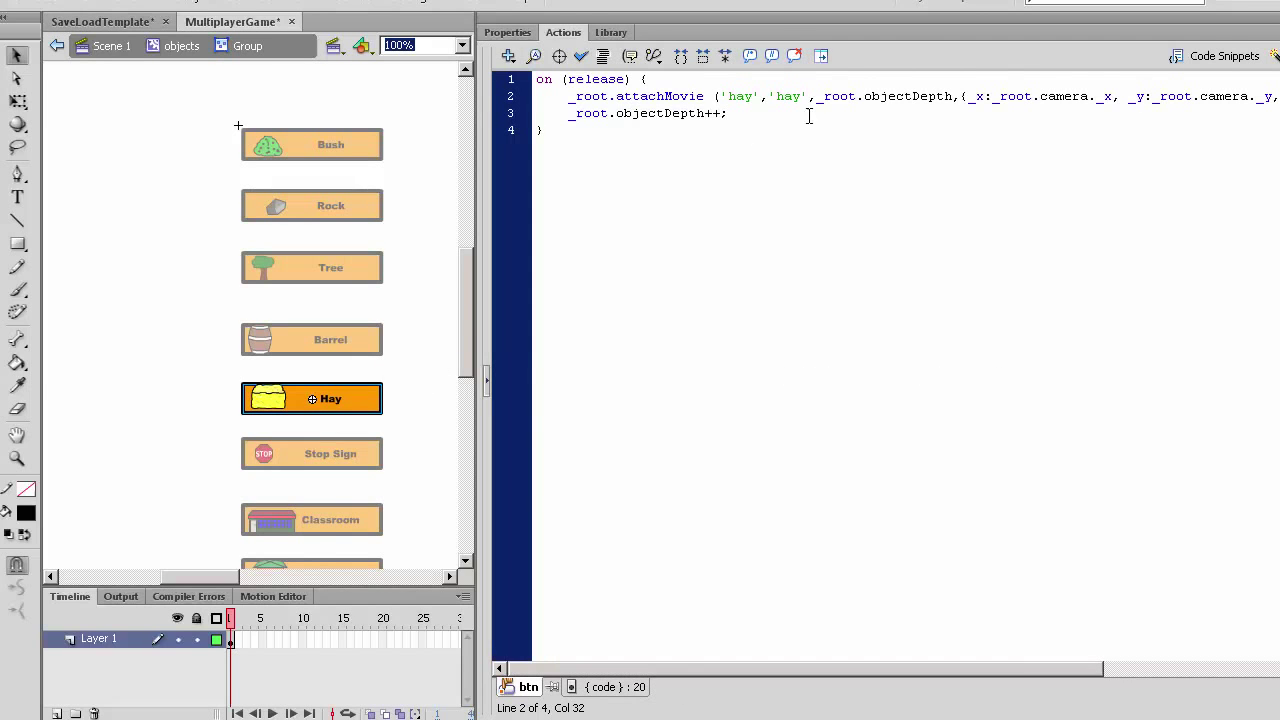
pyautogui.hotkey('ctrl', 'v')
pyautogui.click(416, 452)
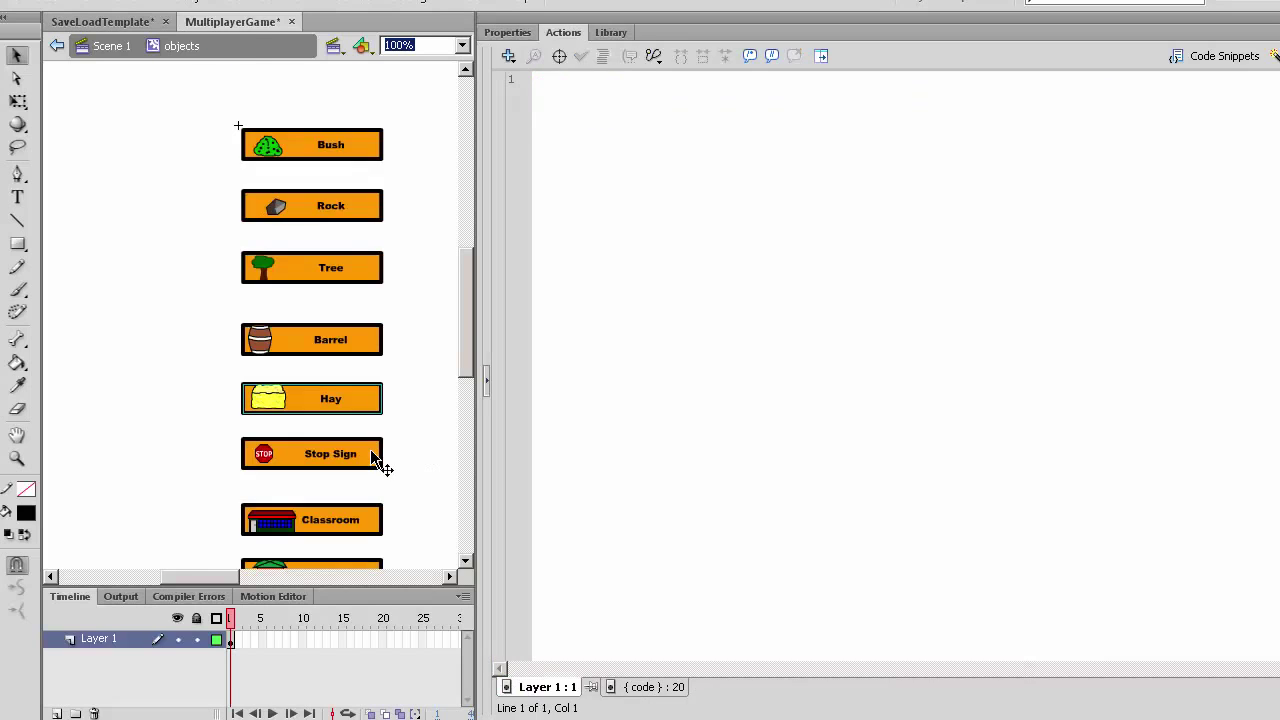
pyautogui.doubleClick(370, 455)
pyautogui.click(818, 96)
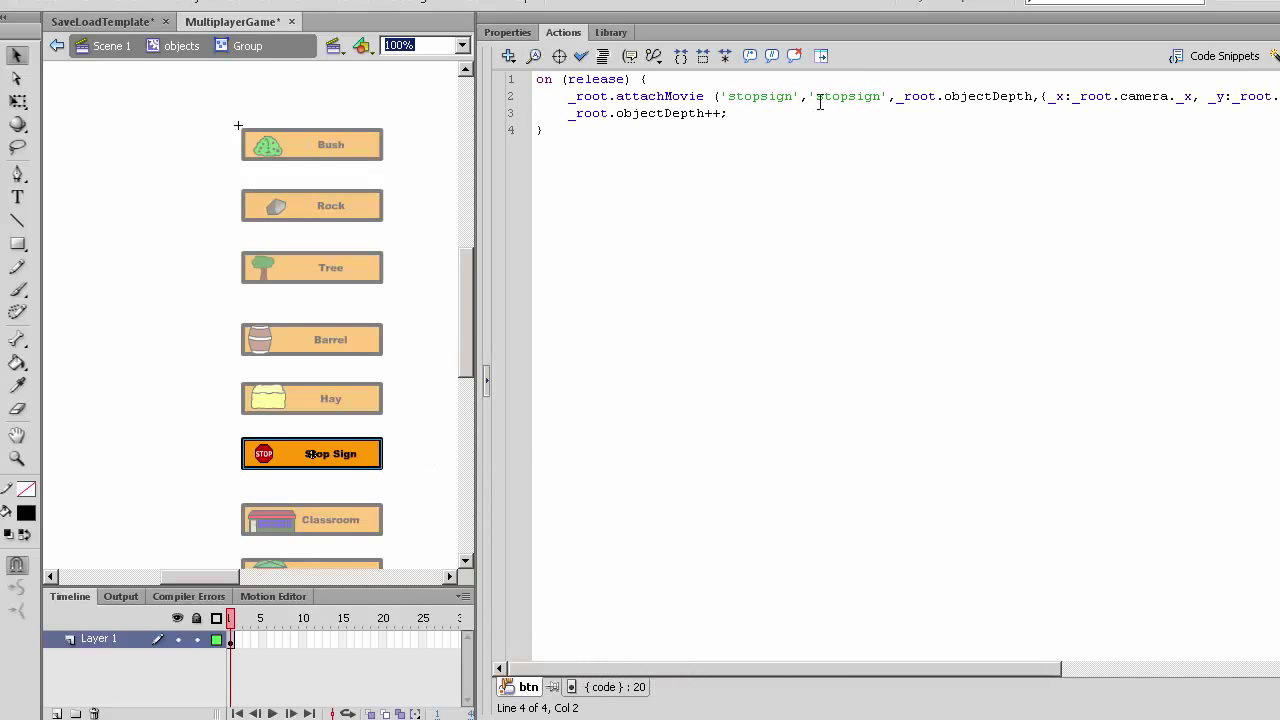
pyautogui.click(890, 96)
pyautogui.write('+ _root.objectDepth')
pyautogui.click(396, 371)
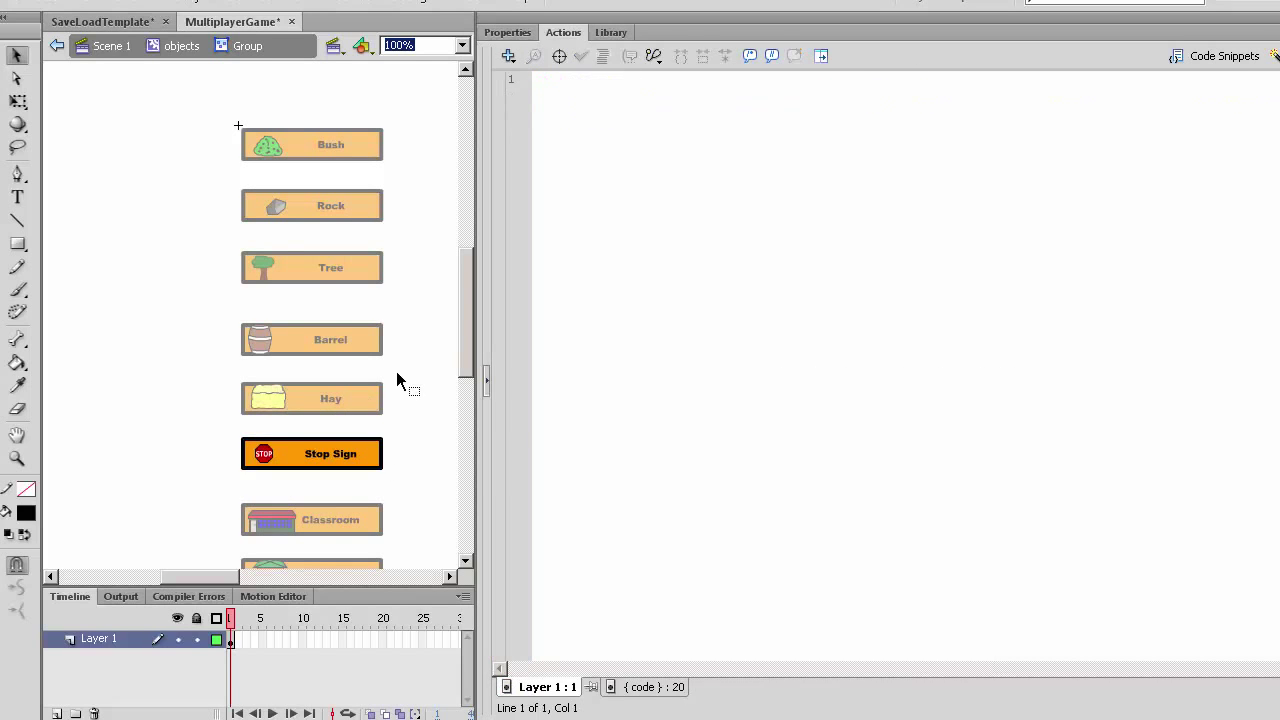
pyautogui.scroll(-3, 390, 371)
pyautogui.click(370, 340)
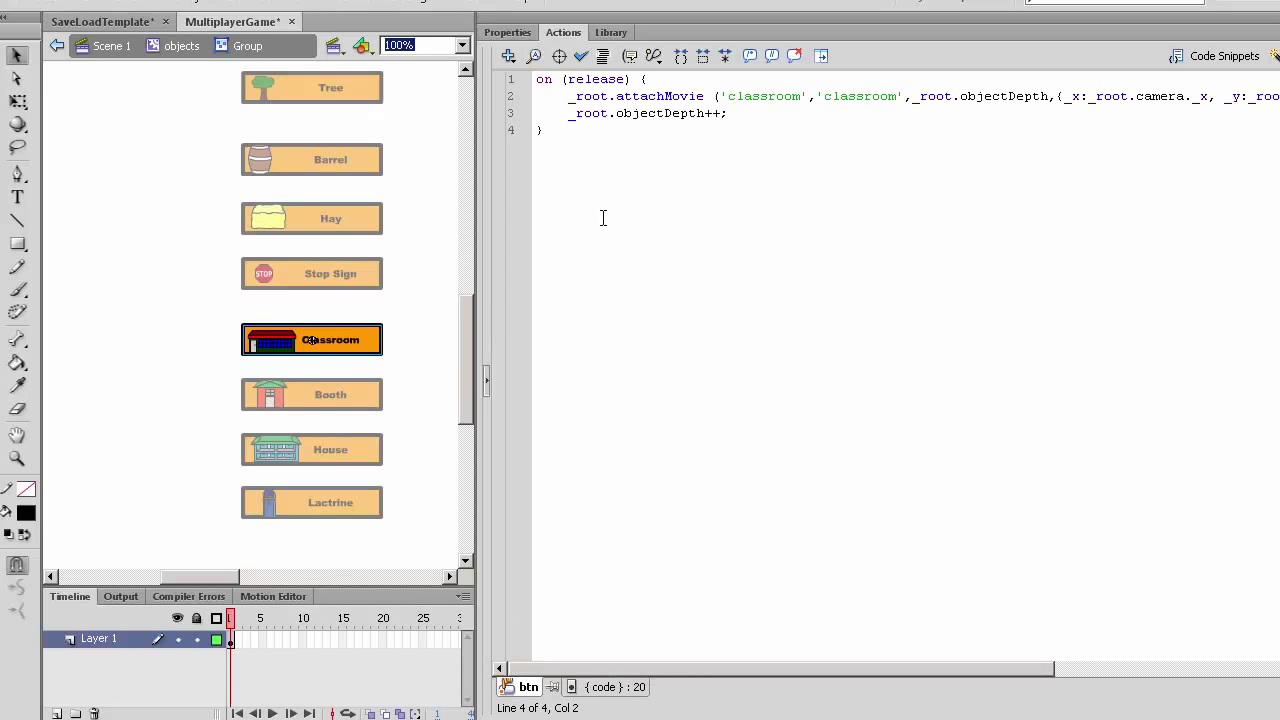
pyautogui.click(906, 96)
pyautogui.write('+ _root.objectDepth')
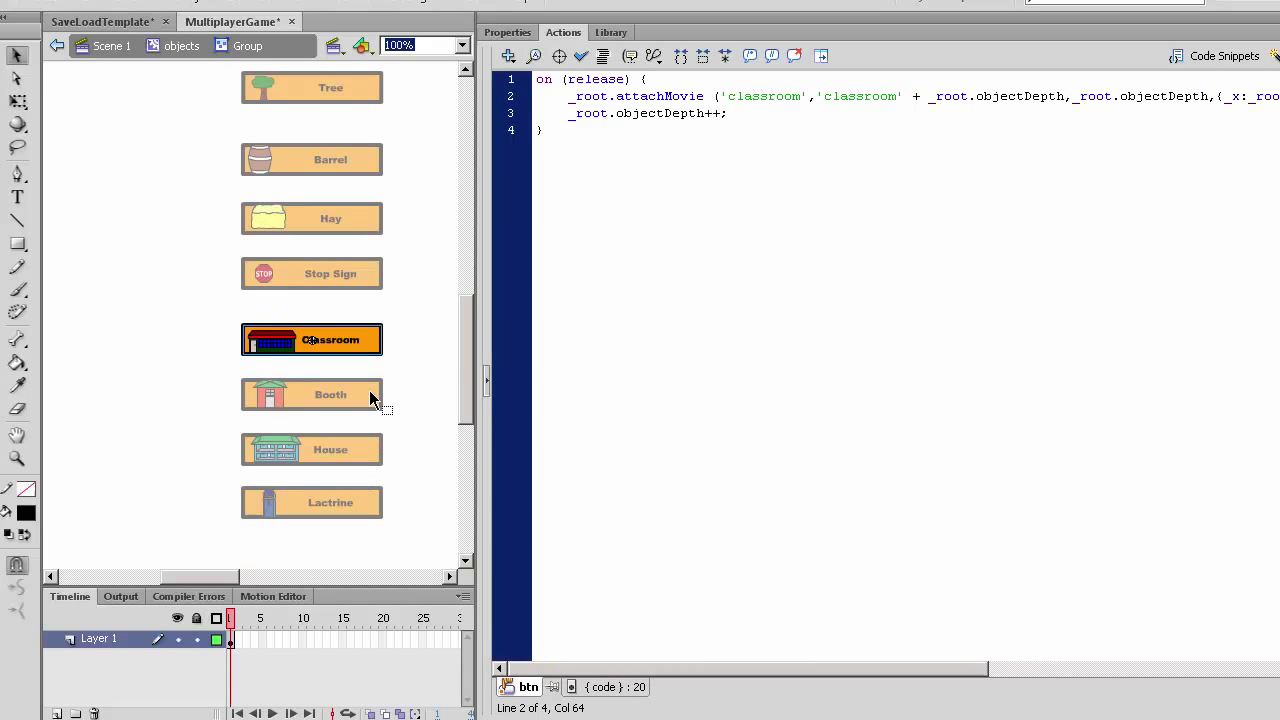
# Step: Append + _root.objectDepth in the Booth, House and Lactrine scripts, then zoom the stage to 50%
pyautogui.click(370, 398)
pyautogui.click(938, 110)
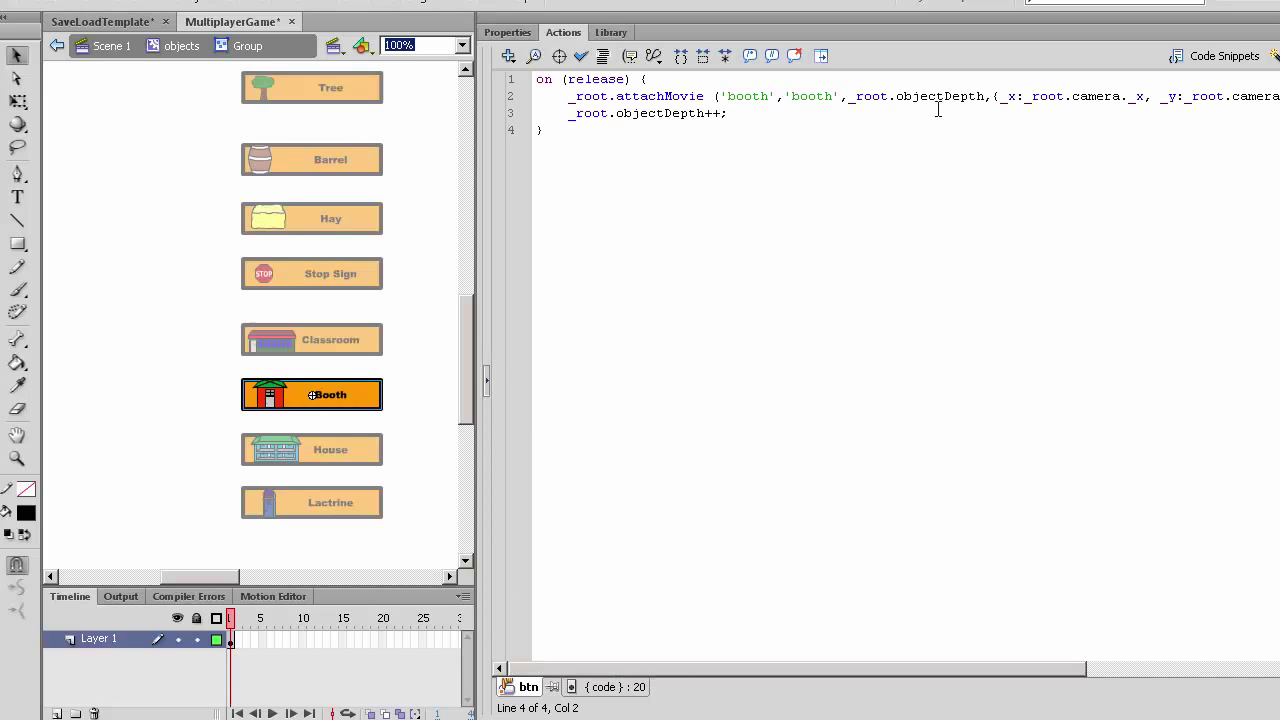
pyautogui.click(836, 96)
pyautogui.write('+ _root.objectDepth')
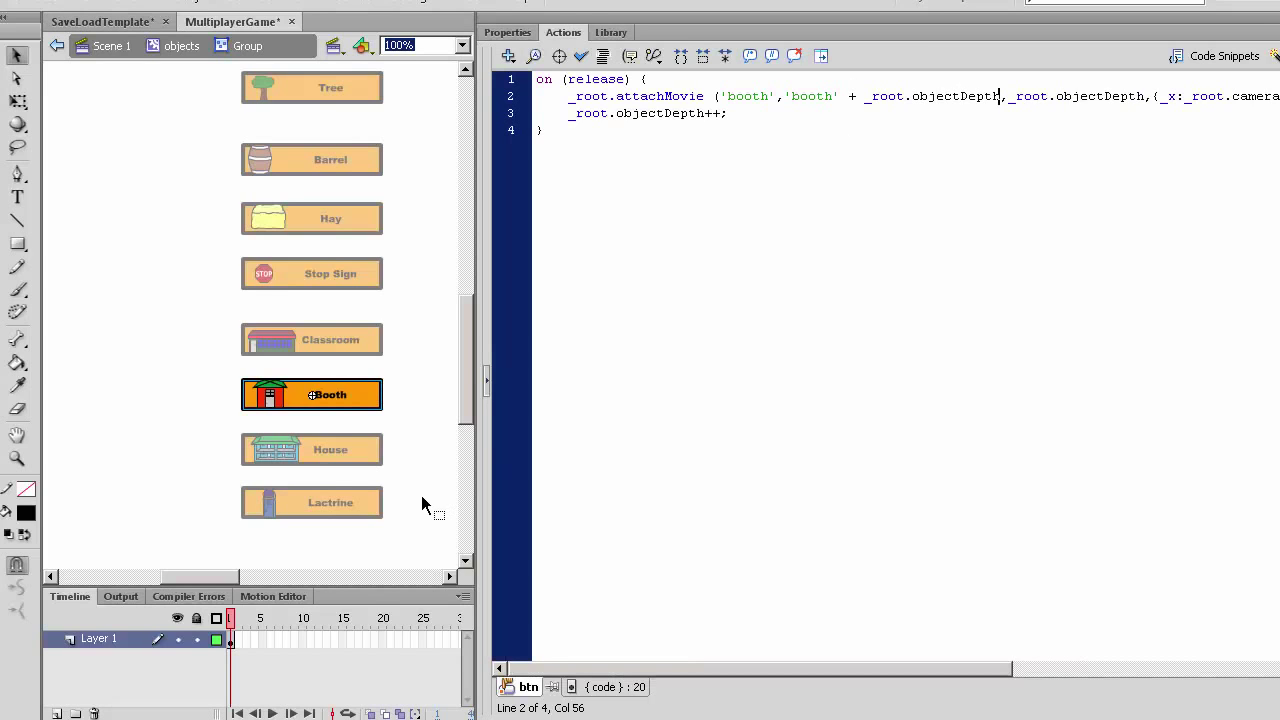
pyautogui.click(421, 495)
pyautogui.click(351, 460)
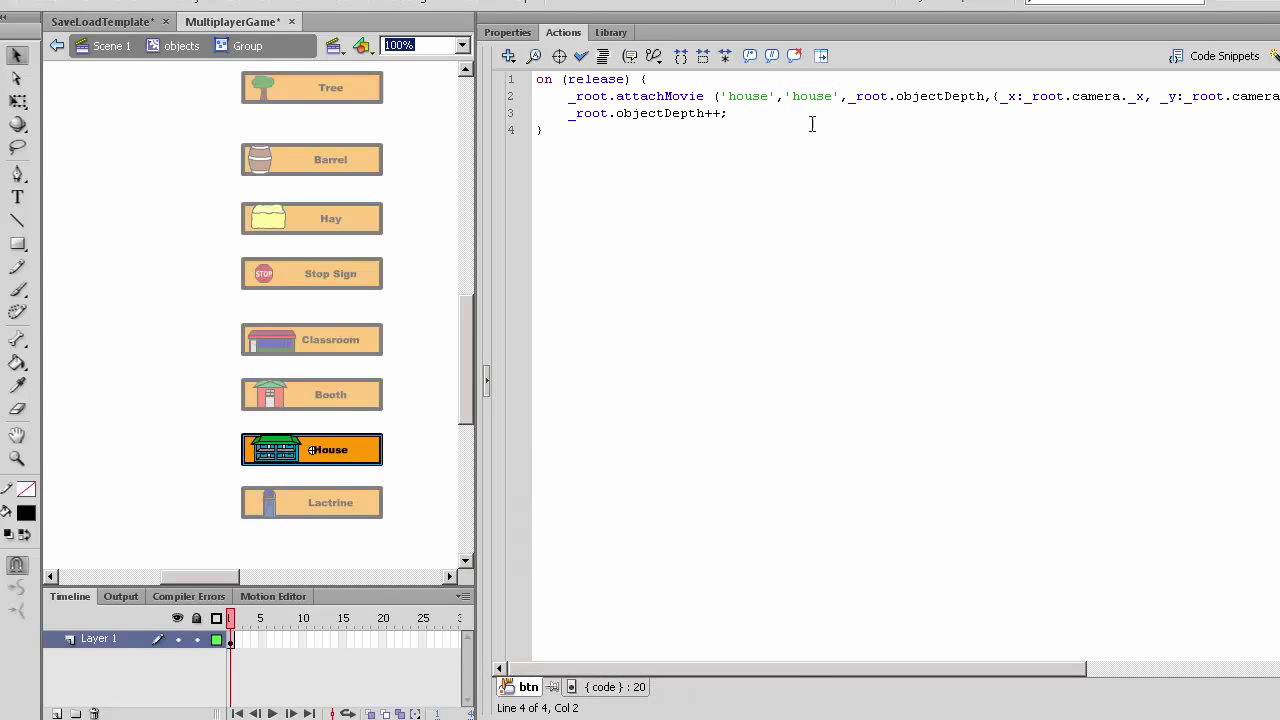
pyautogui.click(836, 96)
pyautogui.write('+ _root.objectDepth')
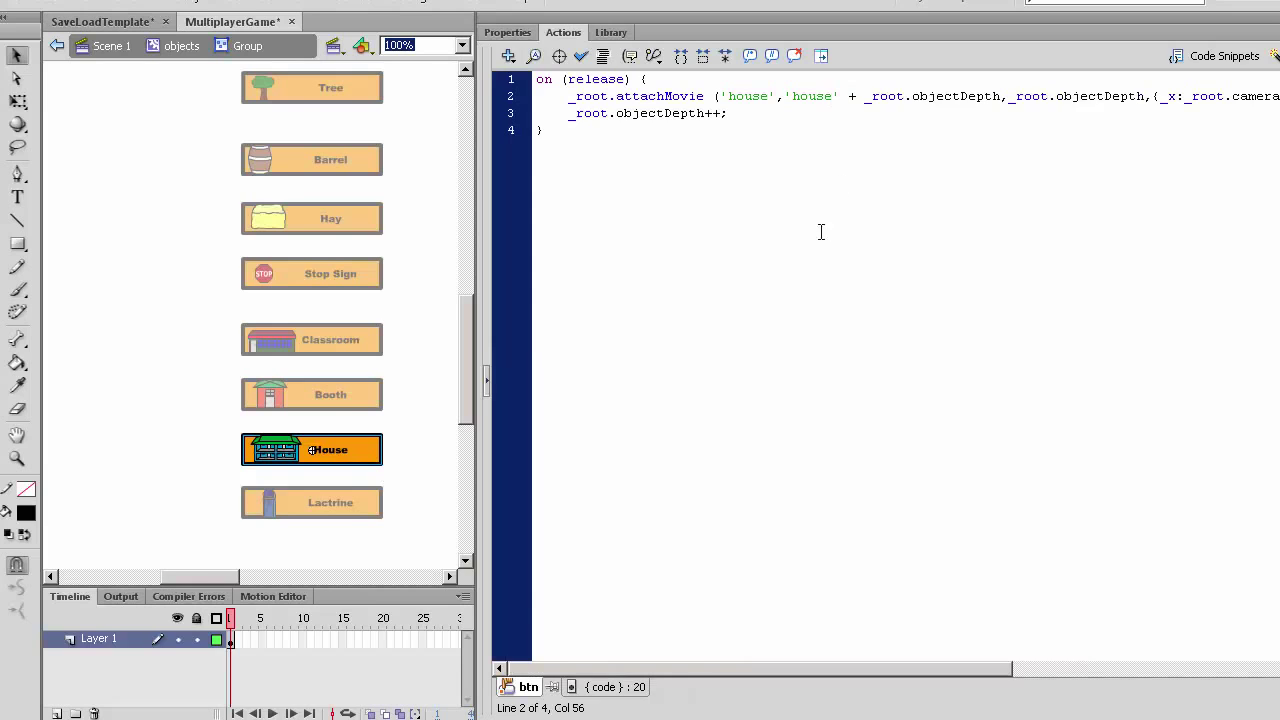
pyautogui.click(348, 509)
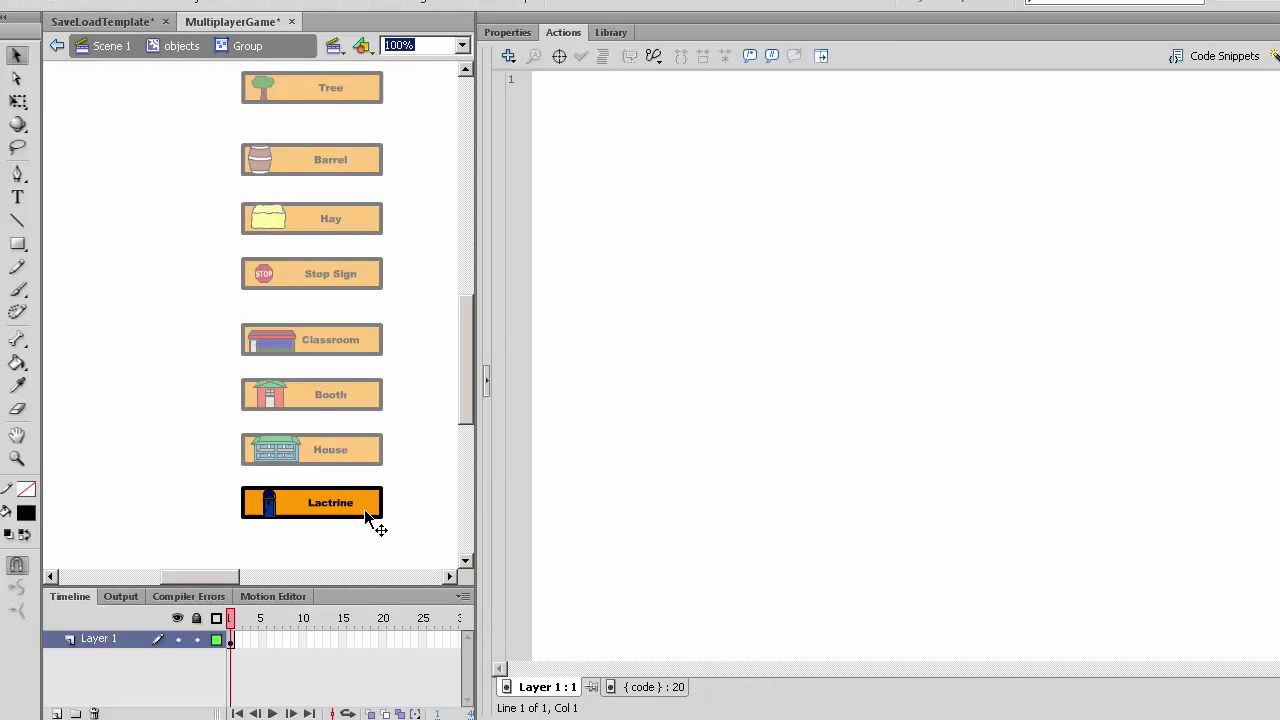
pyautogui.click(888, 96)
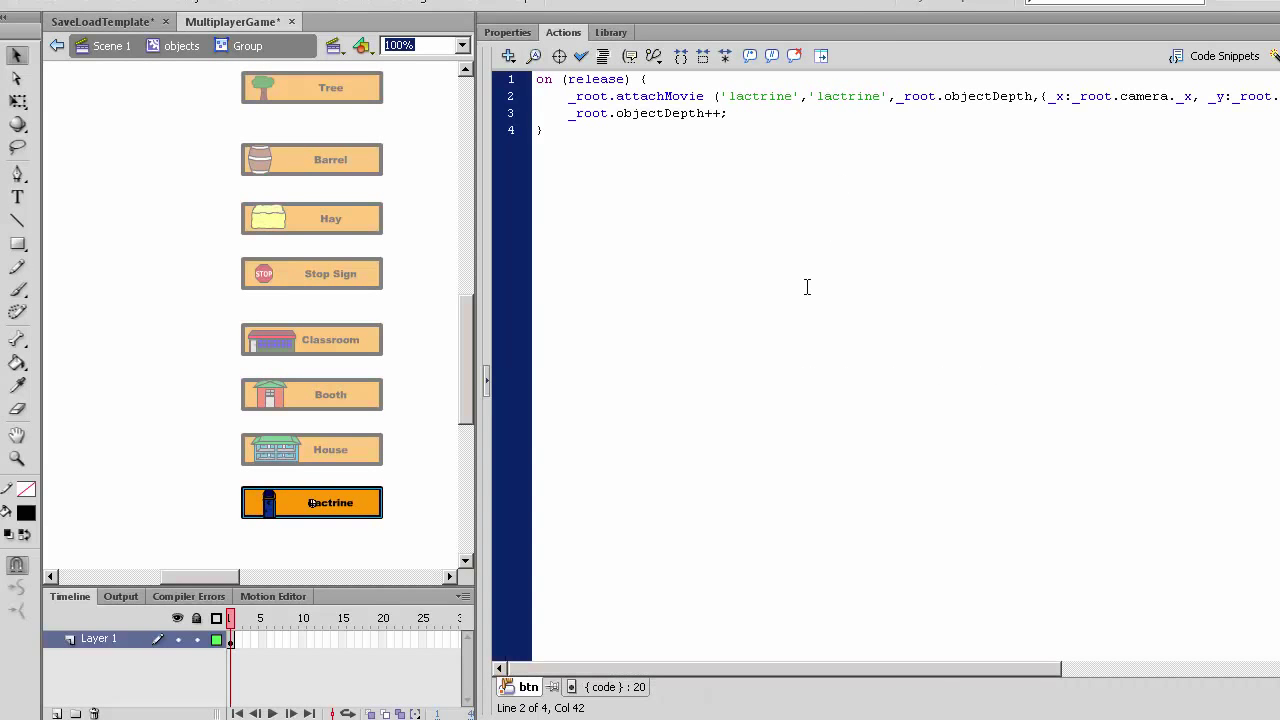
pyautogui.write('+ _root.objectDepth')
pyautogui.scroll(1, 459, 365)
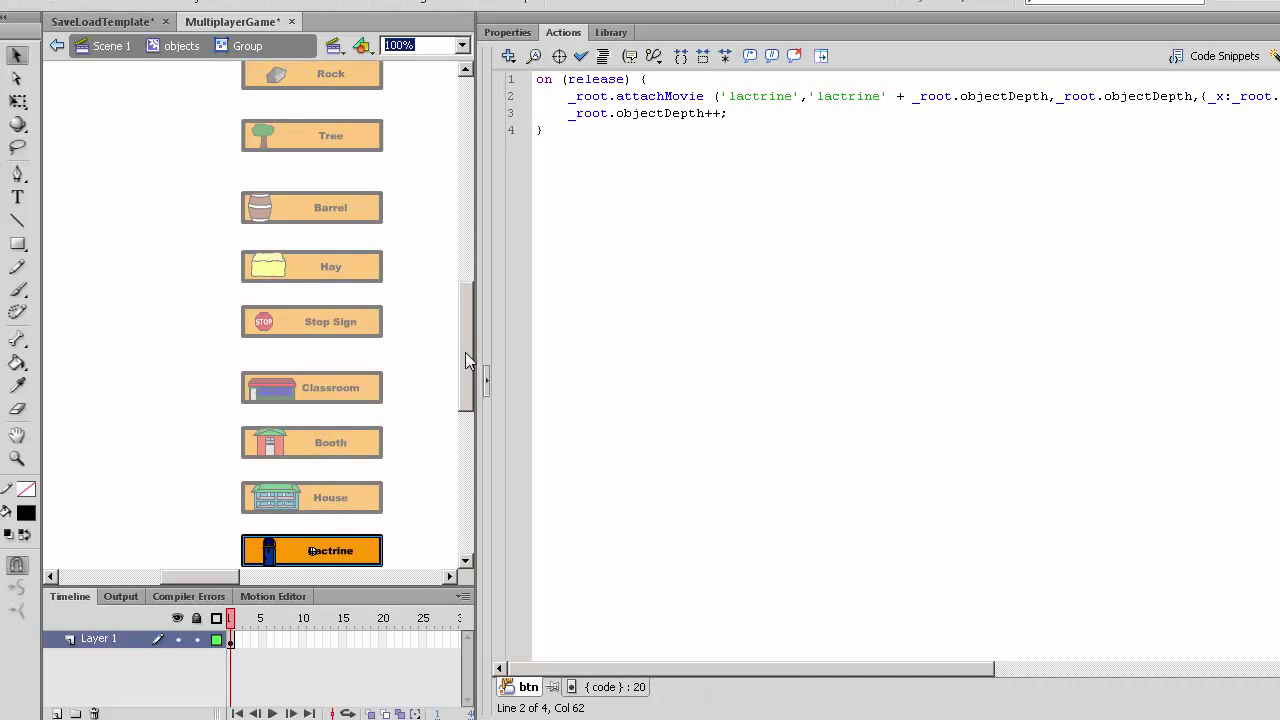
pyautogui.click(462, 45)
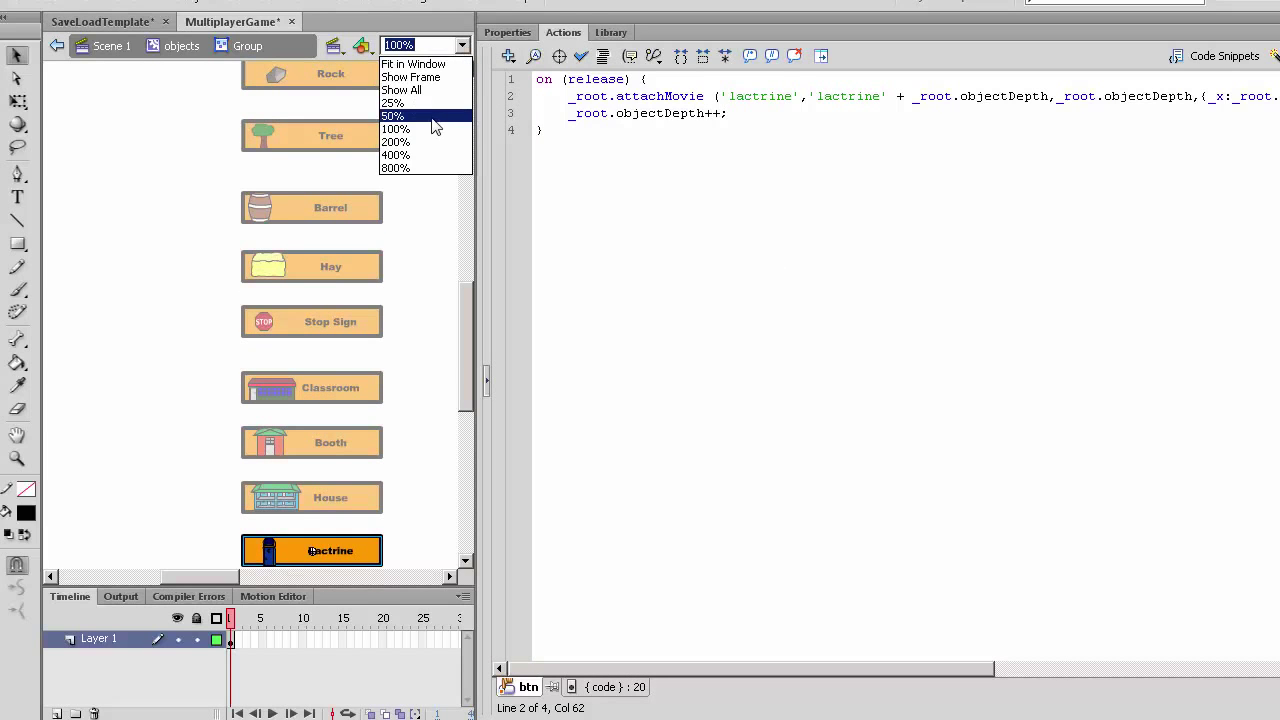
pyautogui.click(400, 130)
pyautogui.scroll(1, 469, 240)
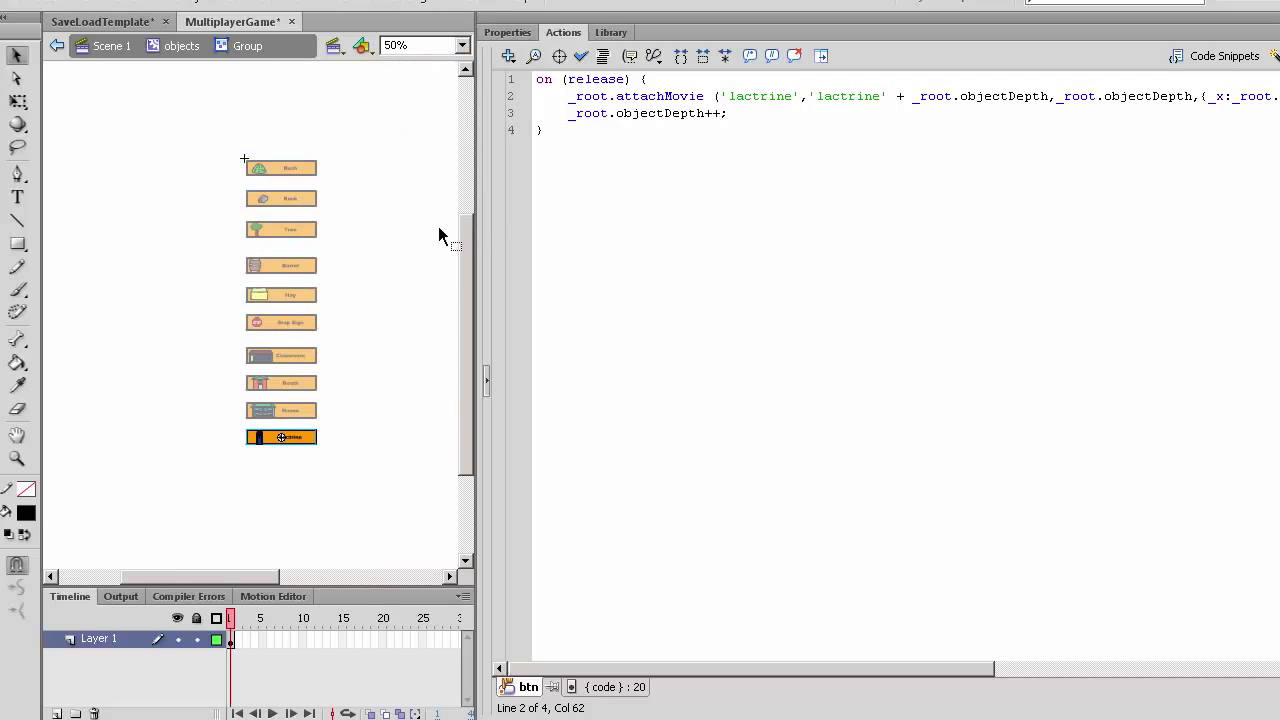
# Step: Open the main frame script and start a comment block after the loading code
pyautogui.doubleClick(386, 425)
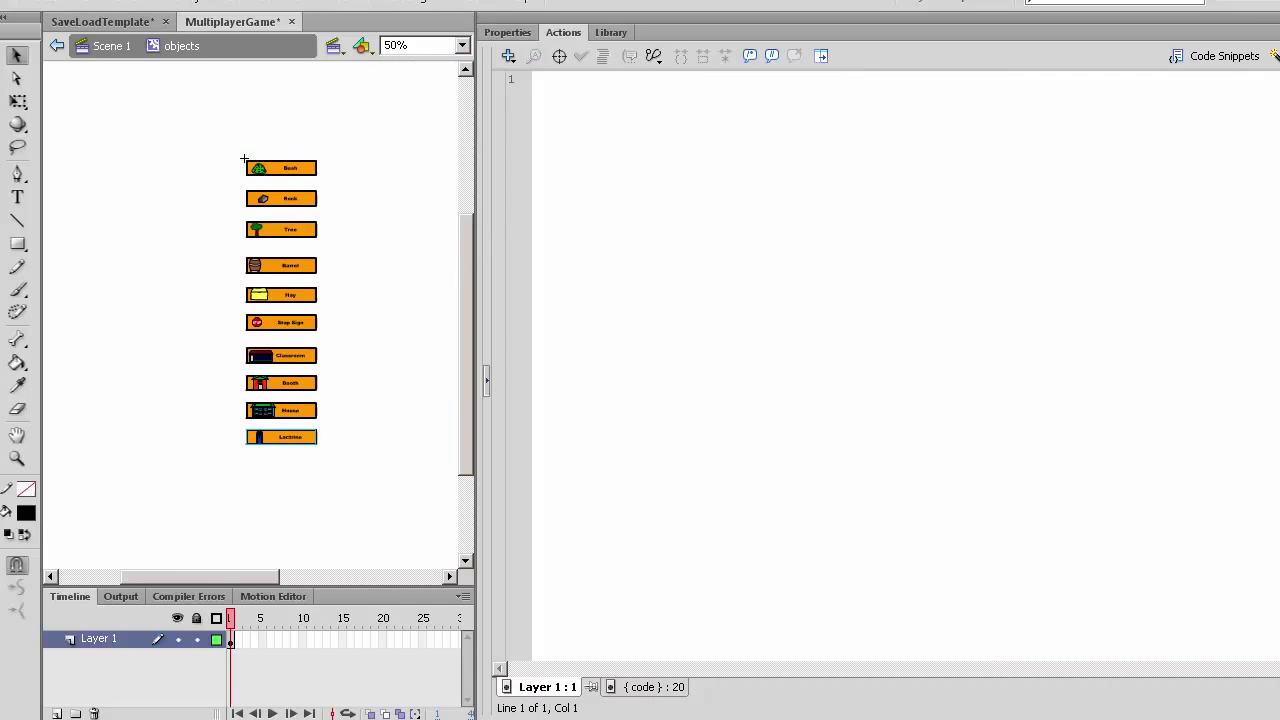
pyautogui.click(655, 687)
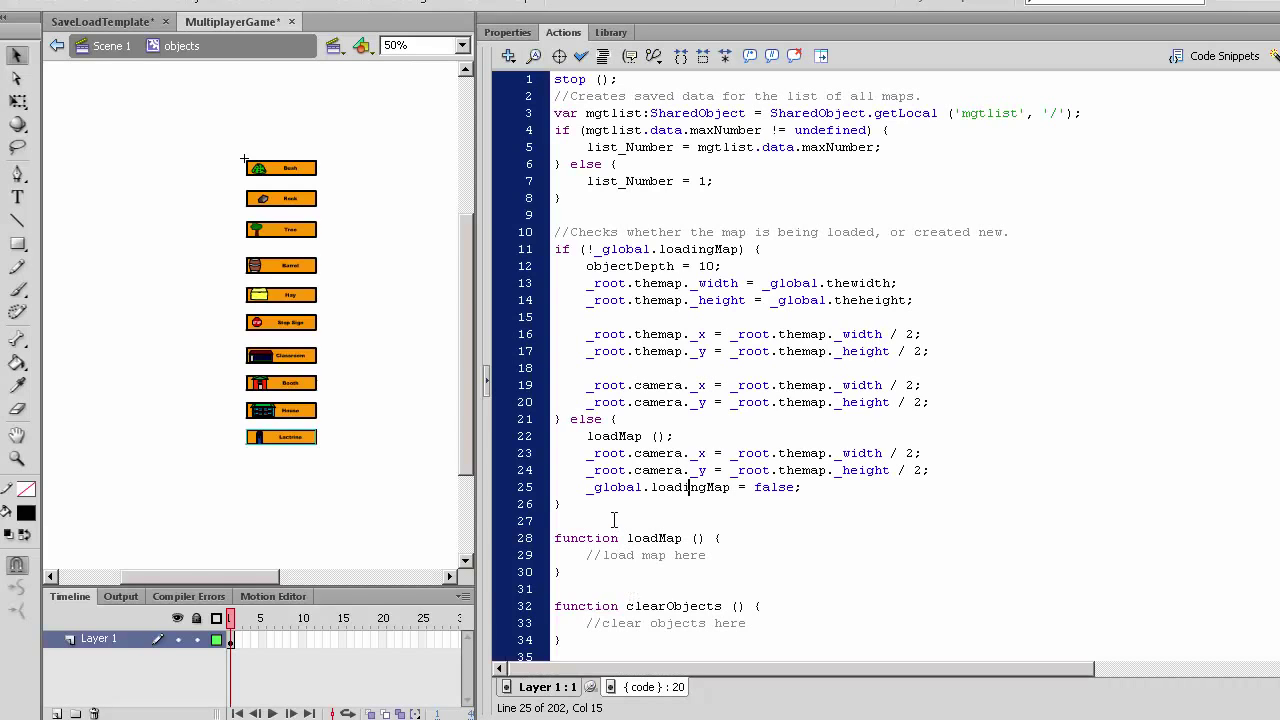
pyautogui.click(582, 505)
pyautogui.press('Return')
pyautogui.press('Return')
pyautogui.write('/')
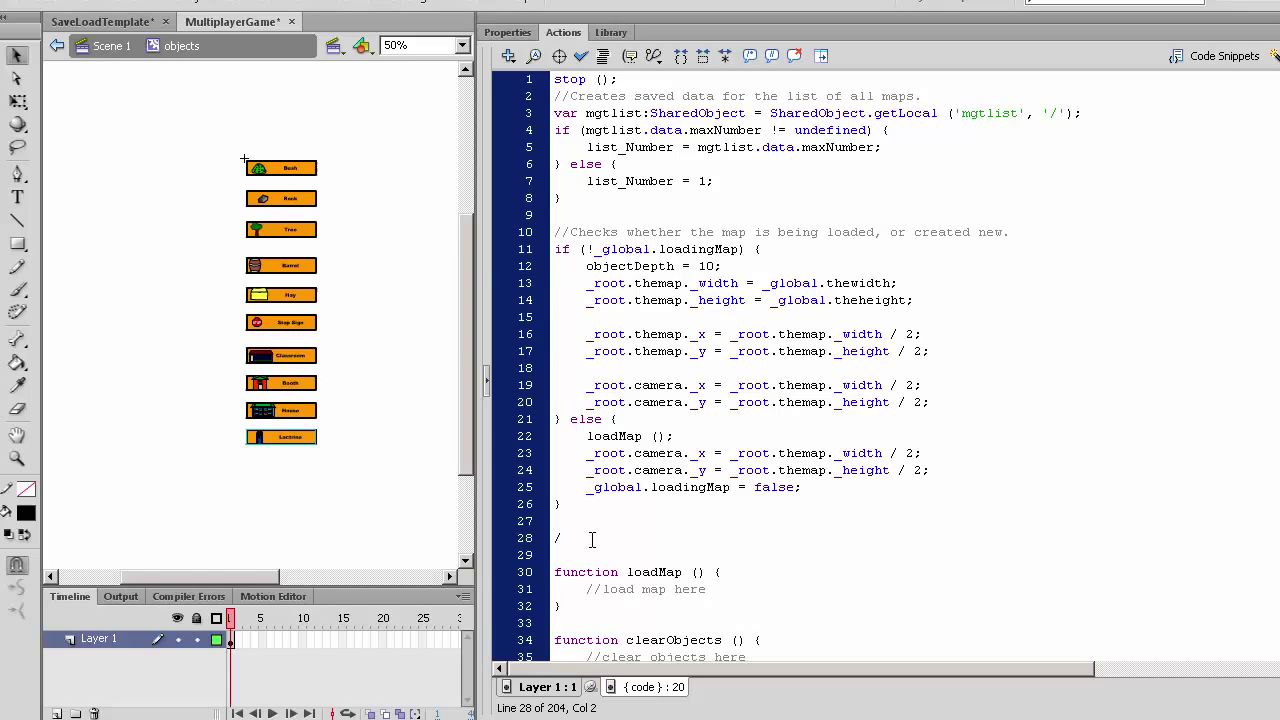
pyautogui.write('*')
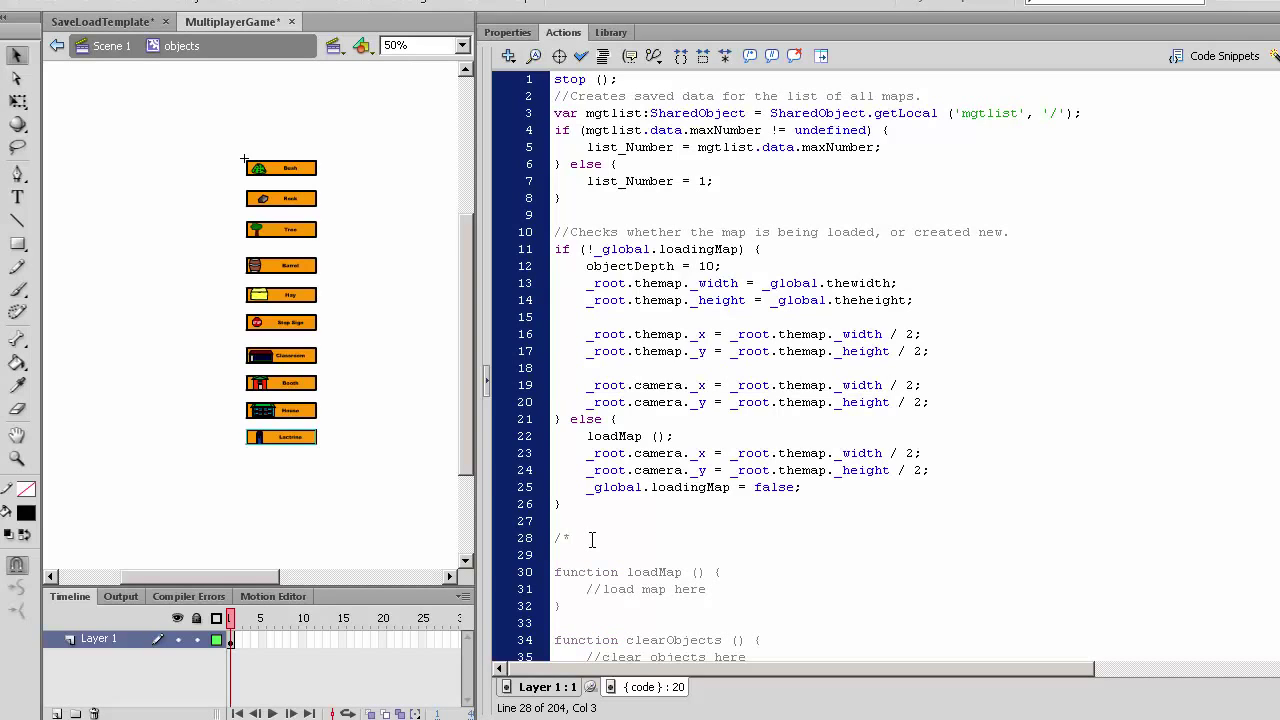
pyautogui.press('Return')
pyautogui.press('Return')
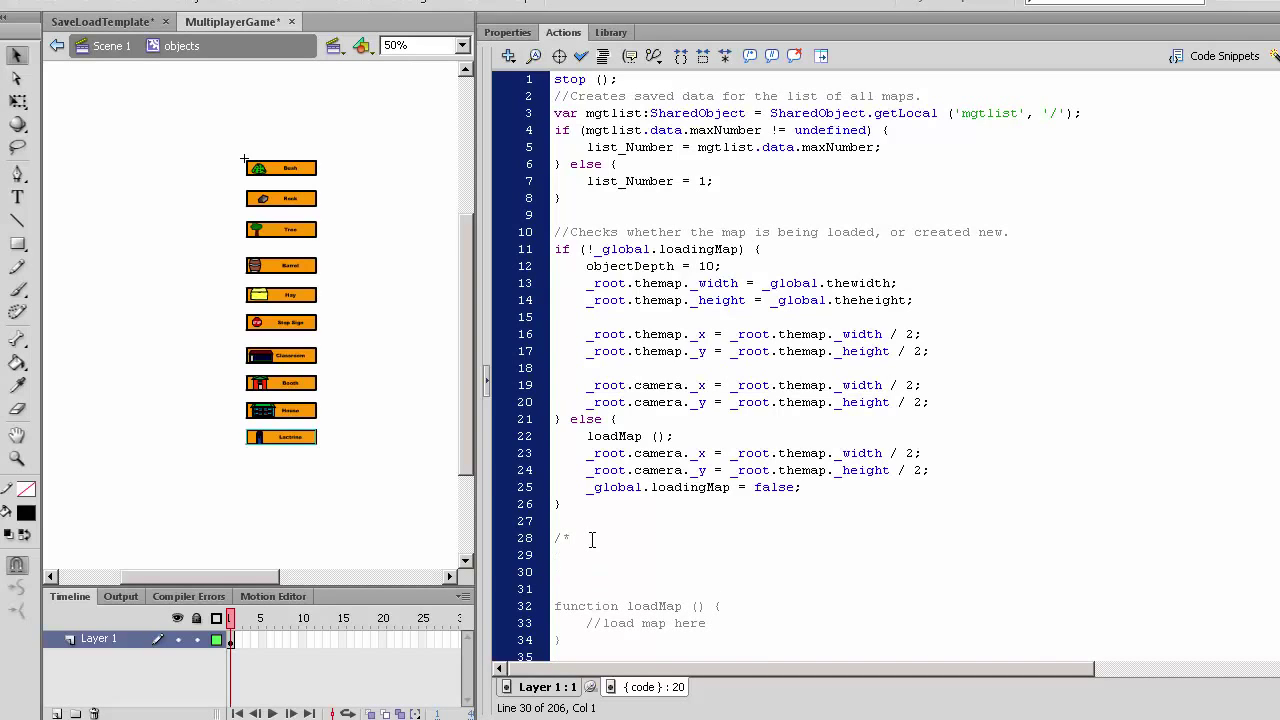
pyautogui.write('*/')
pyautogui.click(462, 45)
pyautogui.click(420, 130)
pyautogui.scroll(3, 328, 211)
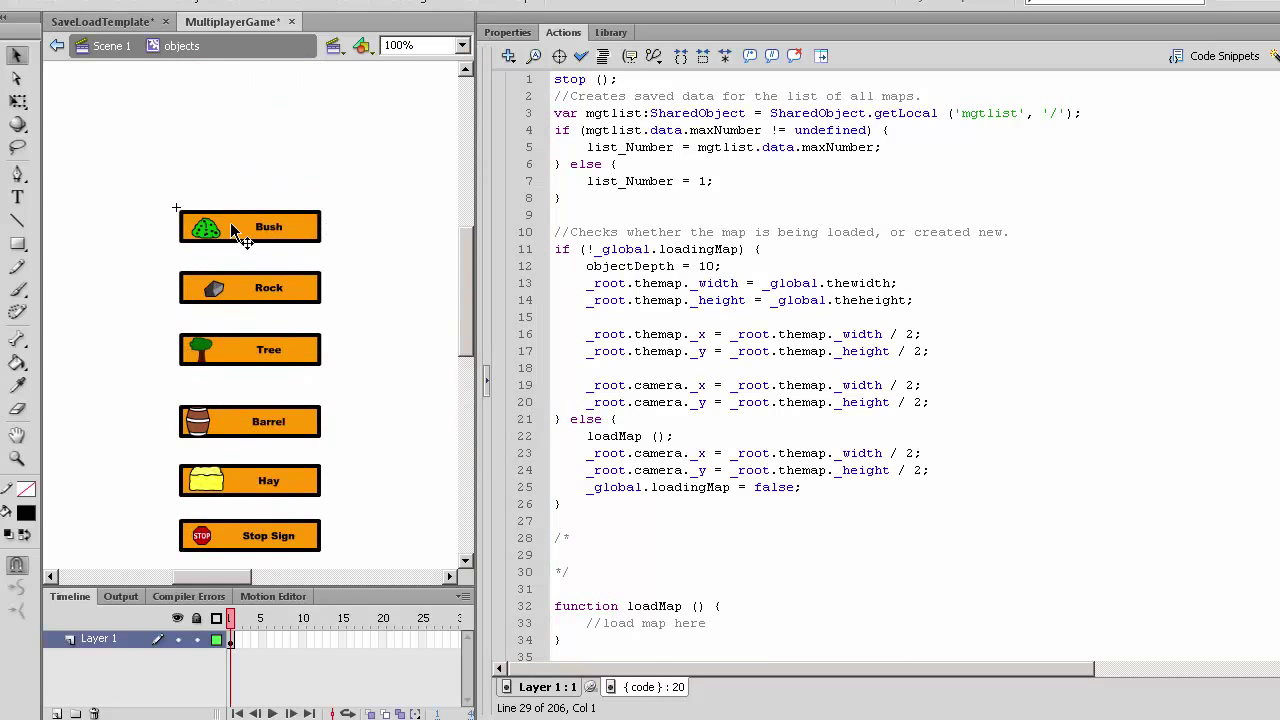
# Step: List Rock, Tree, Barrel and Hay on separate lines under Bush in the comment
pyautogui.click(615, 553)
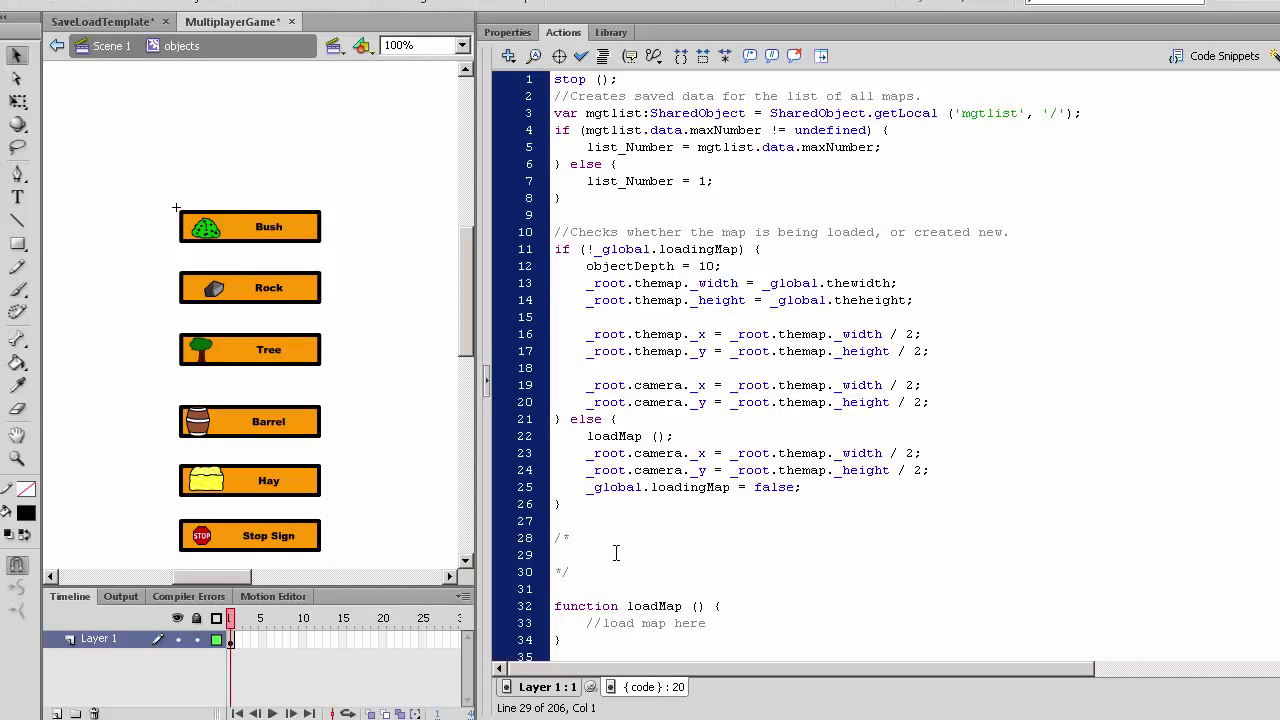
pyautogui.write('Bush')
pyautogui.press('Return')
pyautogui.write('Ro')
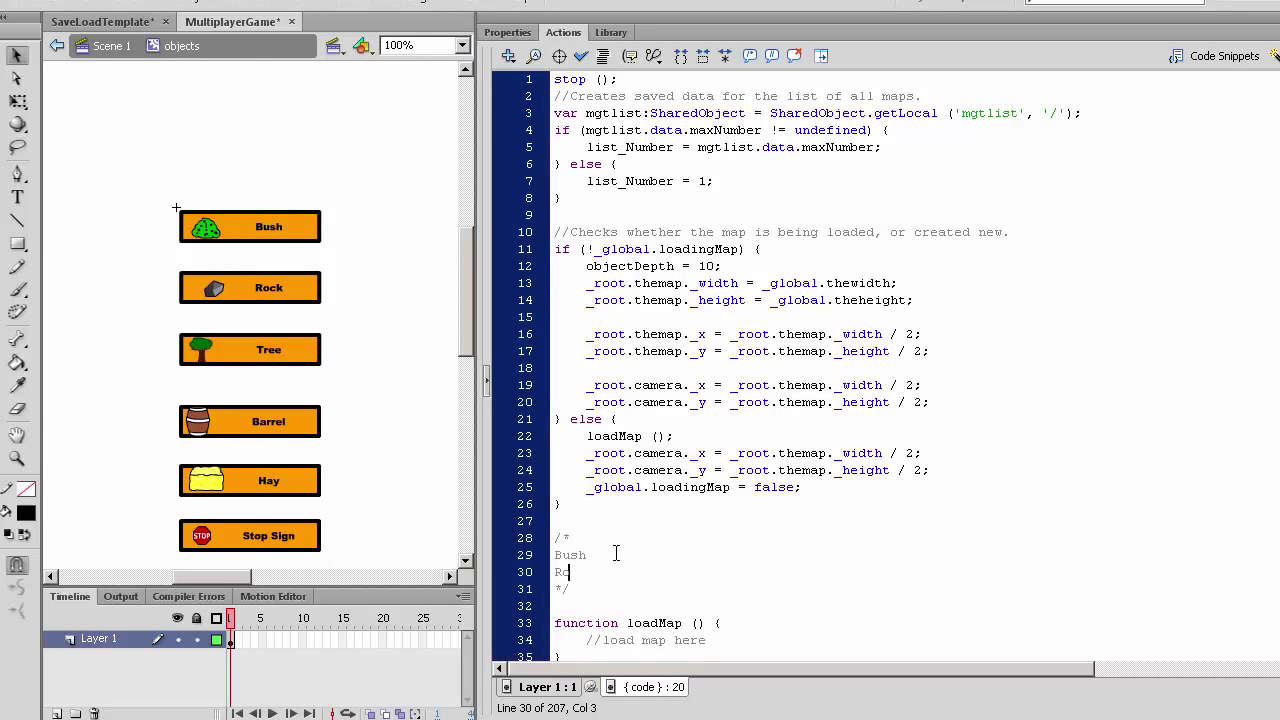
pyautogui.write('ck')
pyautogui.press('Return')
pyautogui.write('ee')
pyautogui.press('Return')
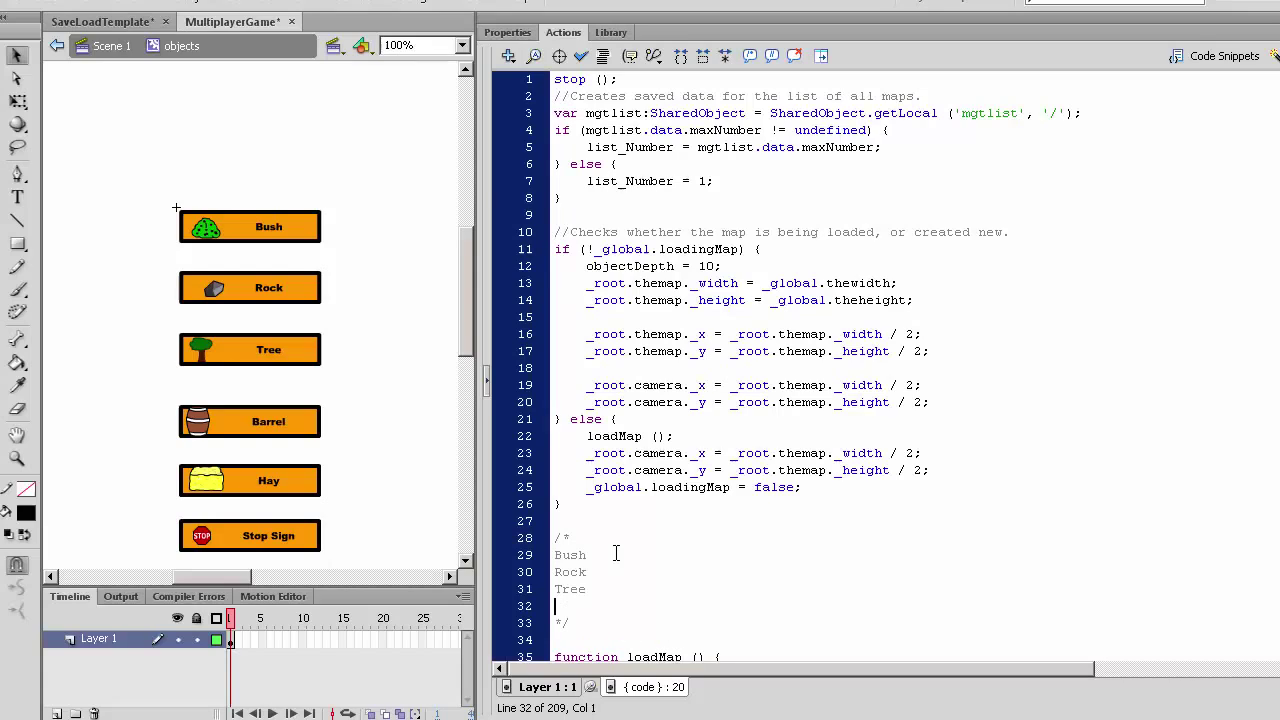
pyautogui.write('Barrel')
pyautogui.press('Return')
pyautogui.write('Hay')
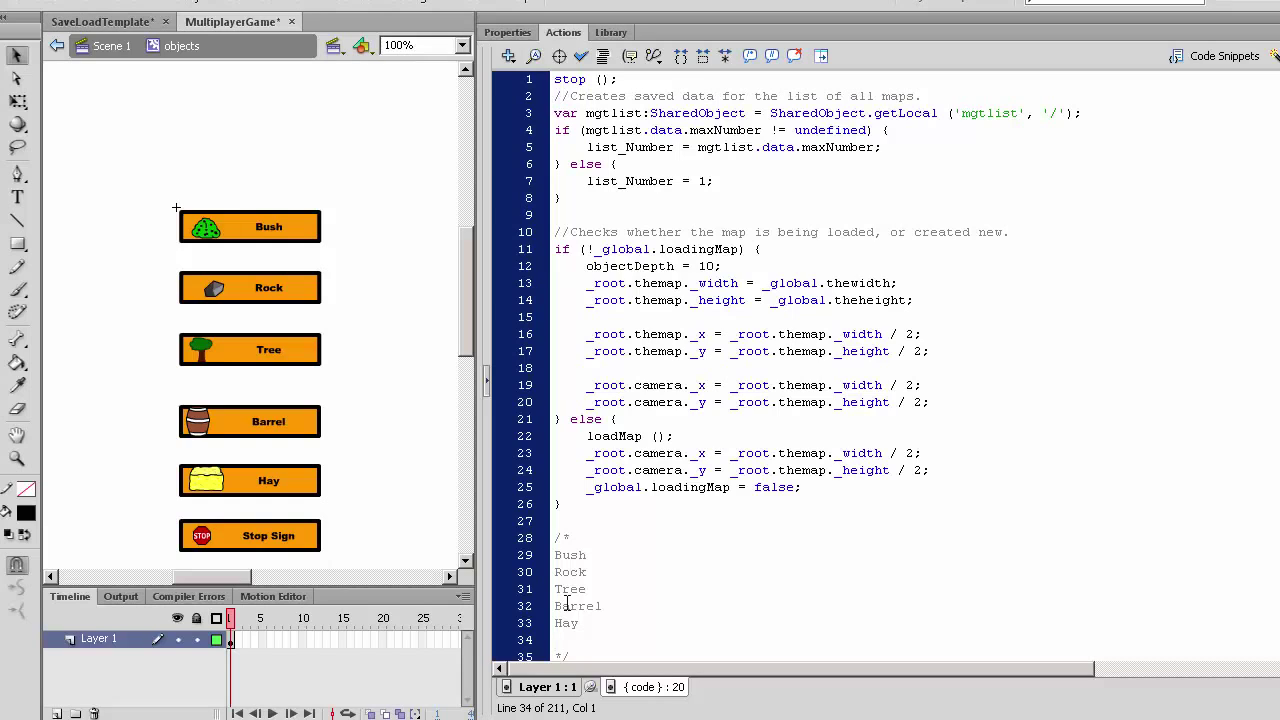
# Step: Browse MapResources and its Objects Folder in the Library for linkage names, then return to the code
pyautogui.click(611, 32)
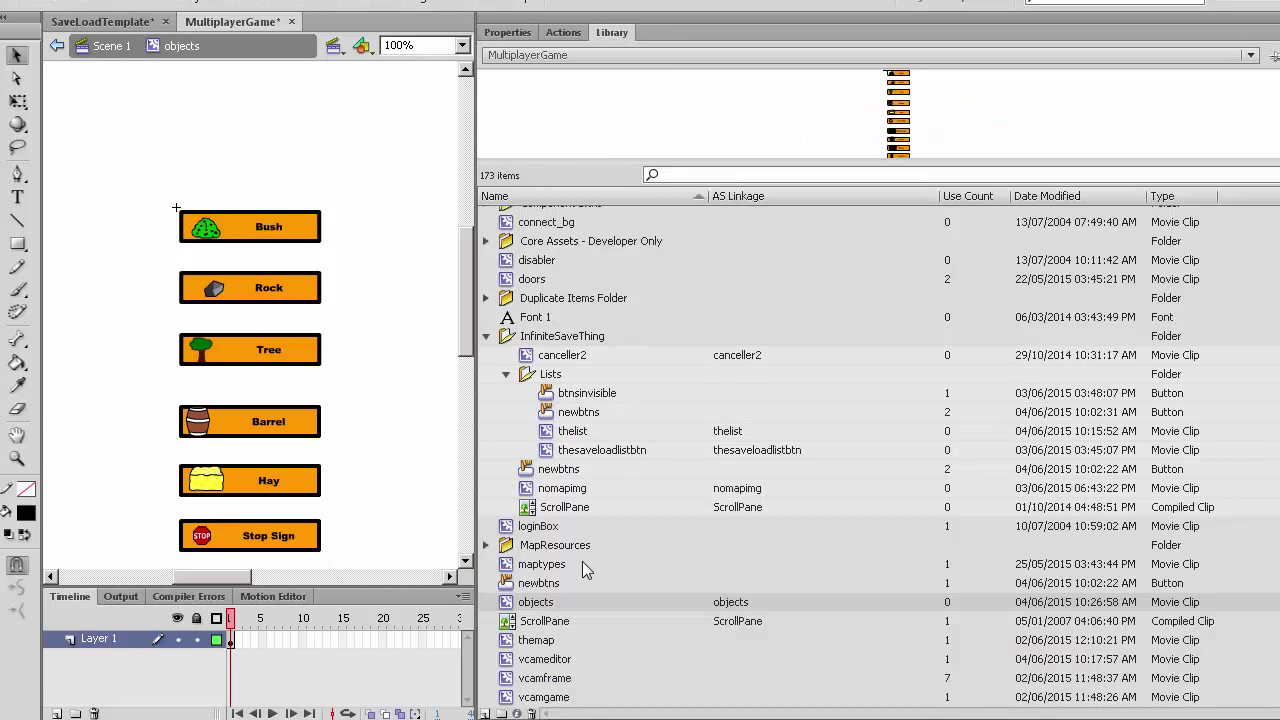
pyautogui.click(487, 545)
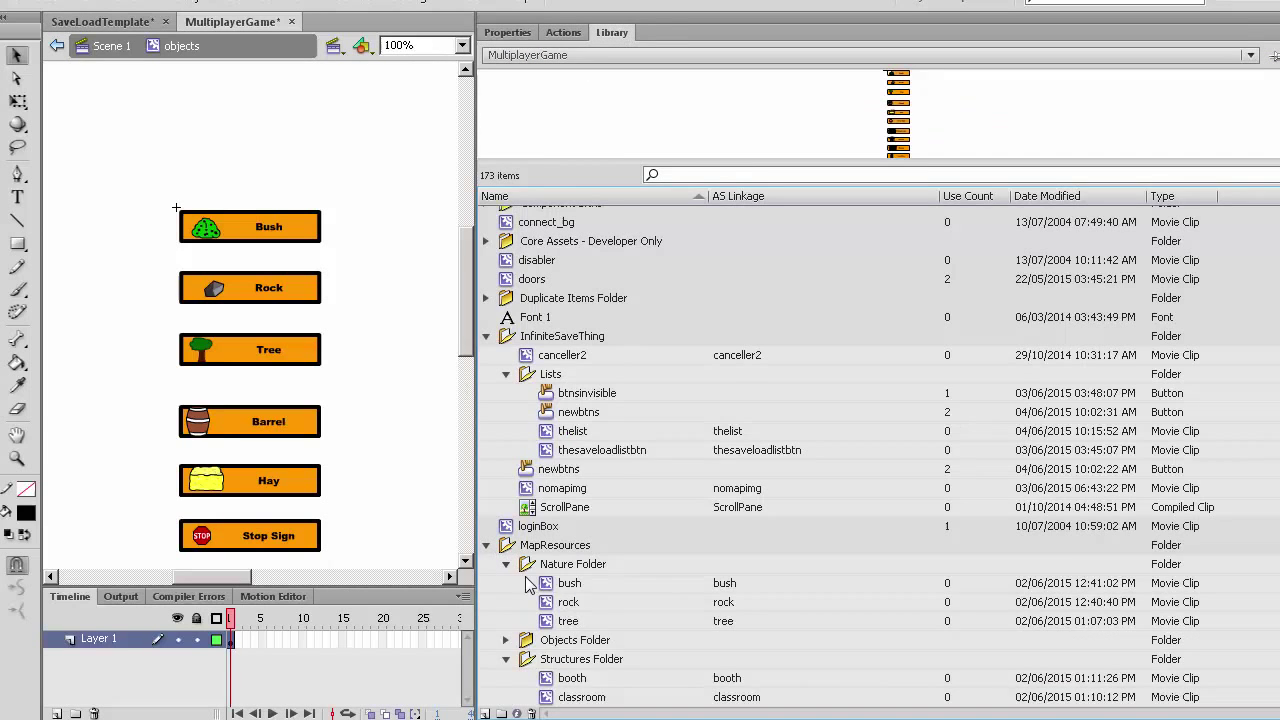
pyautogui.scroll(-3, 533, 585)
pyautogui.click(506, 470)
pyautogui.scroll(-2, 515, 480)
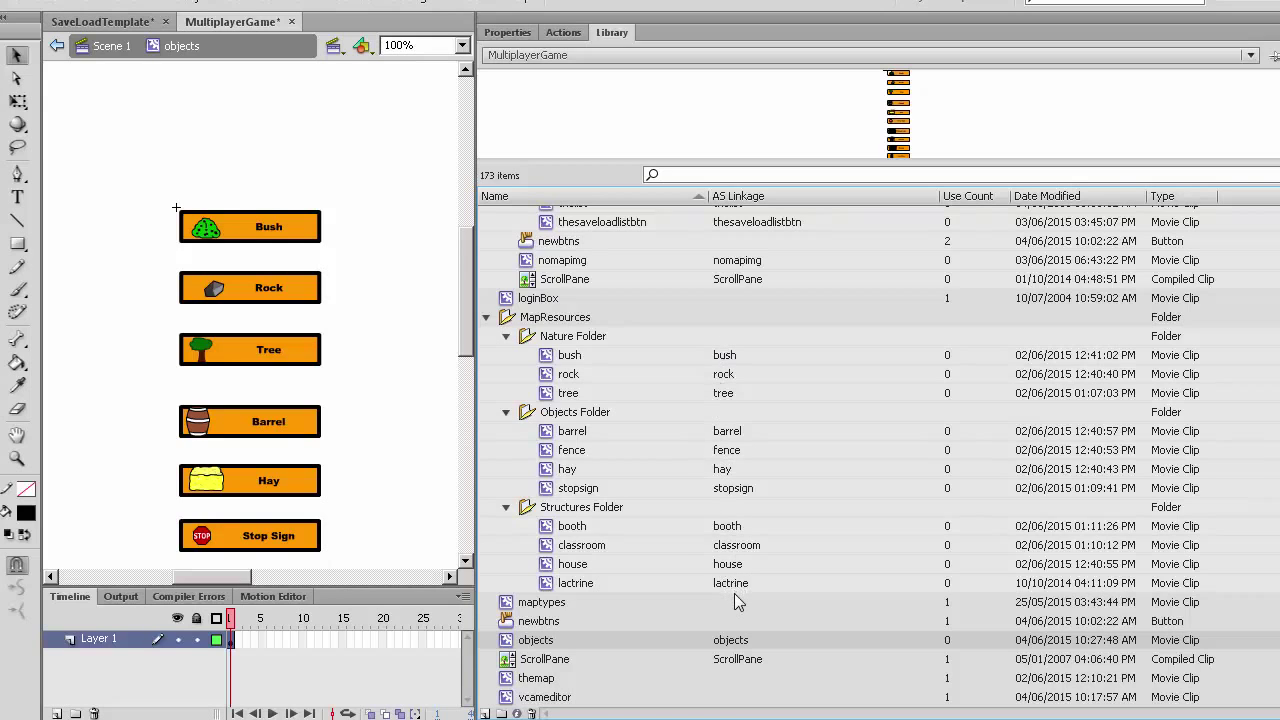
pyautogui.click(564, 33)
# Step: Lowercase the Bush, Rock, Tree and Barrel names in the comment block
pyautogui.click(556, 556)
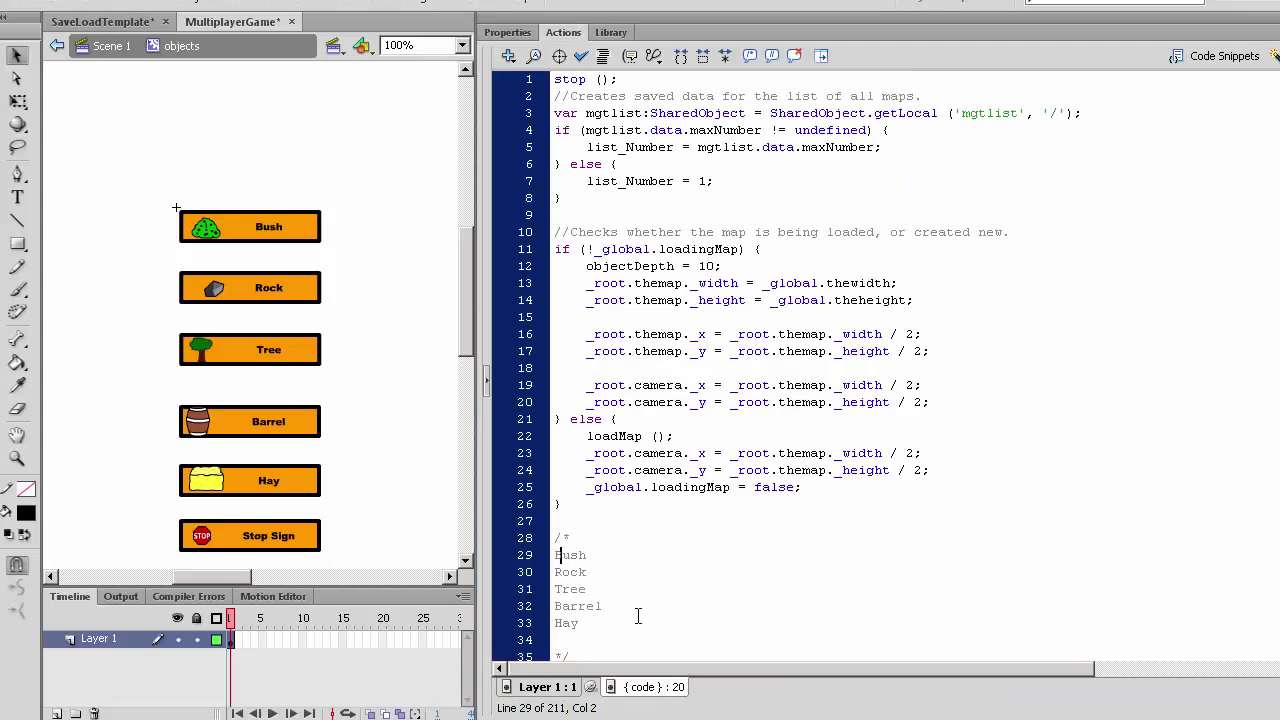
pyautogui.press('Delete')
pyautogui.write('b')
pyautogui.press('Down')
pyautogui.press('Left')
pyautogui.press('Delete')
pyautogui.write('r')
pyautogui.press('Down')
pyautogui.press('Delete')
pyautogui.write('b')
pyautogui.write('opsign')
pyautogui.moveTo(466, 310); pyautogui.dragTo(466, 440)
# Step: Add stopsign, classroom, booth, house and lactrine lines to the comment list
pyautogui.click(636, 640)
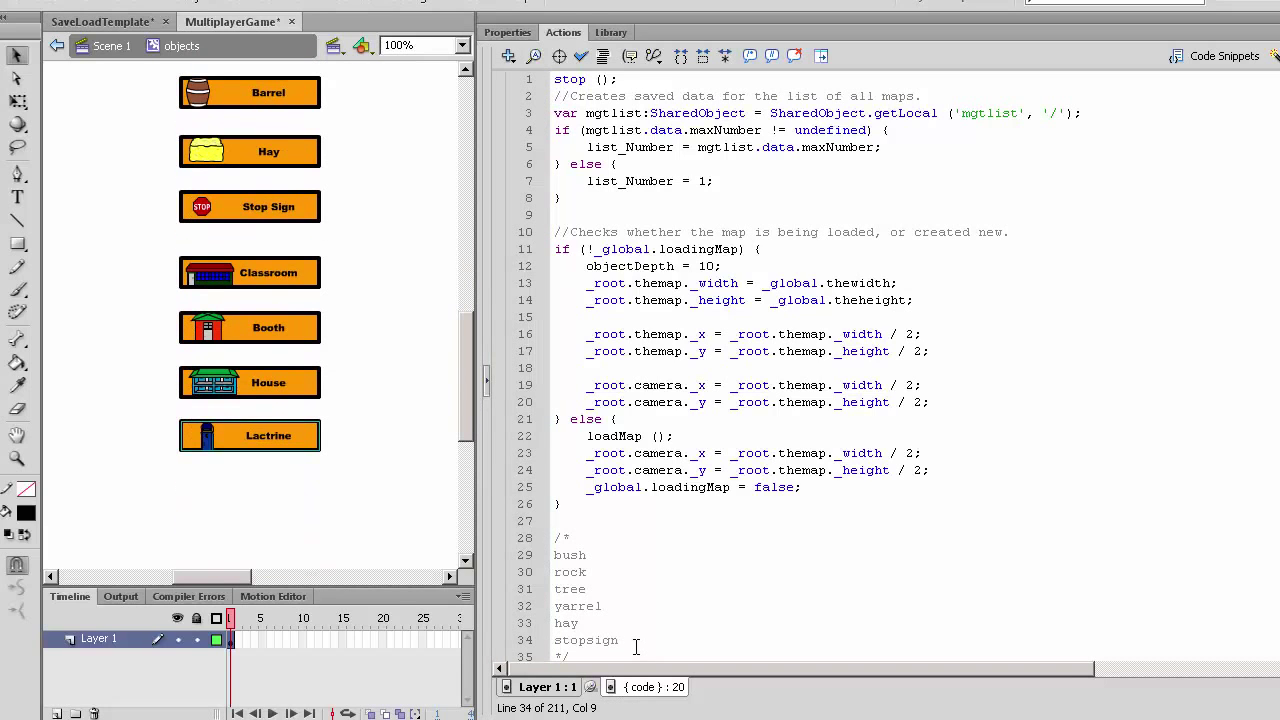
pyautogui.press('Return')
pyautogui.write('classro')
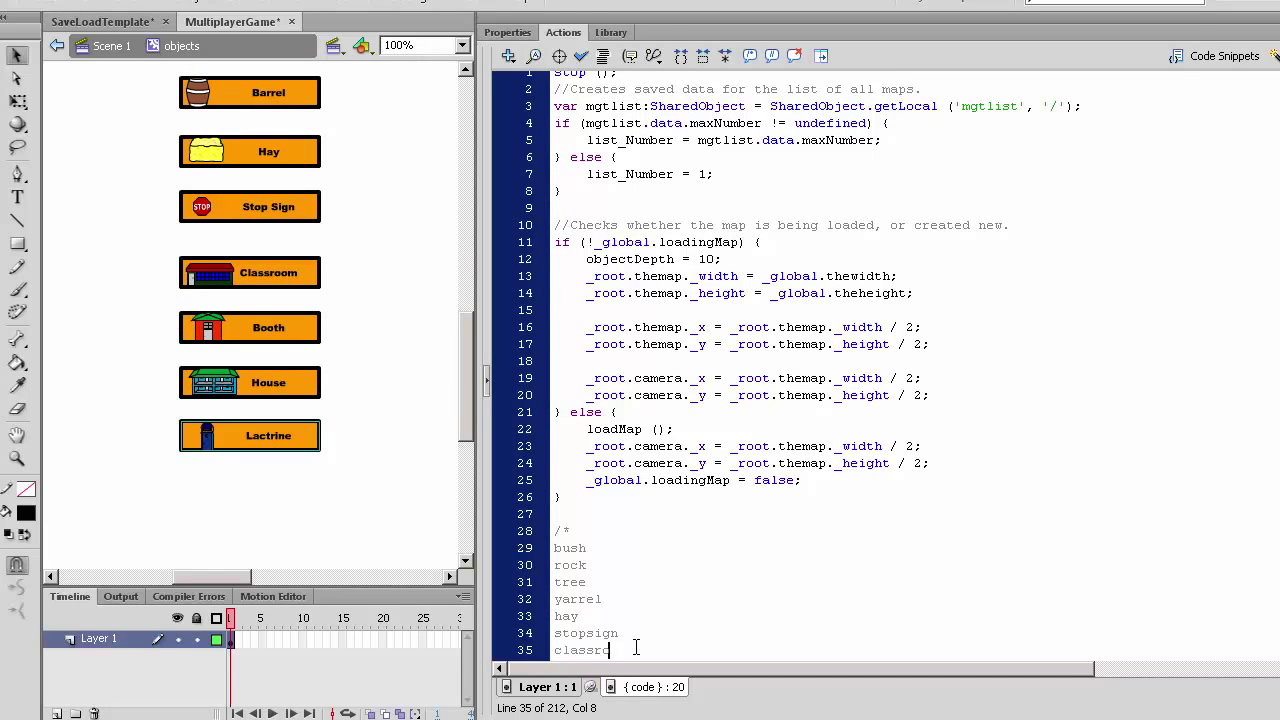
pyautogui.write('om')
pyautogui.press('Return')
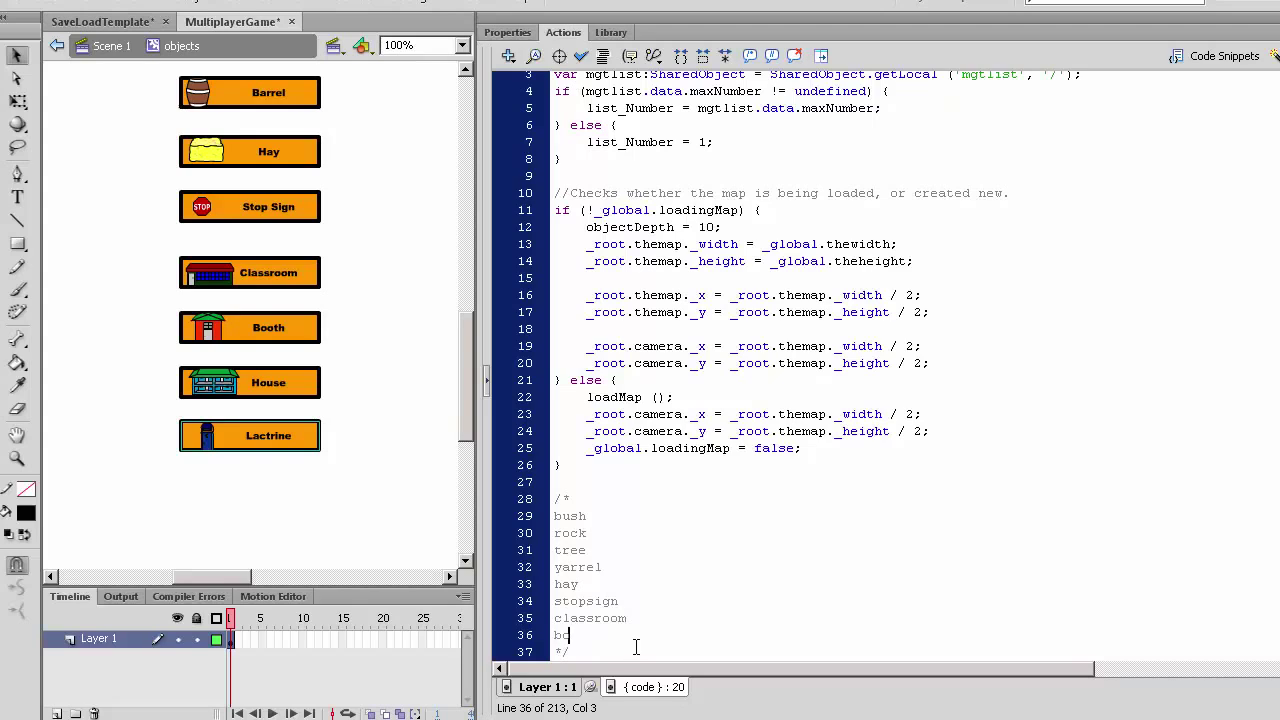
pyautogui.write('booth')
pyautogui.press('Return')
pyautogui.write('house')
pyautogui.press('Return')
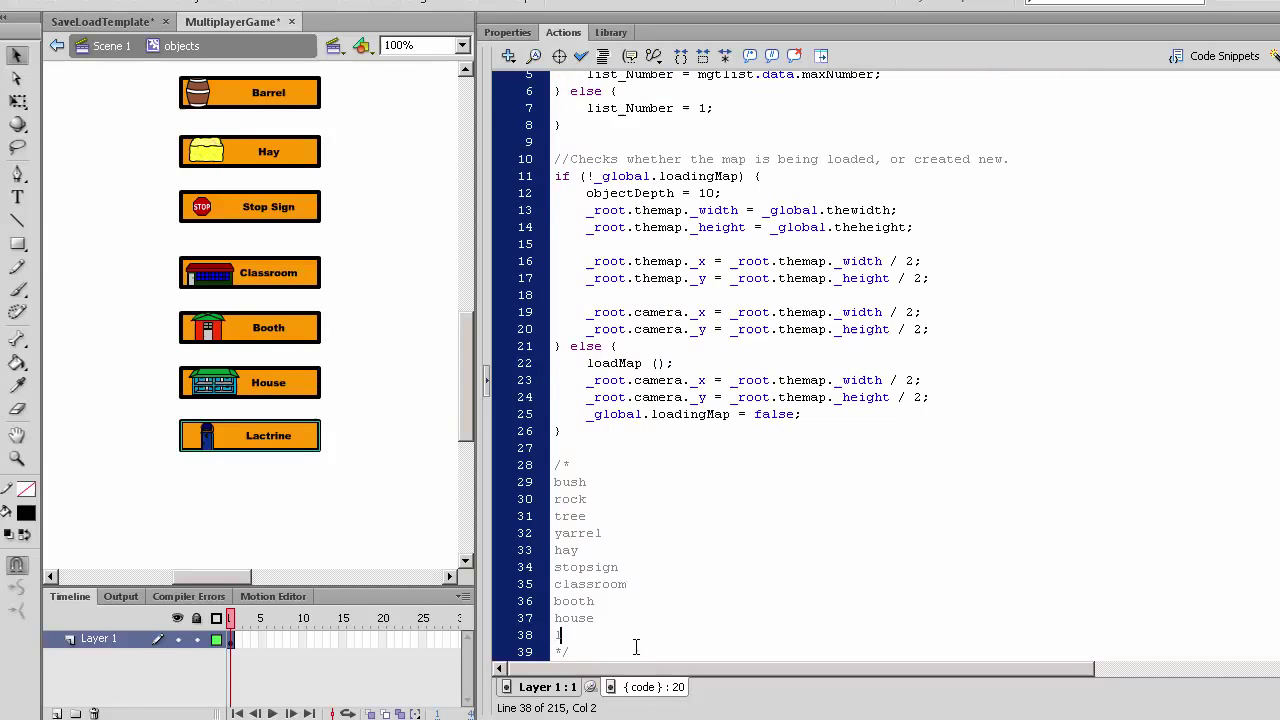
pyautogui.write('actrine')
pyautogui.scroll(-3, 740, 450)
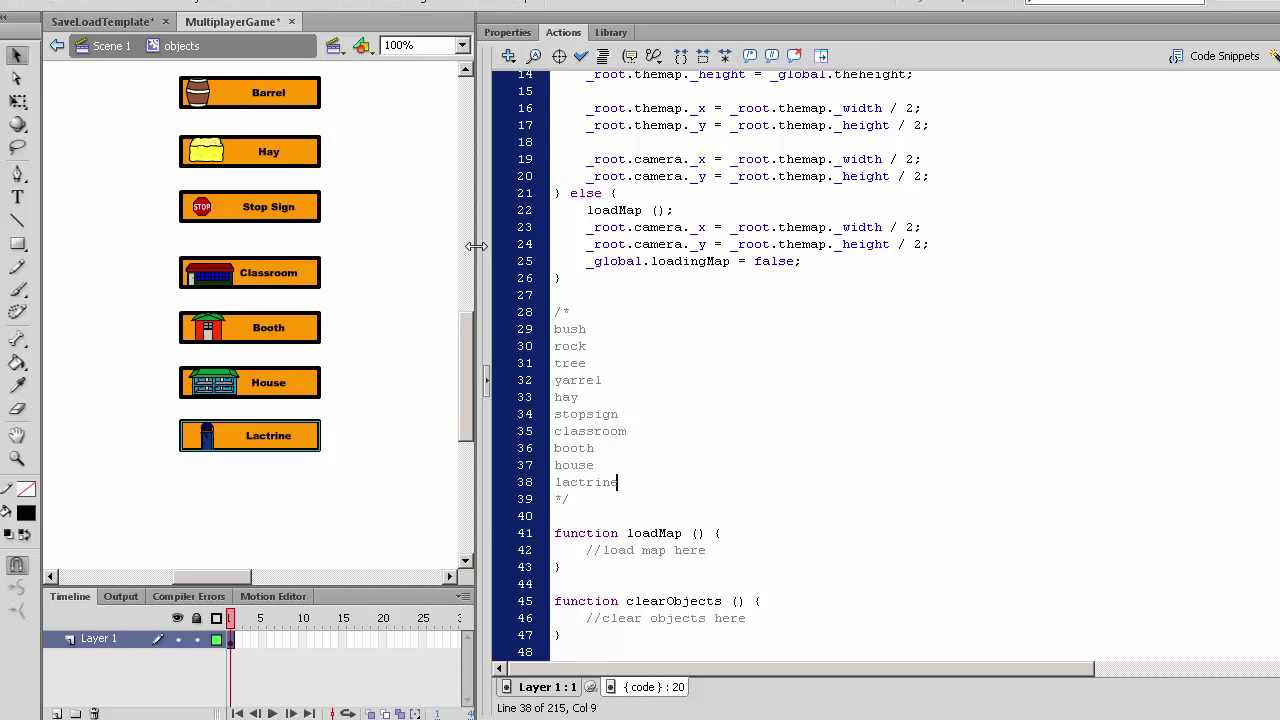
pyautogui.moveTo(480, 250); pyautogui.dragTo(507, 250)
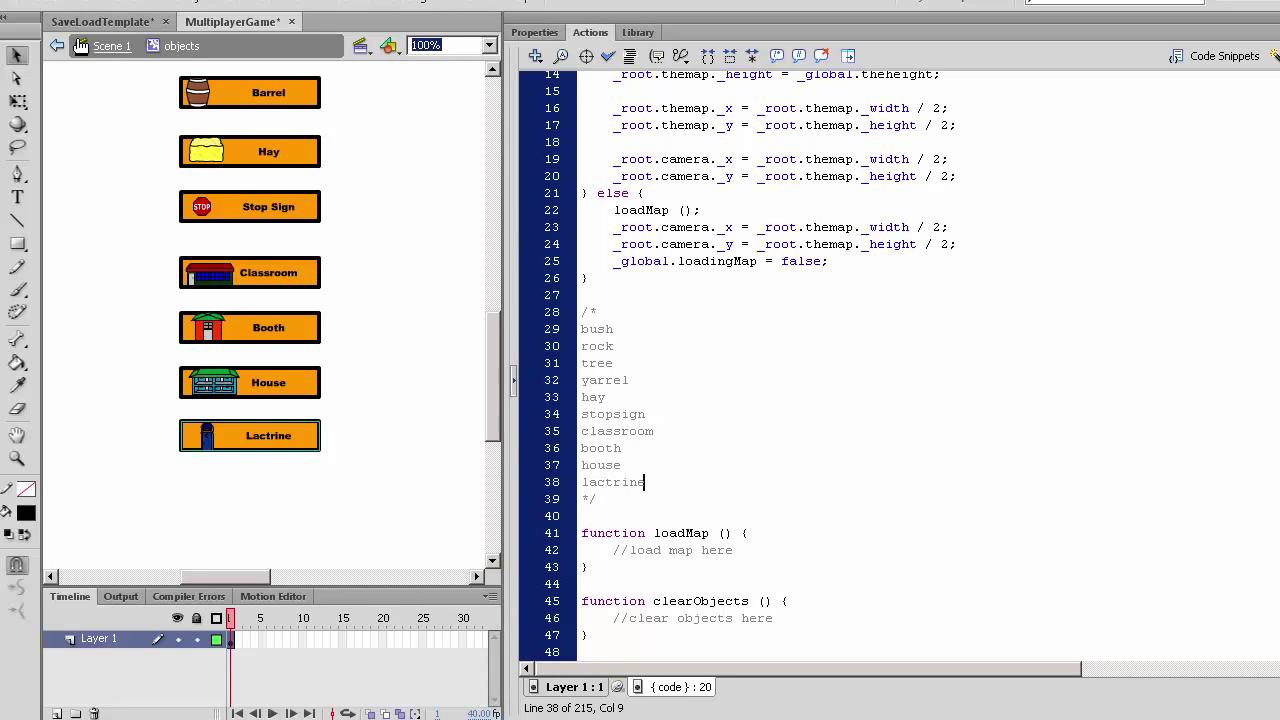
# Step: Back in Scene 1, open blank lines in saveMap after the mapY assignment, before mgt.flush
pyautogui.click(111, 45)
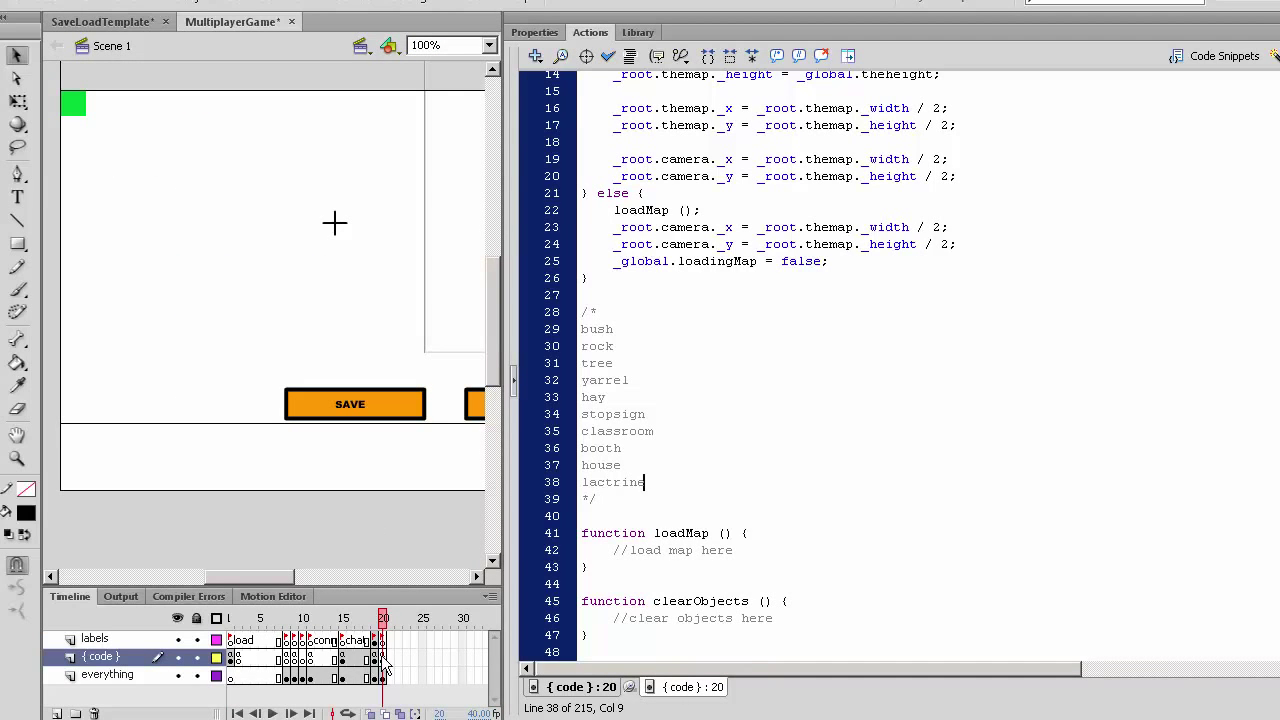
pyautogui.click(613, 397)
pyautogui.scroll(-4, 640, 397)
pyautogui.scroll(-4, 640, 300)
pyautogui.scroll(-3, 650, 255)
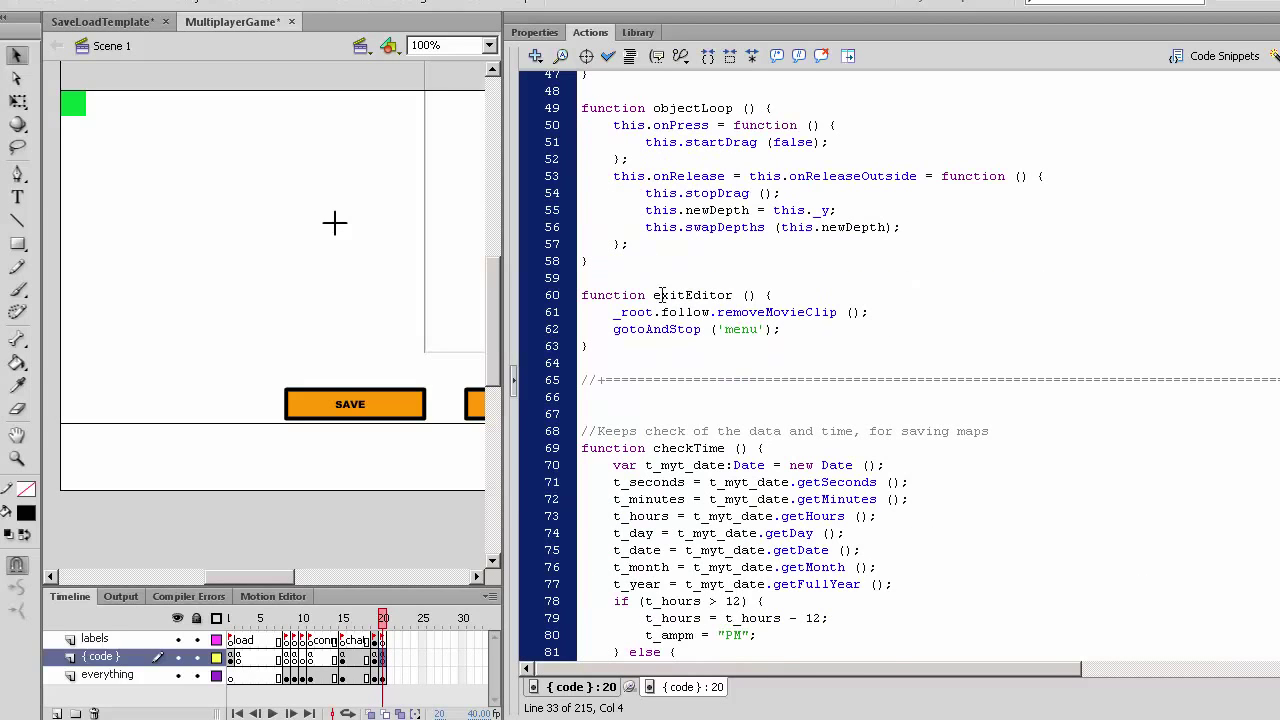
pyautogui.scroll(5, 661, 294)
pyautogui.scroll(5, 661, 294)
pyautogui.scroll(2, 661, 294)
pyautogui.scroll(-1, 661, 300)
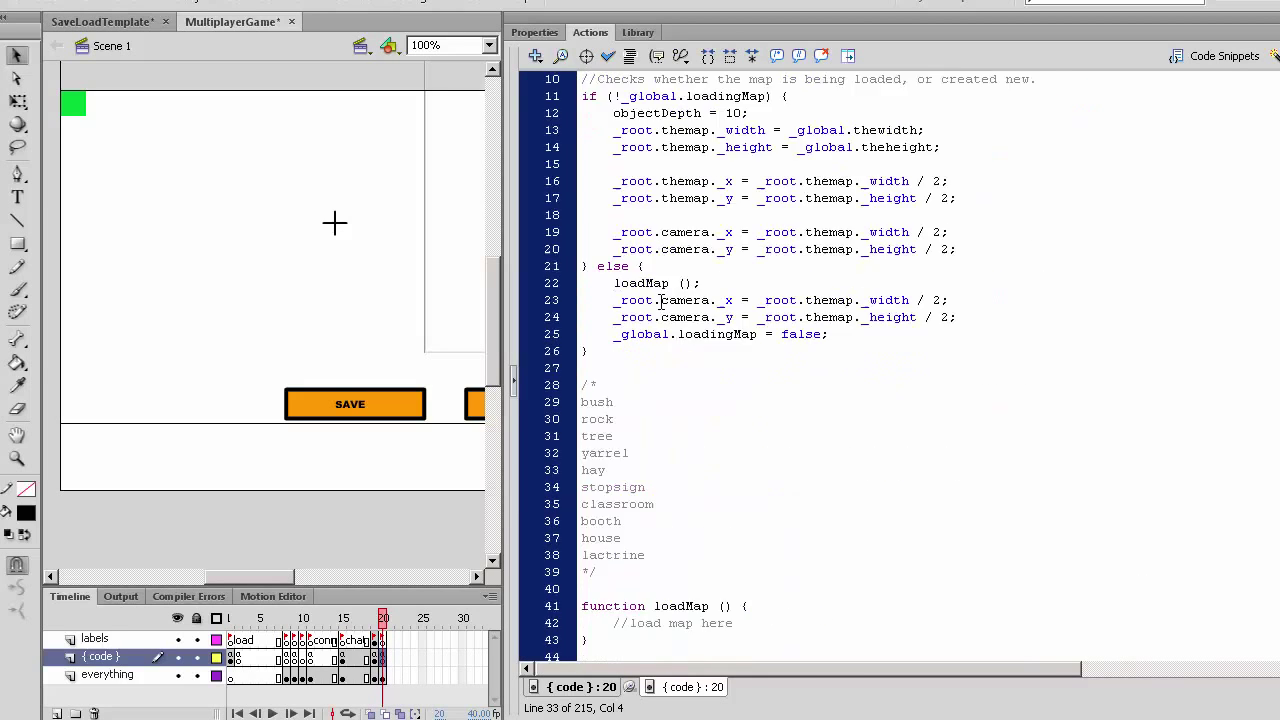
pyautogui.scroll(-10, 661, 300)
pyautogui.scroll(-7, 657, 310)
pyautogui.scroll(-12, 657, 310)
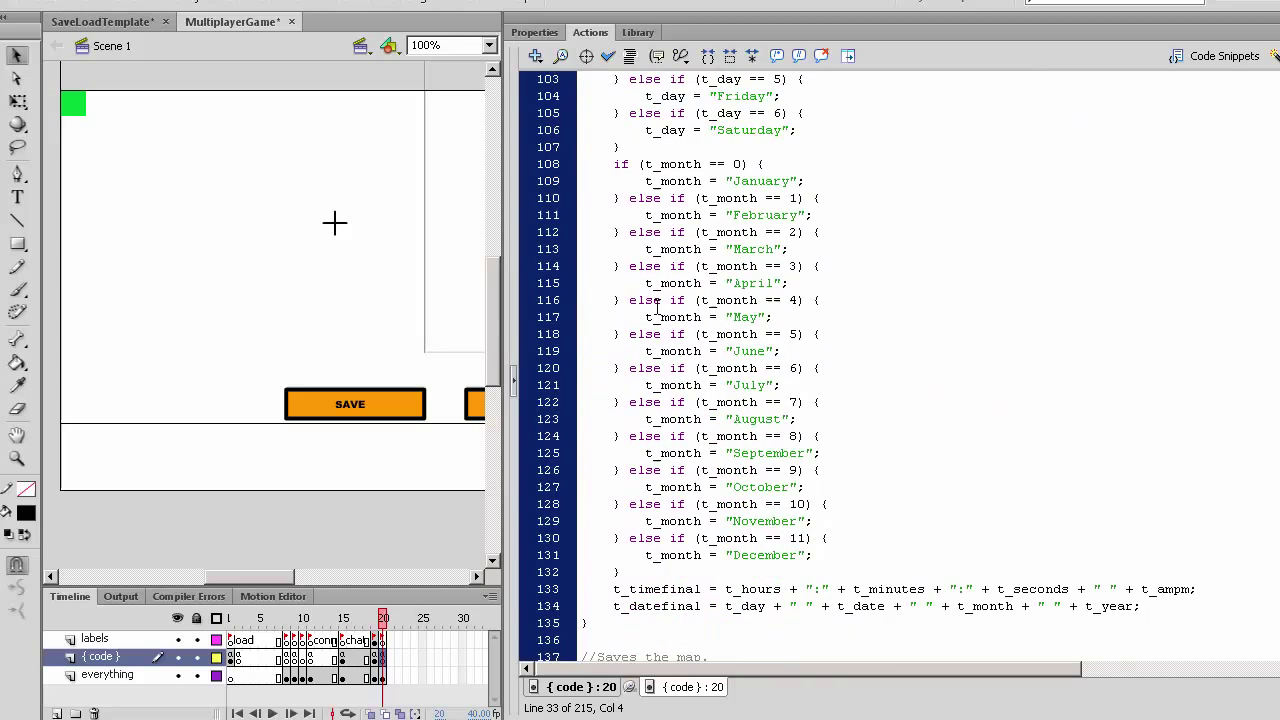
pyautogui.scroll(-7, 657, 310)
pyautogui.scroll(-1, 657, 310)
pyautogui.scroll(-1, 657, 310)
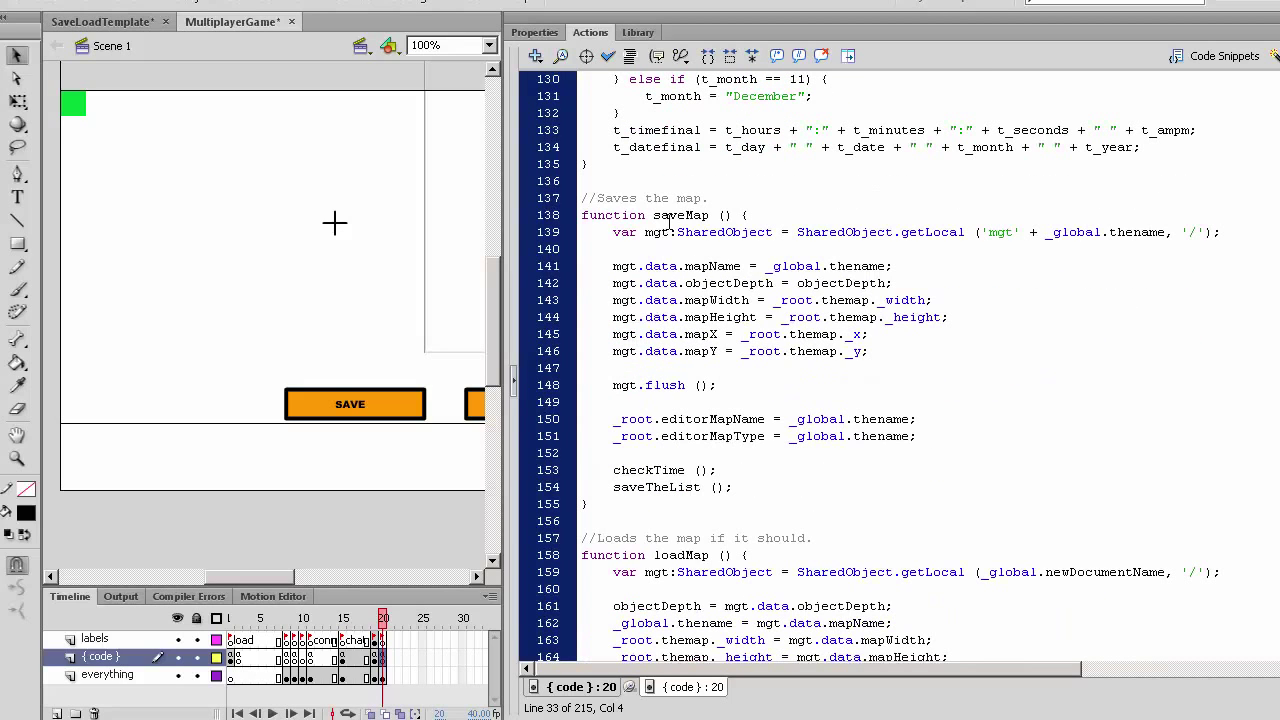
pyautogui.scroll(-1, 704, 268)
pyautogui.scroll(-1, 680, 268)
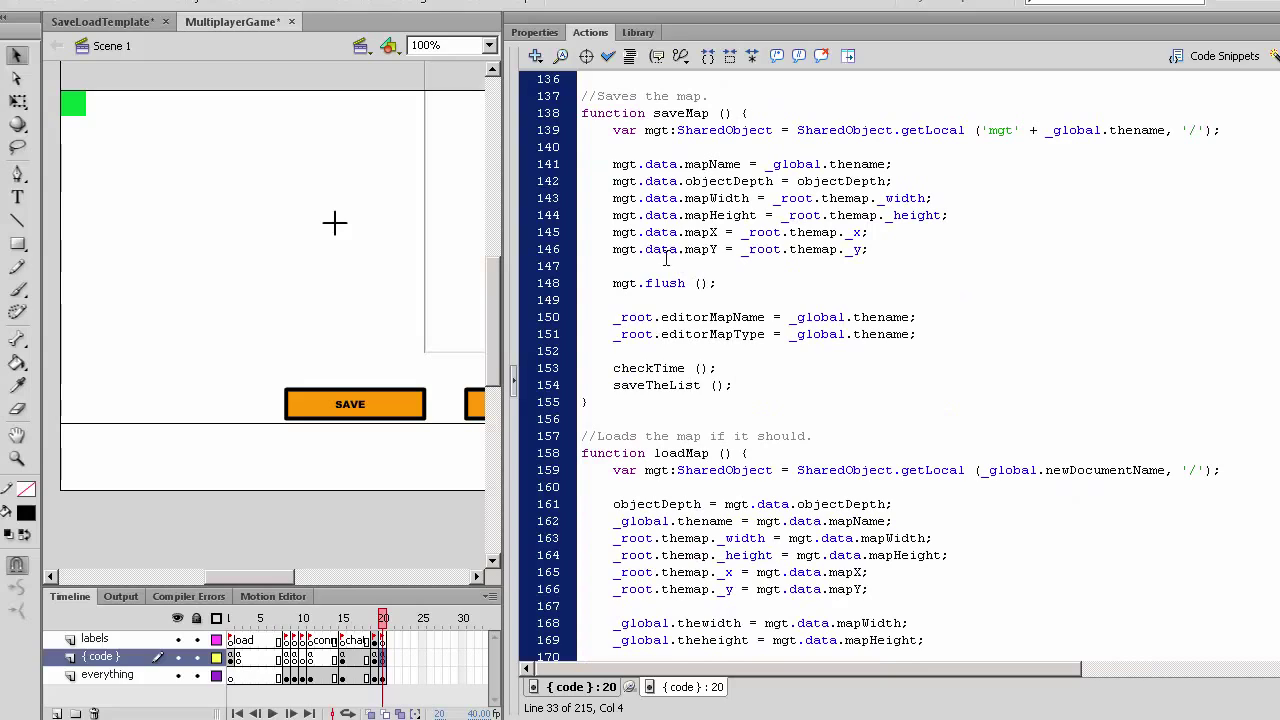
pyautogui.click(636, 267)
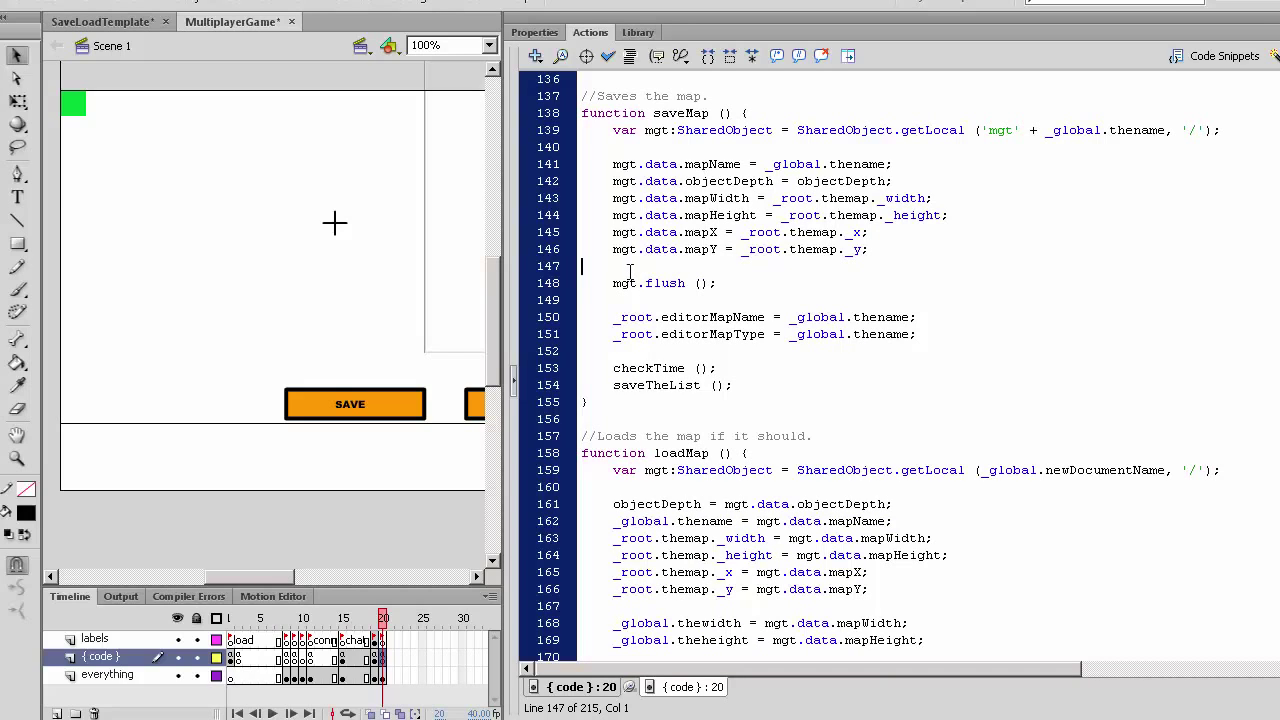
pyautogui.press('Return')
pyautogui.press('Return')
pyautogui.press('Return')
# Step: Write an empty for(i = 10; i <= objectDepth; i++) loop in saveMap, renaming depth to i
pyautogui.click(723, 282)
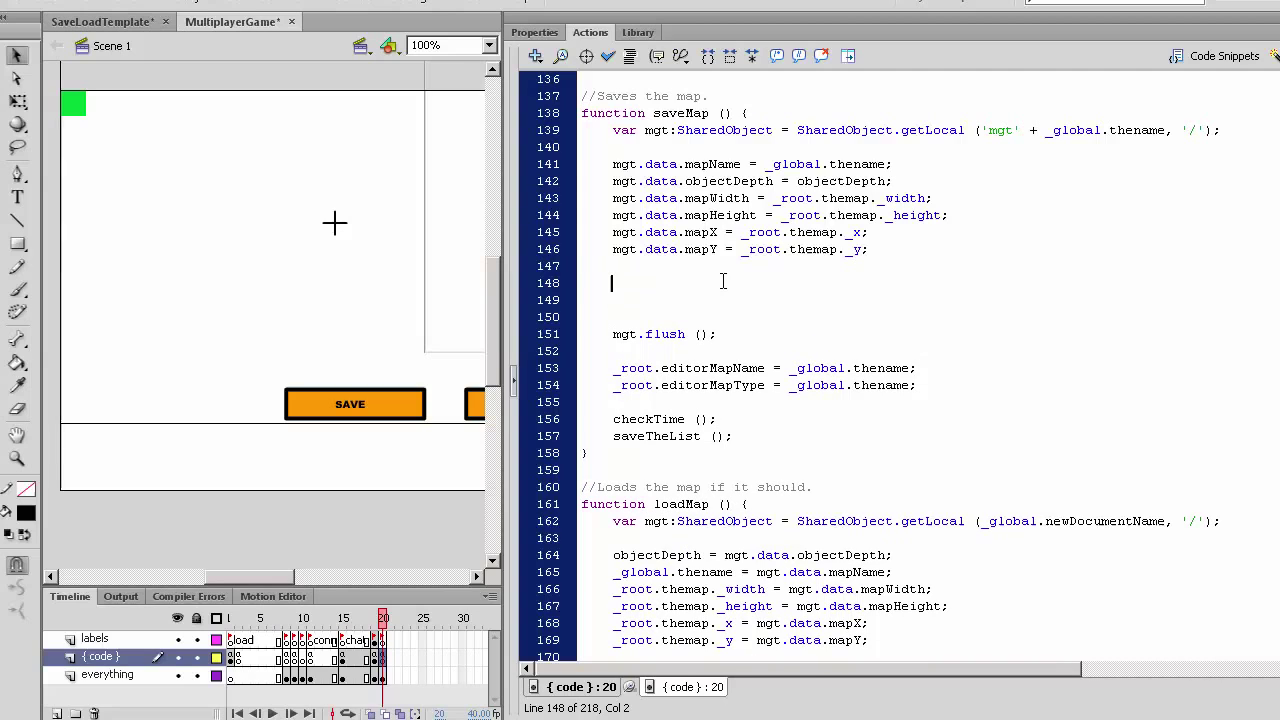
pyautogui.scroll(3, 793, 319)
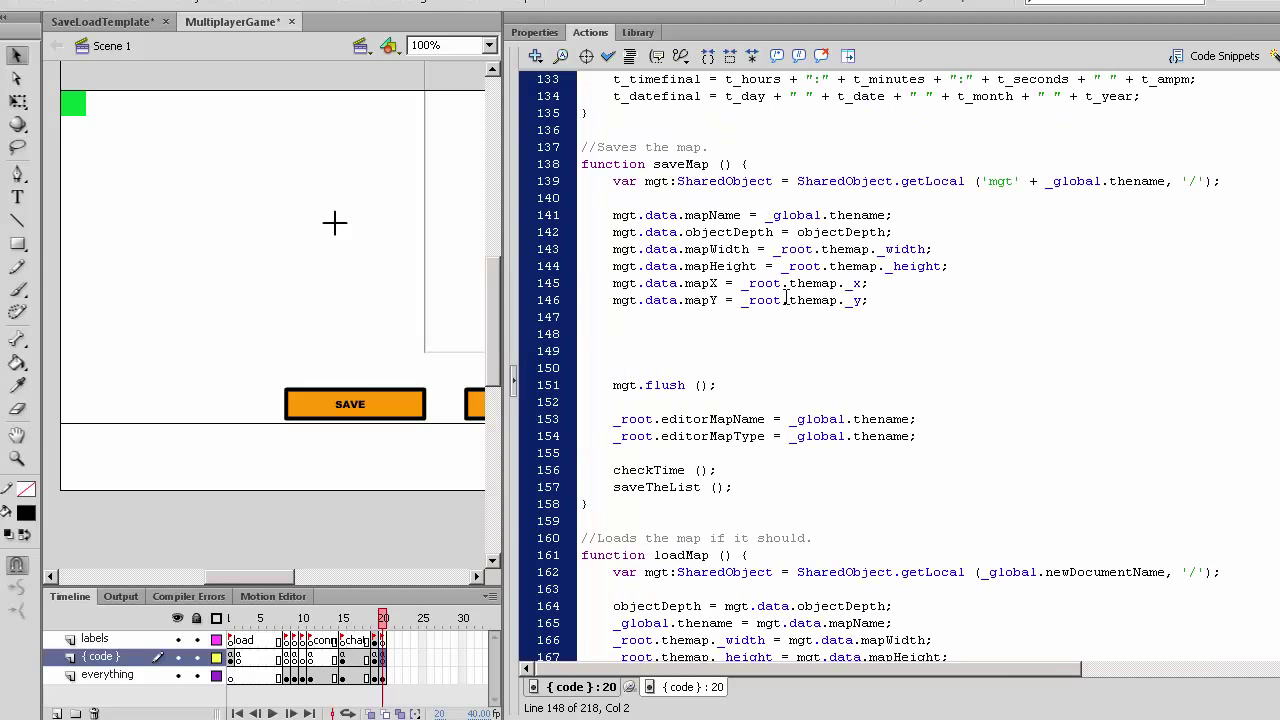
pyautogui.write('fo')
pyautogui.press('BackSpace')
pyautogui.press('BackSpace')
pyautogui.write('r (')
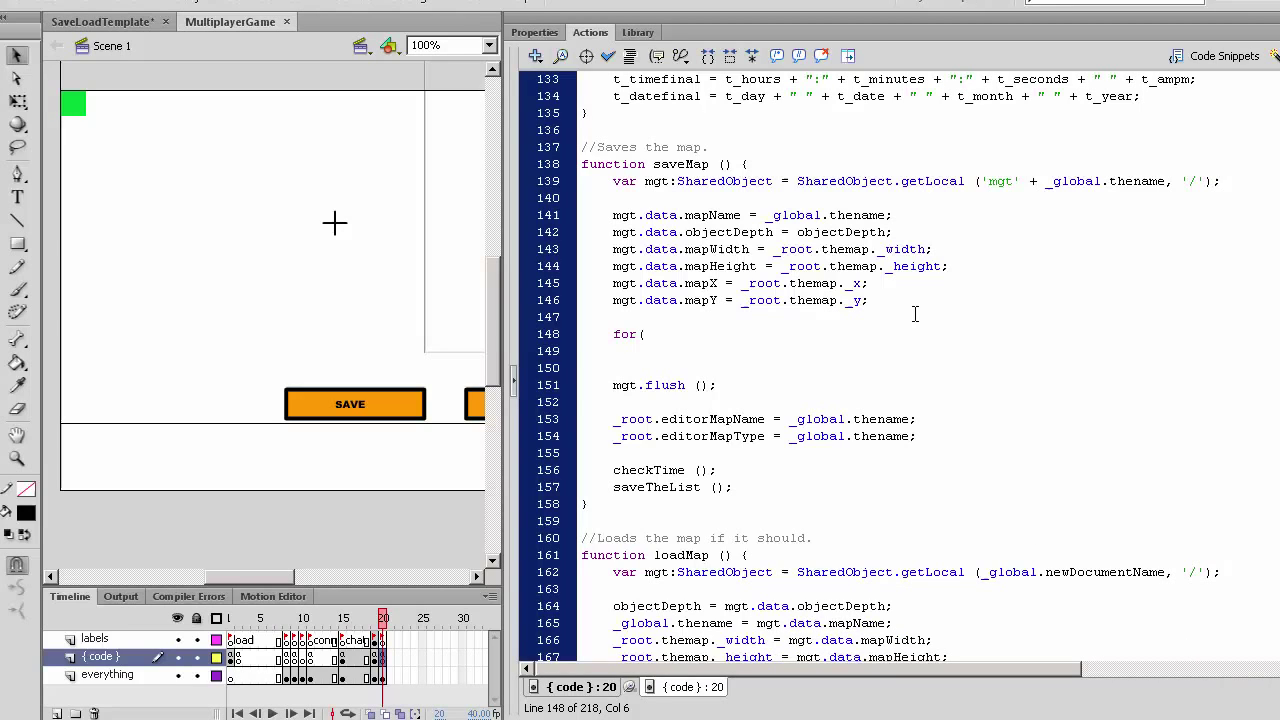
pyautogui.write('depth')
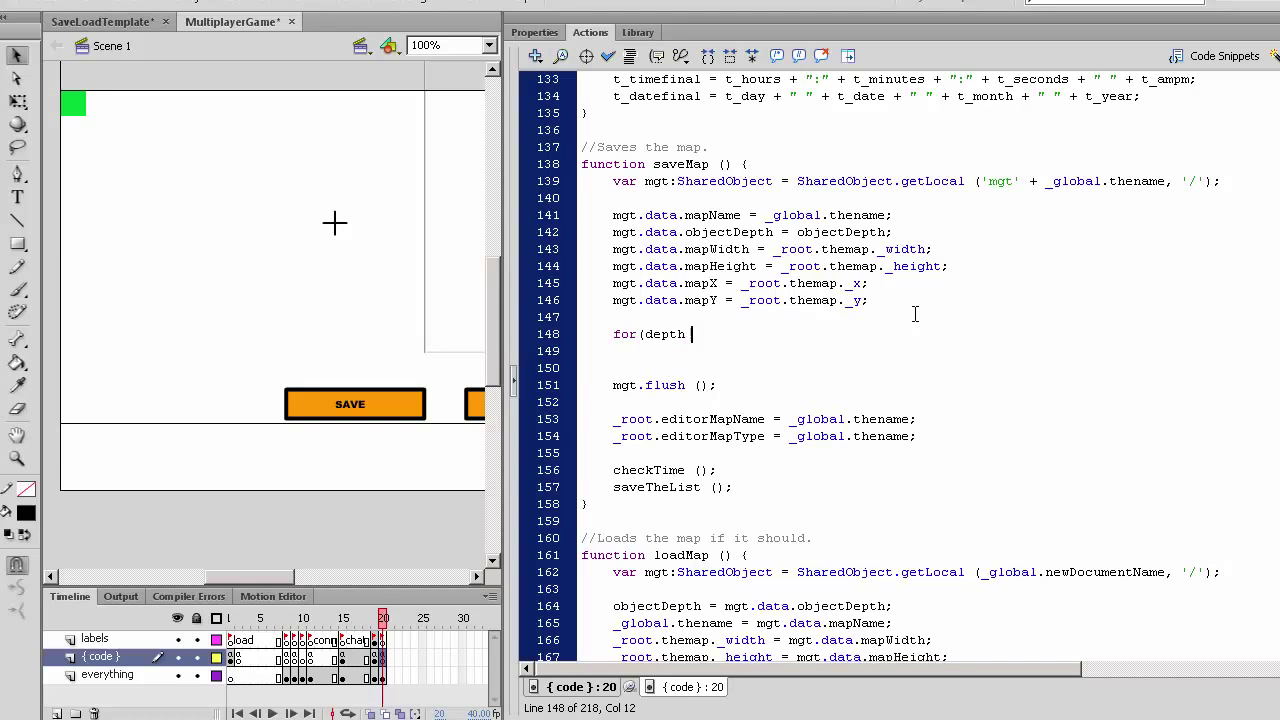
pyautogui.write('= 0')
pyautogui.write('10;')
pyautogui.write('depth')
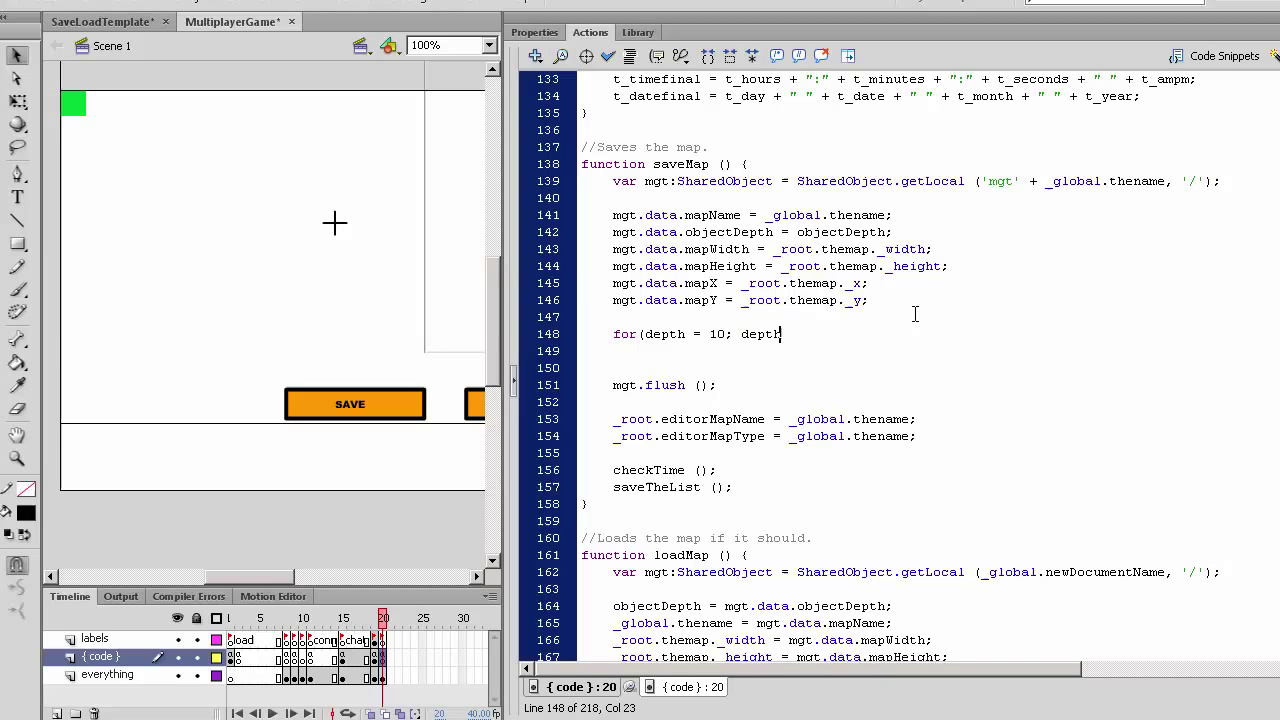
pyautogui.write(' <')
pyautogui.write('=')
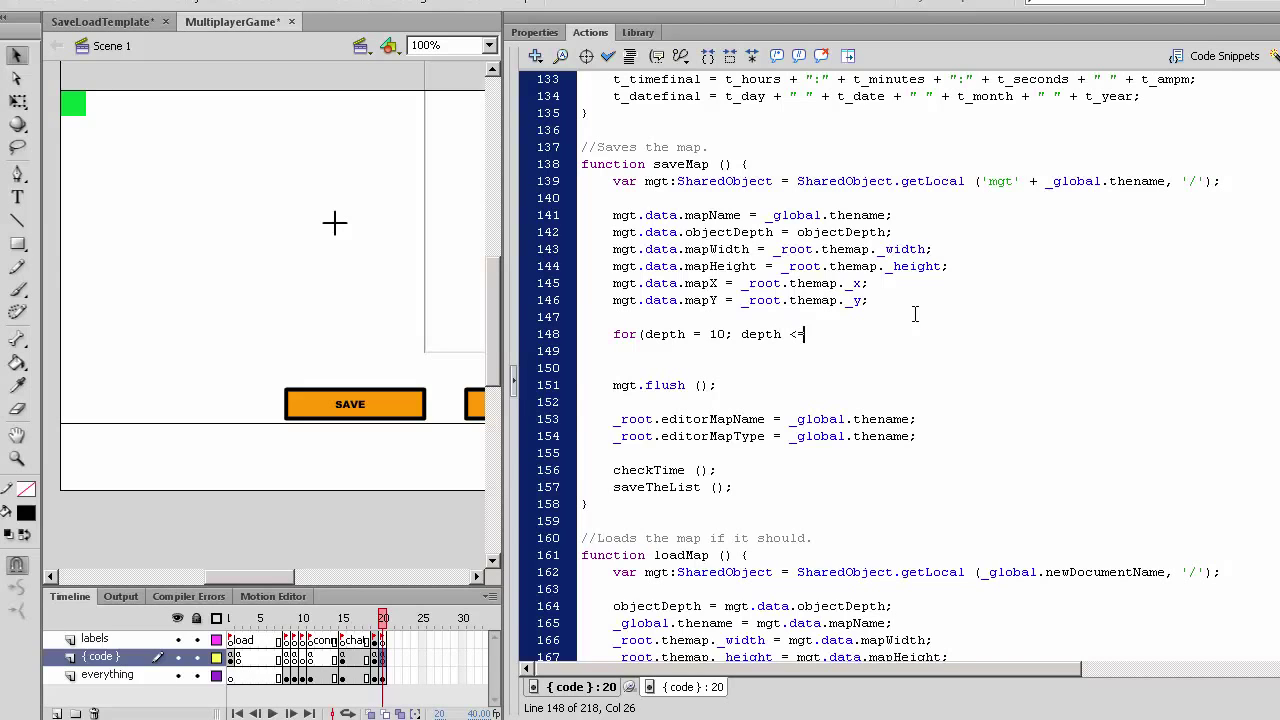
pyautogui.write(' objectDepth')
pyautogui.write(';depth')
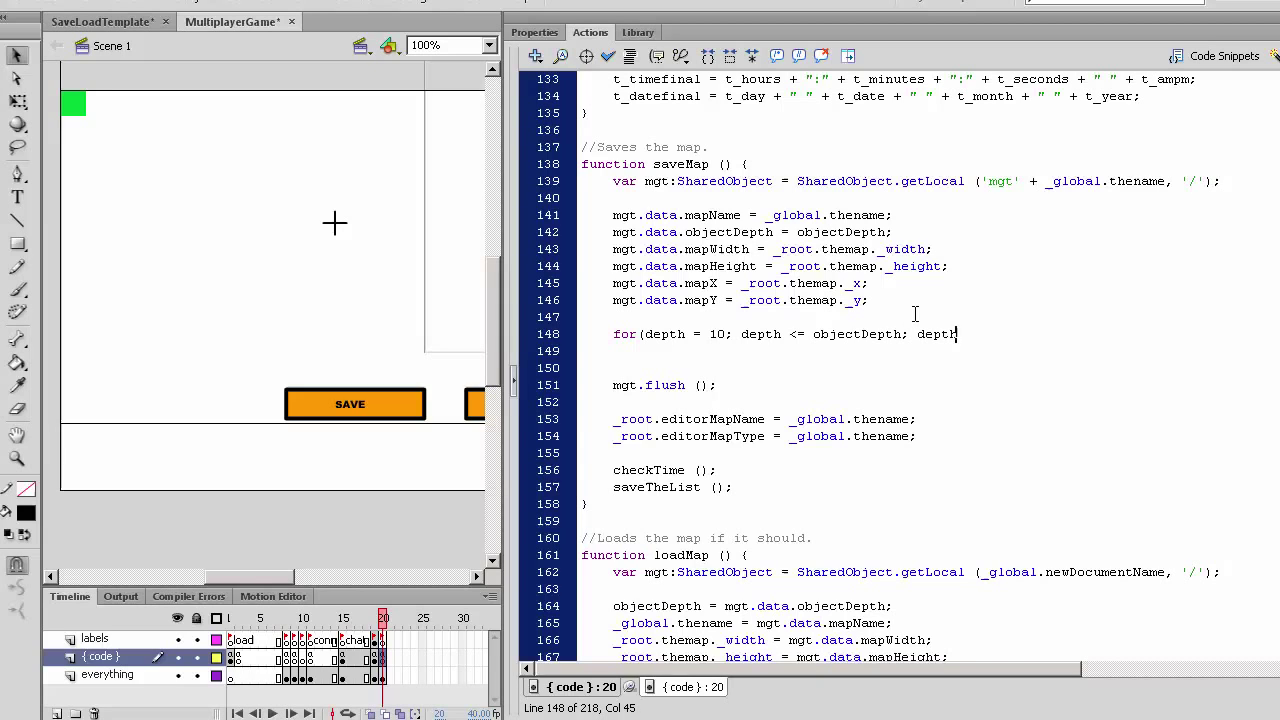
pyautogui.write('++) {')
pyautogui.press('Return')
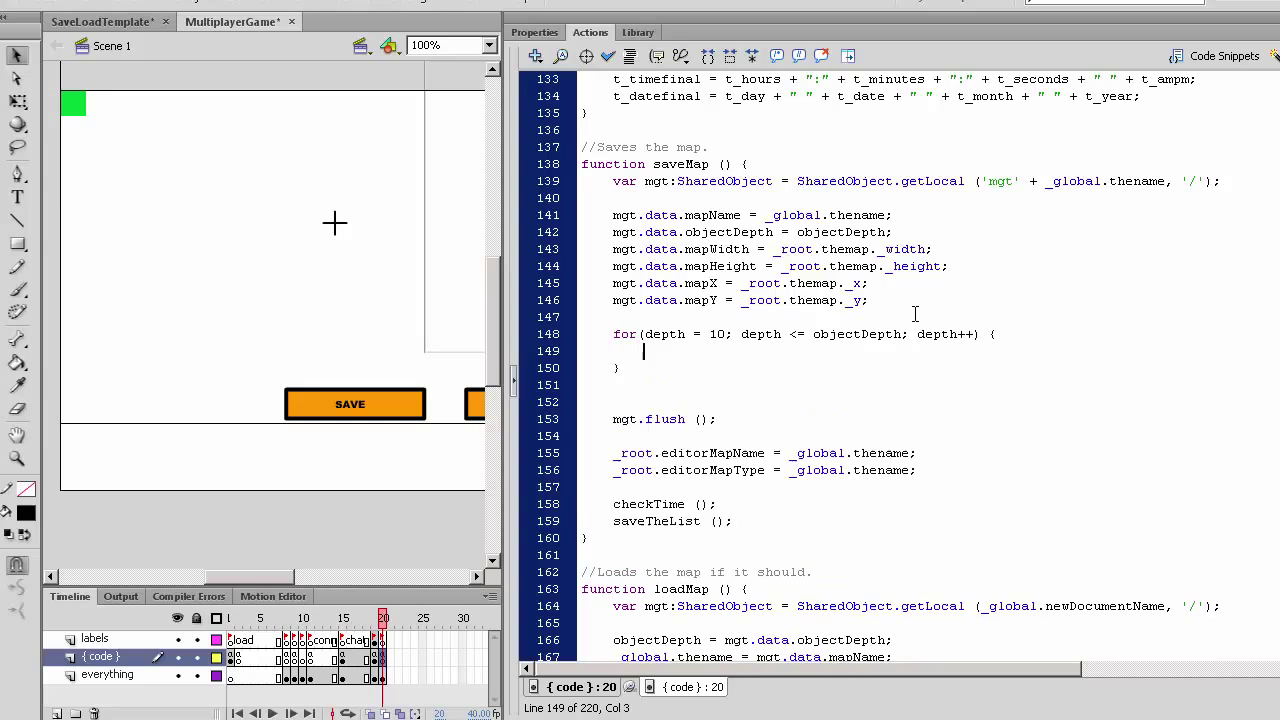
pyautogui.doubleClick(665, 334)
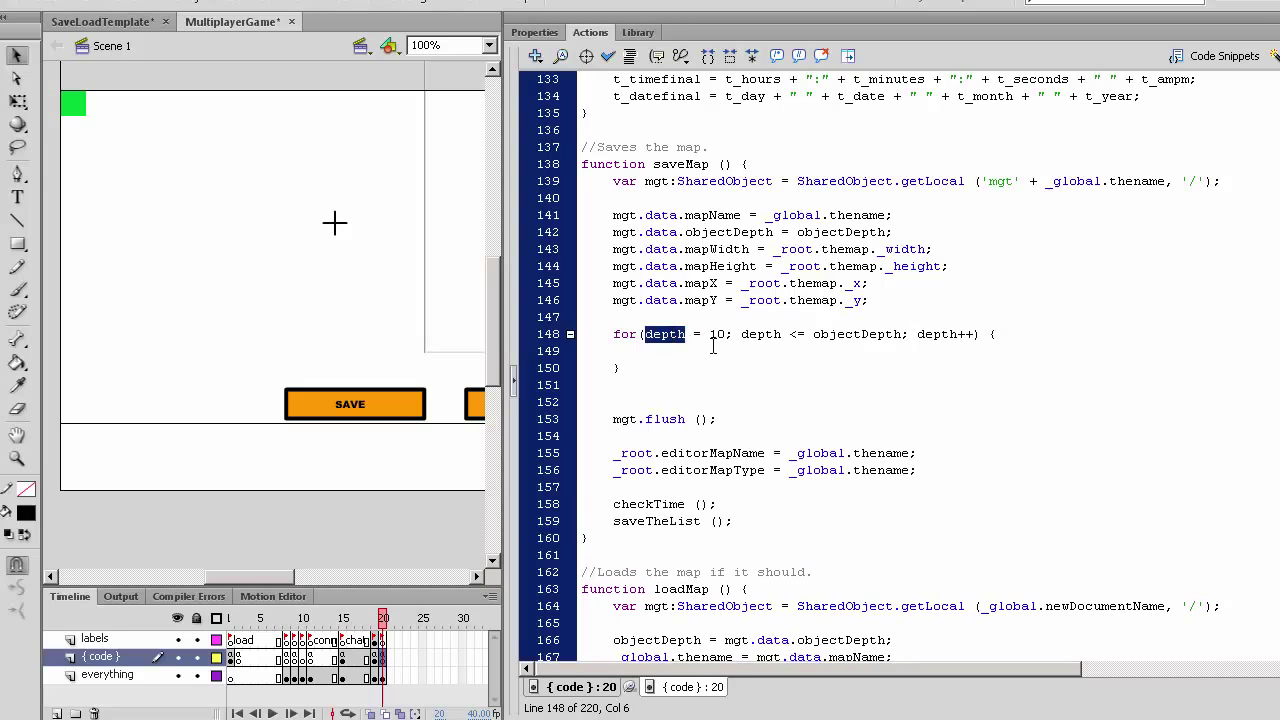
pyautogui.write('i')
pyautogui.doubleClick(730, 334)
pyautogui.write('i')
pyautogui.doubleClick(868, 334)
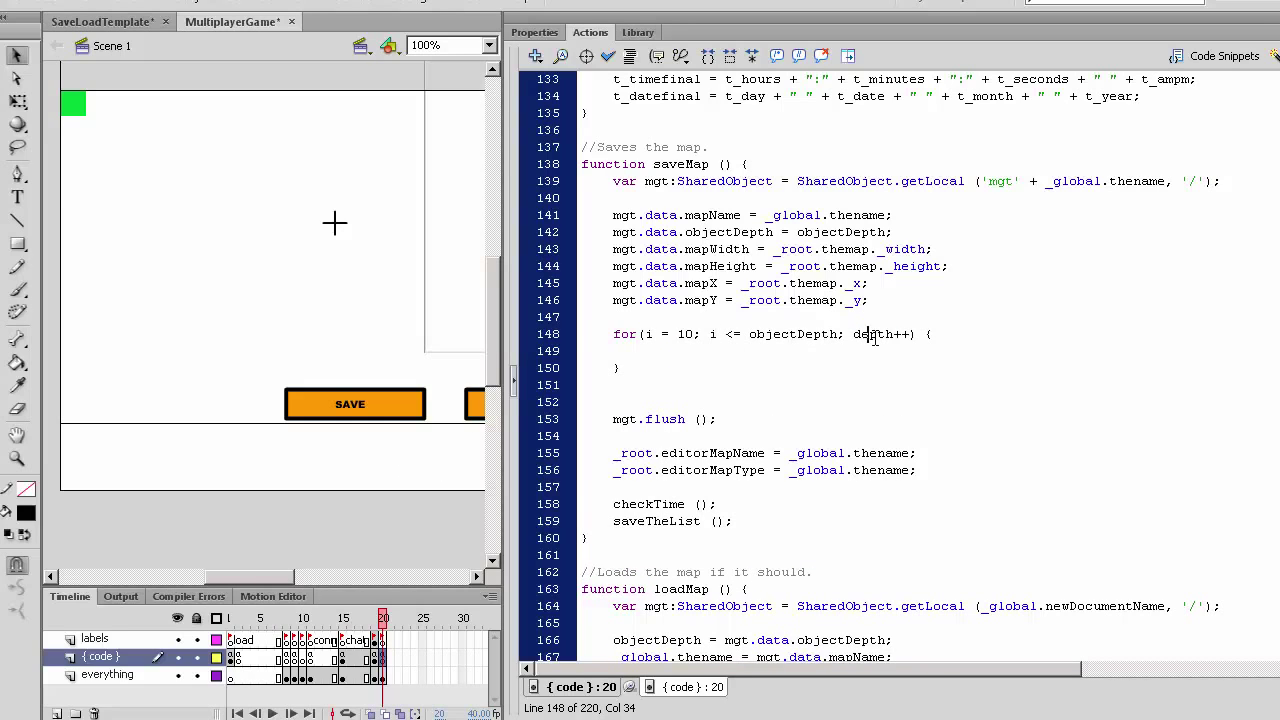
pyautogui.write('i')
pyautogui.click(700, 351)
pyautogui.click(748, 348)
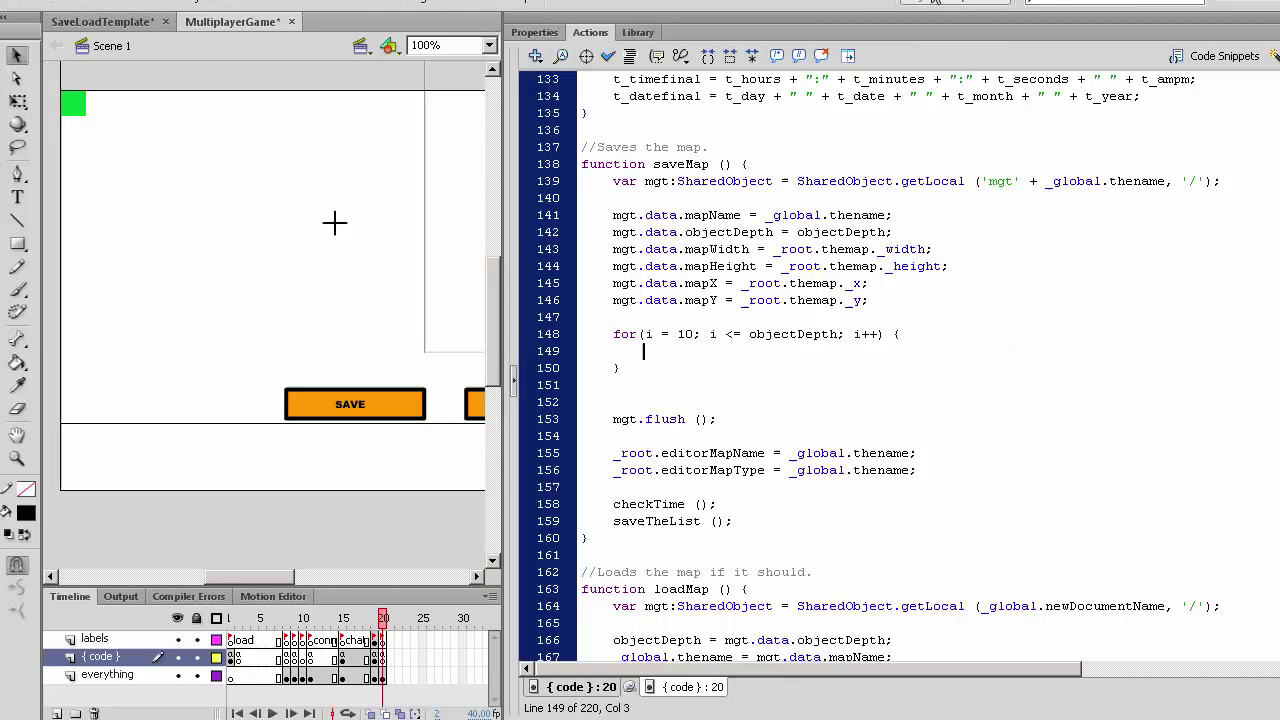
pyautogui.scroll(10, 970, 240)
pyautogui.scroll(10, 940, 275)
pyautogui.scroll(12, 707, 334)
pyautogui.scroll(5, 707, 334)
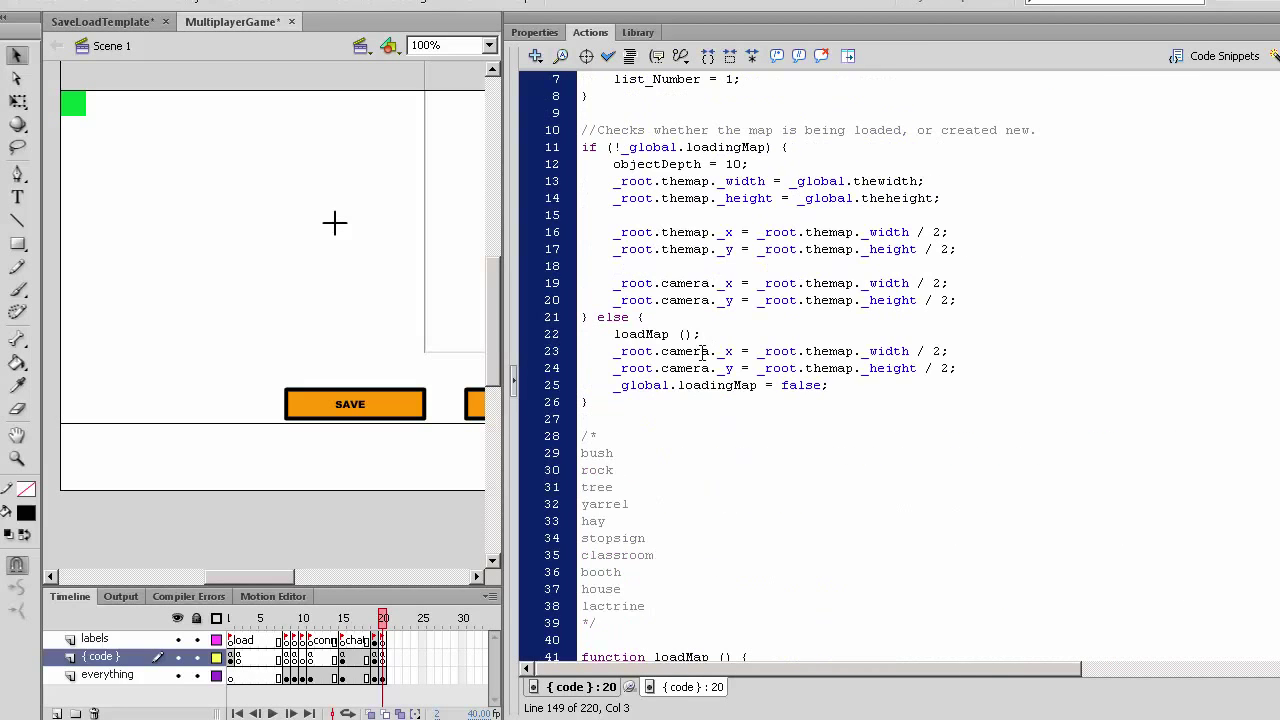
pyautogui.scroll(-2, 707, 334)
pyautogui.moveTo(622, 405)
pyautogui.mouseDown()
pyautogui.moveTo(617, 314)
pyautogui.moveTo(583, 215)
pyautogui.mouseUp()
pyautogui.hotkey('ctrl', 'c')
# Step: Cut the object-name comment list from the top and paste it below the saveMap loop
pyautogui.press('Delete')
pyautogui.scroll(-5, 640, 318)
pyautogui.scroll(-17, 640, 318)
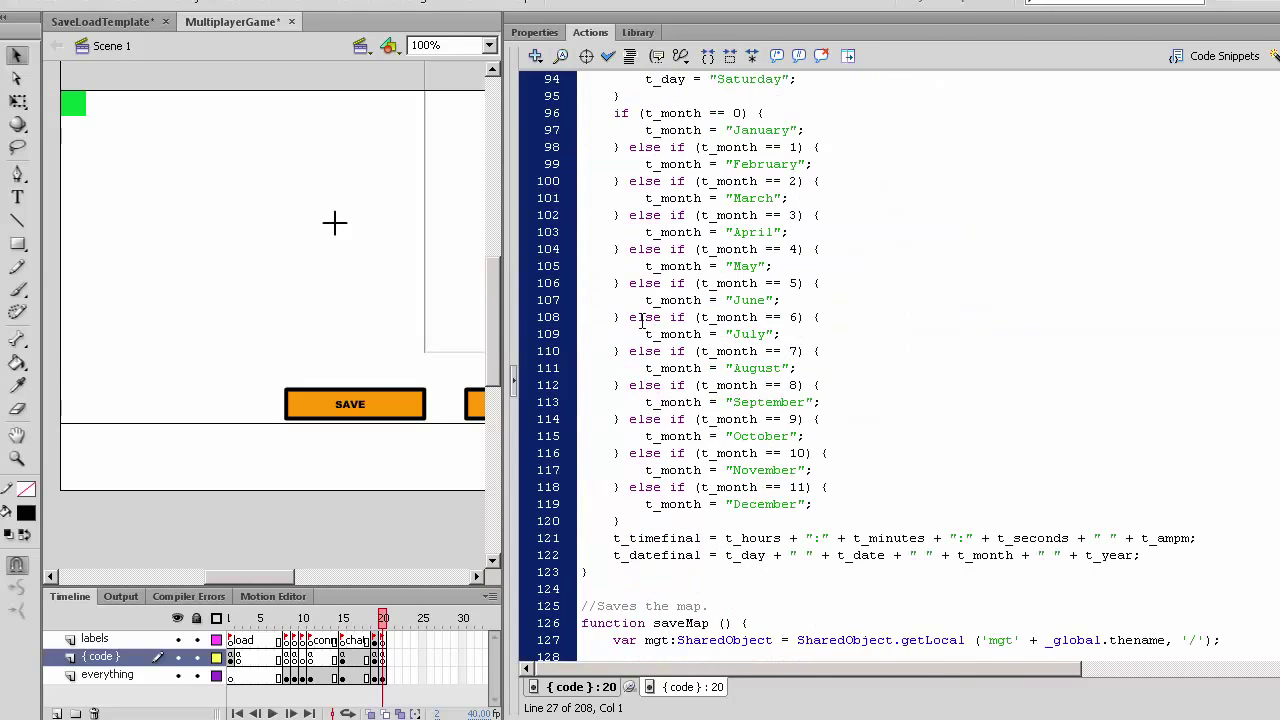
pyautogui.scroll(-13, 640, 318)
pyautogui.scroll(5, 640, 340)
pyautogui.scroll(-1, 640, 384)
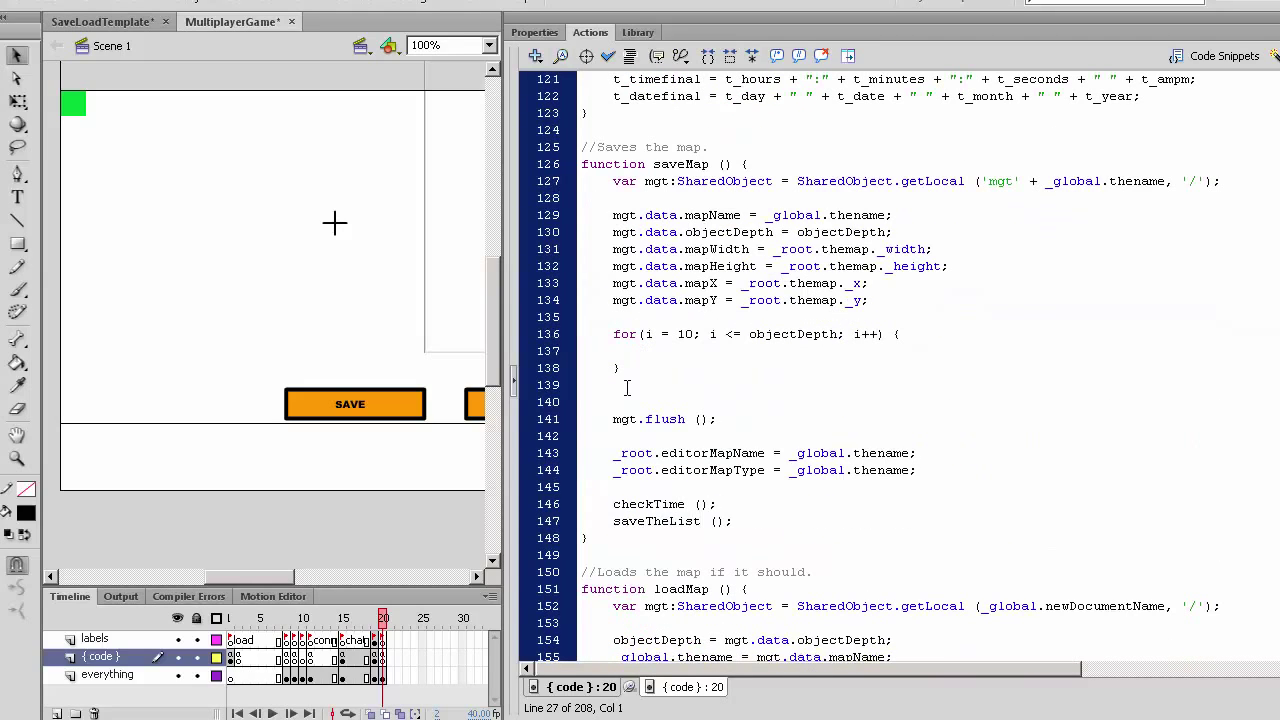
pyautogui.click(626, 400)
pyautogui.hotkey('ctrl', 'v')
pyautogui.scroll(-2, 640, 390)
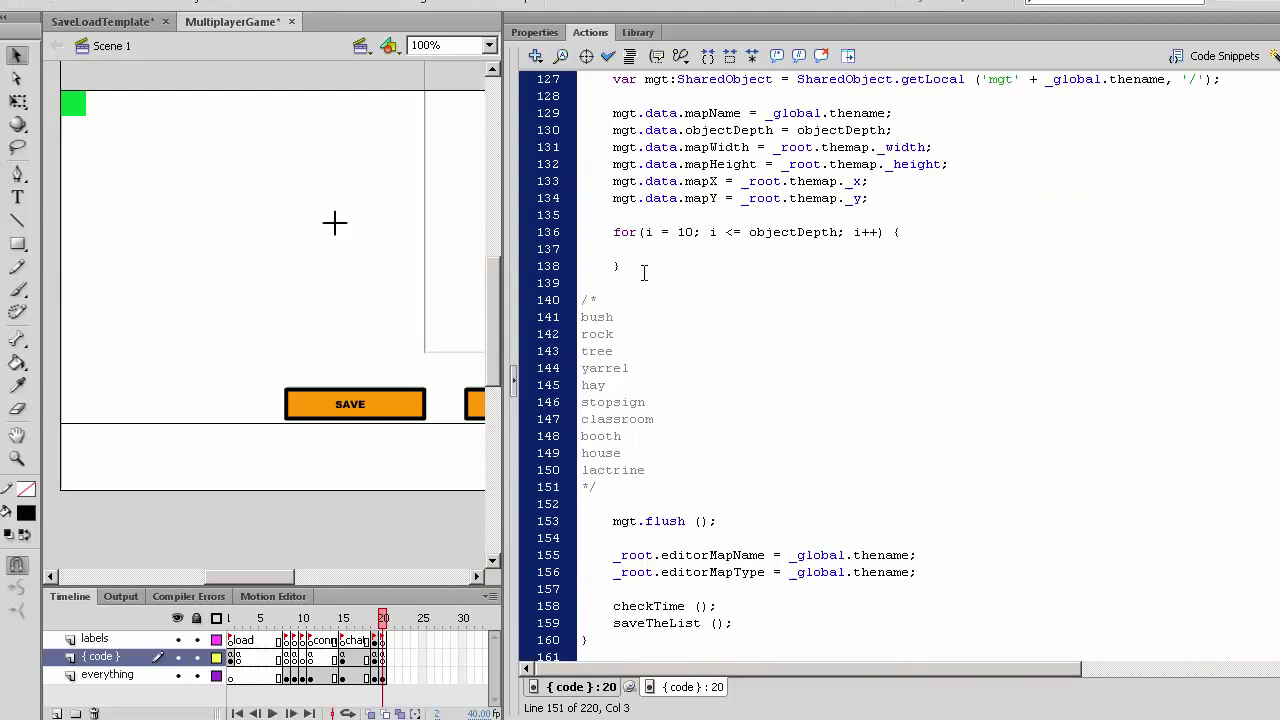
# Step: Inside the loop, if _root['bush' + i] exists store 'bush' in mgt.data['objectname' + i]
pyautogui.click(814, 252)
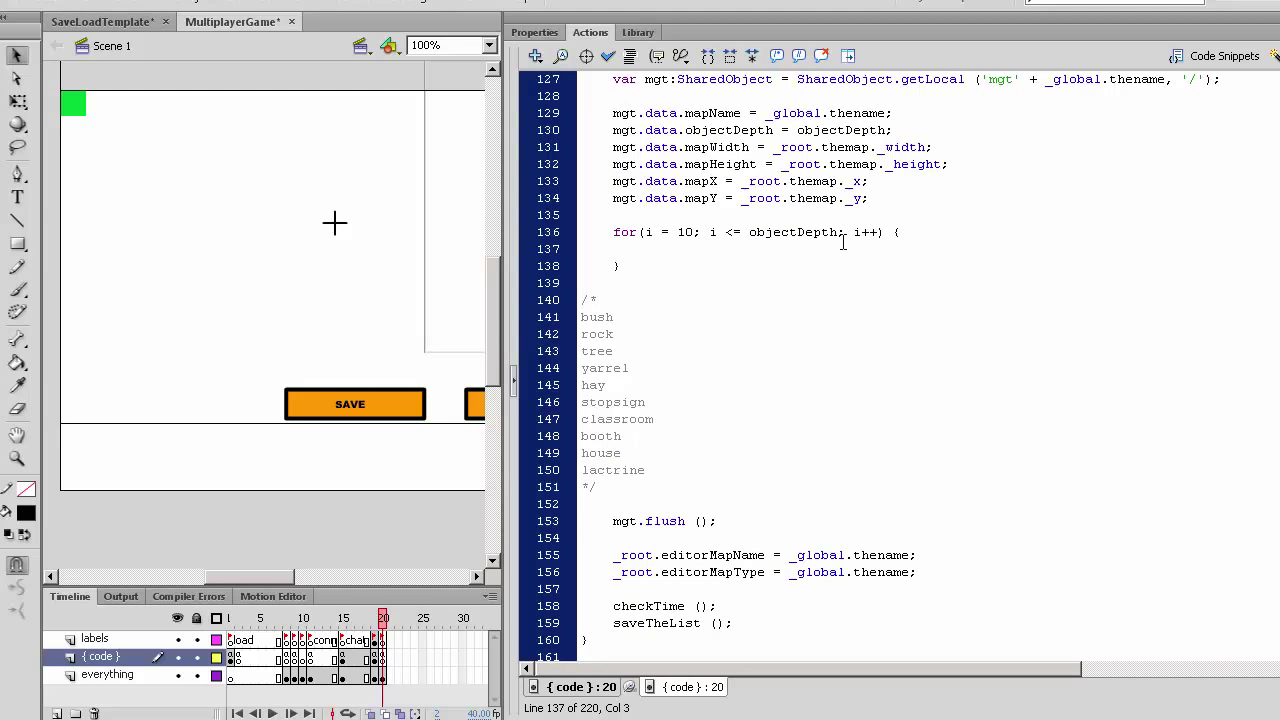
pyautogui.write('if(_roc')
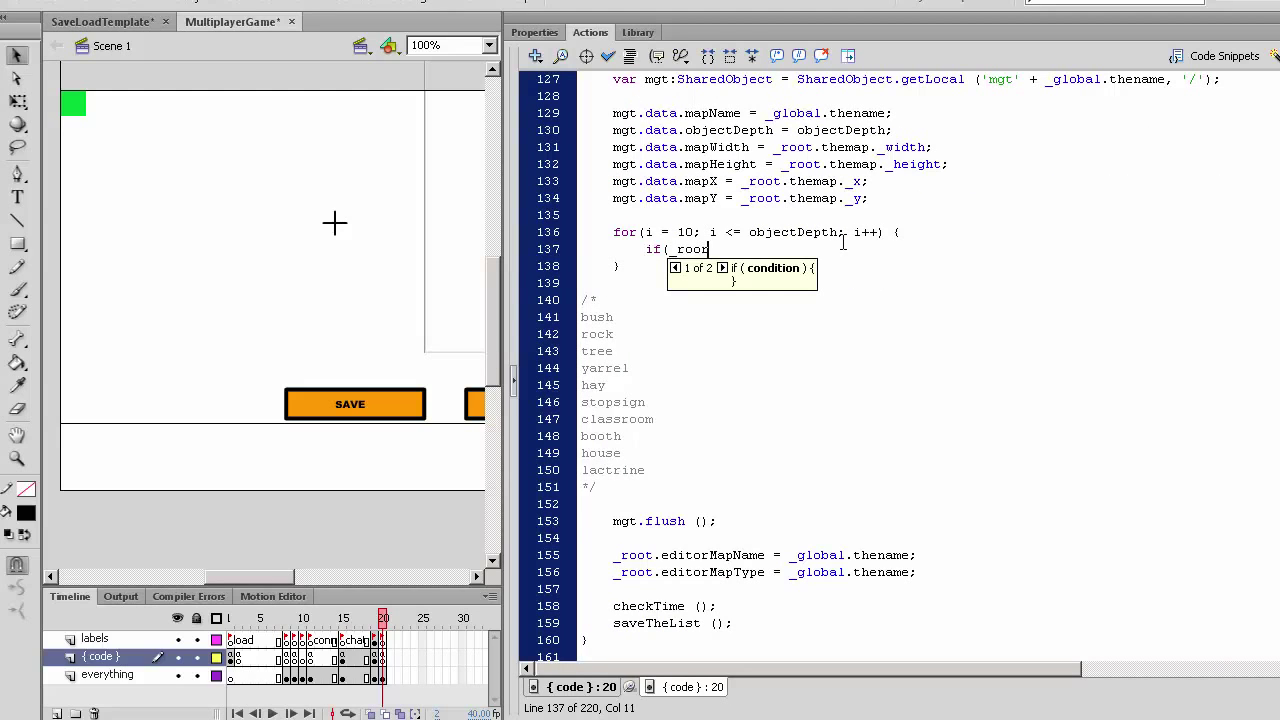
pyautogui.write("t['")
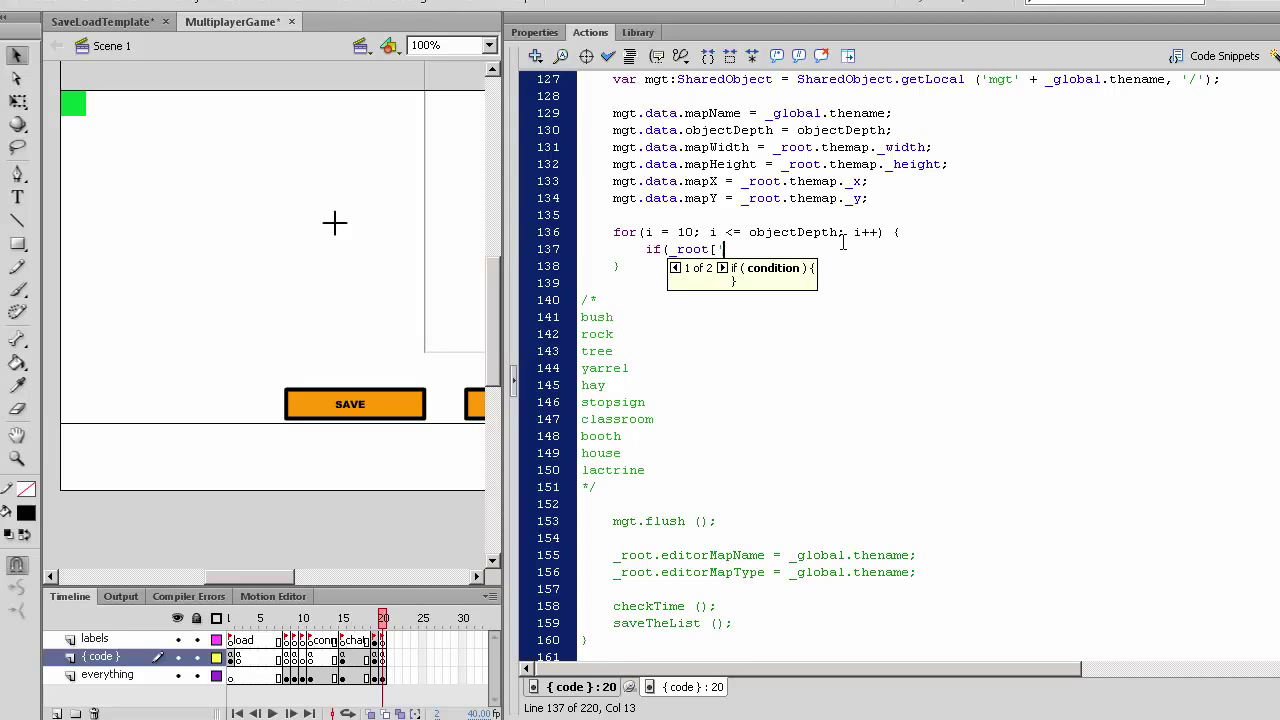
pyautogui.write("bush'")
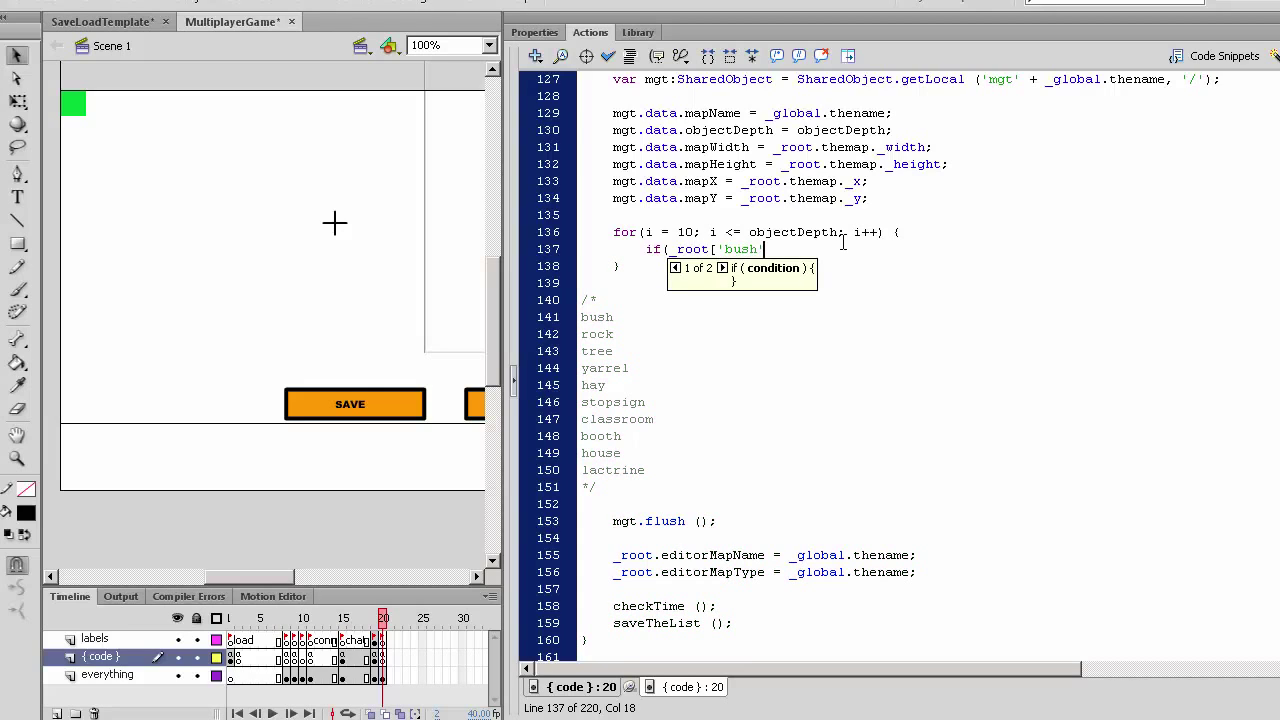
pyautogui.write(' + i]')
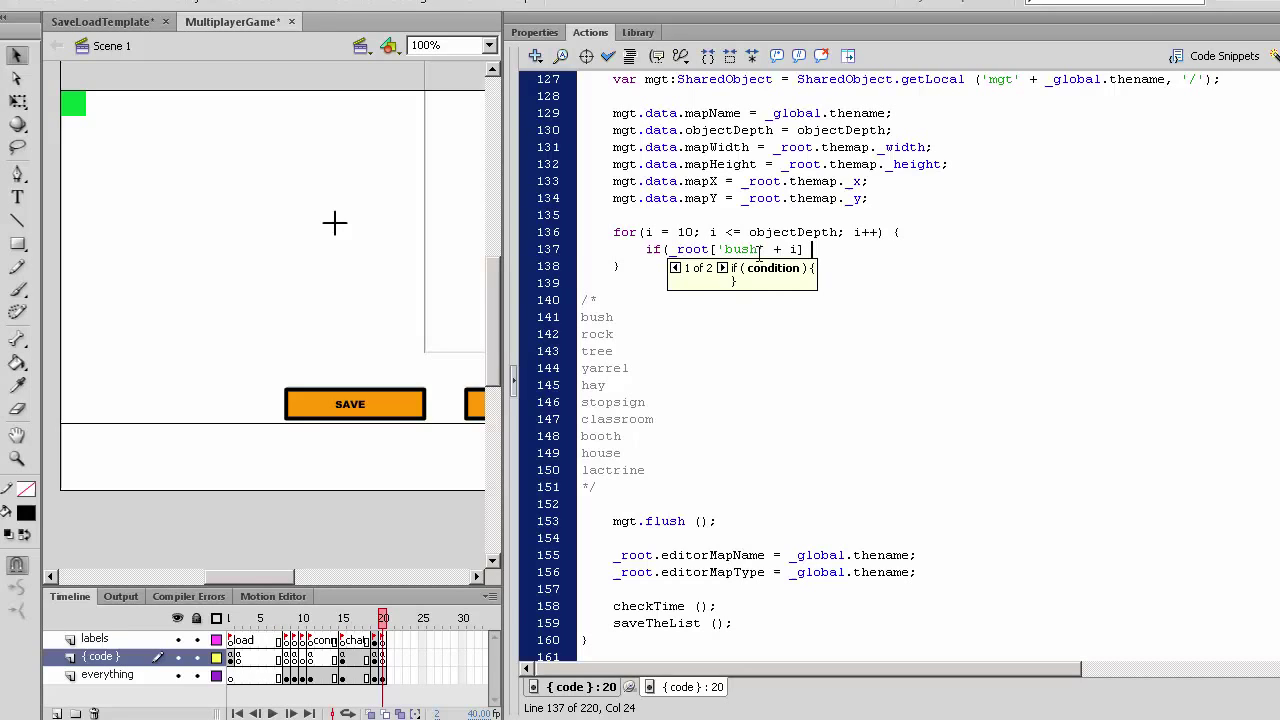
pyautogui.write('!= undefined')
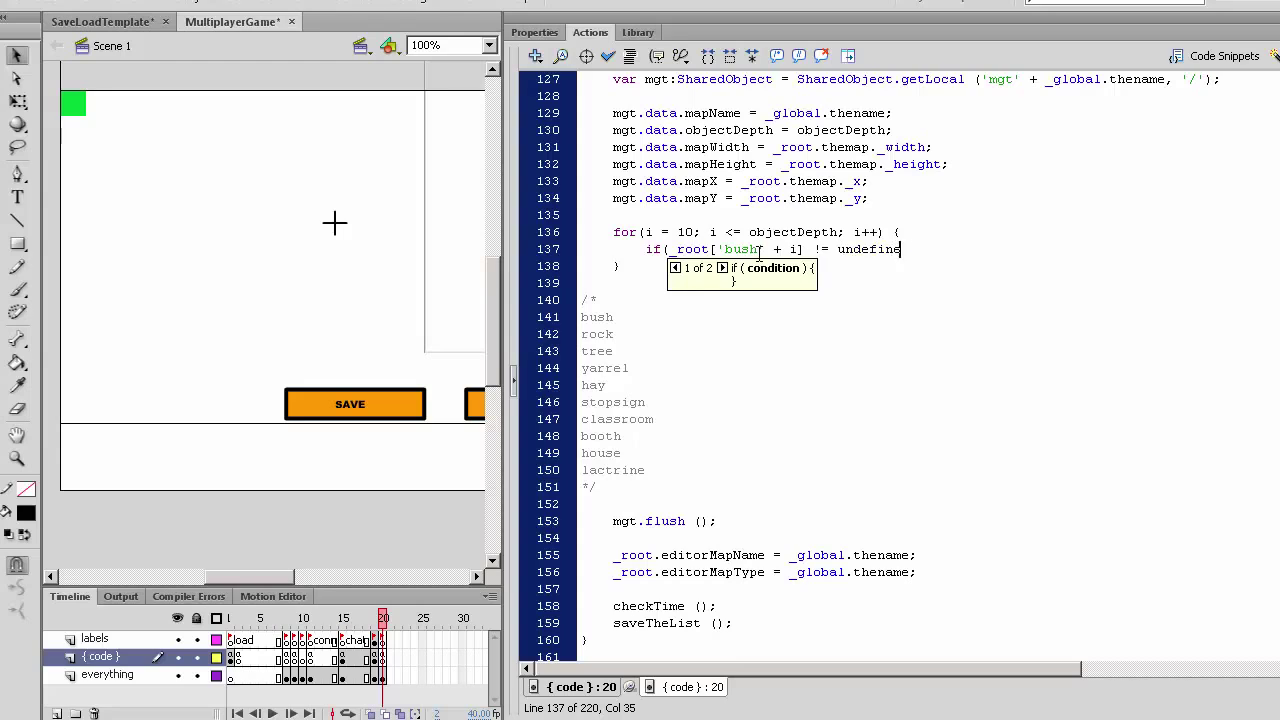
pyautogui.write(') {')
pyautogui.press('Return')
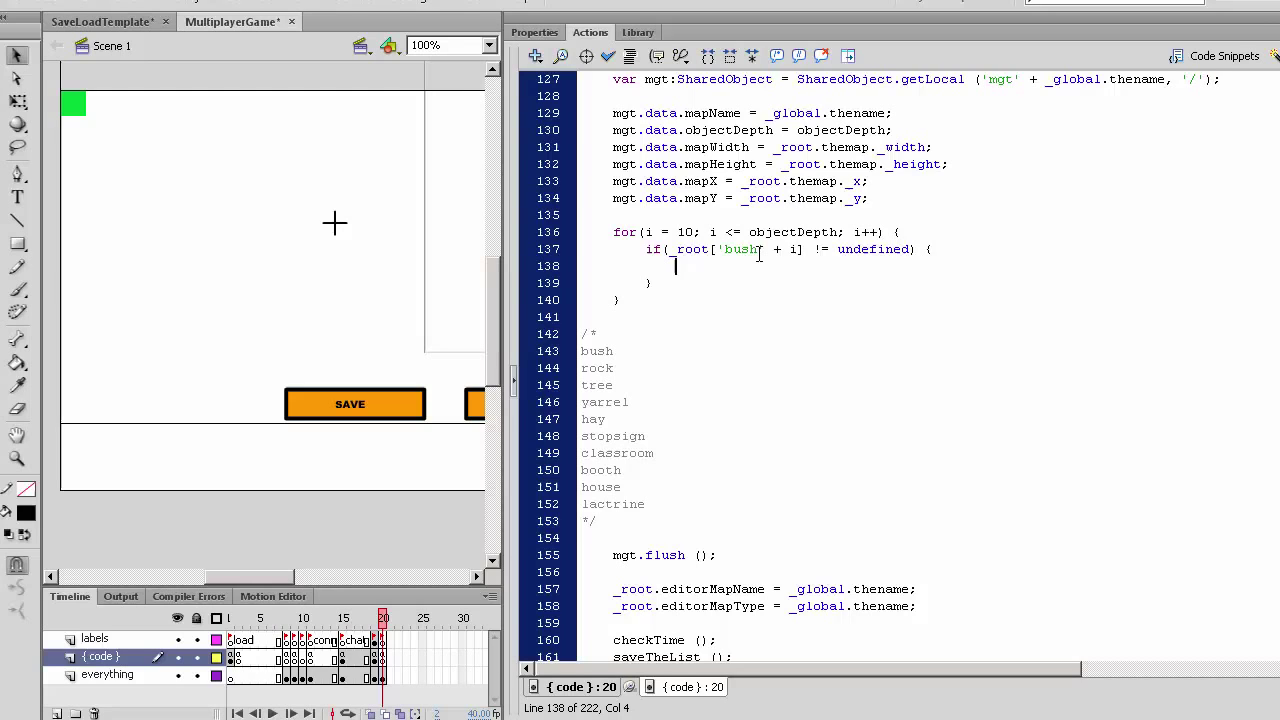
pyautogui.write('mgt.d')
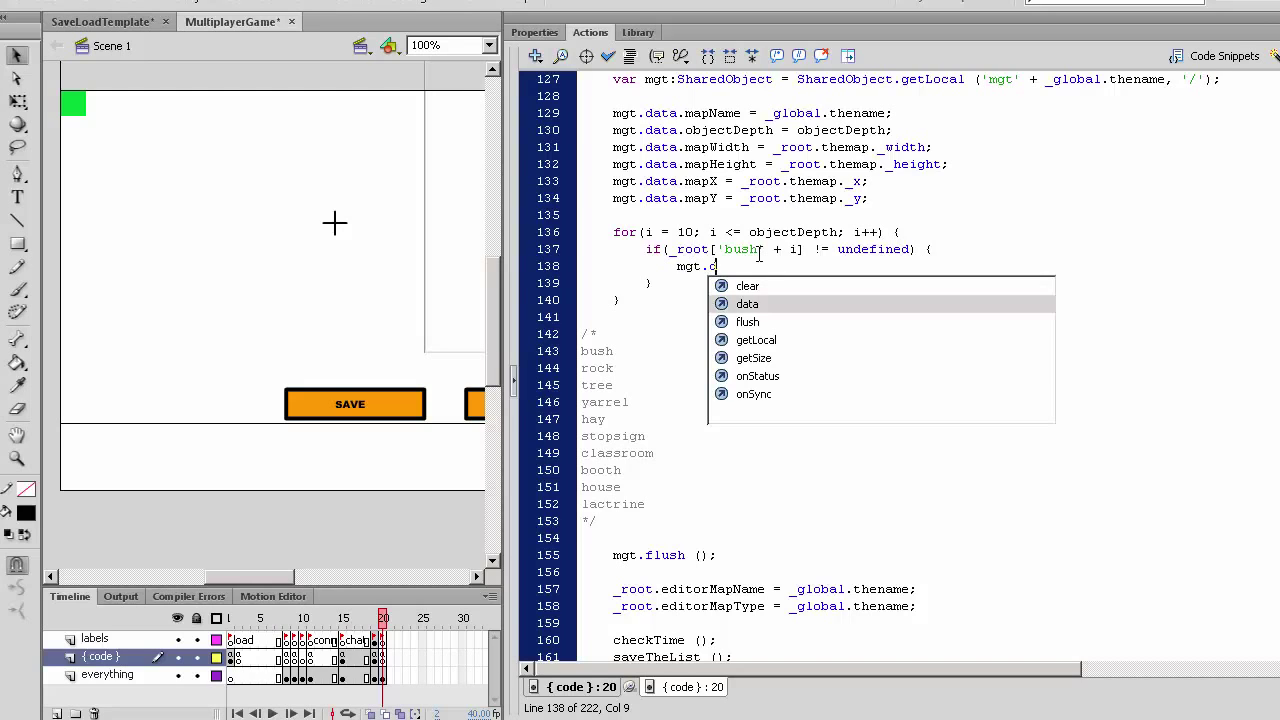
pyautogui.write('ata[')
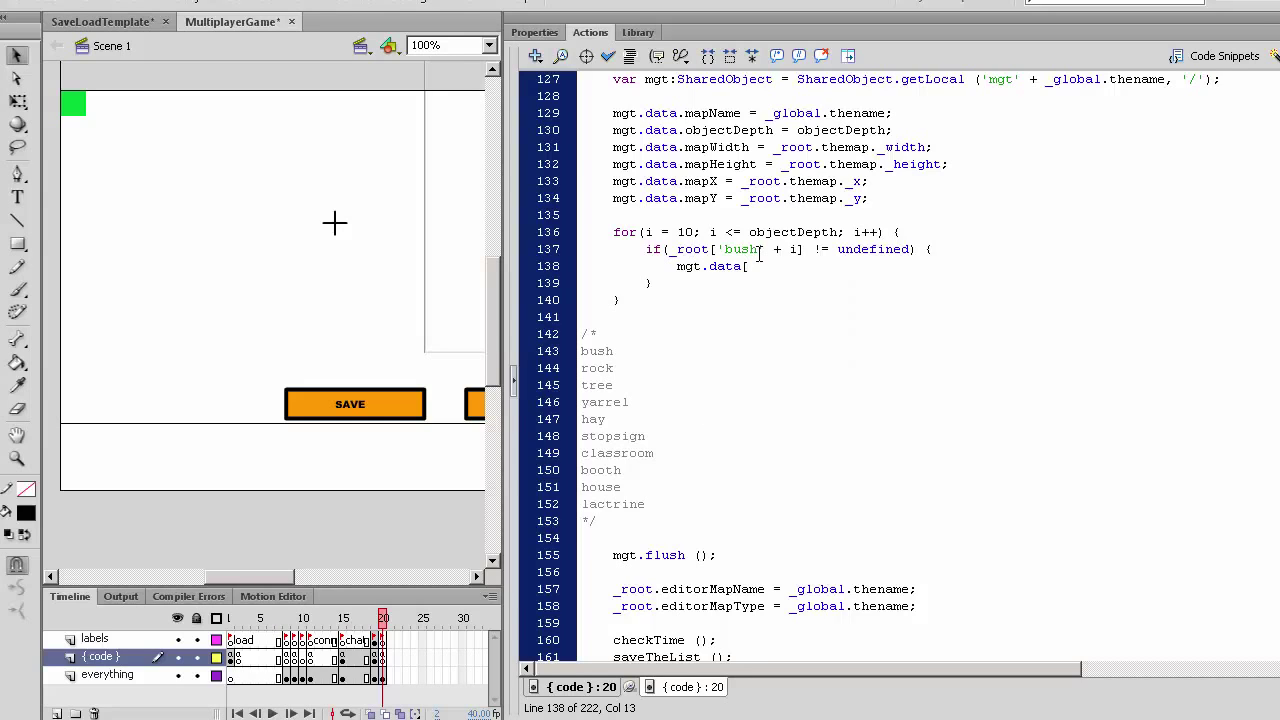
pyautogui.write("'")
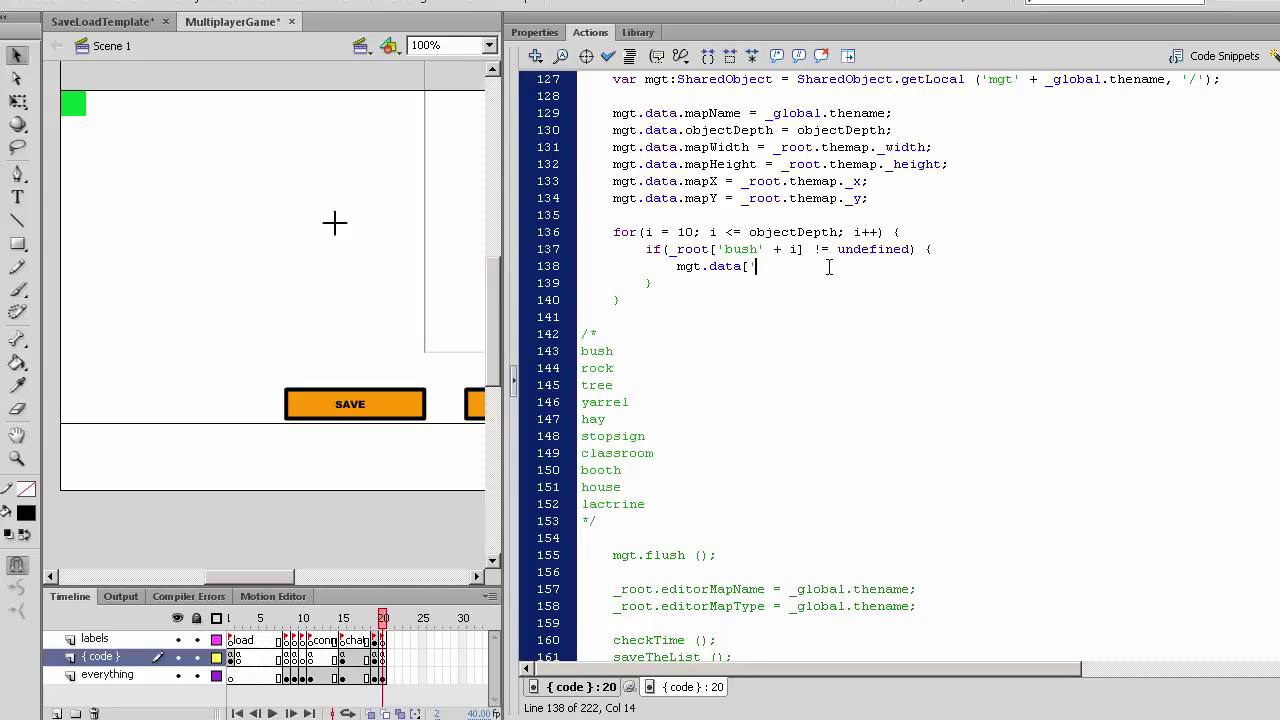
pyautogui.write('object')
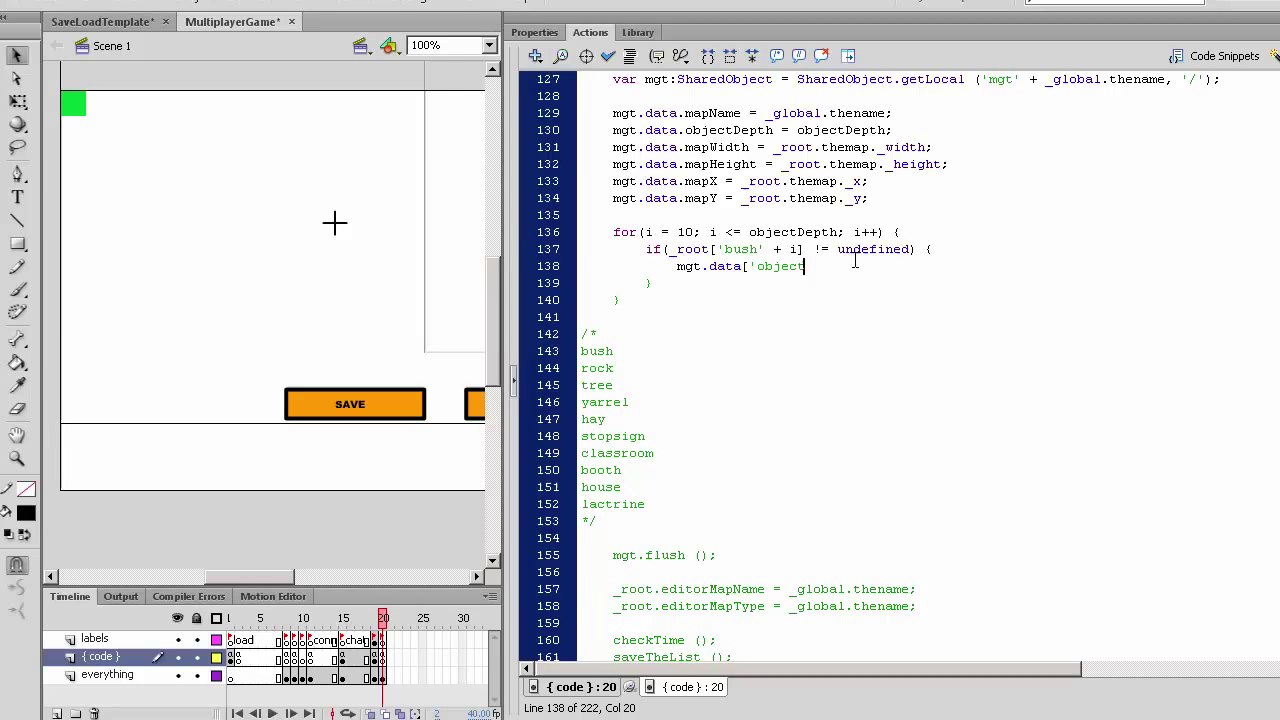
pyautogui.write("name'")
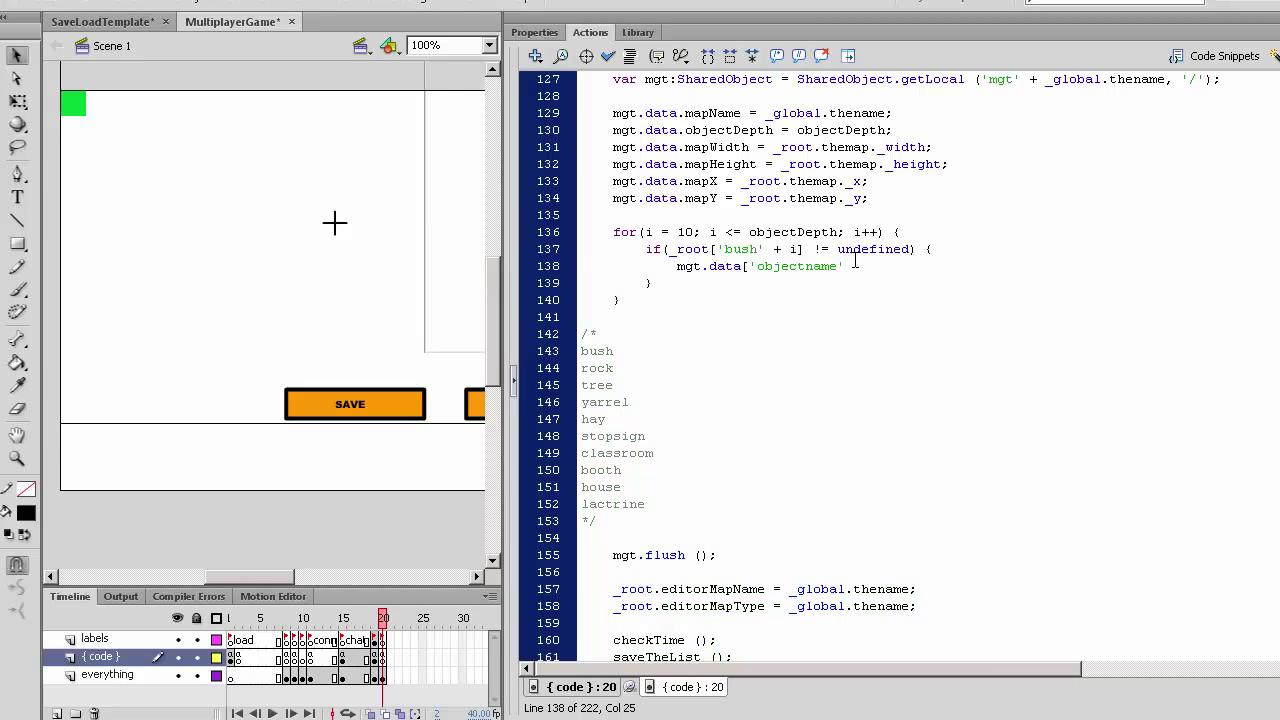
pyautogui.write(' + ')
pyautogui.write('i')
pyautogui.write(' = ')
pyautogui.write('bush')
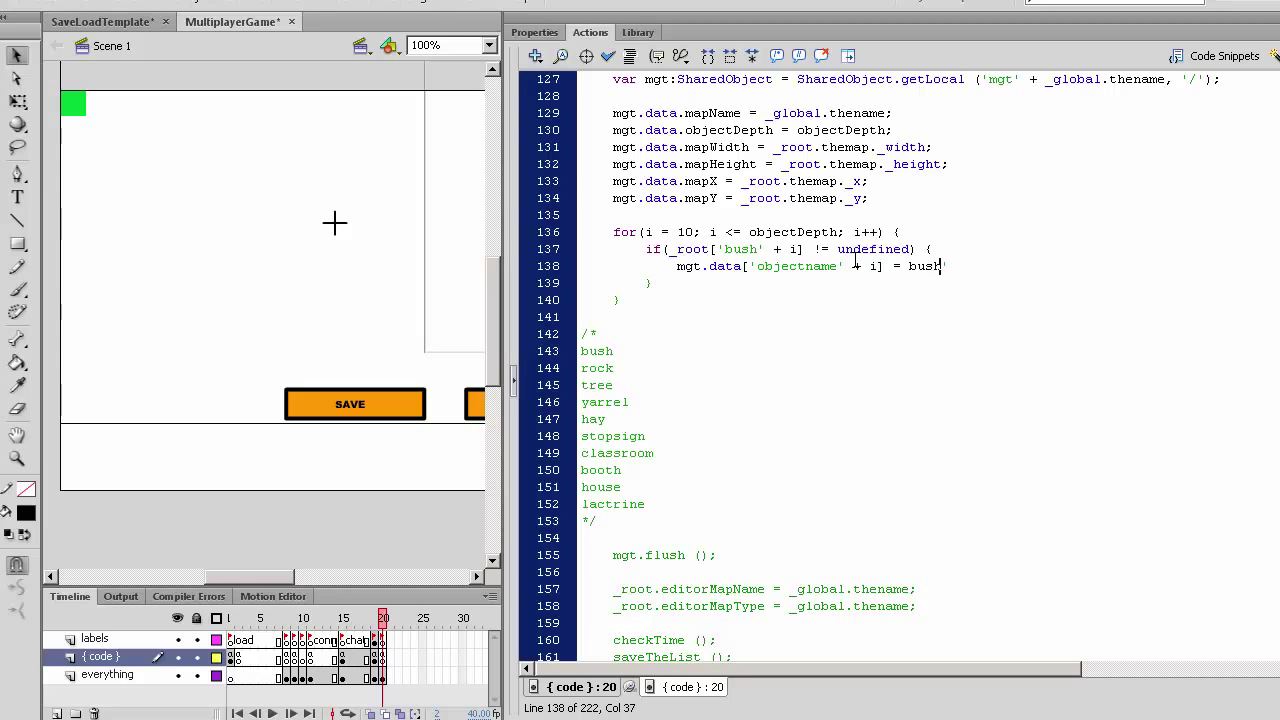
pyautogui.press('Left')
pyautogui.press('Left')
pyautogui.press('Left')
pyautogui.write("'")
pyautogui.press('pageup')
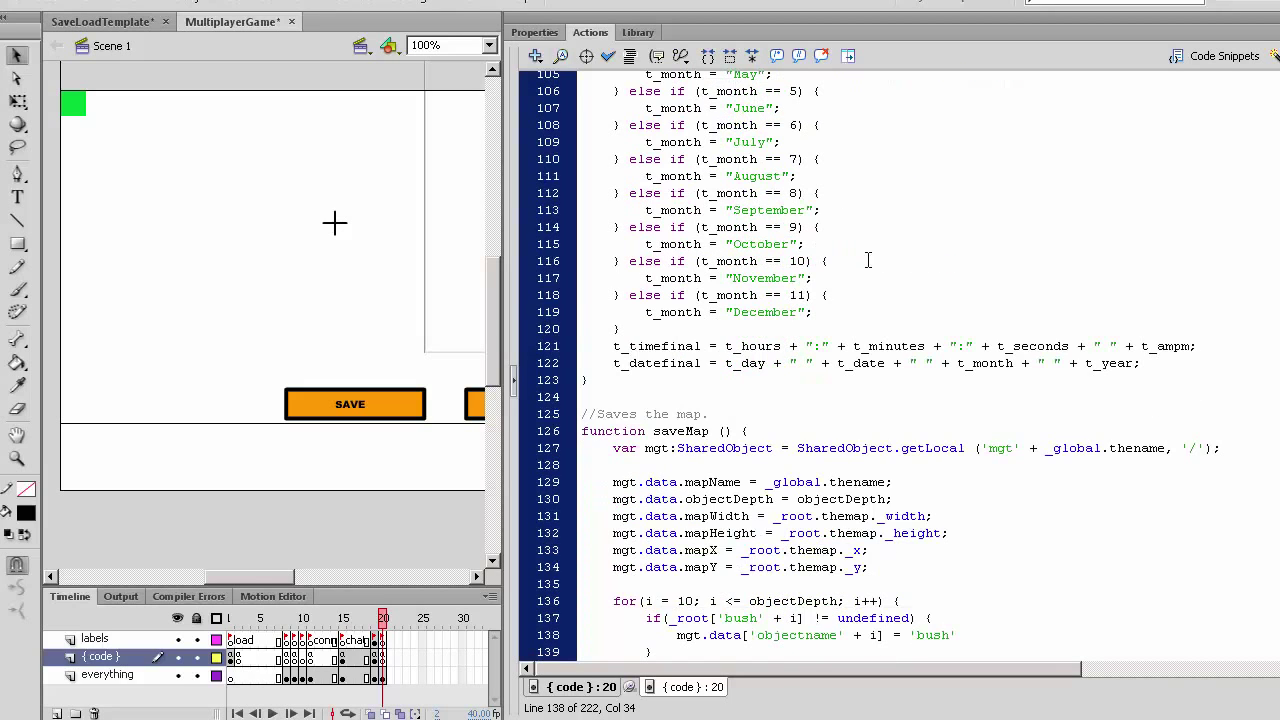
pyautogui.scroll(-10, 858, 260)
# Step: End the objectname line with a semicolon, auto-format, and start a new line after it
pyautogui.click(958, 278)
pyautogui.write(';')
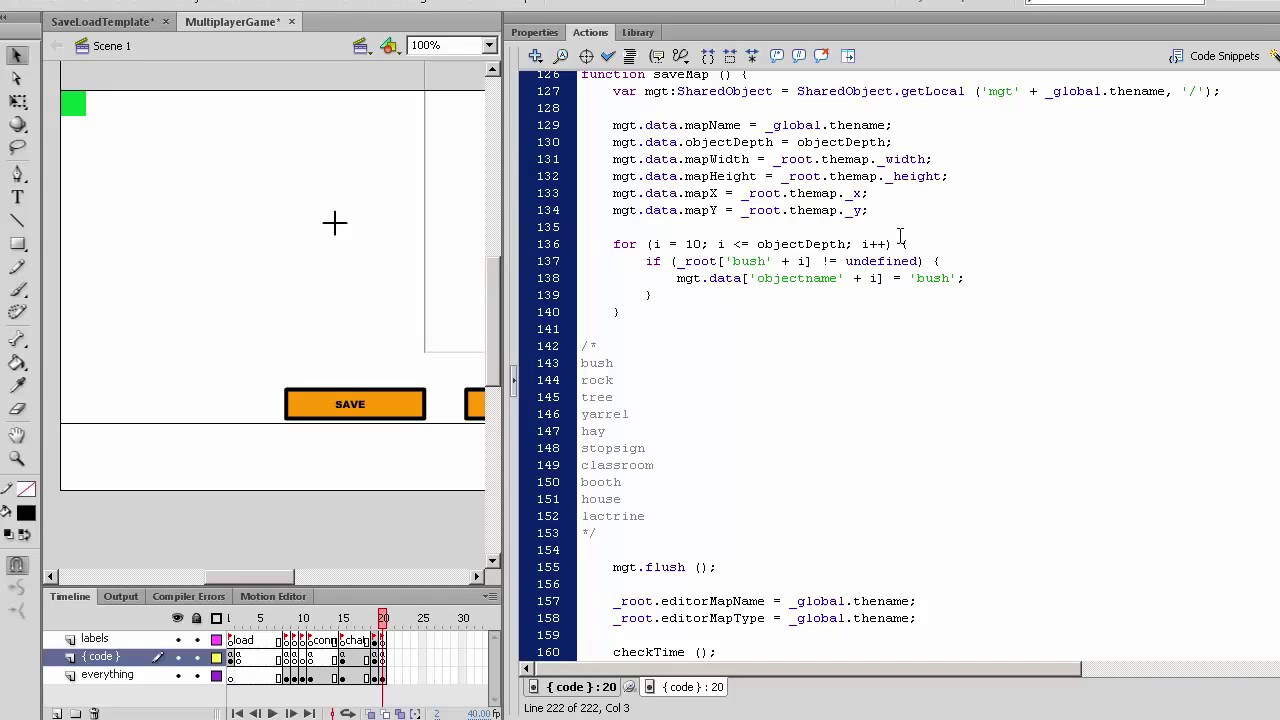
pyautogui.click(732, 261)
pyautogui.moveTo(677, 278); pyautogui.dragTo(836, 282)
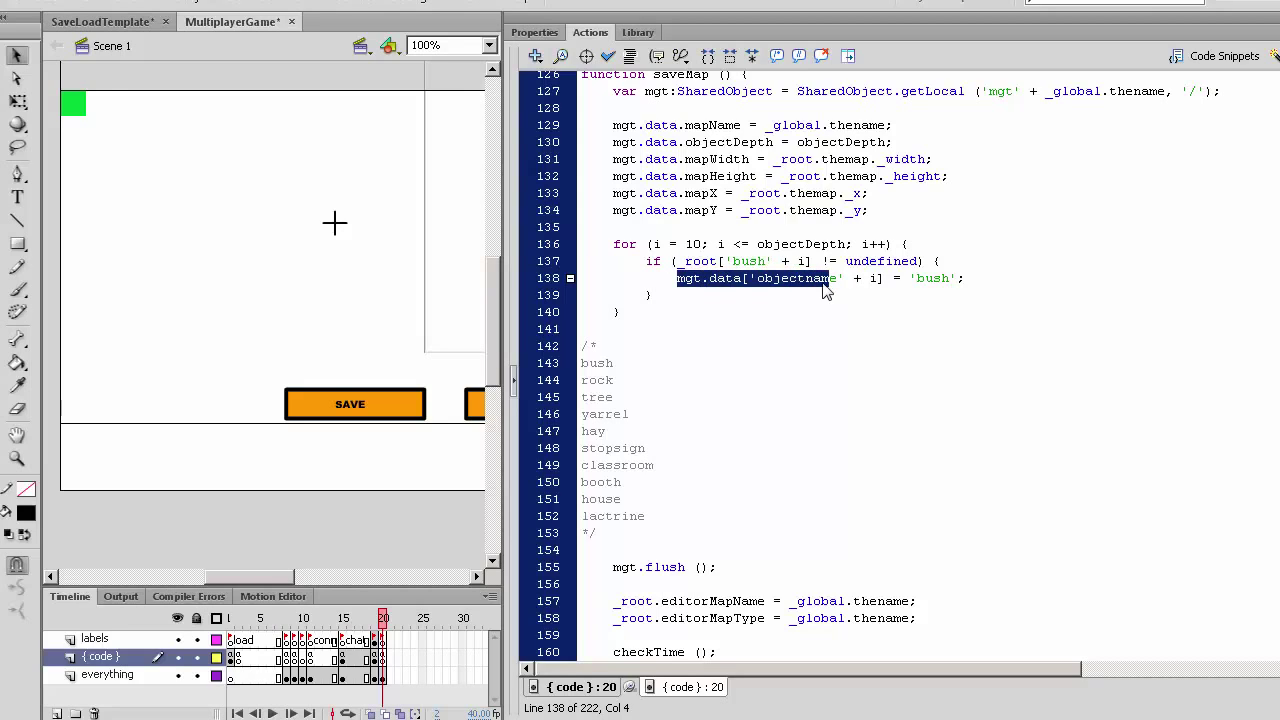
pyautogui.click(836, 282)
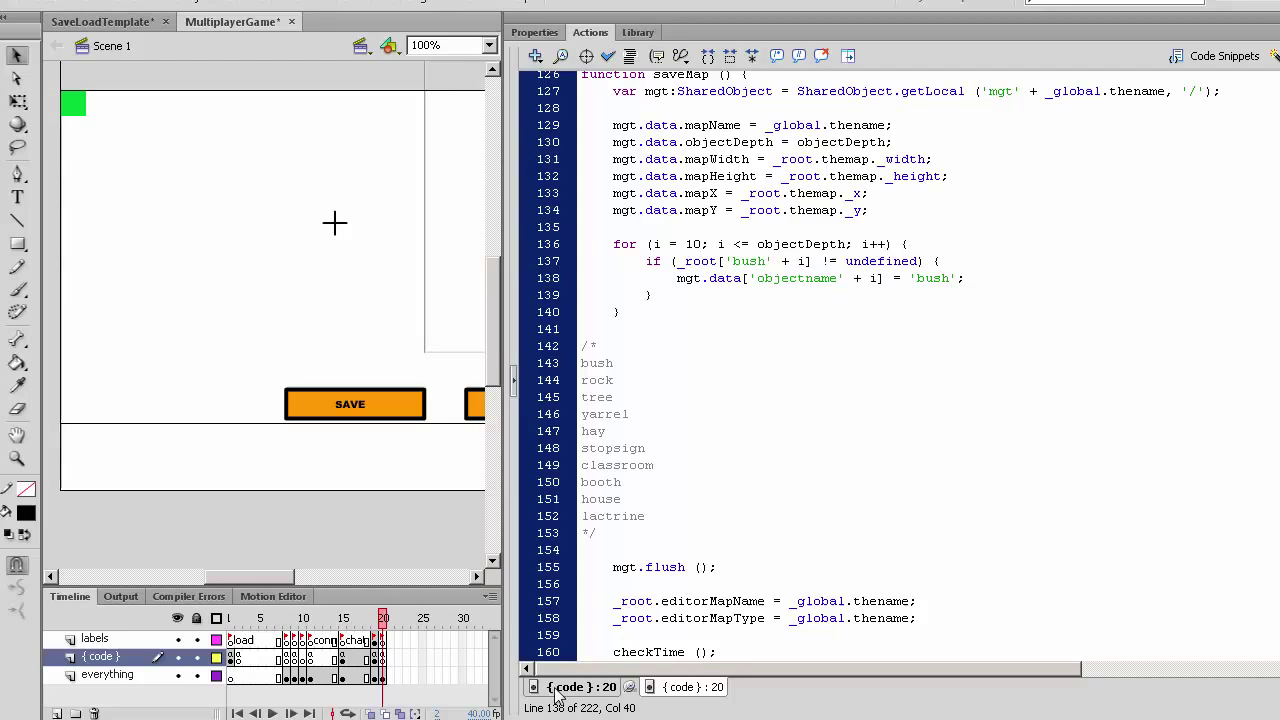
pyautogui.click(977, 278)
pyautogui.click(1180, 645)
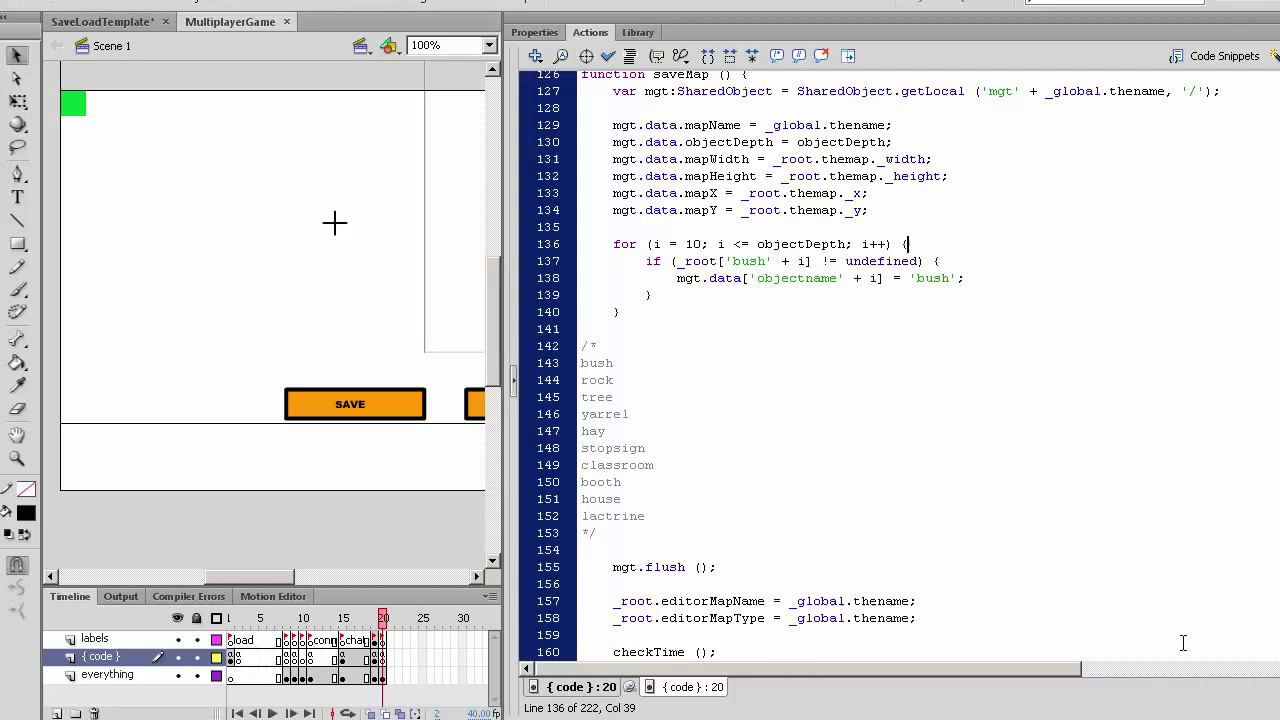
# Step: Write mgt.data['objectx' + i] = _root['bush' + i]._x; and copy the line
pyautogui.click(965, 278)
pyautogui.press('Return')
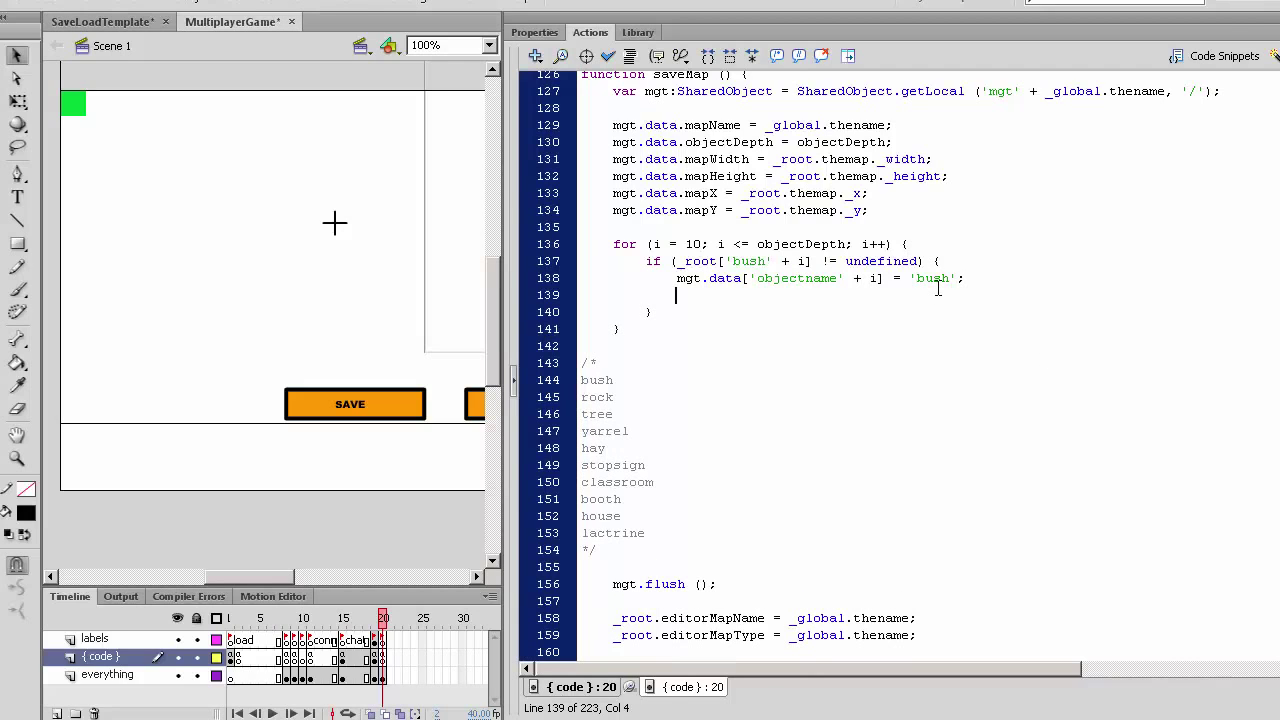
pyautogui.write('mgt.data[')
pyautogui.write("'")
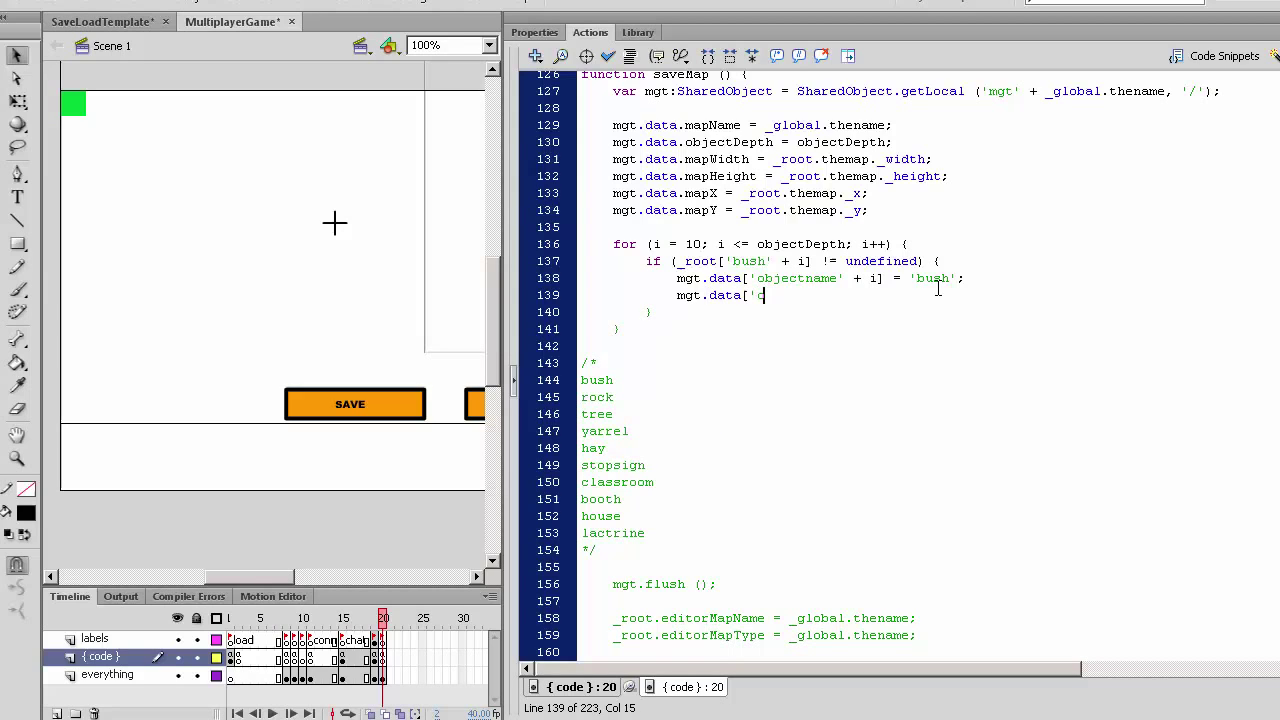
pyautogui.write('objectx')
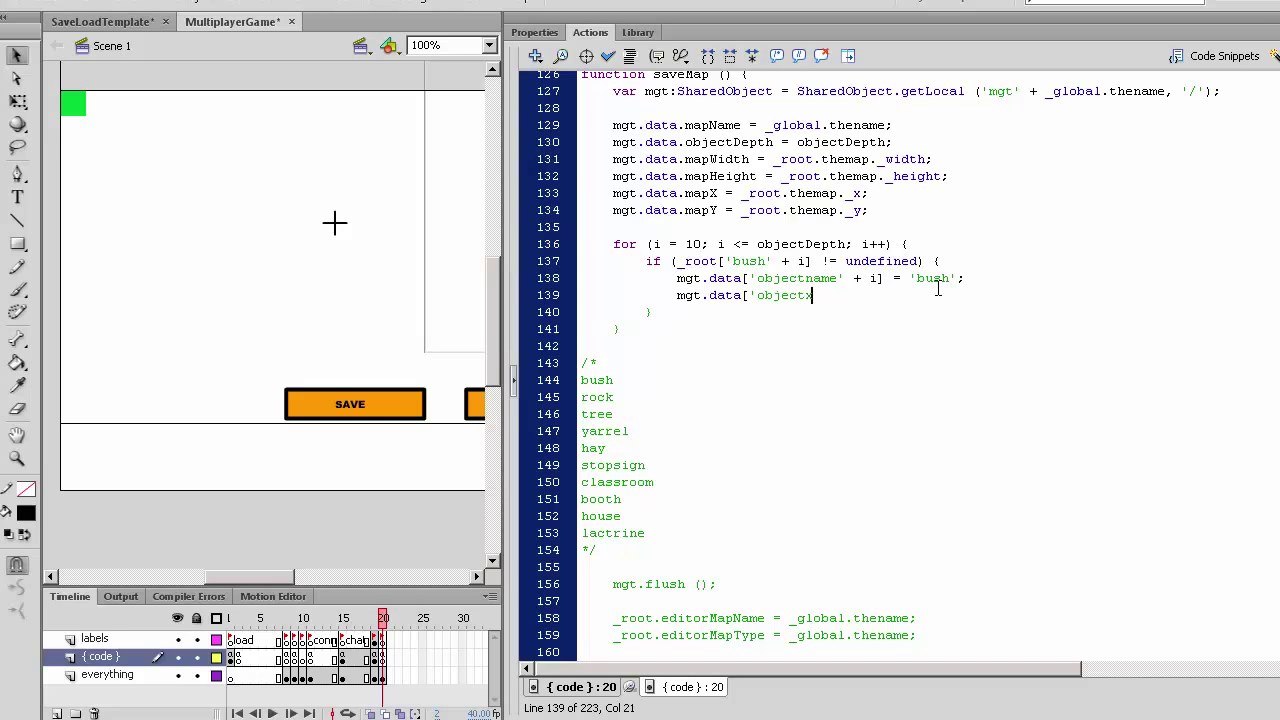
pyautogui.write("' + i")
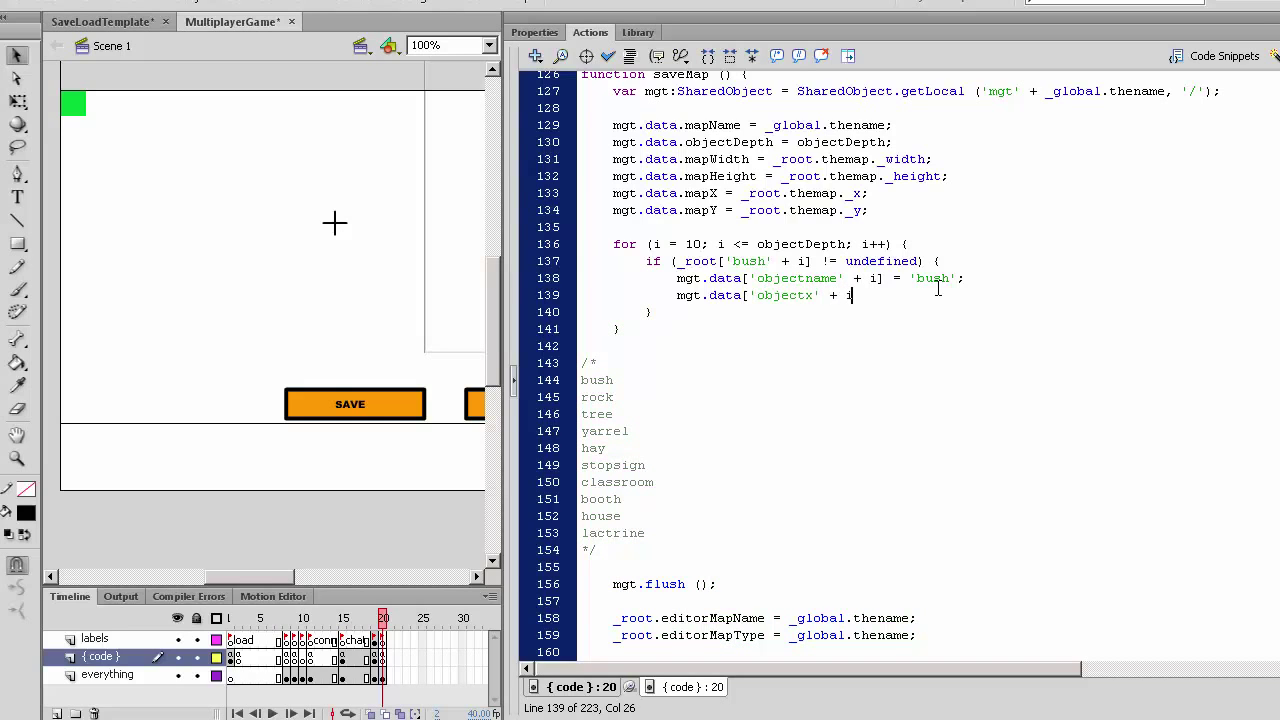
pyautogui.write('] = ')
pyautogui.write('_root.')
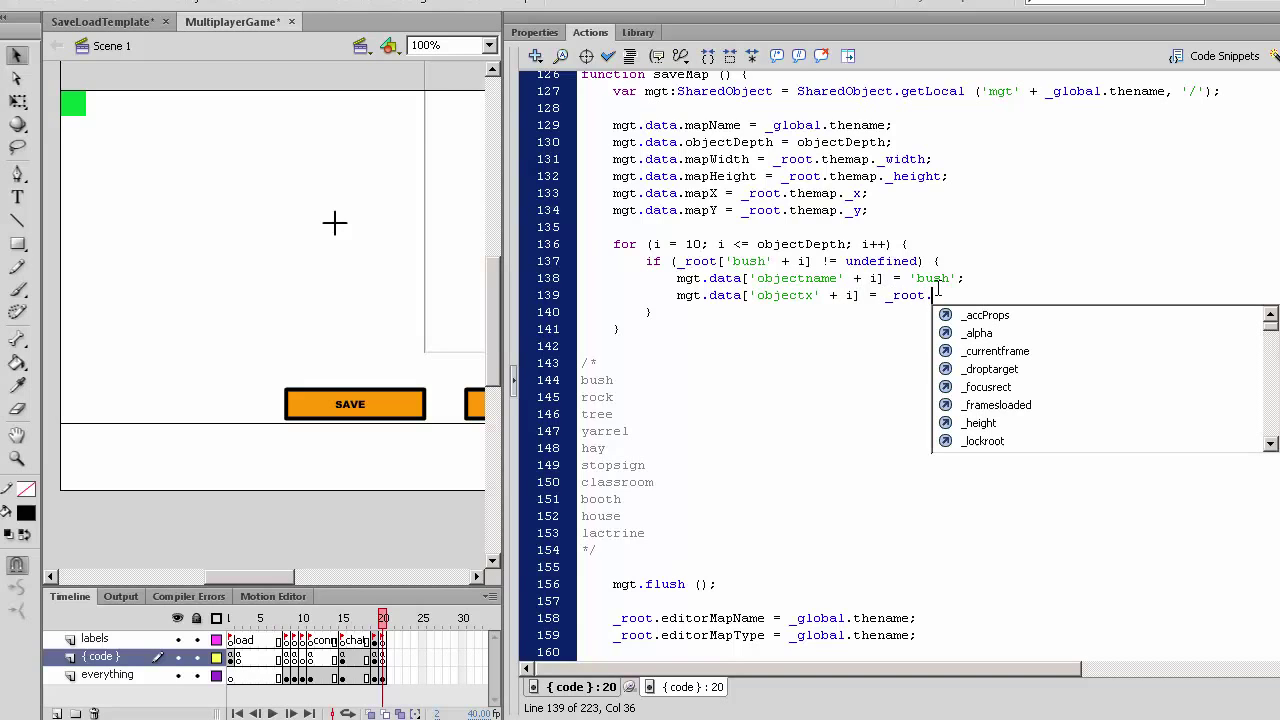
pyautogui.press('BackSpace')
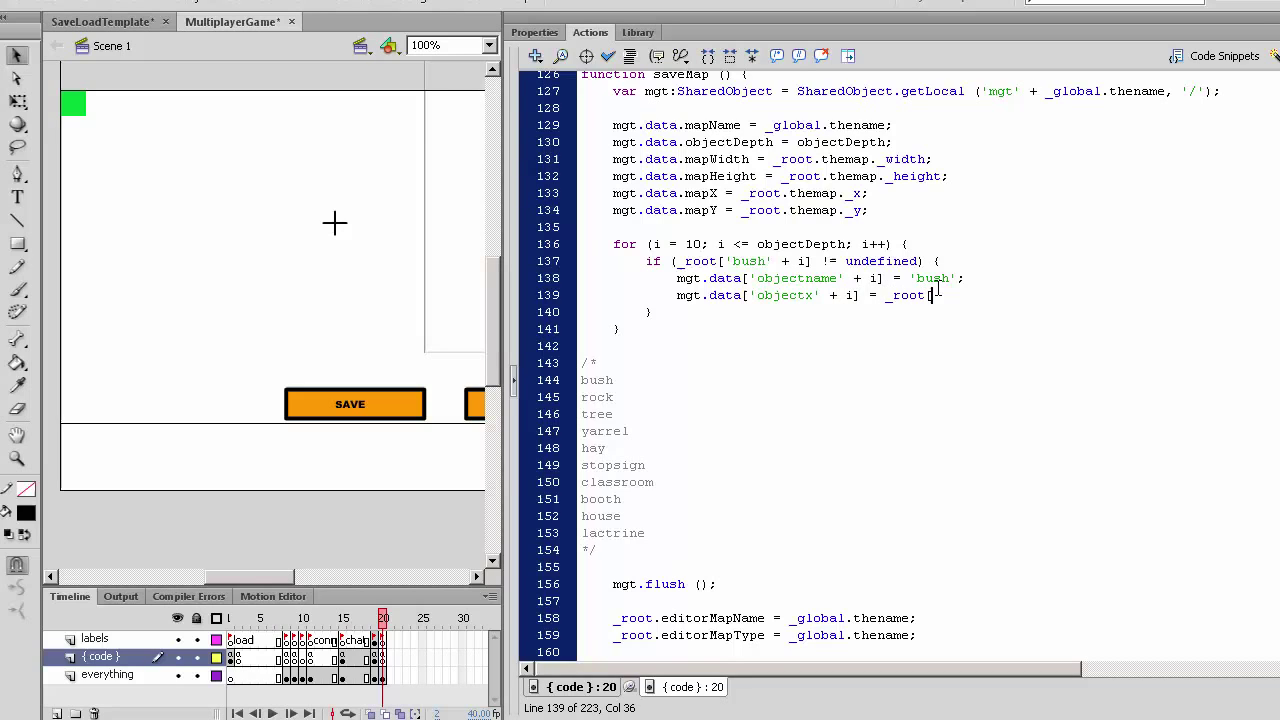
pyautogui.write("['bush")
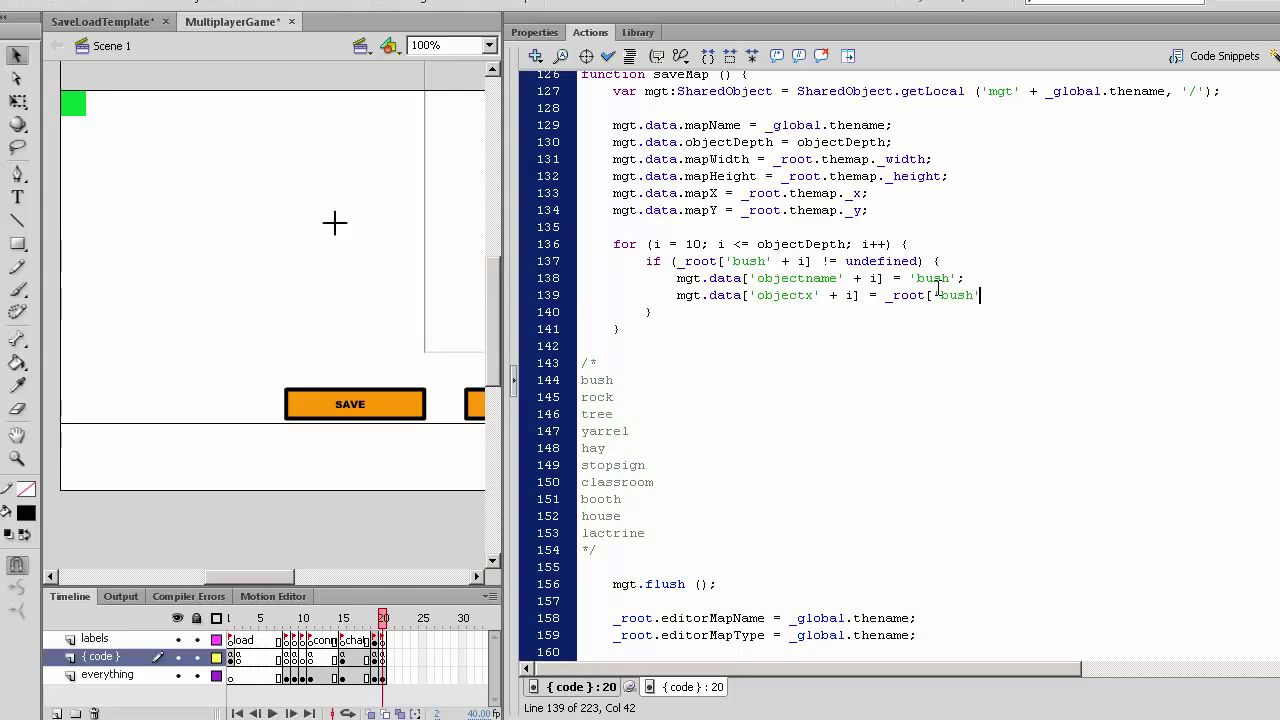
pyautogui.write("' + i")
pyautogui.write(']')
pyautogui.write('._x;')
pyautogui.hotkey('shift', 'Up')
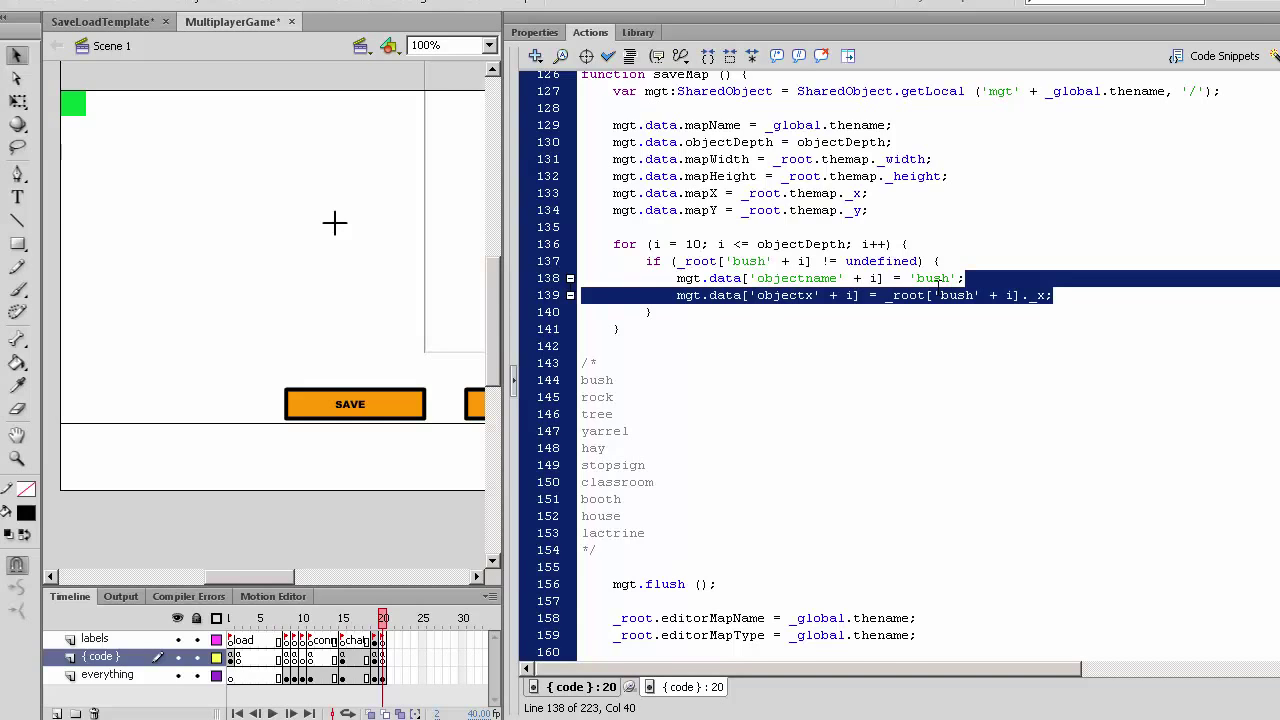
pyautogui.hotkey('ctrl', 'c')
# Step: Paste a duplicate and change it to store _y under objecty
pyautogui.press('Right')
pyautogui.hotkey('ctrl', 'v')
pyautogui.click(815, 312)
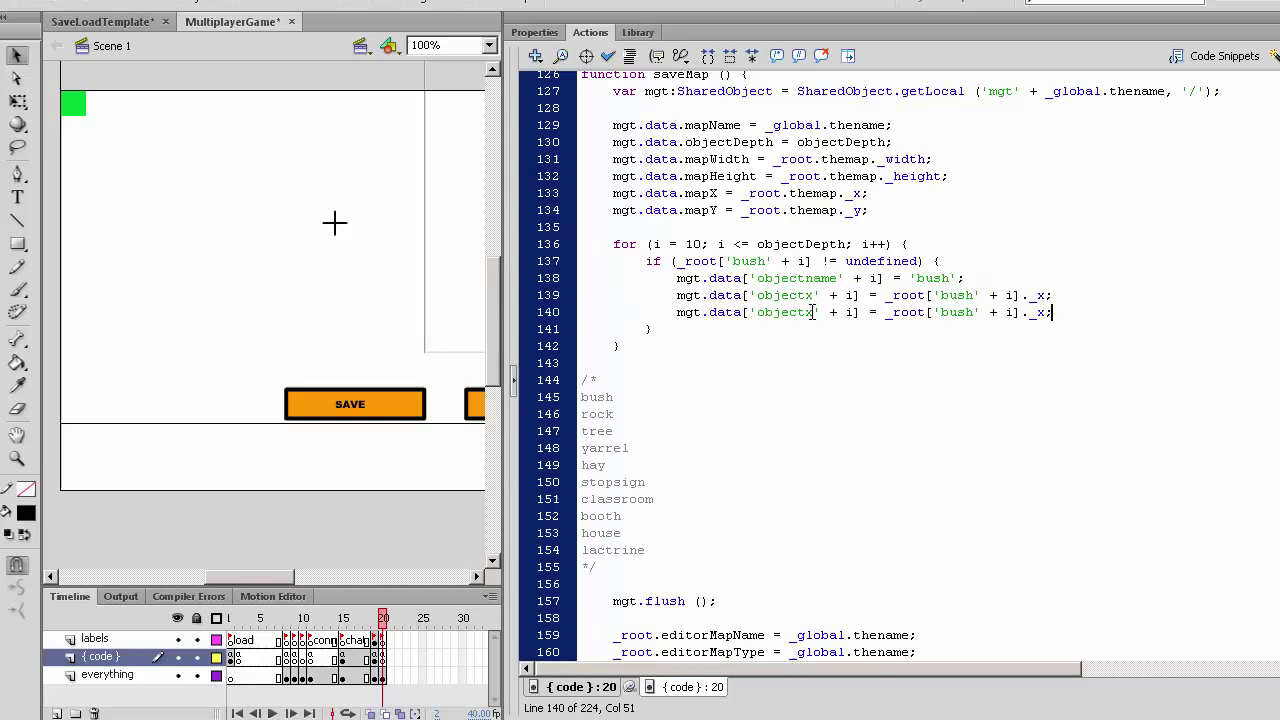
pyautogui.press('BackSpace')
pyautogui.write('y')
pyautogui.click(1043, 312)
pyautogui.press('BackSpace')
pyautogui.write('y')
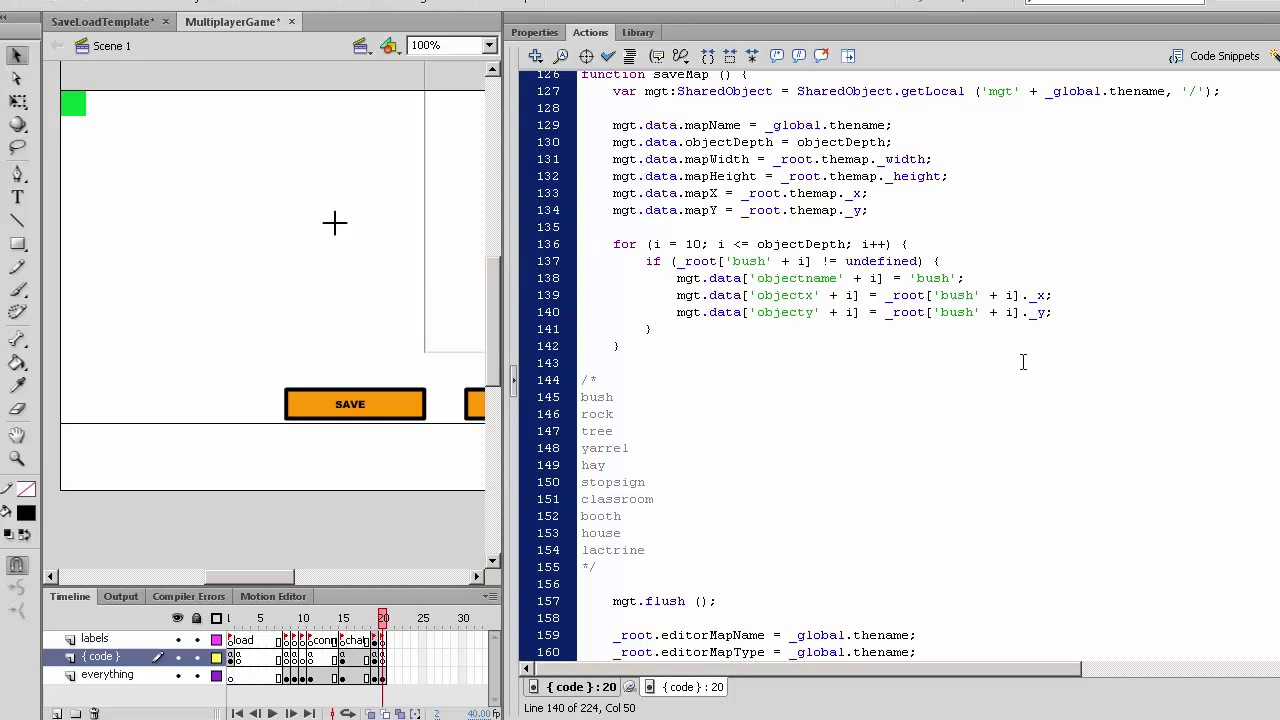